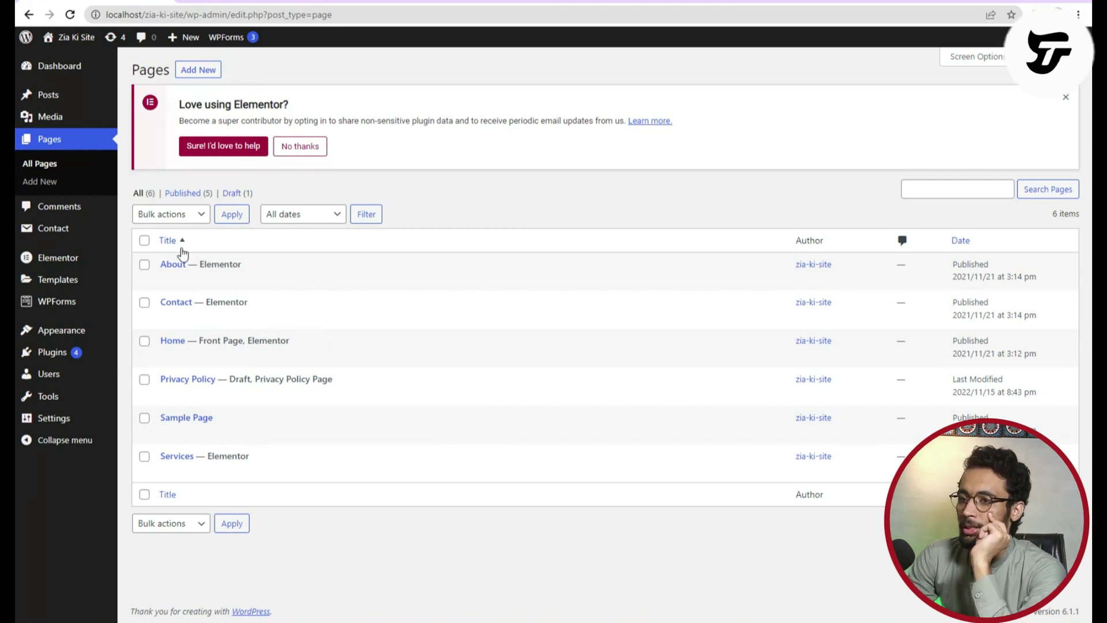
# View the About page live and open the Contact page in a new tab.
pyautogui.click(259, 279)
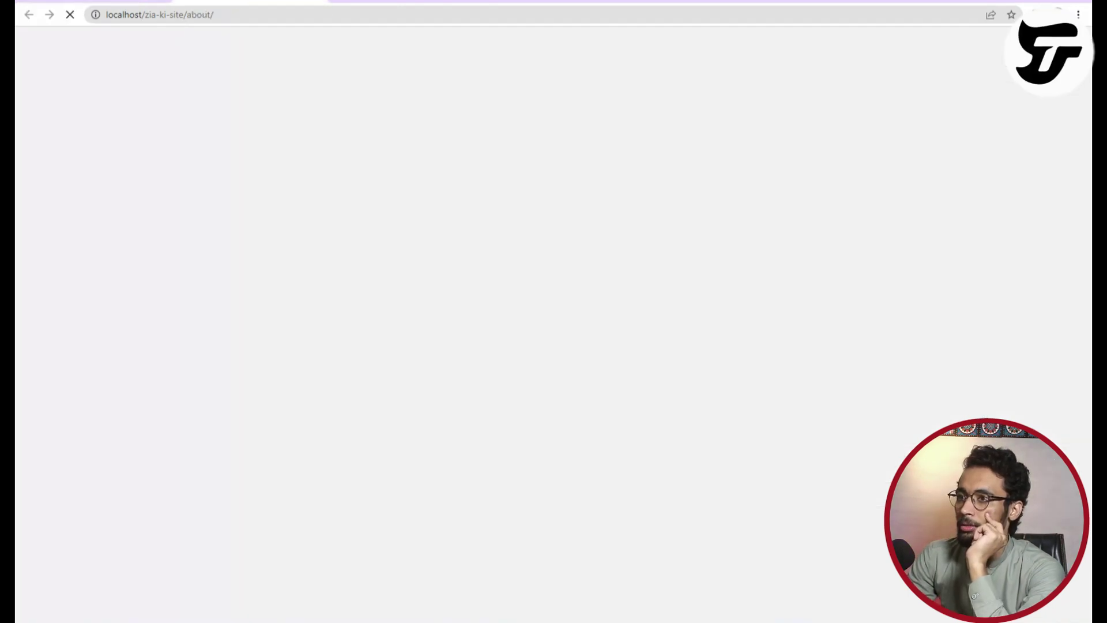
pyautogui.hotkey('alt', 'Left')
pyautogui.rightClick(256, 320)
pyautogui.click(311, 331)
pyautogui.hotkey('alt', 'Right')
pyautogui.click(387, 4)
pyautogui.hotkey('ctrl', 'shift', 'Tab')
pyautogui.scroll(-10, 404, 450)
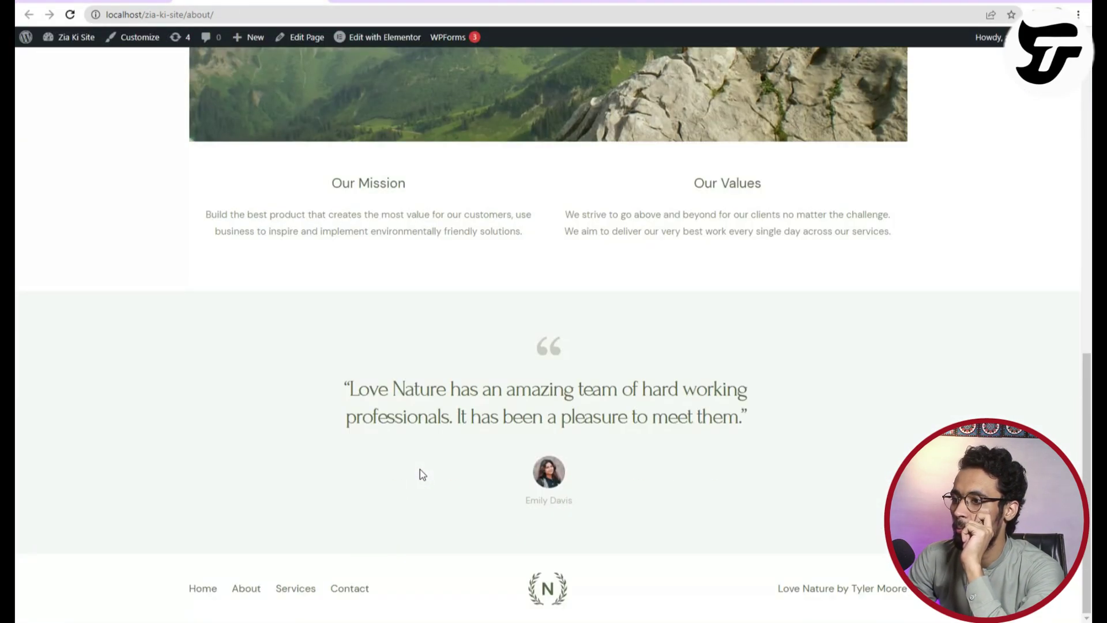
pyautogui.scroll(10, 420, 469)
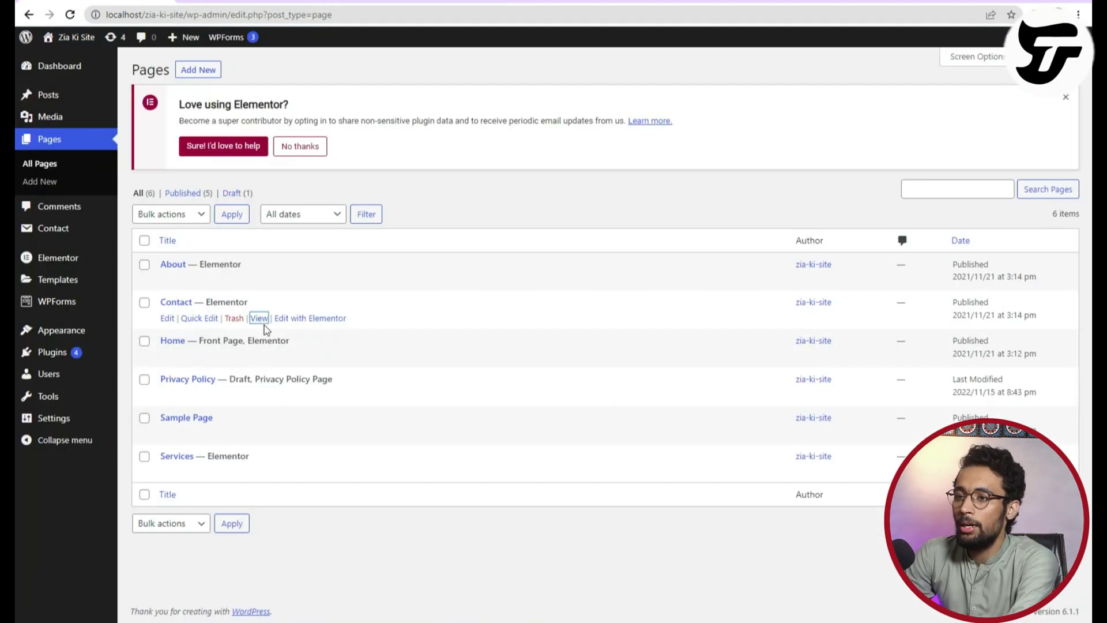
# Open About in a new tab and browse to the live Contact page via the site navigation.
pyautogui.rightClick(265, 281)
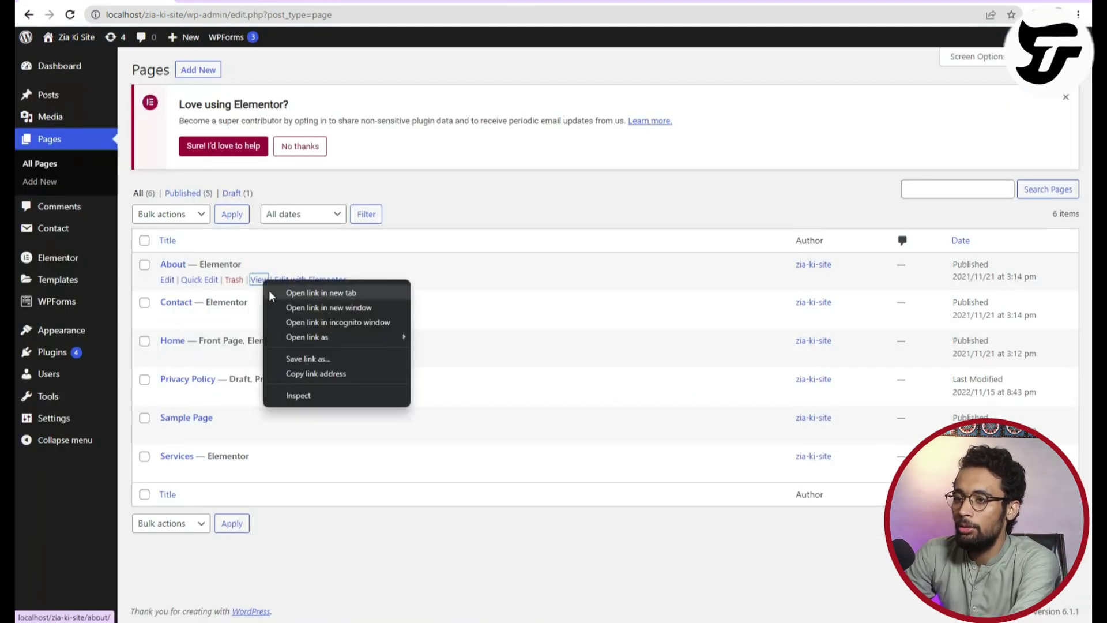
pyautogui.click(268, 289)
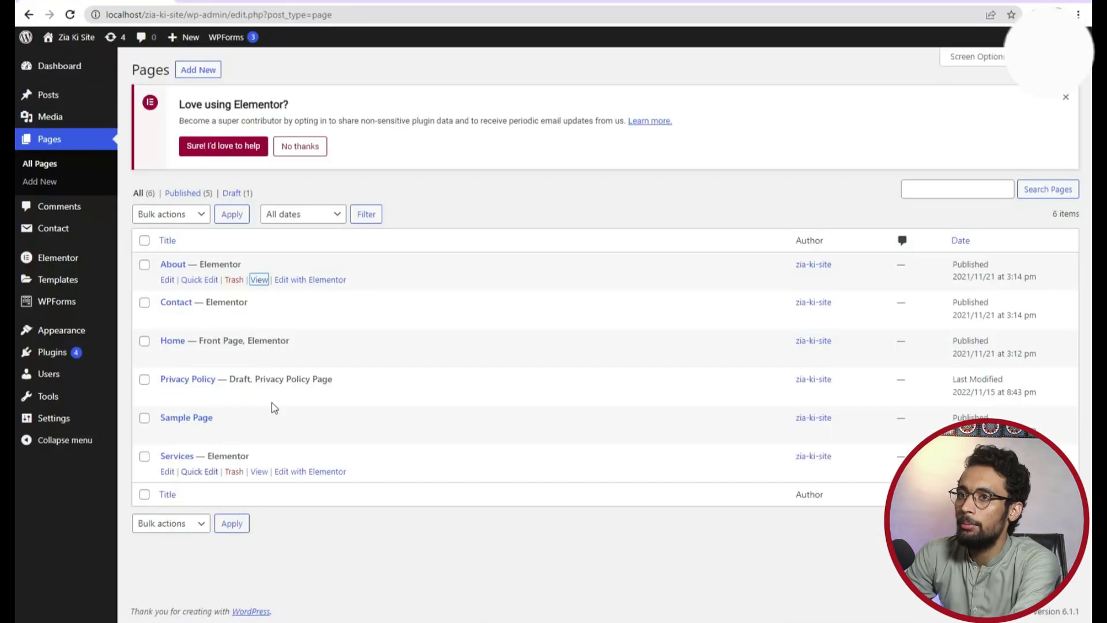
pyautogui.rightClick(259, 318)
pyautogui.click(265, 326)
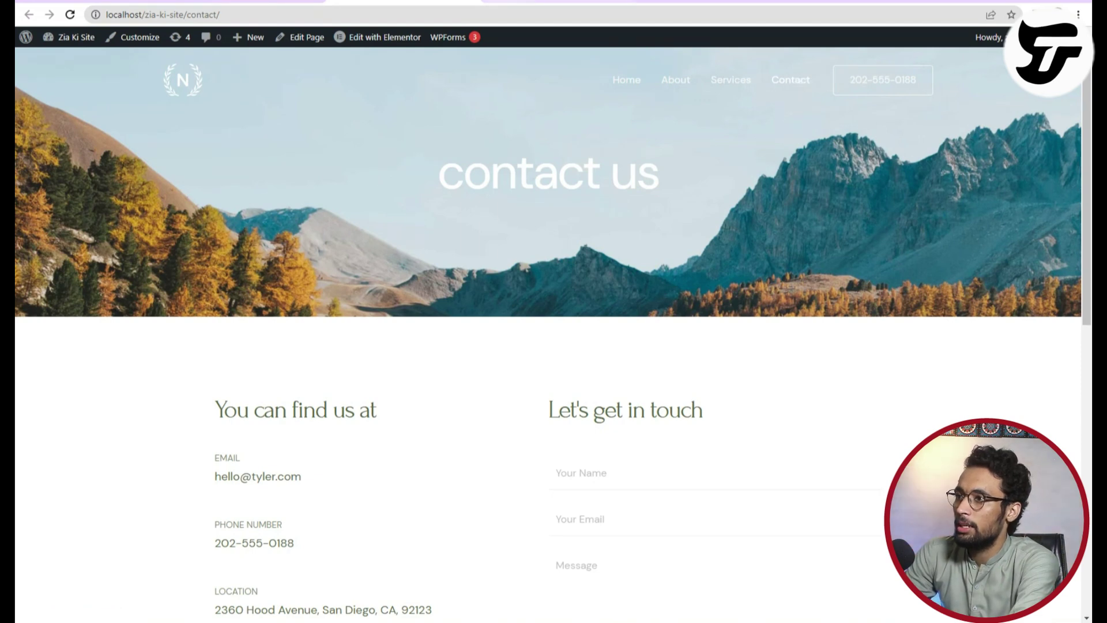
pyautogui.click(627, 80)
pyautogui.click(791, 82)
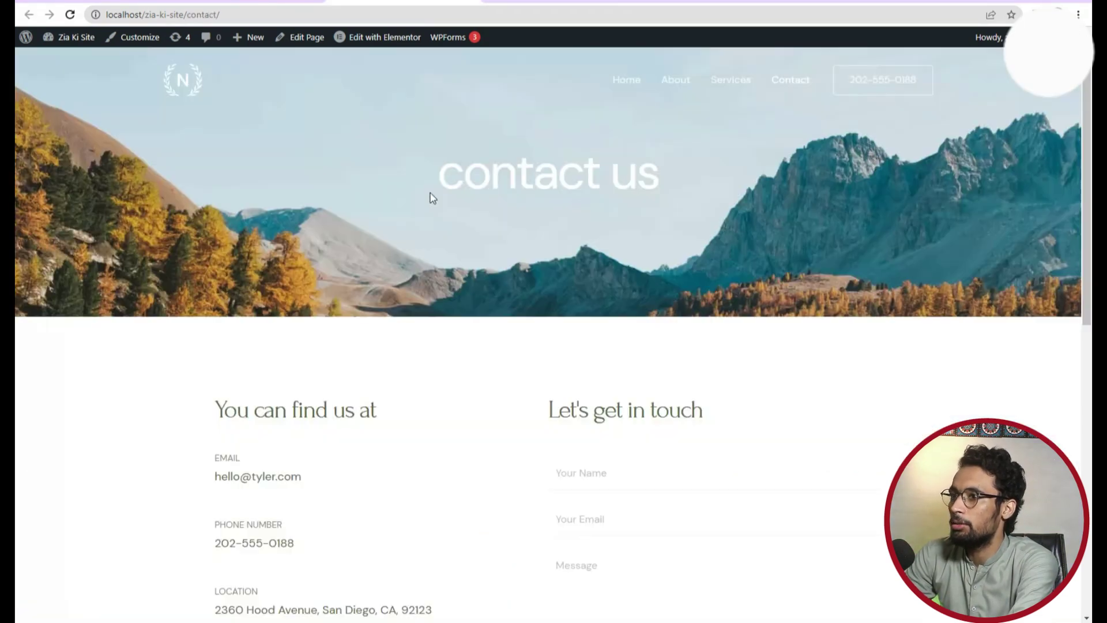
pyautogui.scroll(-4, 441, 436)
pyautogui.press('F5')
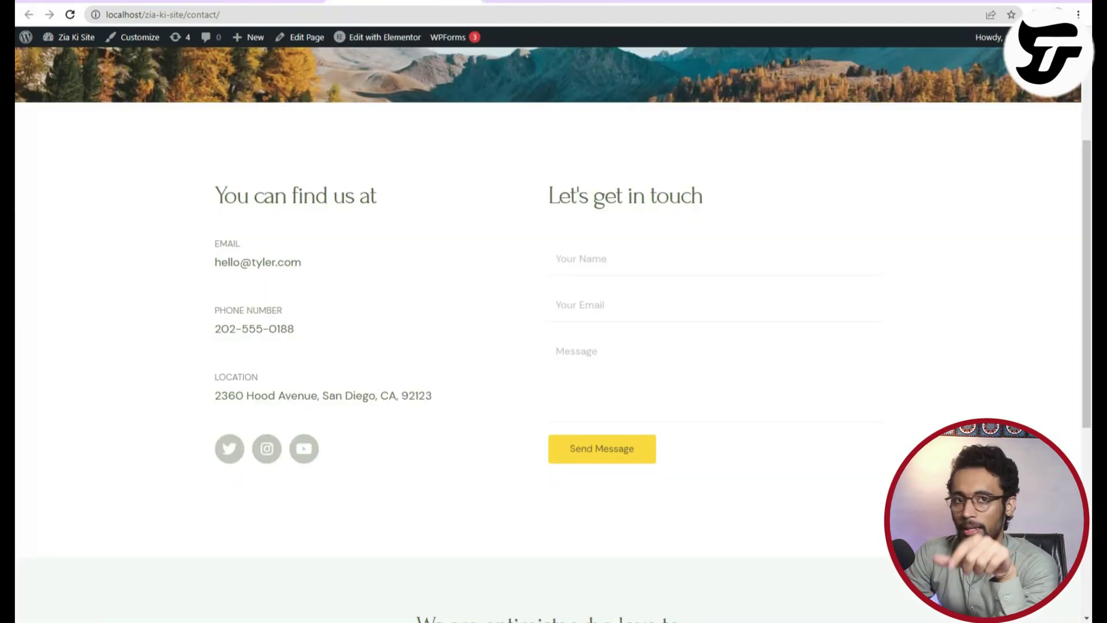
pyautogui.scroll(4, 544, 432)
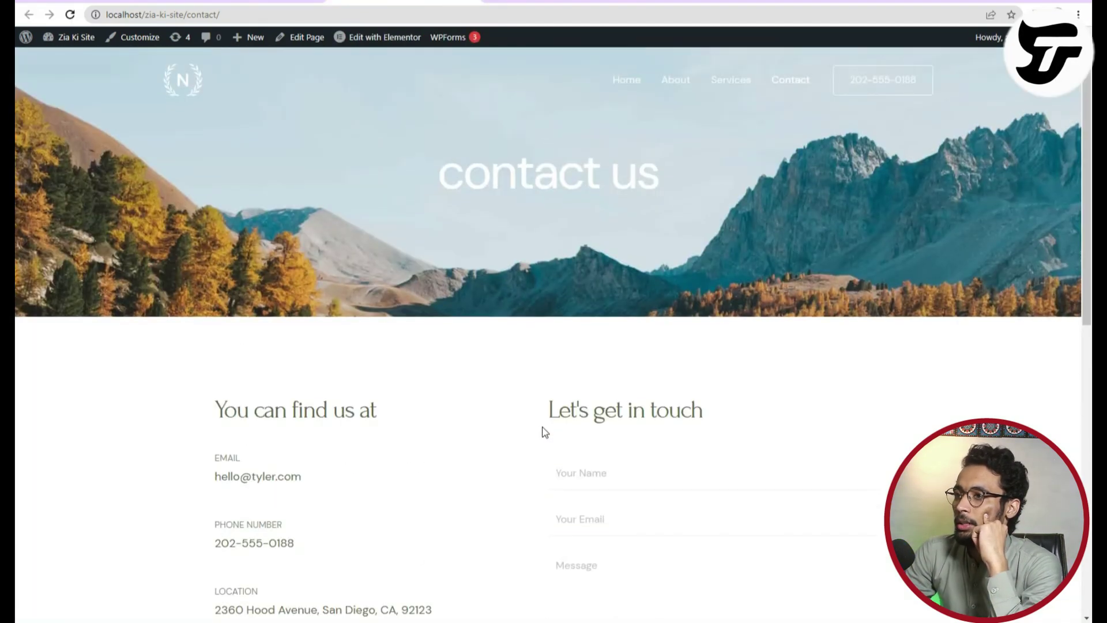
pyautogui.scroll(-9, 544, 441)
pyautogui.scroll(9, 542, 444)
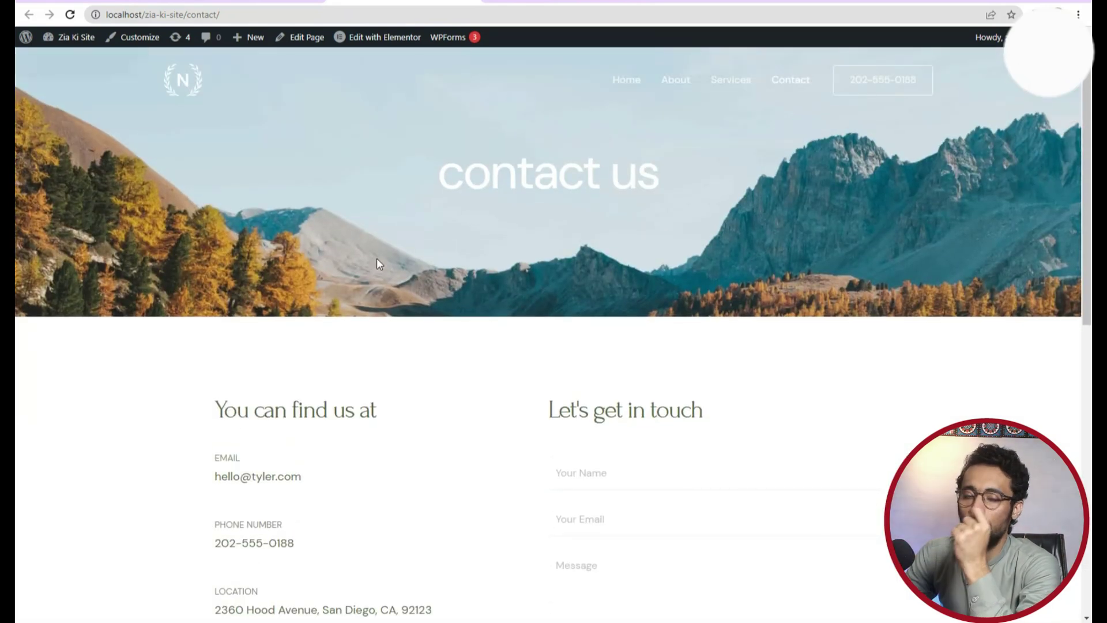
# Review the live About page, then go back to the site's home page.
pyautogui.click(675, 80)
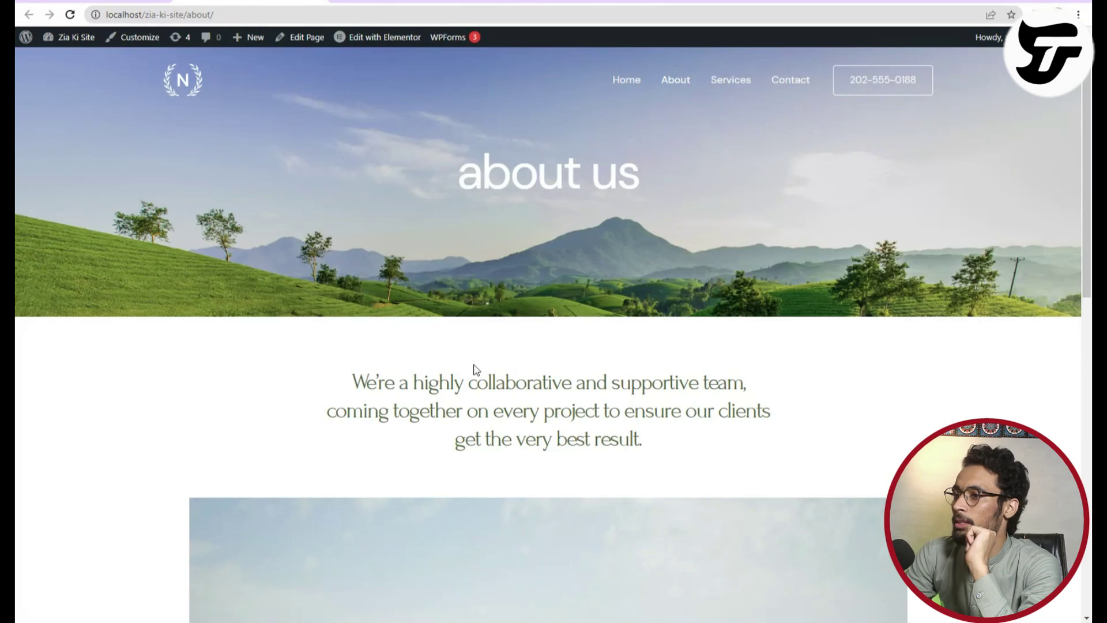
pyautogui.scroll(-10, 476, 369)
pyautogui.scroll(6, 474, 395)
pyautogui.scroll(-9, 474, 395)
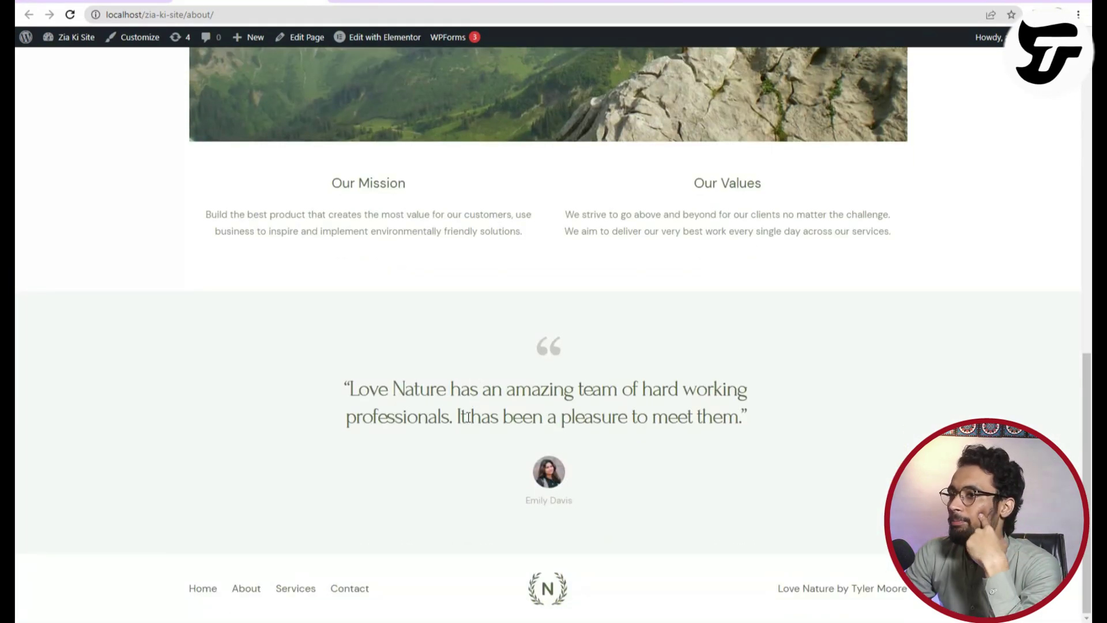
pyautogui.hotkey('alt', 'Left')
pyautogui.hotkey('alt', 'Left')
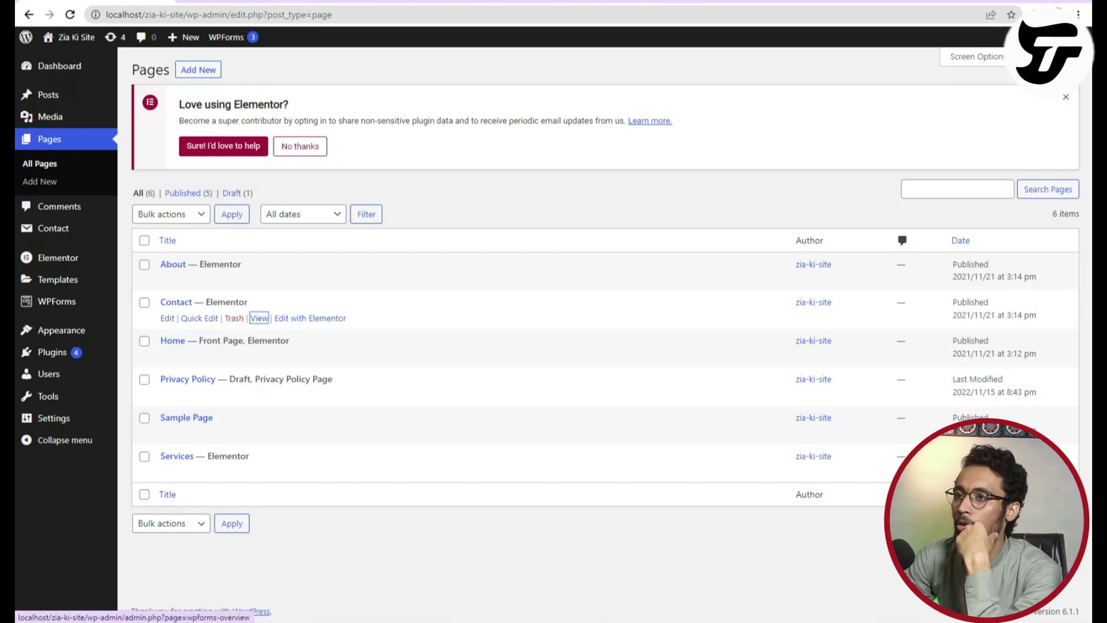
pyautogui.hotkey('ctrl', 'Tab')
pyautogui.click(185, 84)
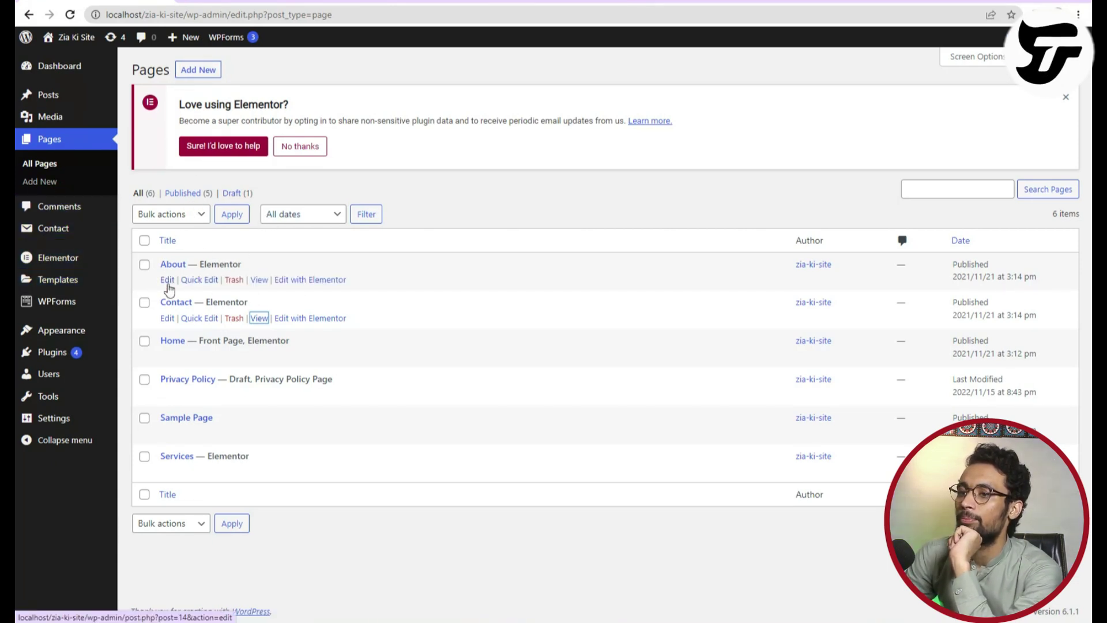
# Inspect the About page's Quick Edit parent options and the bulk actions without changing anything.
pyautogui.click(205, 279)
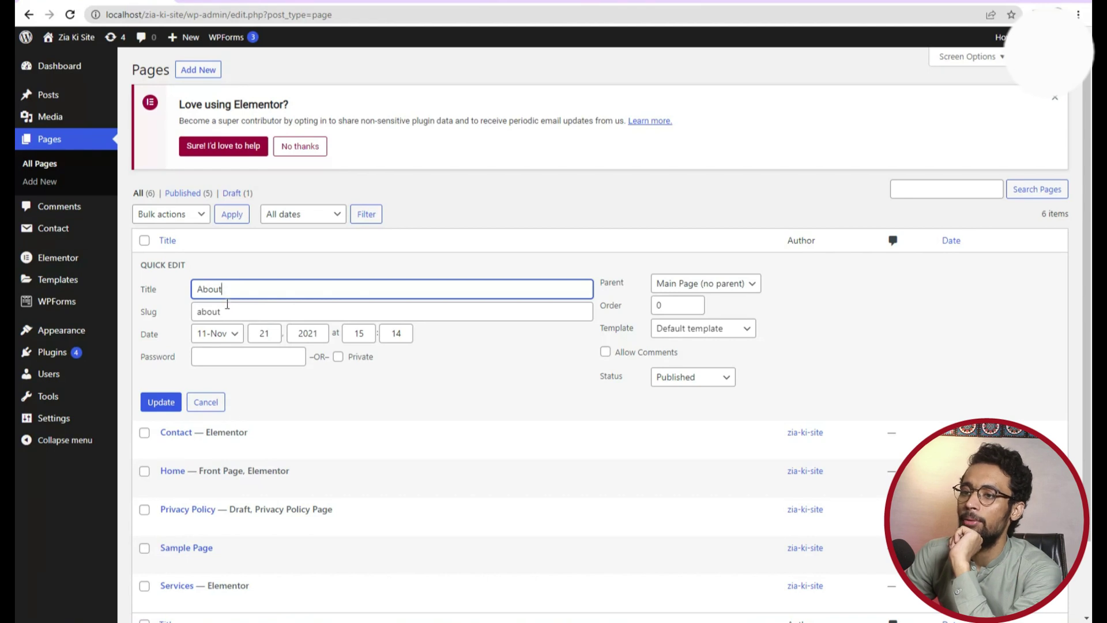
pyautogui.click(712, 293)
pyautogui.click(712, 294)
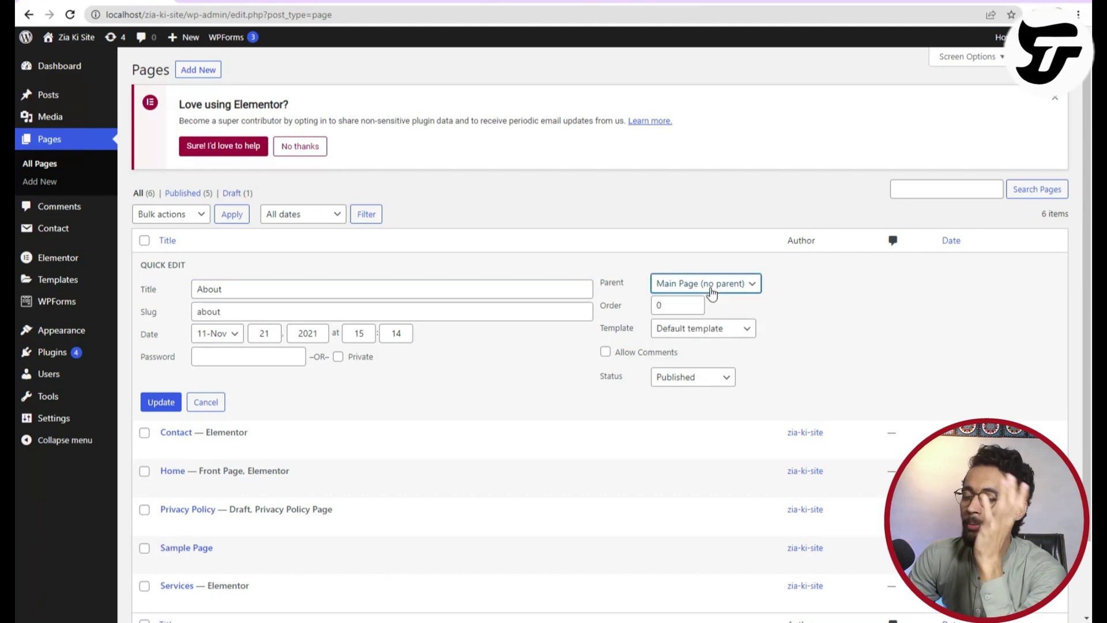
pyautogui.press('Tab')
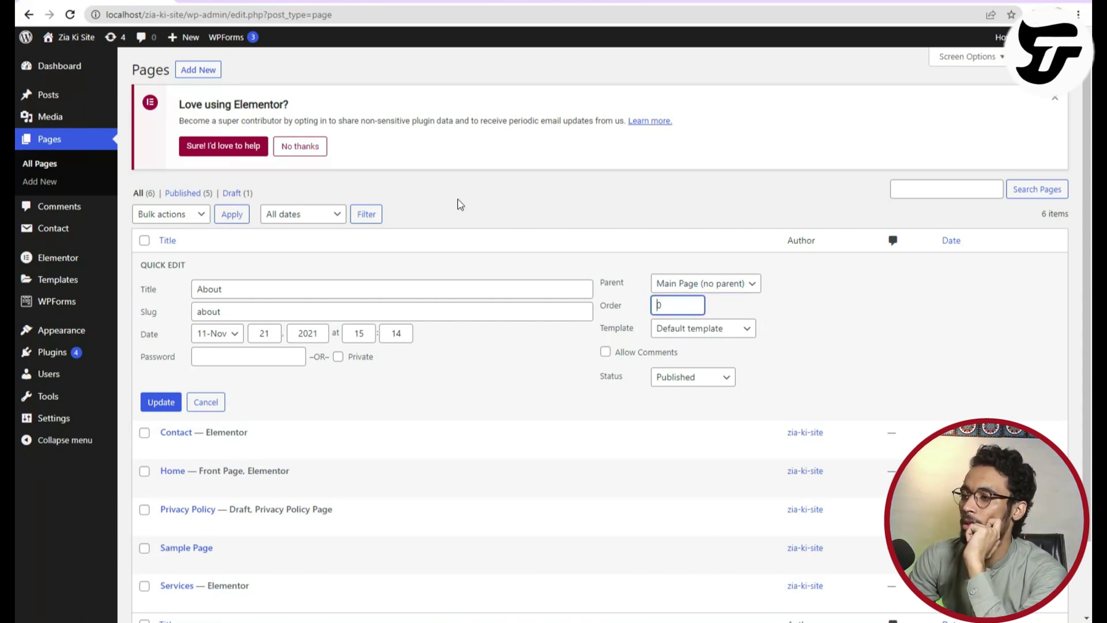
pyautogui.click(206, 402)
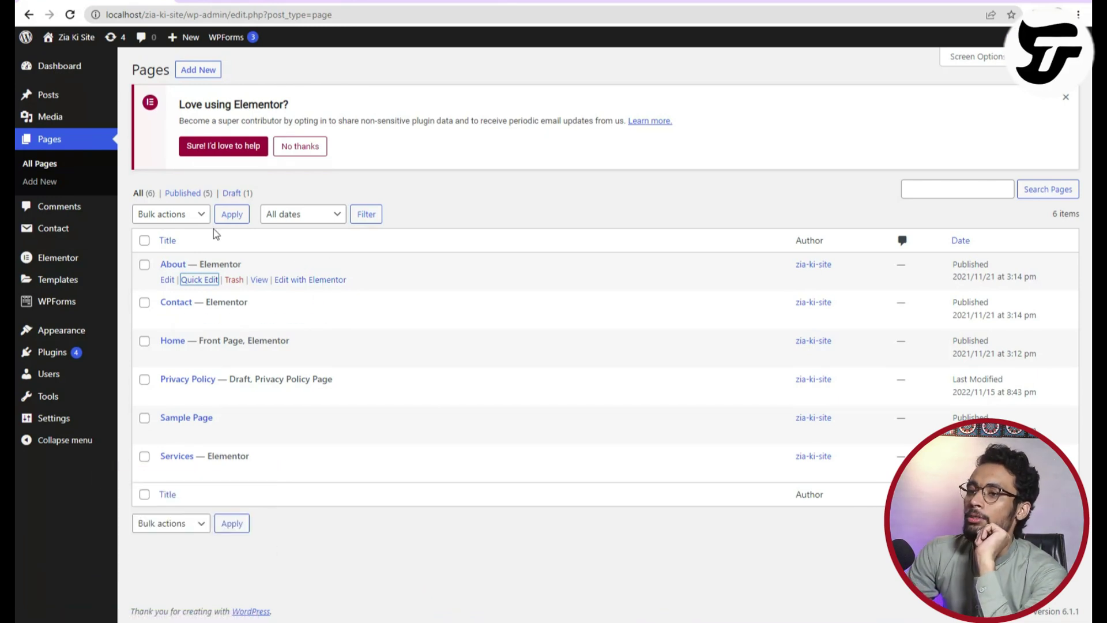
pyautogui.click(197, 220)
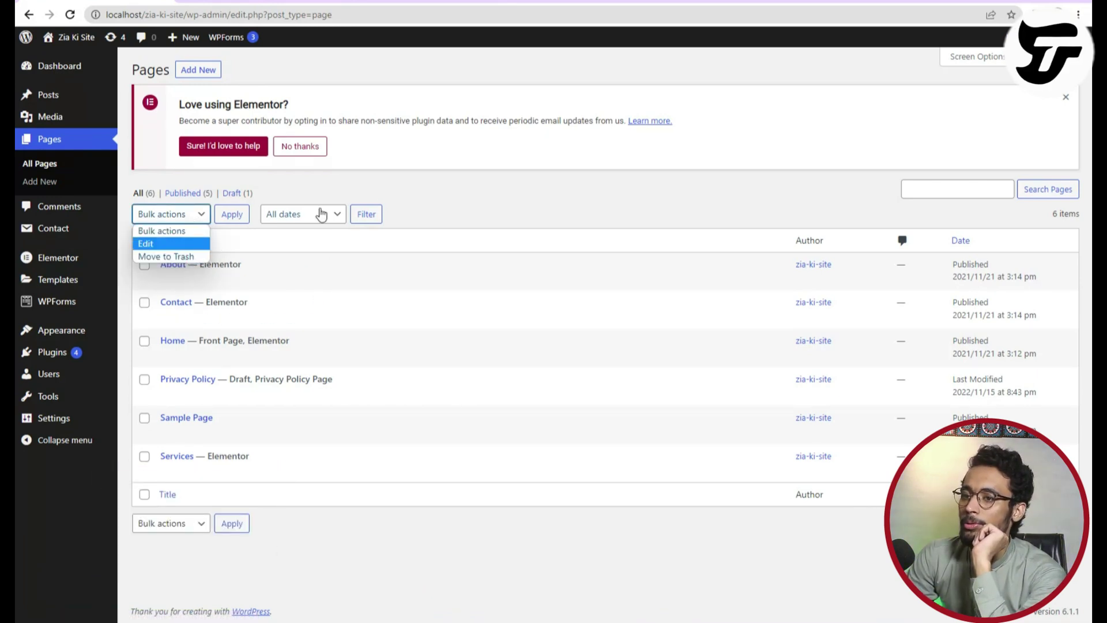
pyautogui.click(471, 195)
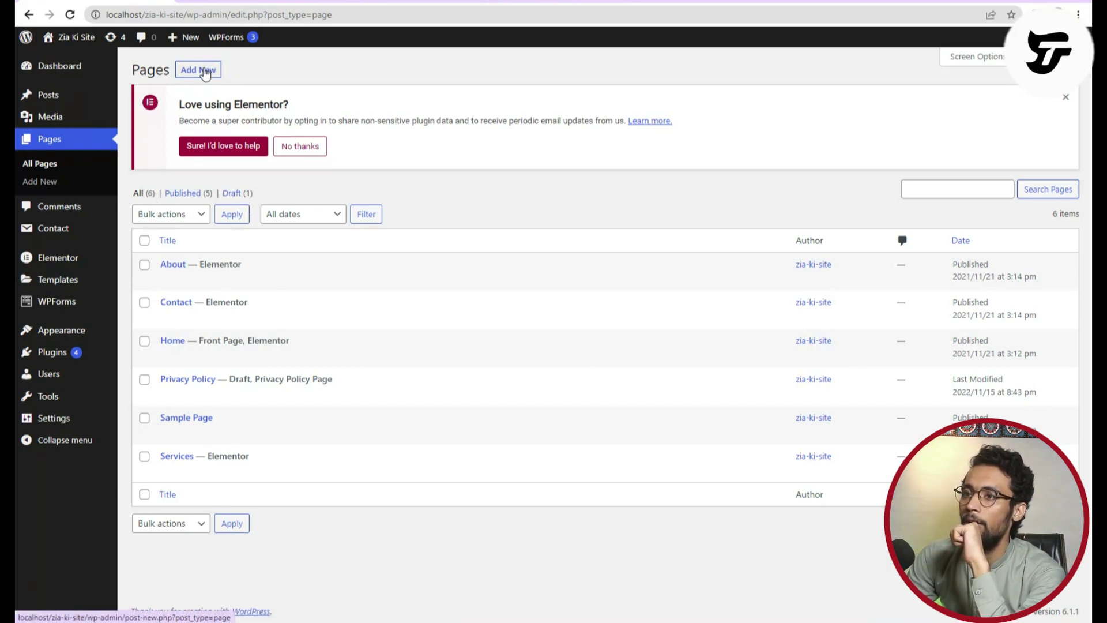
# Start a new page and give it the title 'Hire Us'.
pyautogui.click(39, 181)
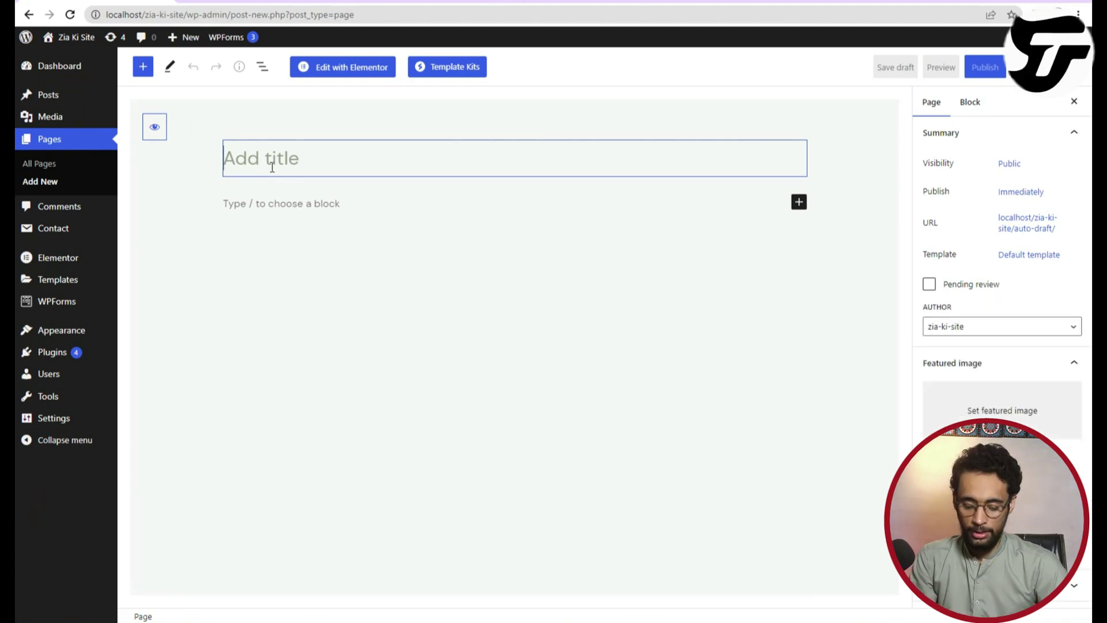
pyautogui.write('Hie')
pyautogui.press('BackSpace')
pyautogui.write('re Us')
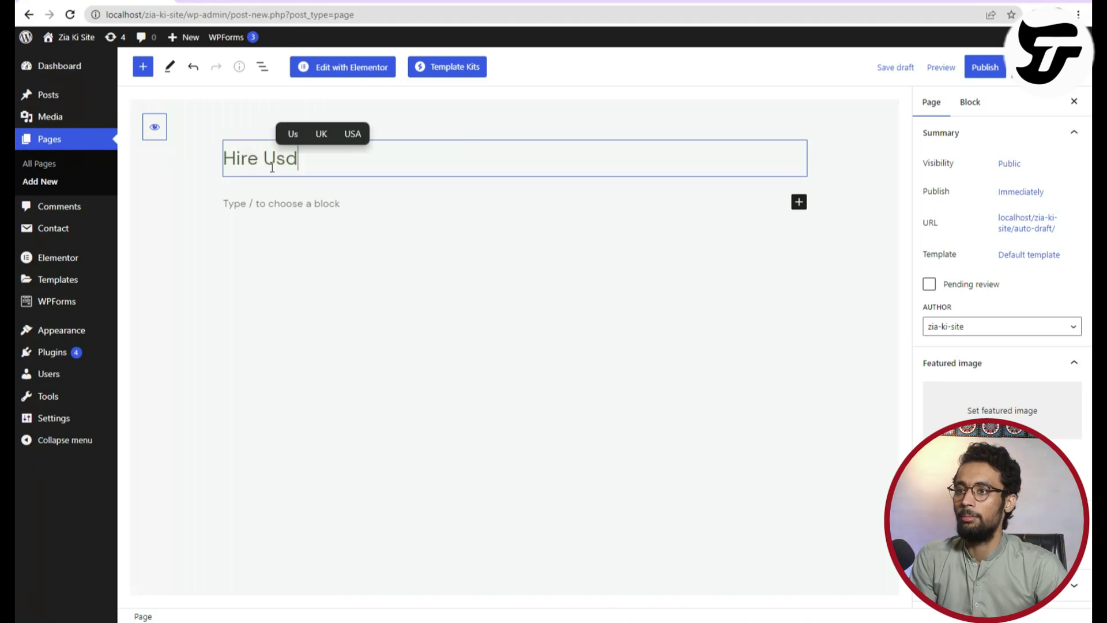
pyautogui.click(327, 208)
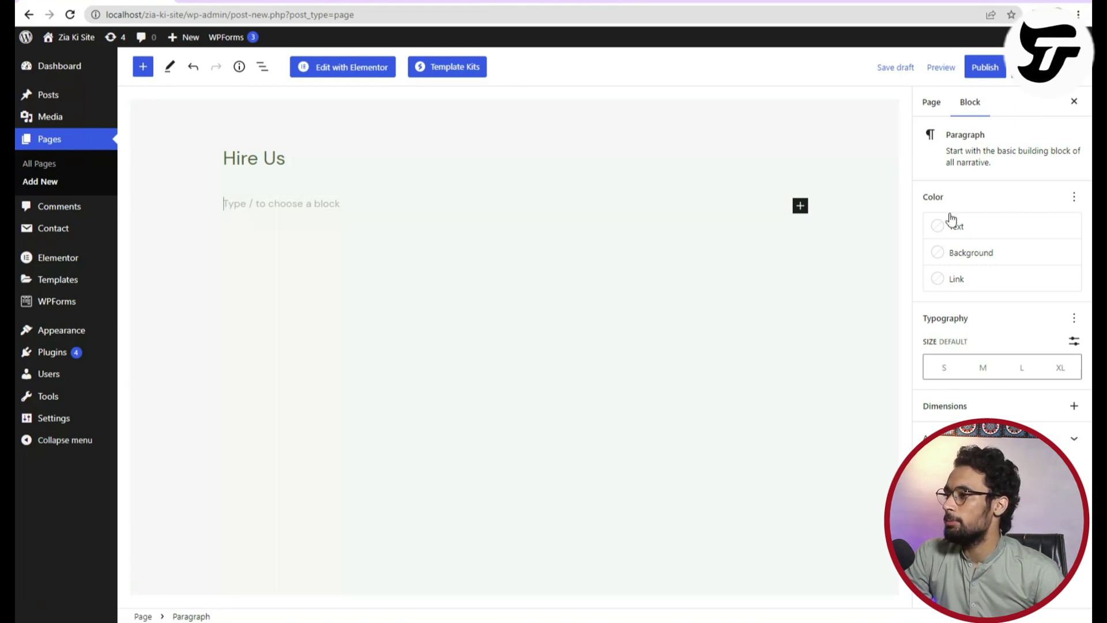
# Review the page settings and author choices, then publish the Hire Us page.
pyautogui.click(944, 109)
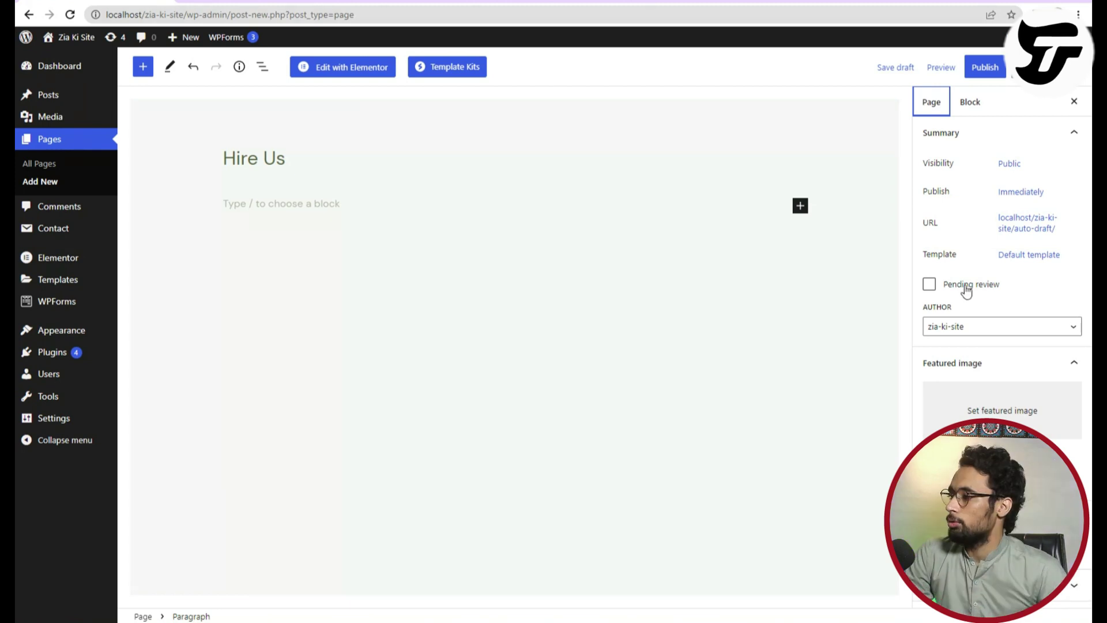
pyautogui.click(973, 326)
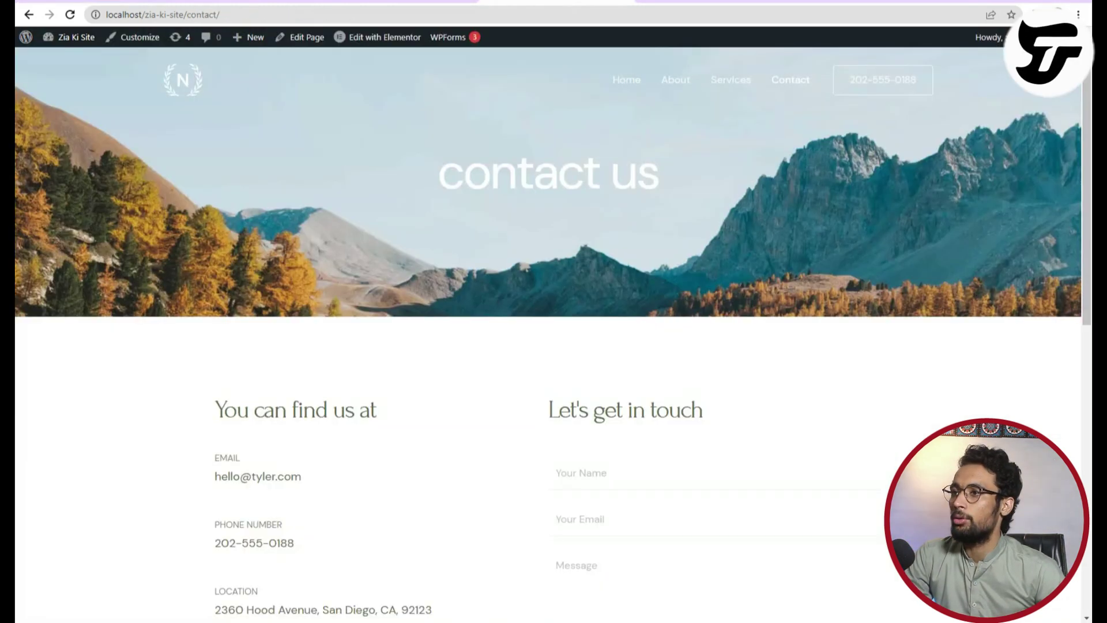
pyautogui.scroll(-6, 581, 433)
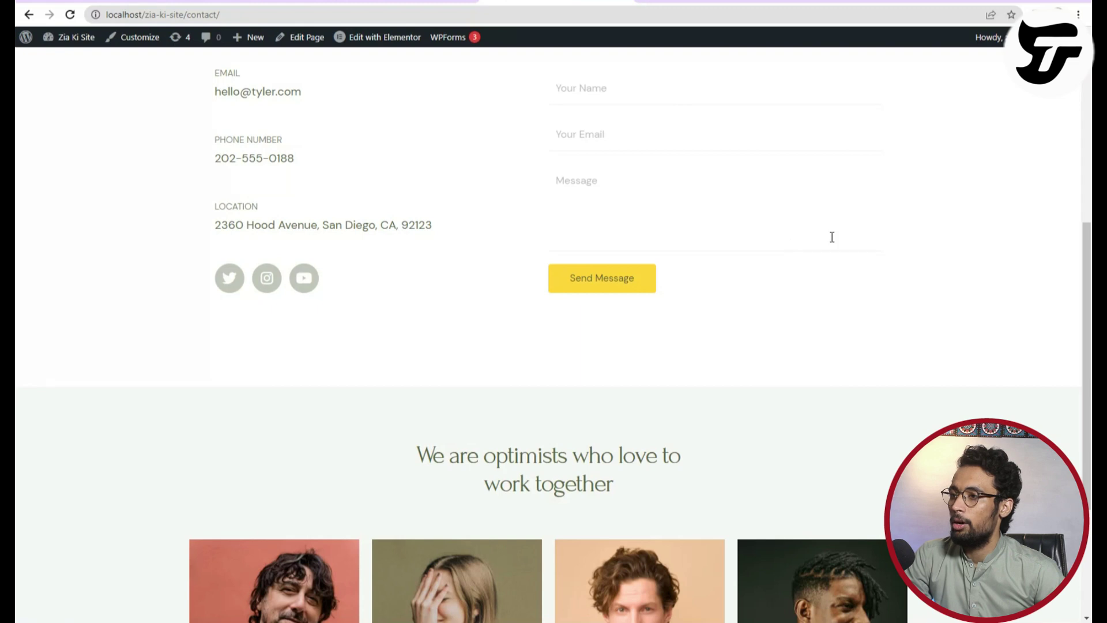
pyautogui.scroll(4, 637, 229)
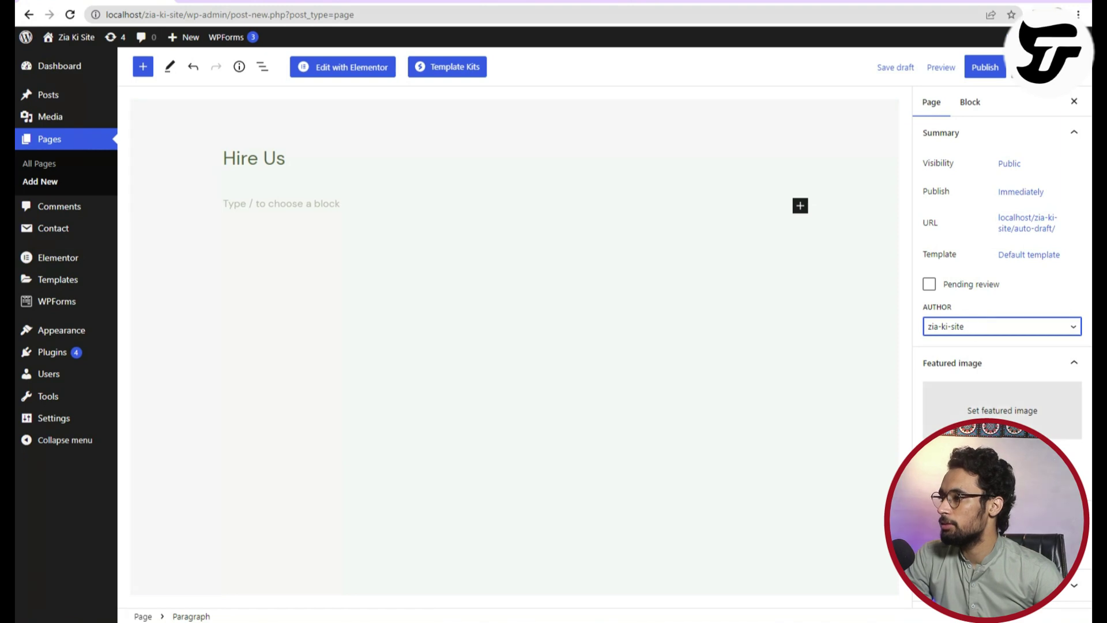
pyautogui.click(987, 67)
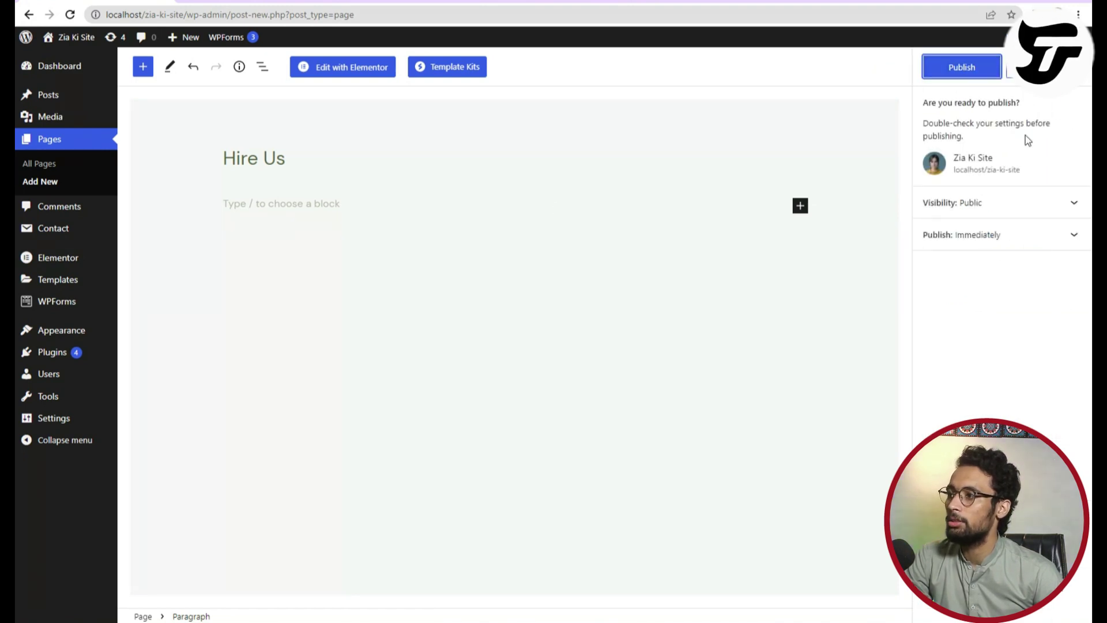
pyautogui.click(974, 74)
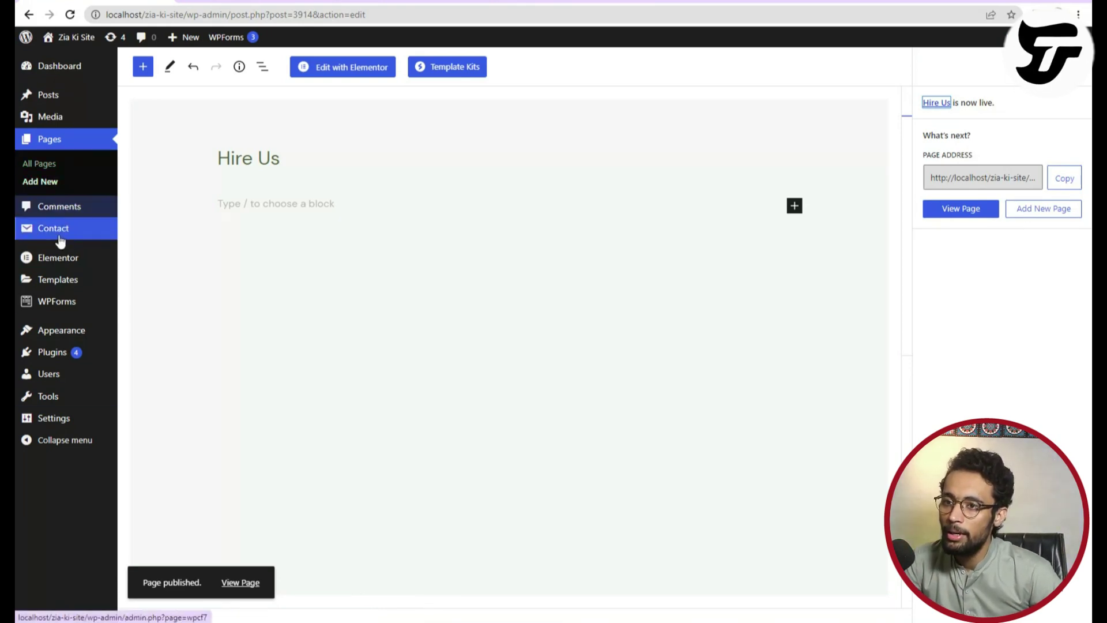
# Open the freelancing post on the live site from the admin posts list.
pyautogui.rightClick(66, 208)
pyautogui.press('Escape')
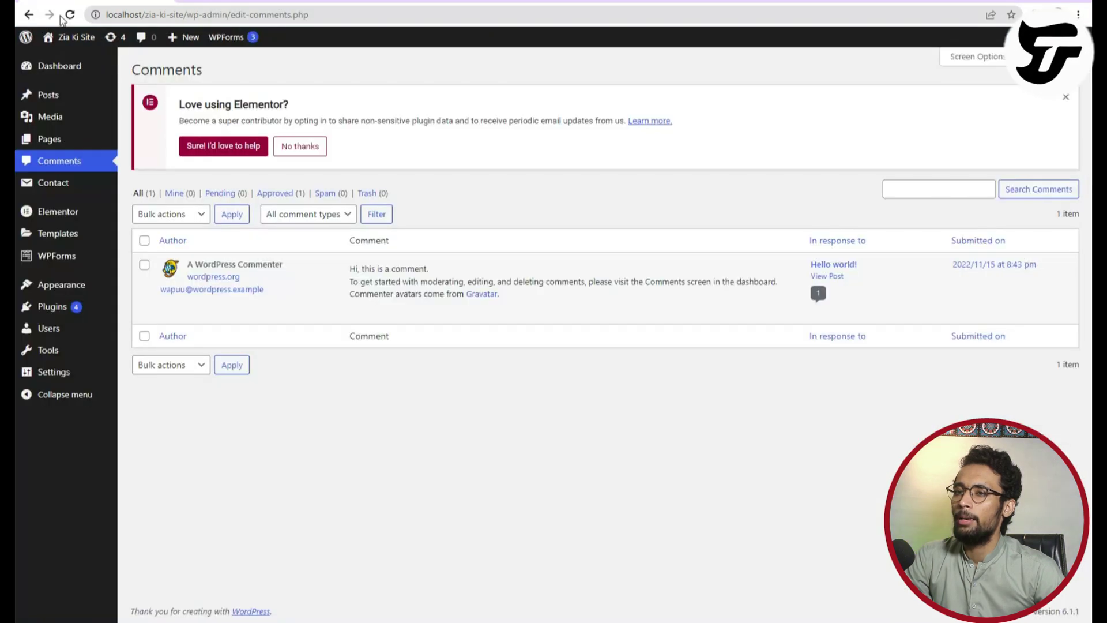
pyautogui.moveTo(40, 102)
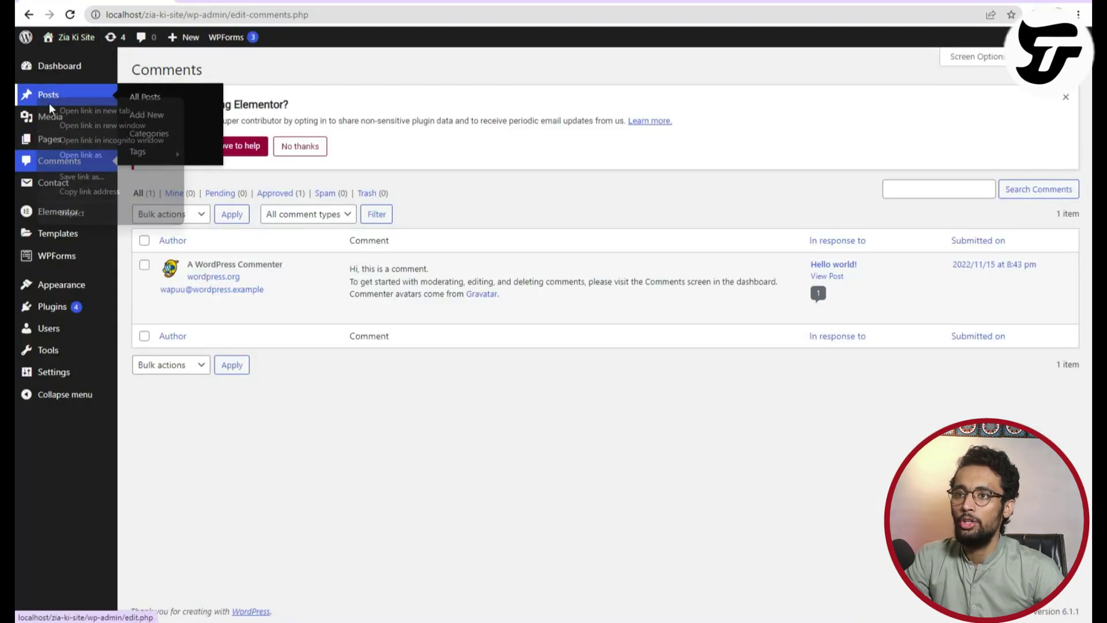
pyautogui.click(49, 94)
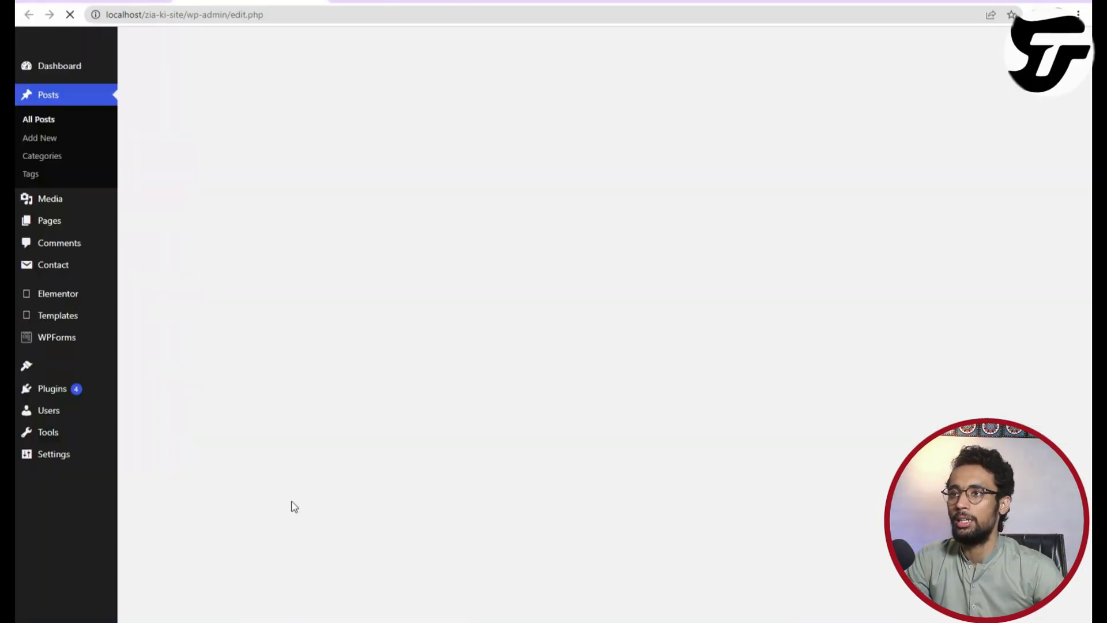
pyautogui.click(259, 281)
pyautogui.scroll(-20, 396, 486)
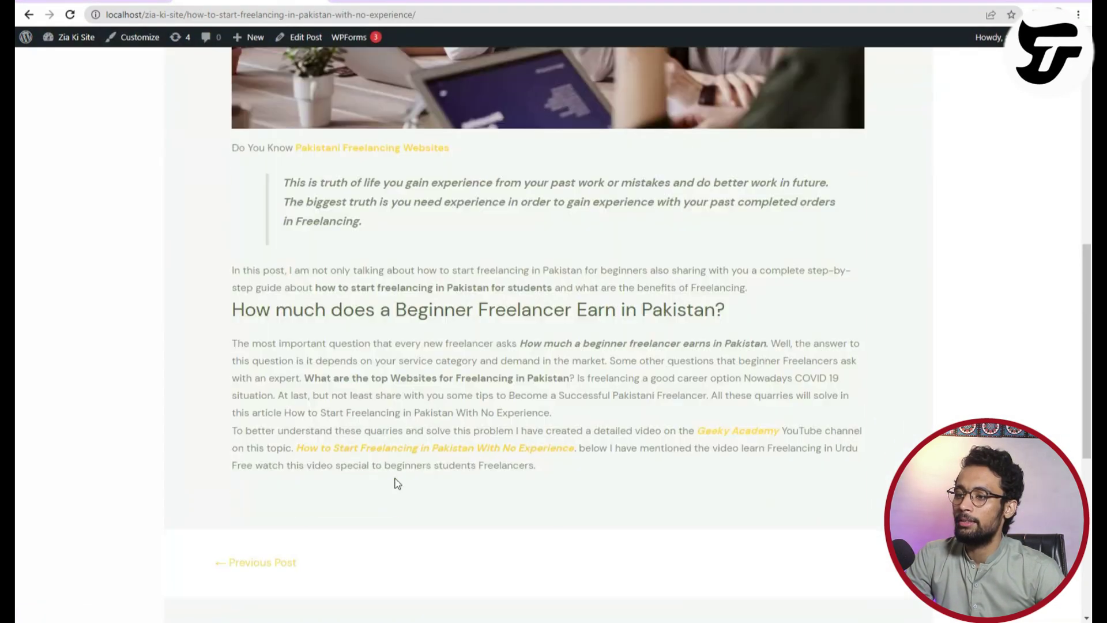
pyautogui.scroll(4, 357, 461)
pyautogui.scroll(-3, 321, 406)
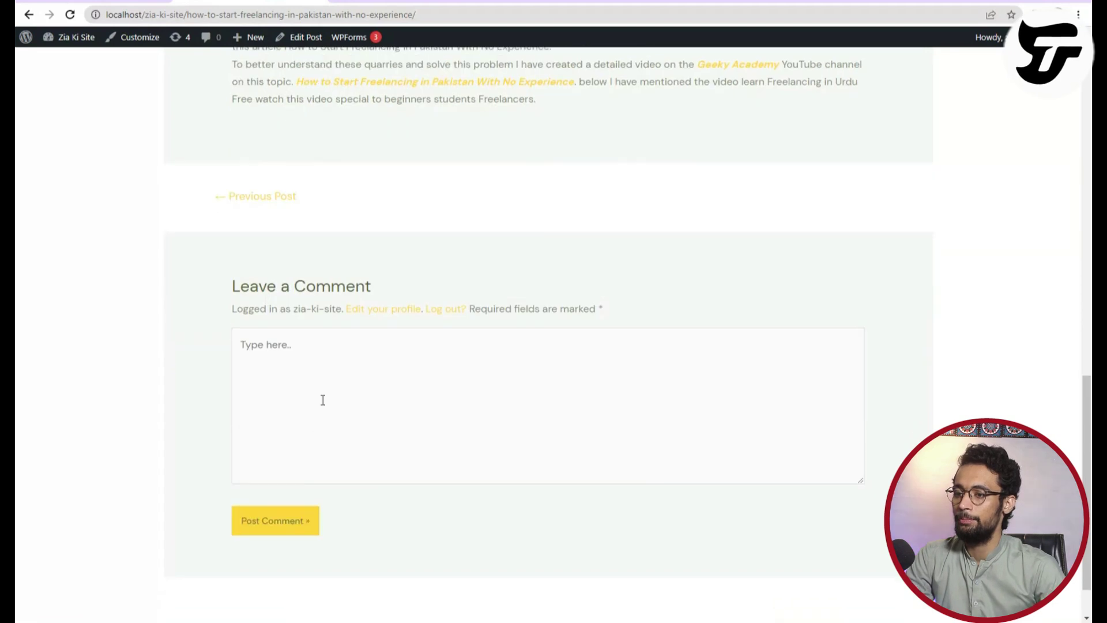
# Write the comment 'Hi It an amazing point of view.' and post it.
pyautogui.write('Hi It an amazing op')
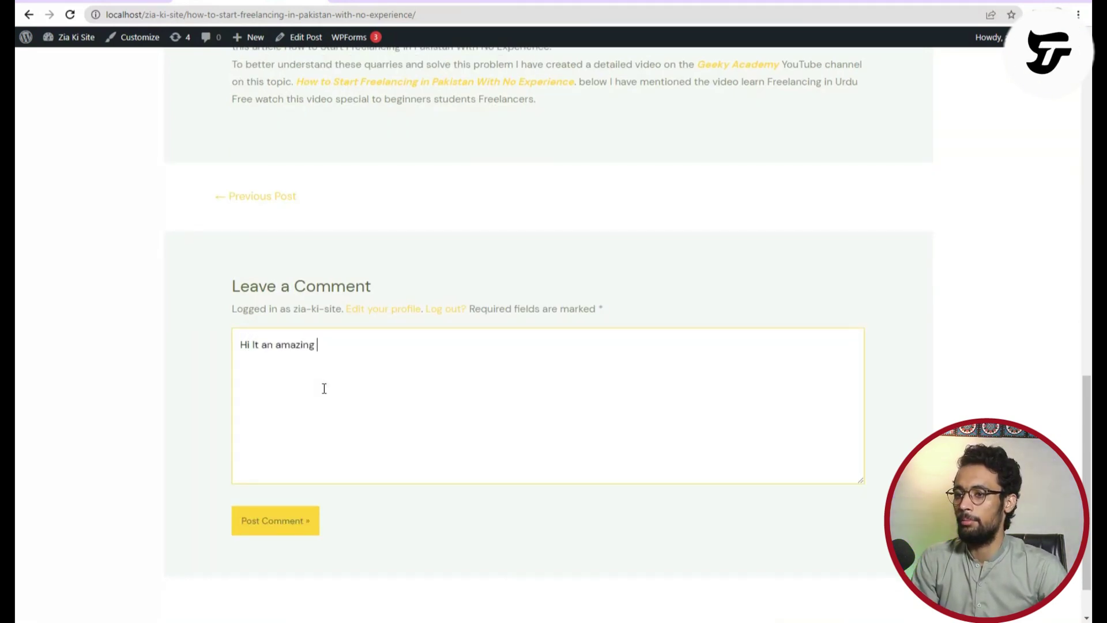
pyautogui.press('BackSpace')
pyautogui.press('BackSpace')
pyautogui.write('point o')
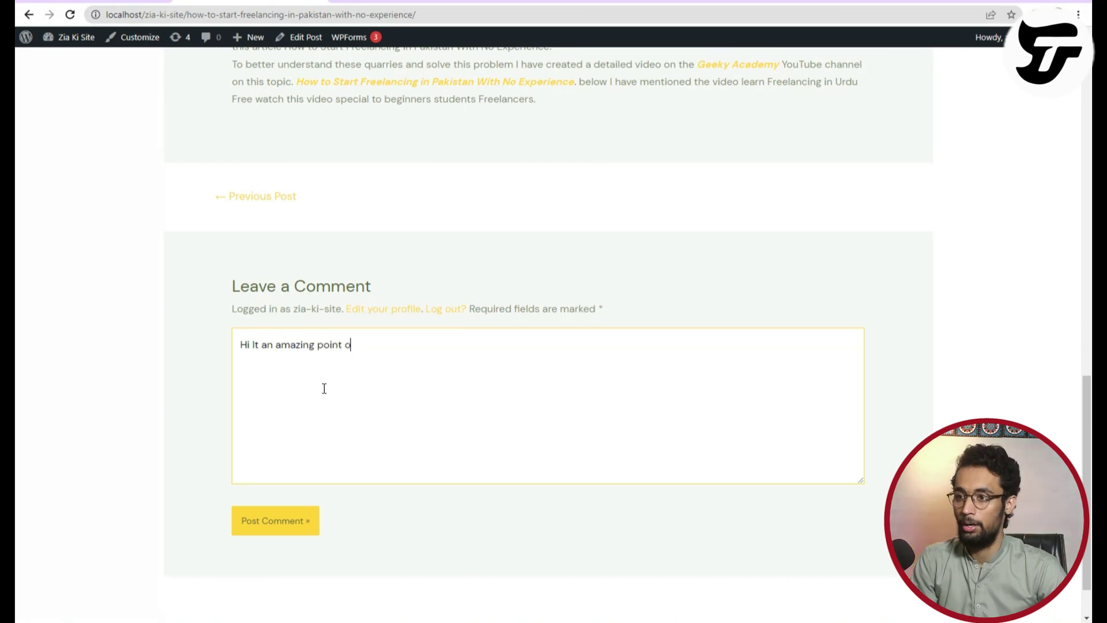
pyautogui.write('f vie')
pyautogui.press('BackSpace')
pyautogui.press('BackSpace')
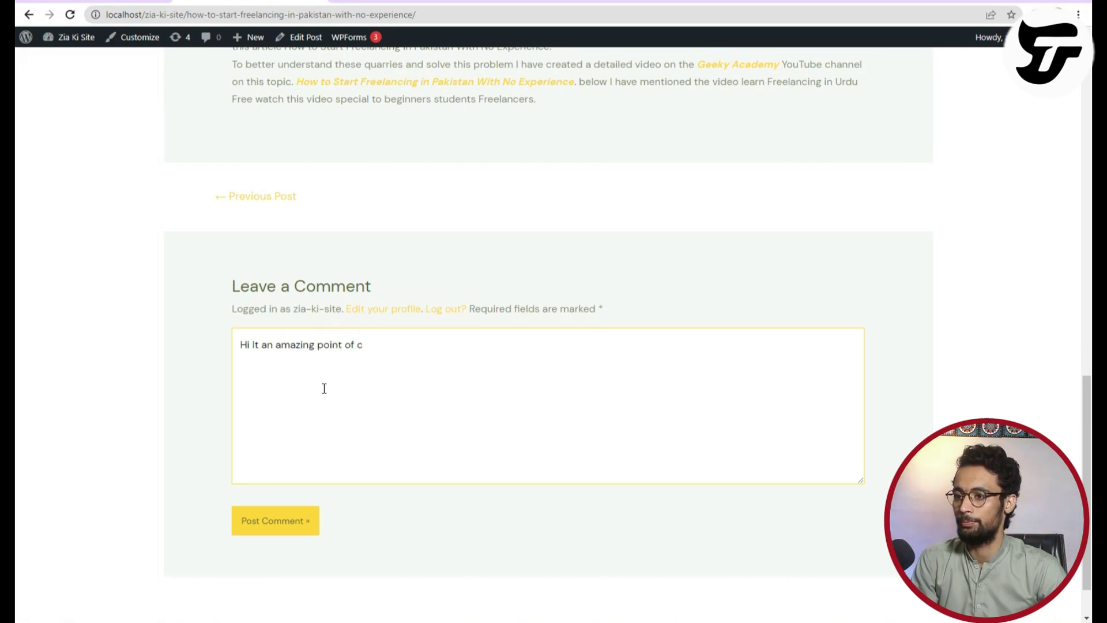
pyautogui.write('iew')
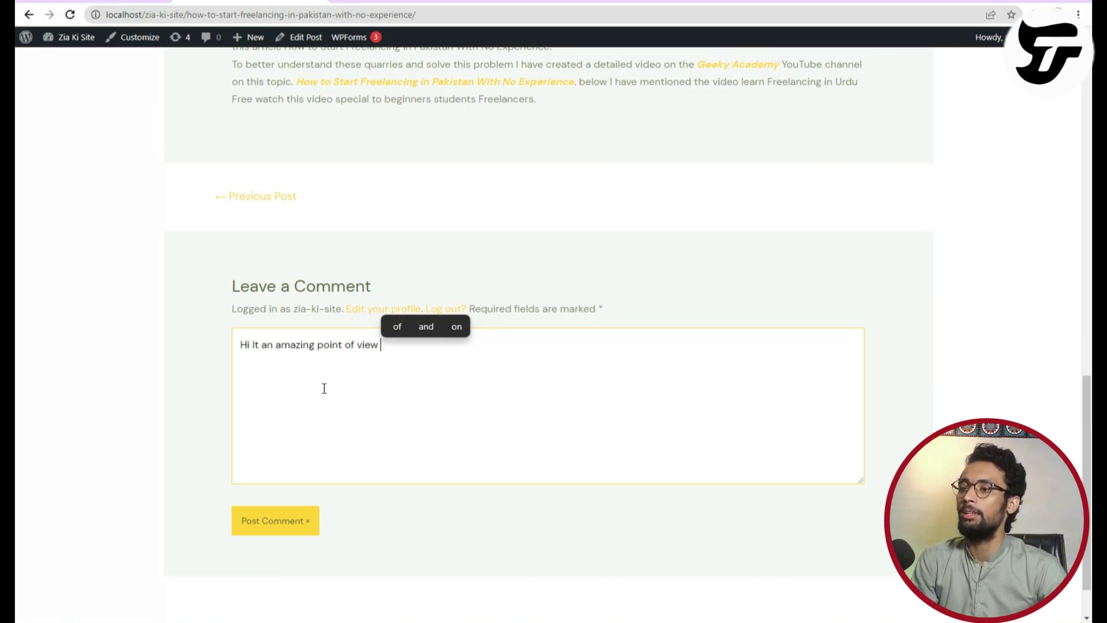
pyautogui.press('BackSpace')
pyautogui.write('...')
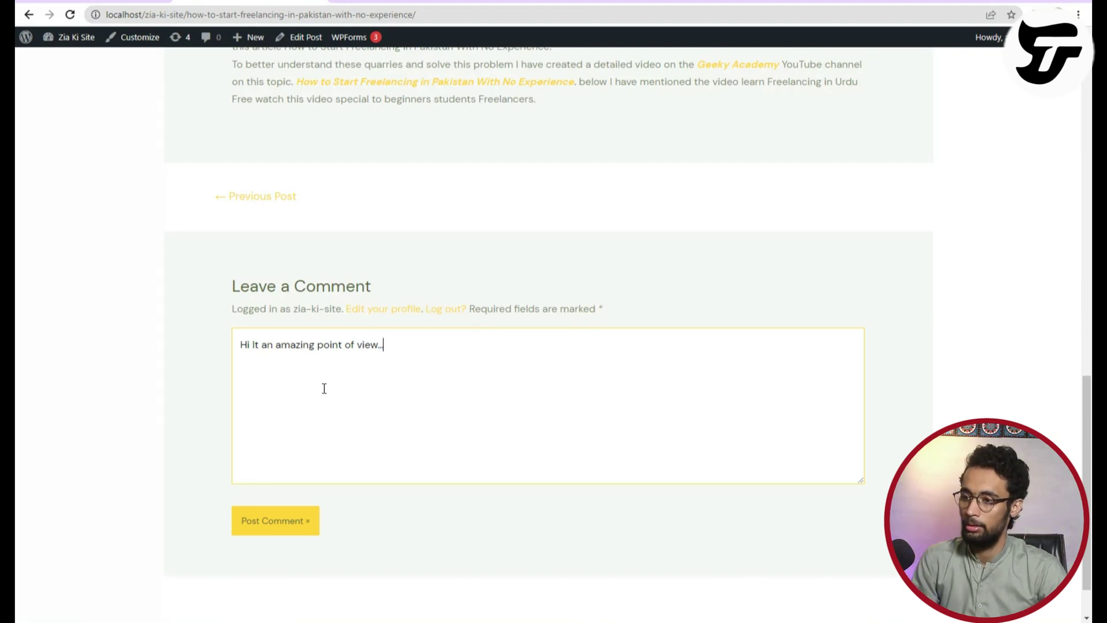
pyautogui.click(258, 525)
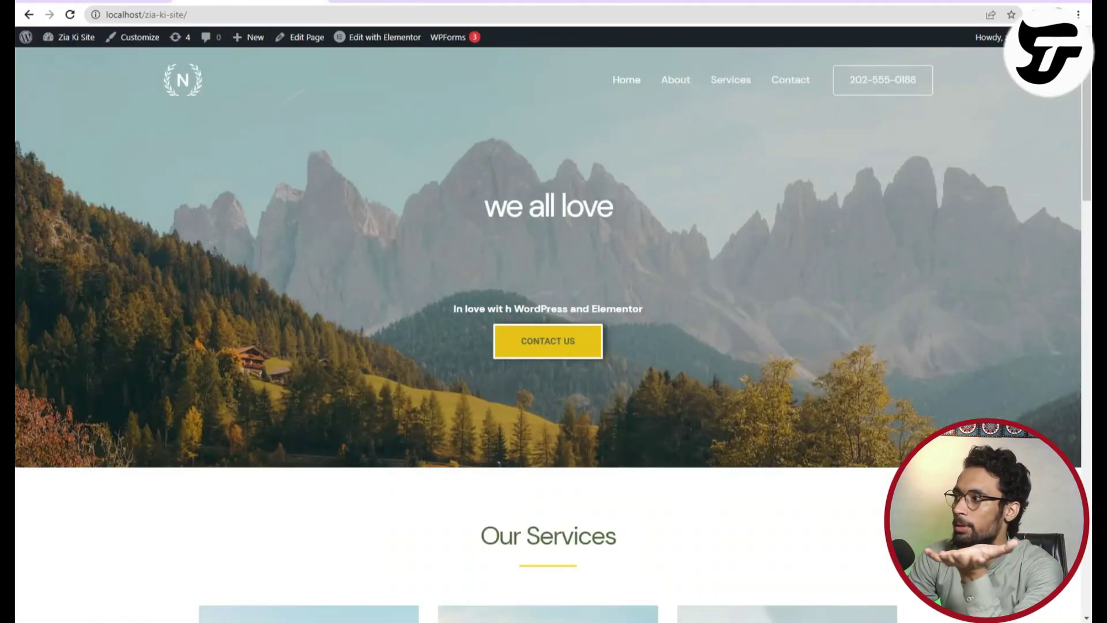
pyautogui.moveTo(989, 37)
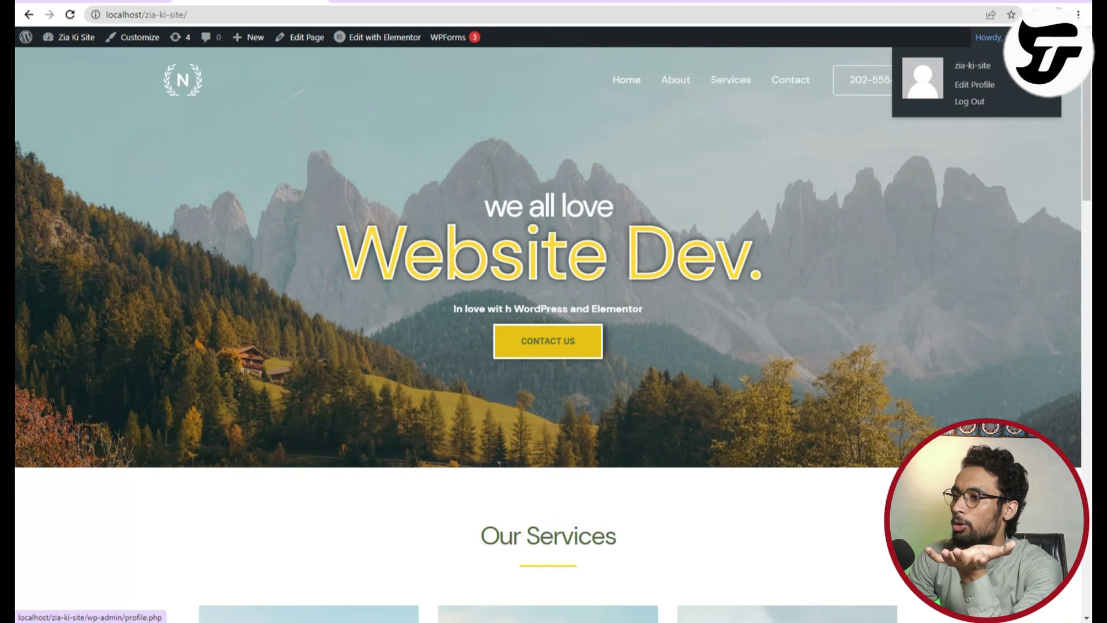
# Copy the site's full web address from the address bar.
pyautogui.click(191, 16)
pyautogui.rightClick(186, 15)
pyautogui.doubleClick(149, 15)
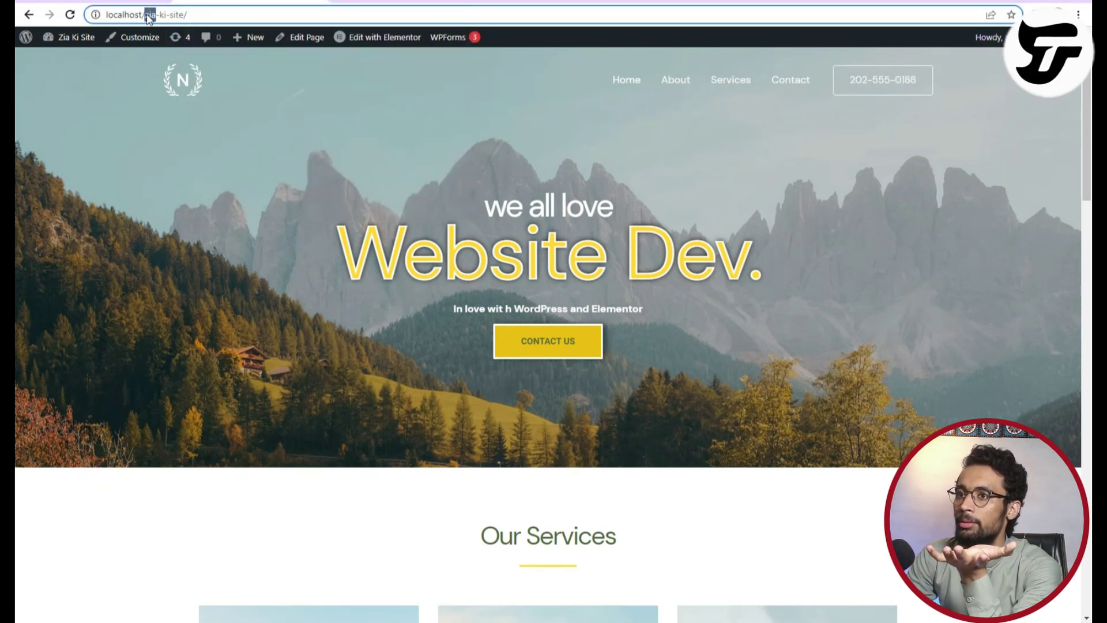
pyautogui.moveTo(211, 15); pyautogui.dragTo(104, 14)
pyautogui.hotkey('ctrl', 'c')
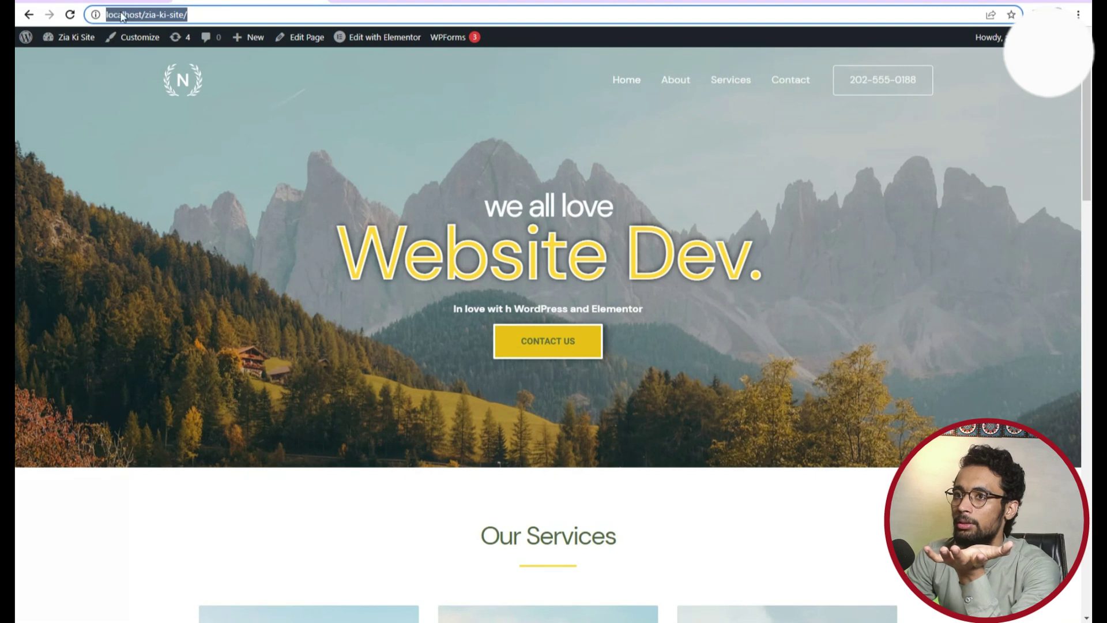
pyautogui.rightClick(121, 14)
pyautogui.click(171, 86)
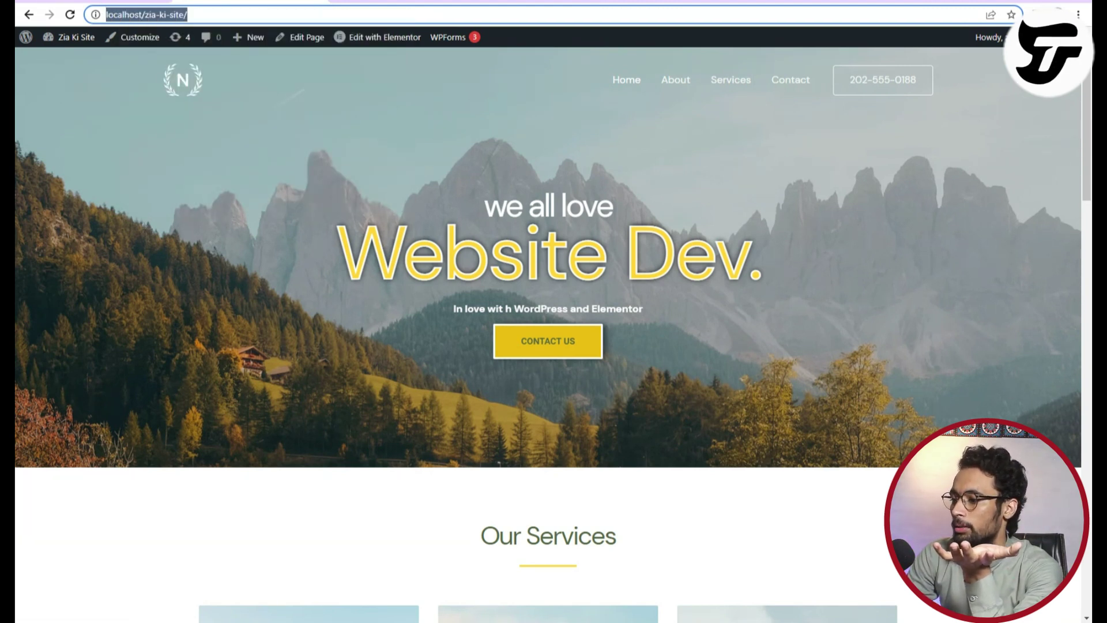
# Load the copied site address in a new tab of the logged-out browser, then return.
pyautogui.hotkey('alt', 'Tab')
pyautogui.hotkey('ctrl', 't')
pyautogui.rightClick(261, 14)
pyautogui.click(301, 97)
pyautogui.press('Return')
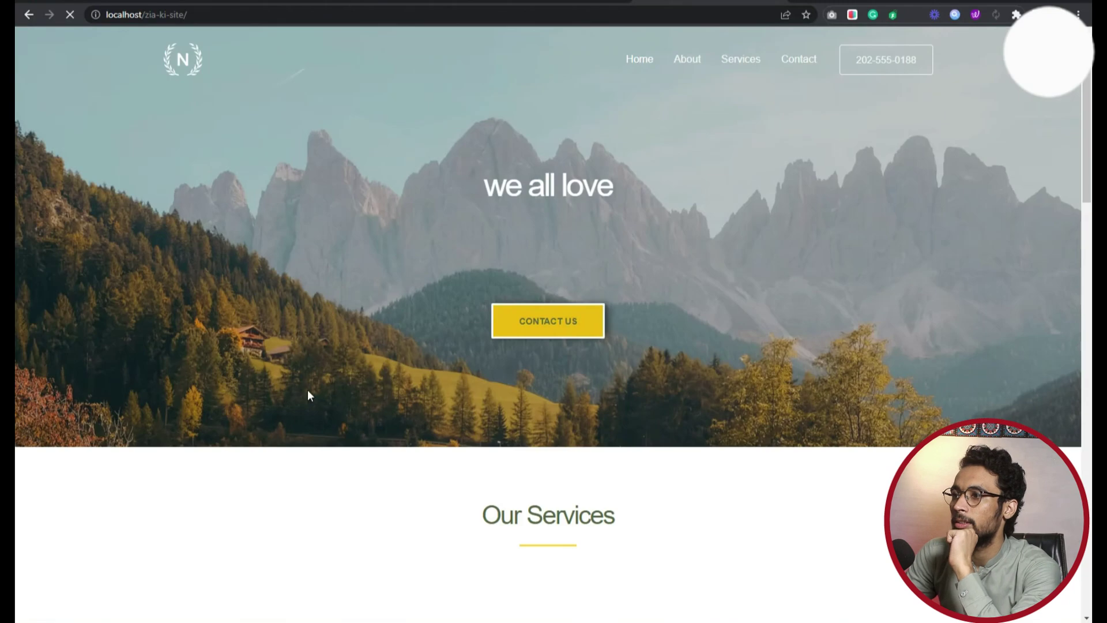
pyautogui.scroll(-2, 414, 399)
pyautogui.scroll(-3, 414, 399)
pyautogui.scroll(5, 341, 306)
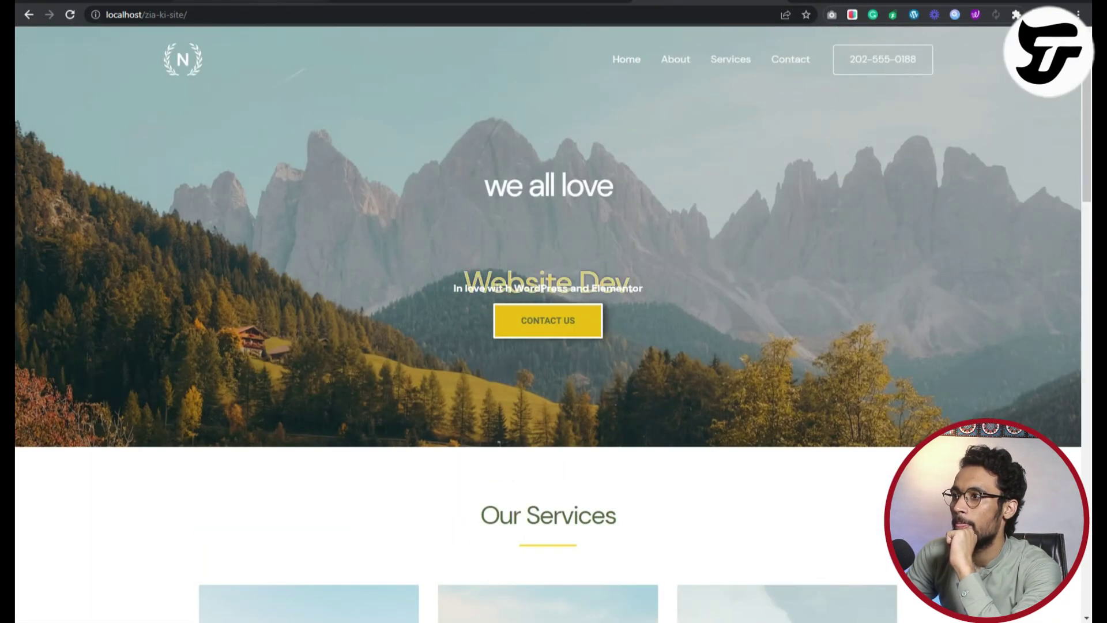
pyautogui.hotkey('alt', 'Tab')
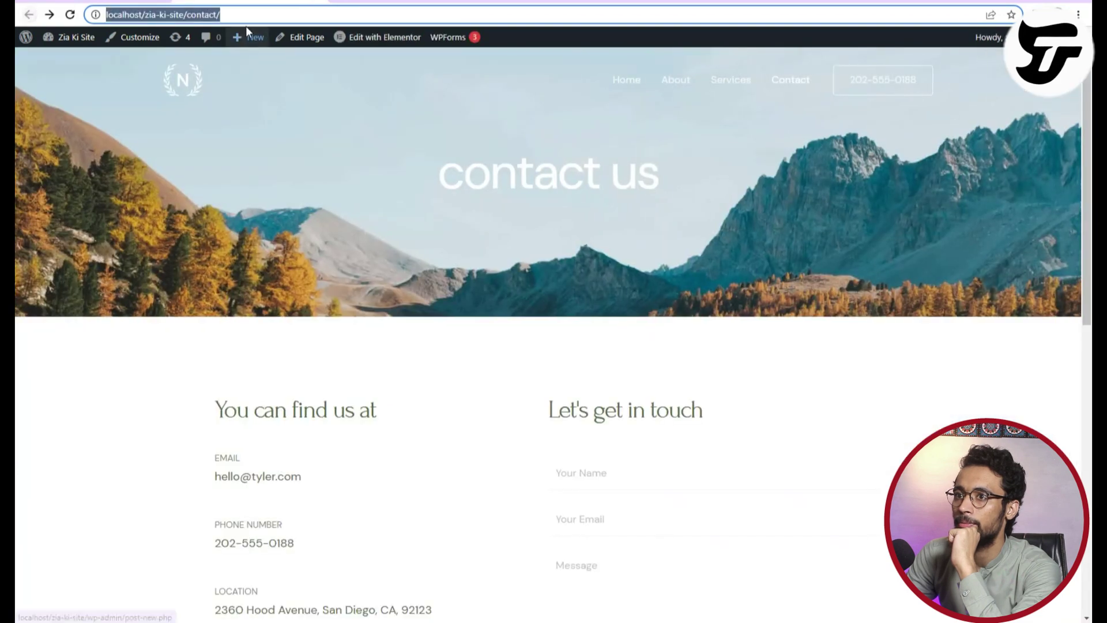
pyautogui.moveTo(73, 66)
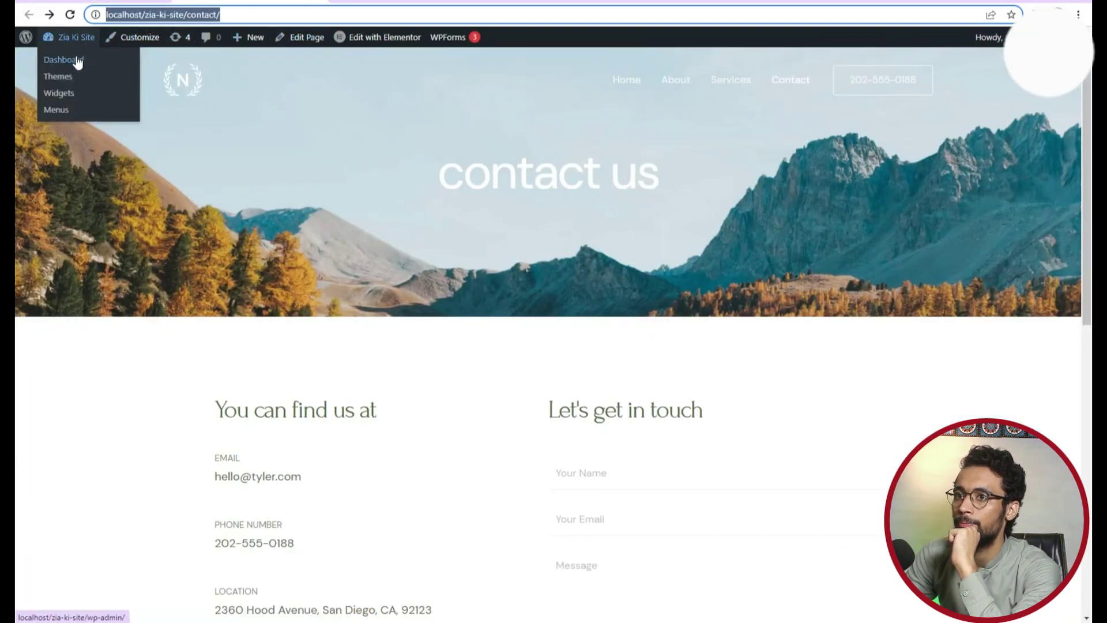
# Go from the dashboard to the Posts list and copy the freelancing post's View link.
pyautogui.click(78, 63)
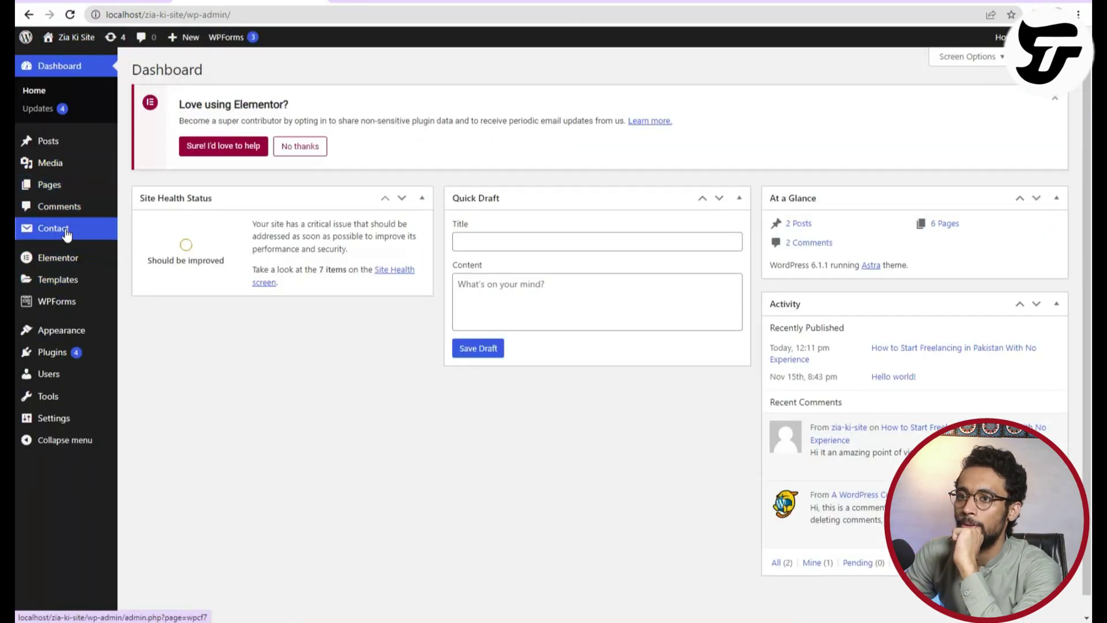
pyautogui.moveTo(70, 190)
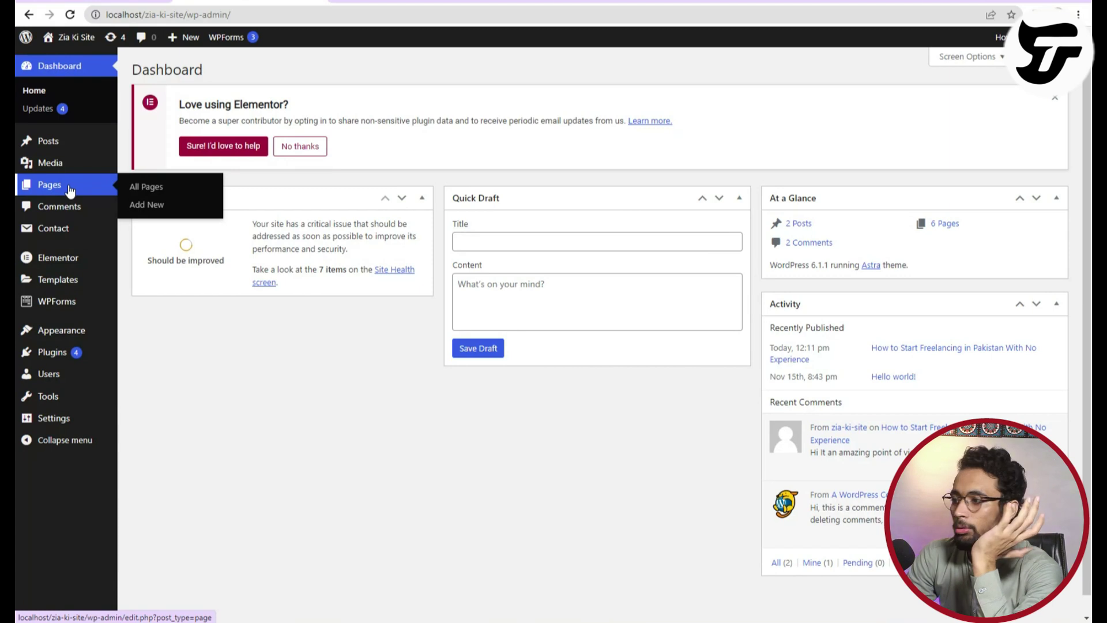
pyautogui.moveTo(60, 146)
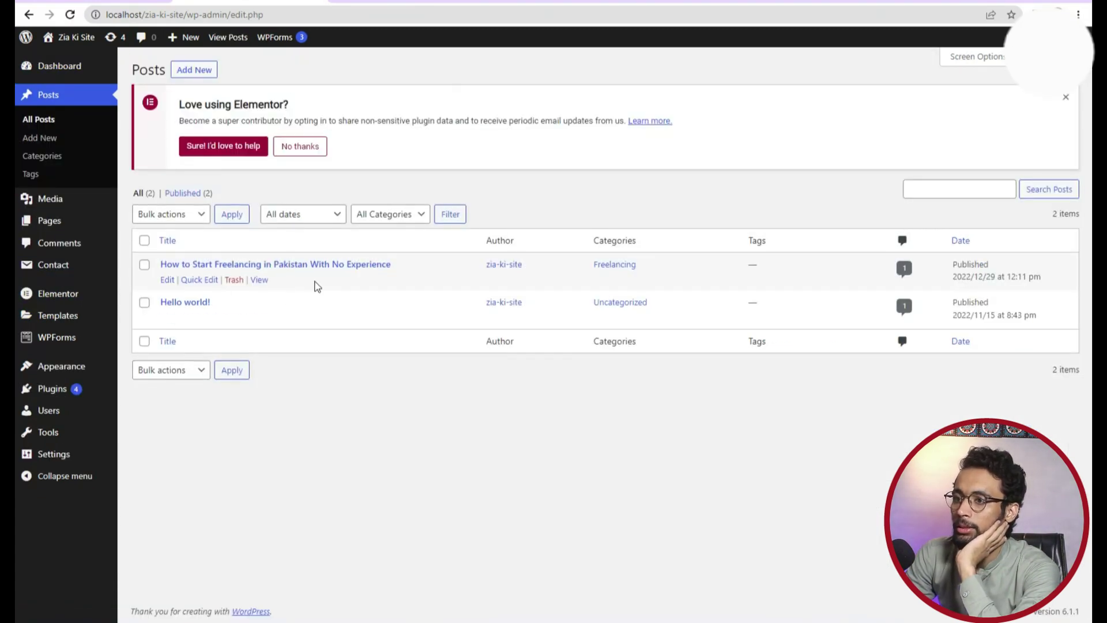
pyautogui.rightClick(259, 280)
pyautogui.click(294, 375)
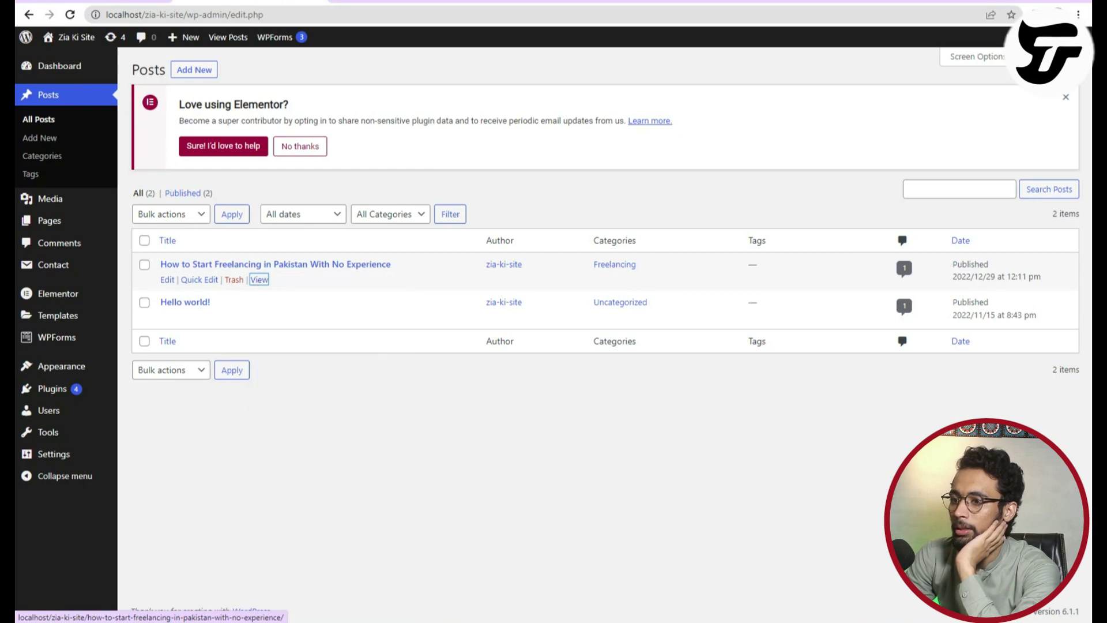
# Open the copied freelancing post link in the logged-out browser.
pyautogui.hotkey('alt', 'Tab')
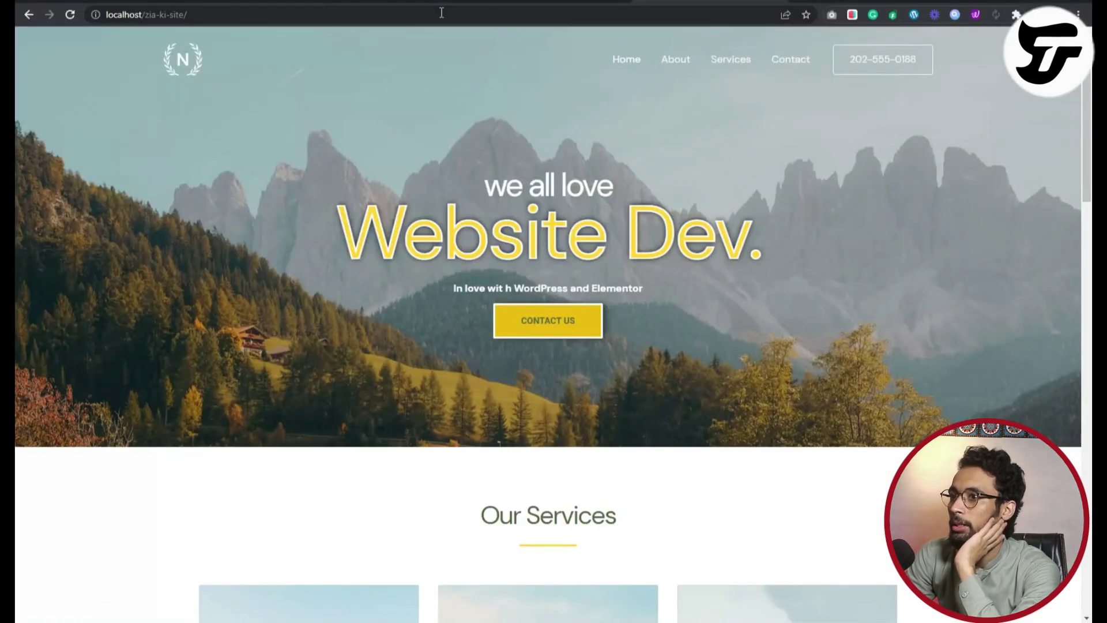
pyautogui.rightClick(441, 12)
pyautogui.click(497, 116)
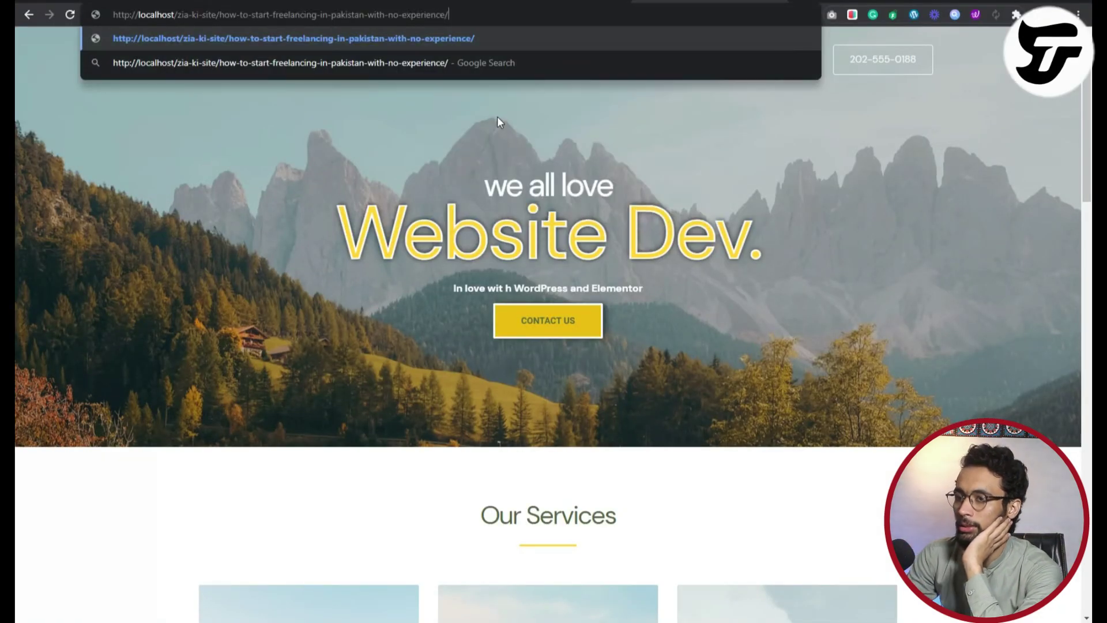
pyautogui.press('Return')
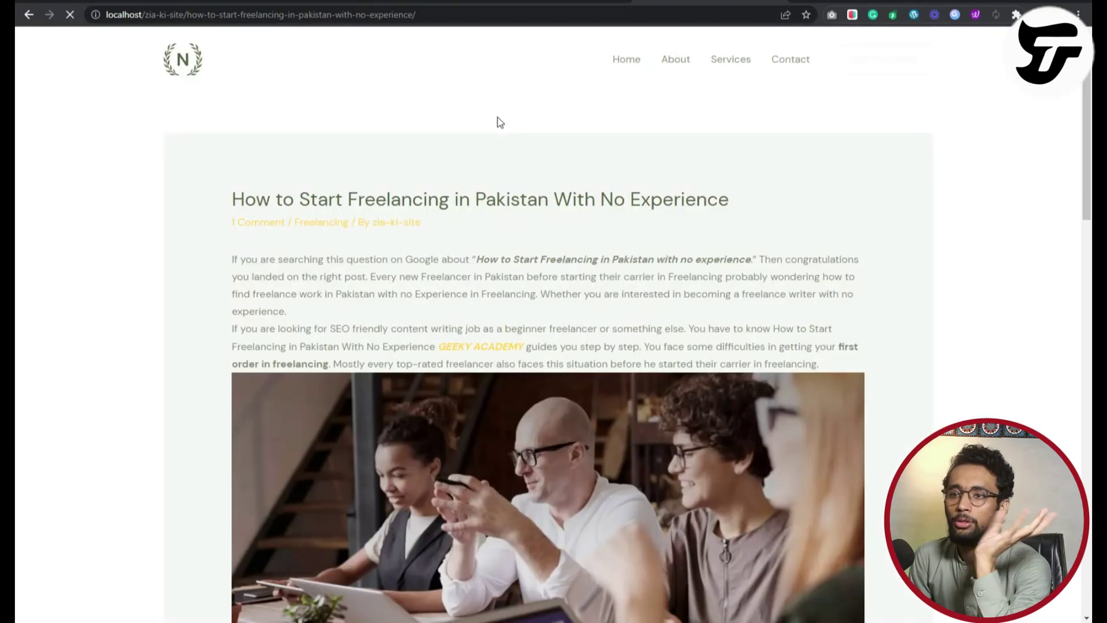
pyautogui.scroll(-20, 500, 122)
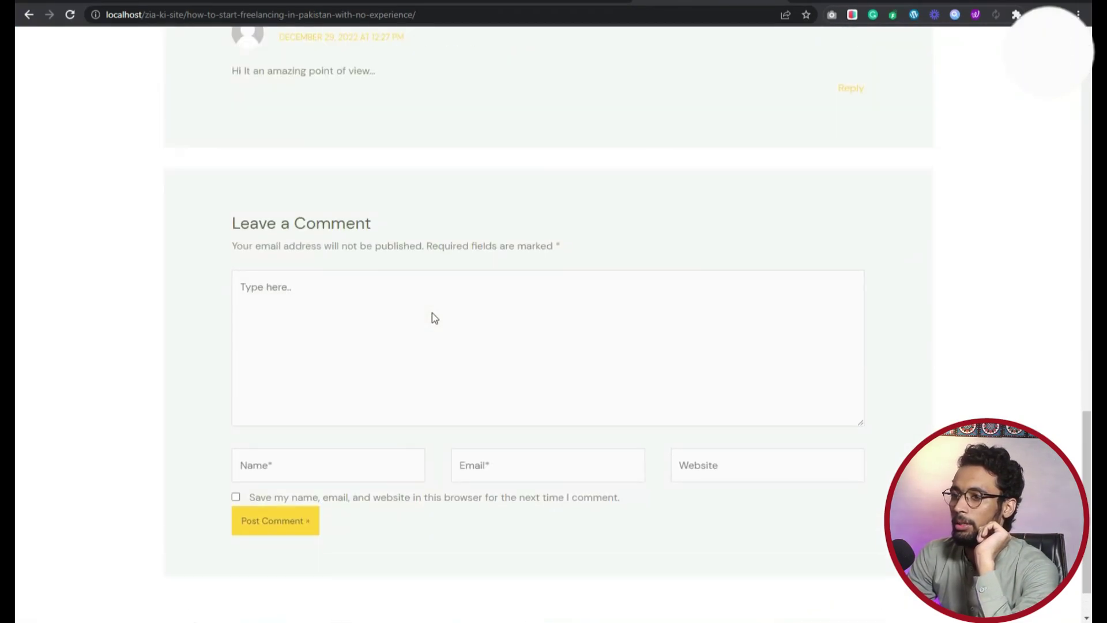
# Write the comment 'Amazing' and fill in the commenter's name, e-mail and website.
pyautogui.click(321, 306)
pyautogui.write('AMaizn')
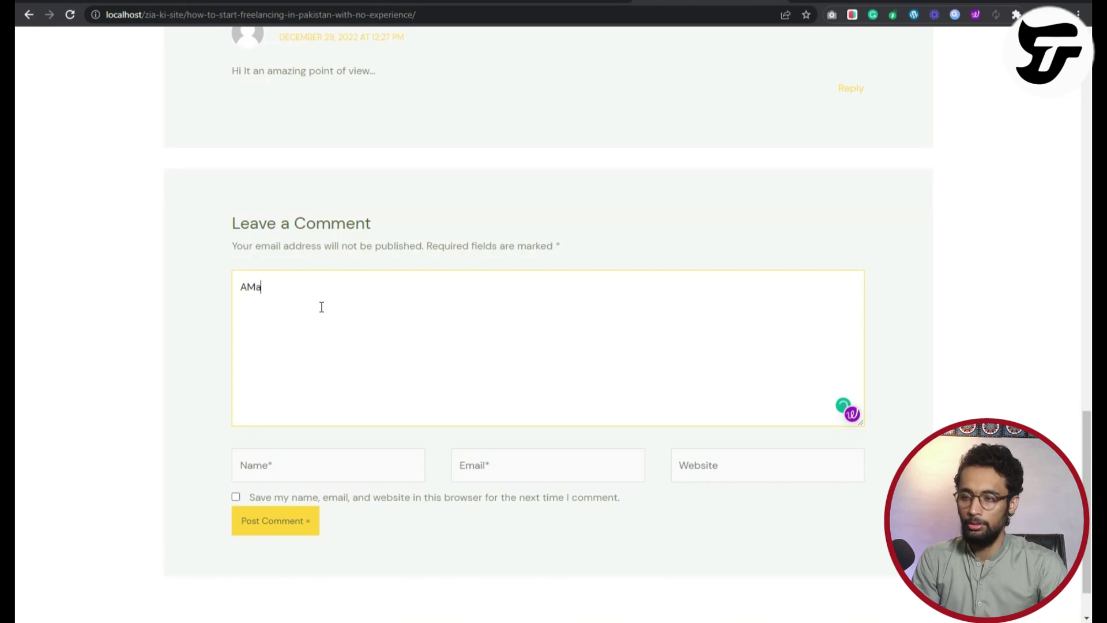
pyautogui.press('BackSpace')
pyautogui.press('BackSpace')
pyautogui.write('ing')
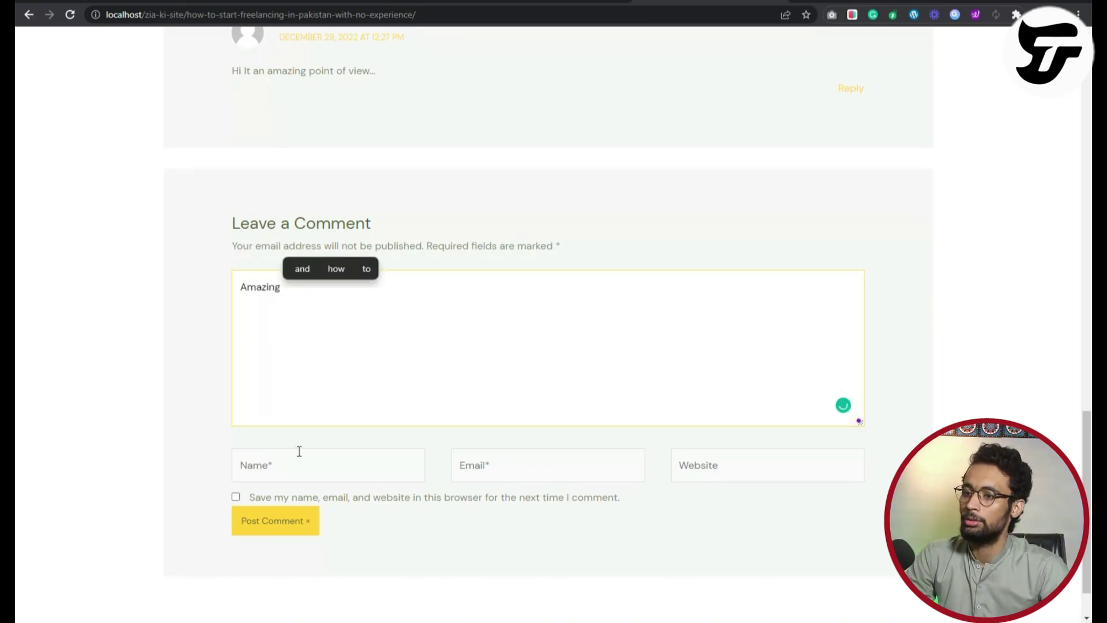
pyautogui.click(302, 459)
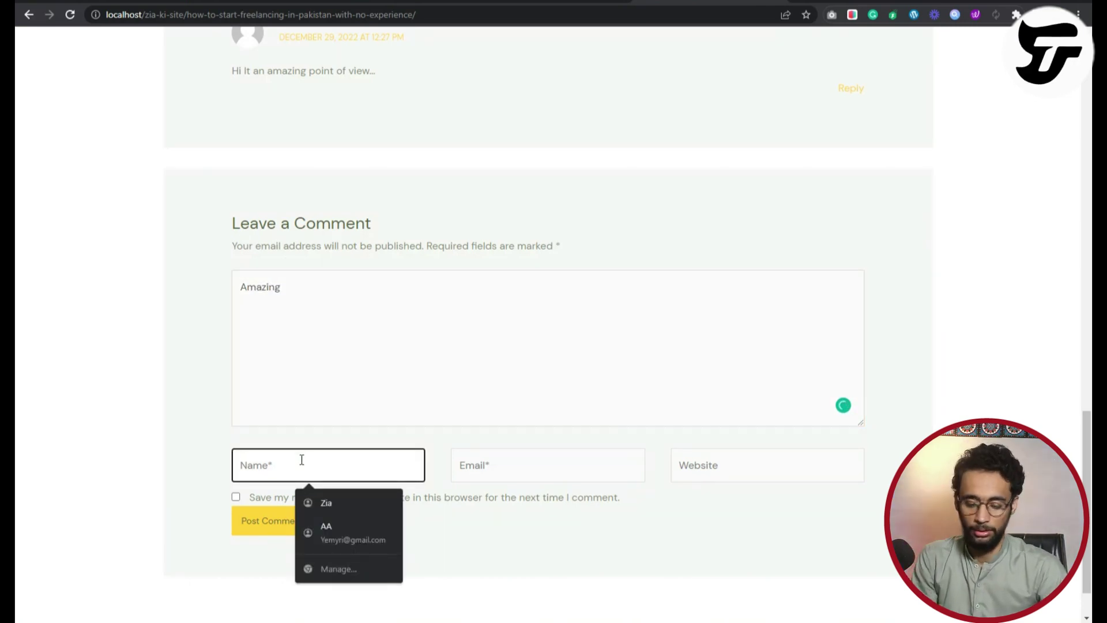
pyautogui.write('Zia')
pyautogui.click(570, 461)
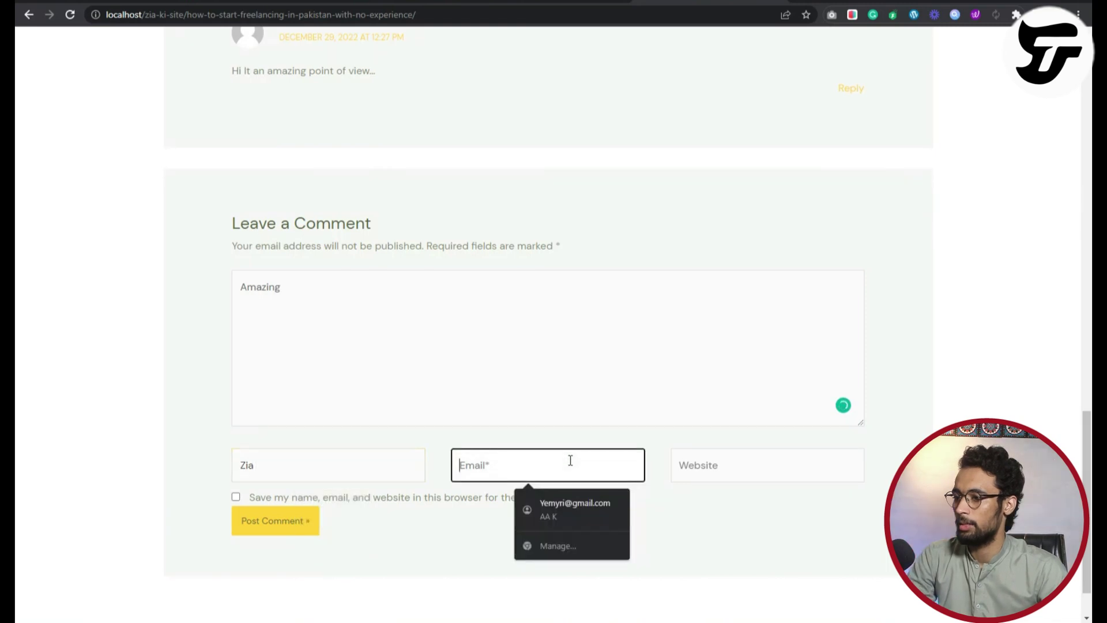
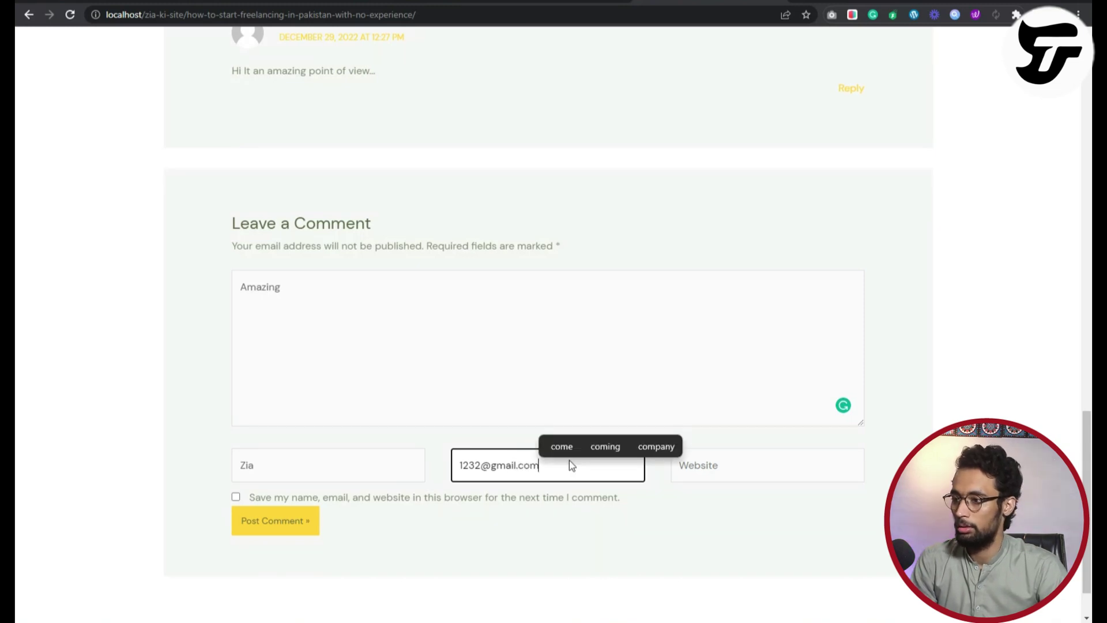
pyautogui.click(724, 460)
pyautogui.click(783, 313)
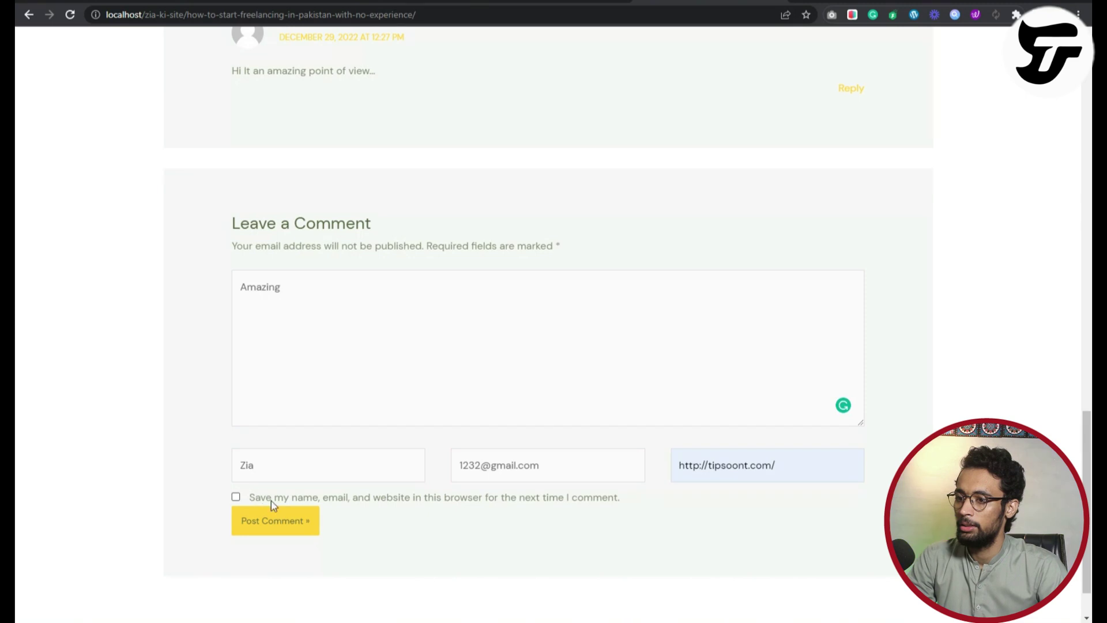
# Tick 'Save my name, email, and website', append ':)' to the comment, and submit.
pyautogui.moveTo(250, 499); pyautogui.dragTo(489, 504)
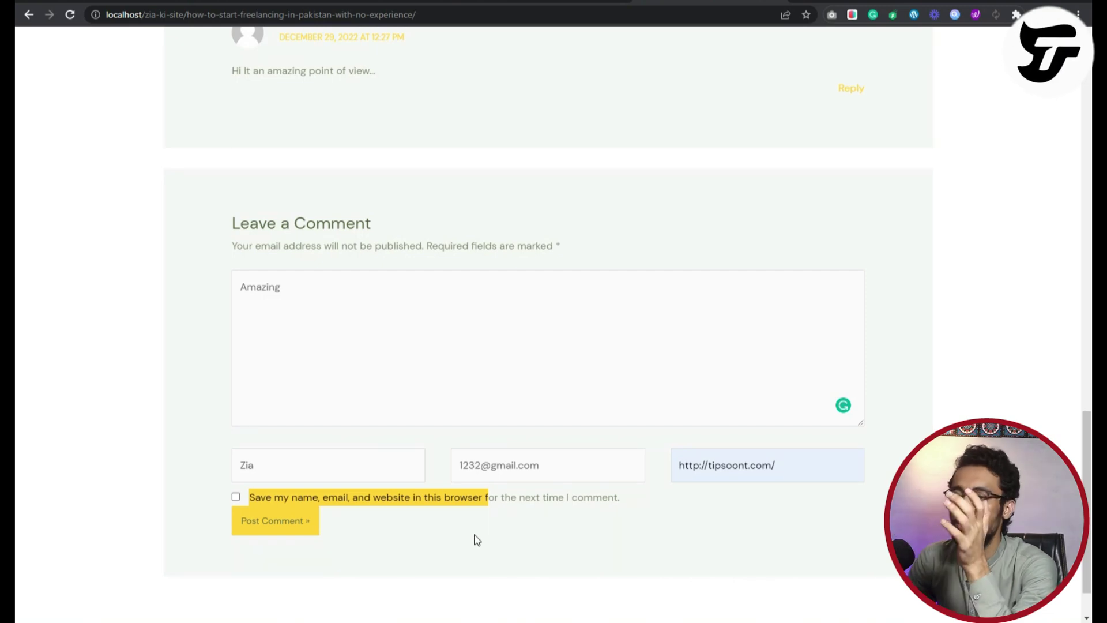
pyautogui.click(446, 612)
pyautogui.click(236, 497)
pyautogui.click(787, 461)
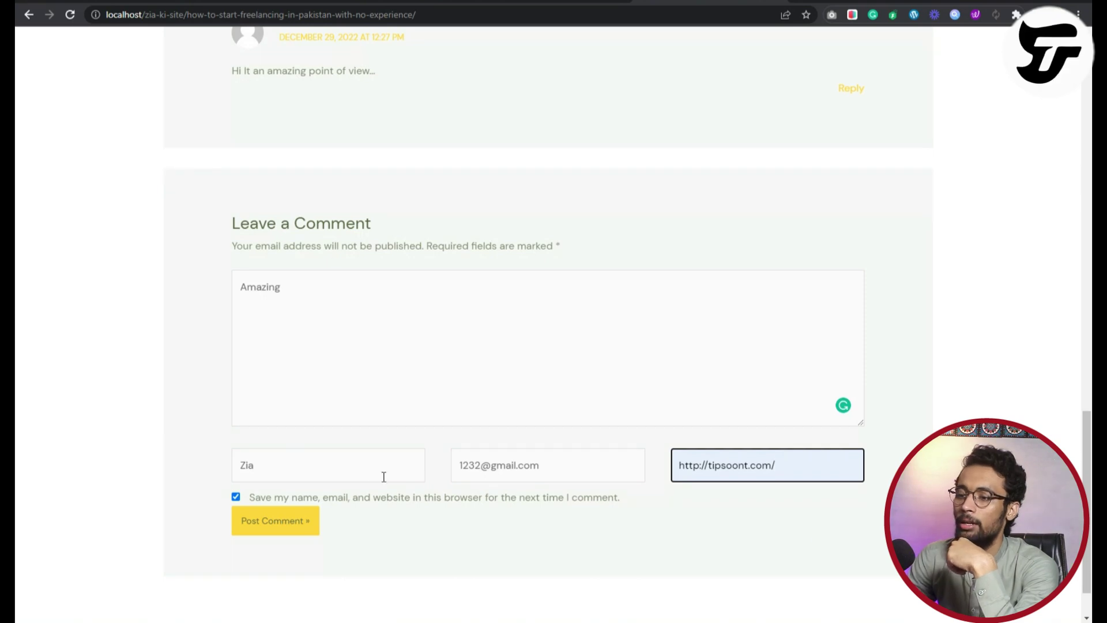
pyautogui.scroll(4, 350, 400)
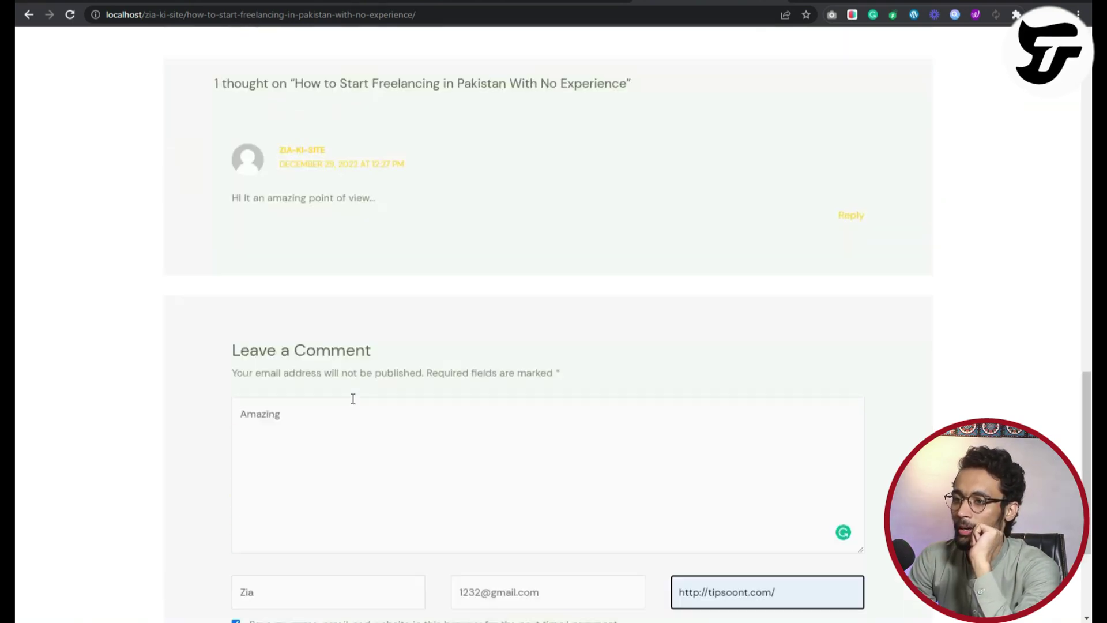
pyautogui.scroll(-4, 351, 399)
pyautogui.click(312, 289)
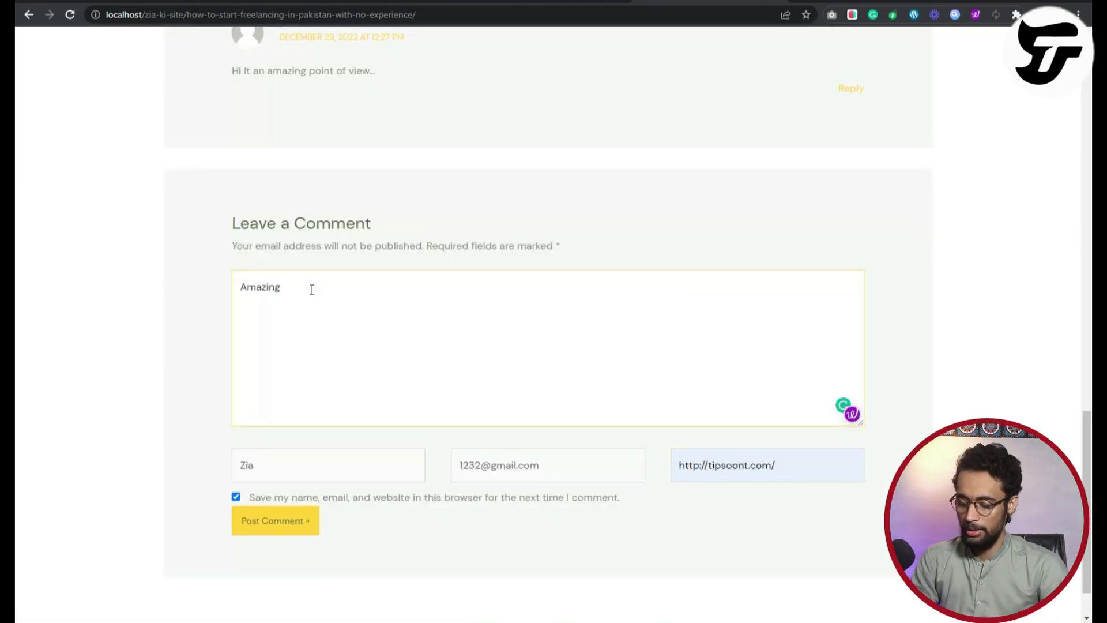
pyautogui.write(':)')
pyautogui.click(269, 523)
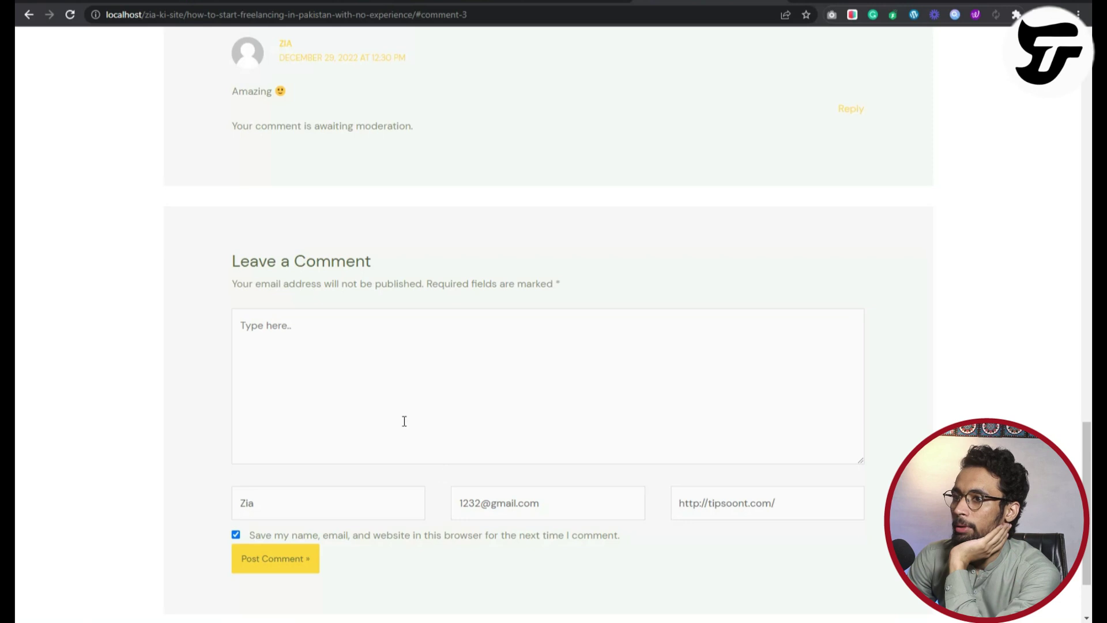
# Scroll the post to see the comment awaiting moderation, then switch to the admin window.
pyautogui.scroll(2, 405, 418)
pyautogui.scroll(4, 609, 394)
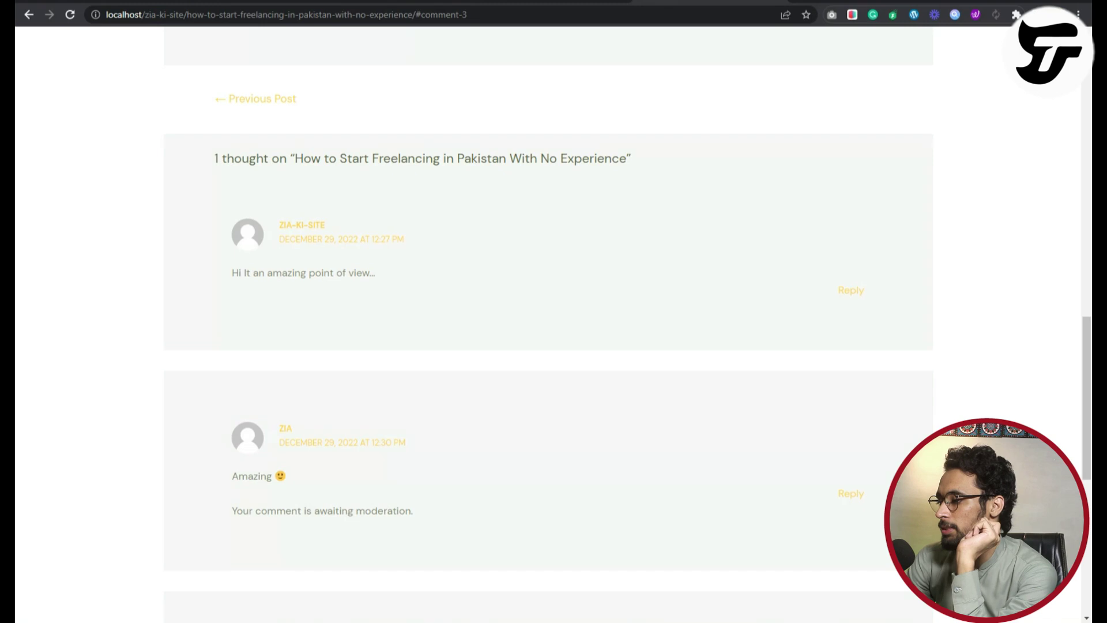
pyautogui.hotkey('alt', 'Tab')
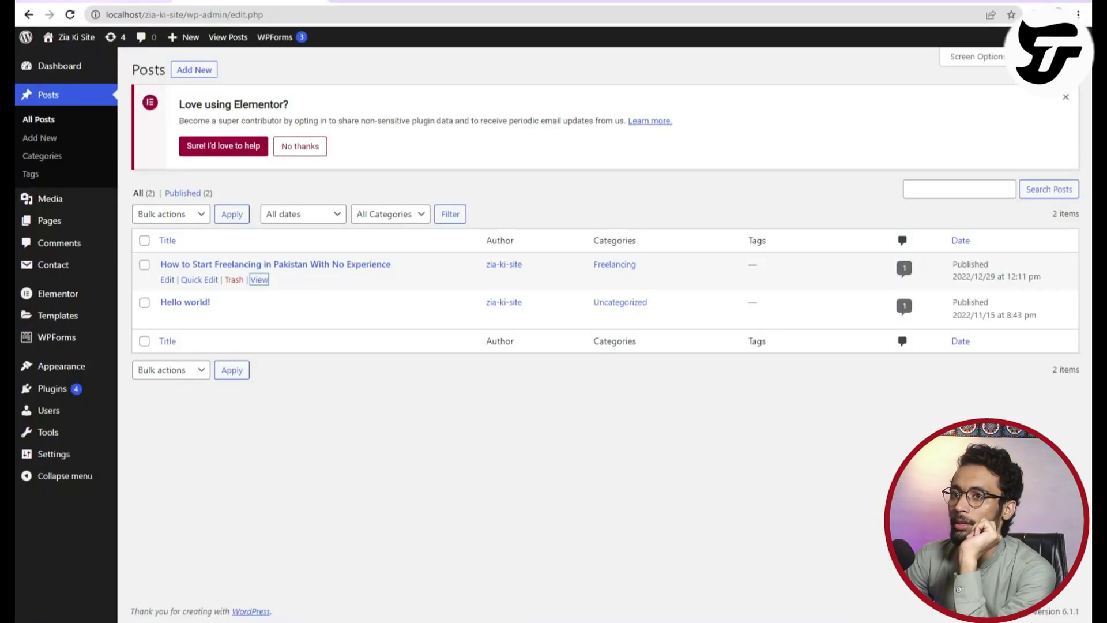
# Switch between admin tabs, visit the site's front page, then load the admin Comments list.
pyautogui.click(144, 1)
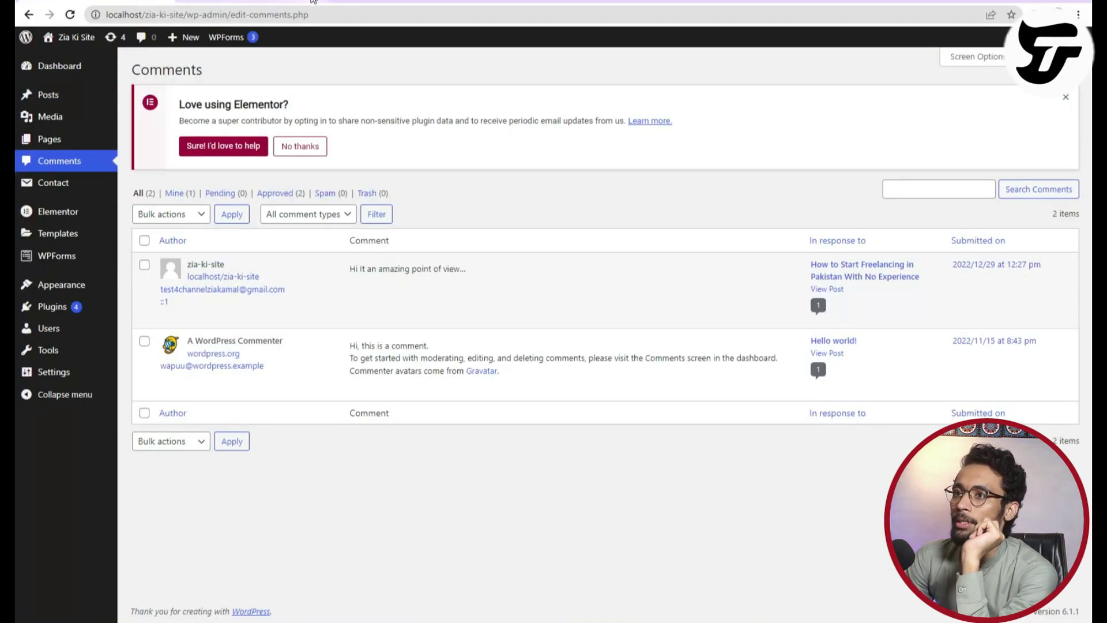
pyautogui.click(280, 1)
pyautogui.click(139, 2)
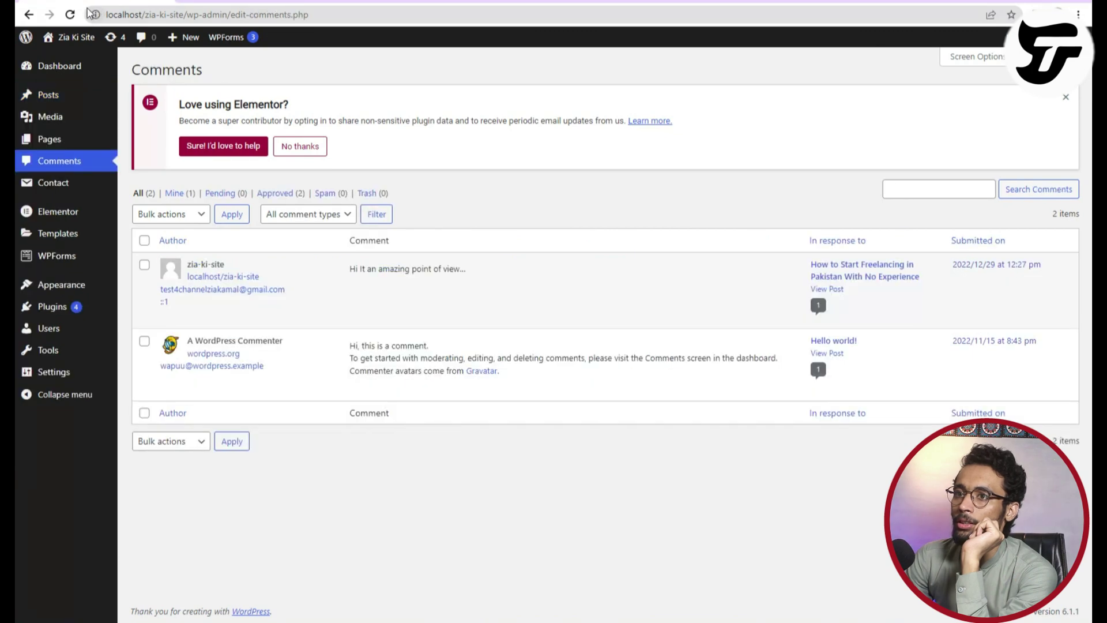
pyautogui.click(75, 41)
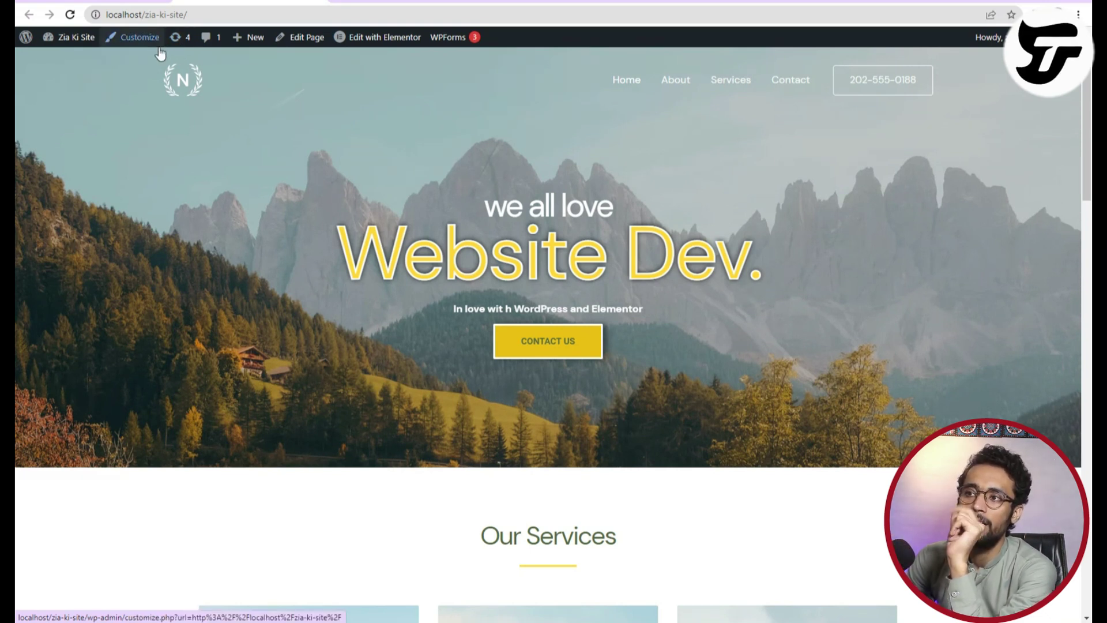
pyautogui.click(210, 42)
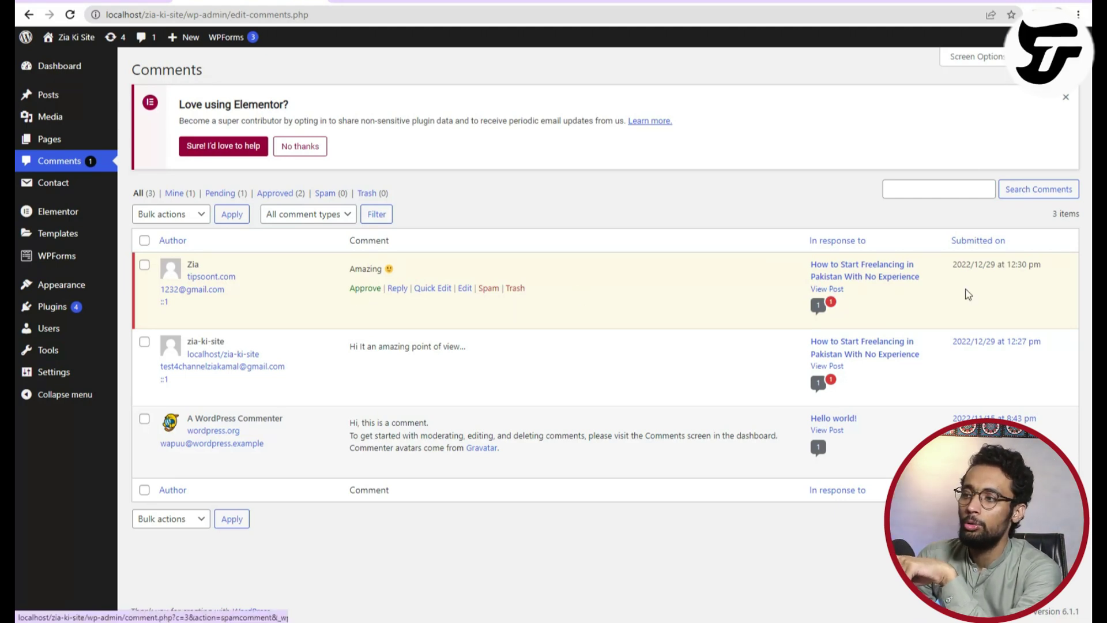
pyautogui.rightClick(837, 291)
pyautogui.click(784, 284)
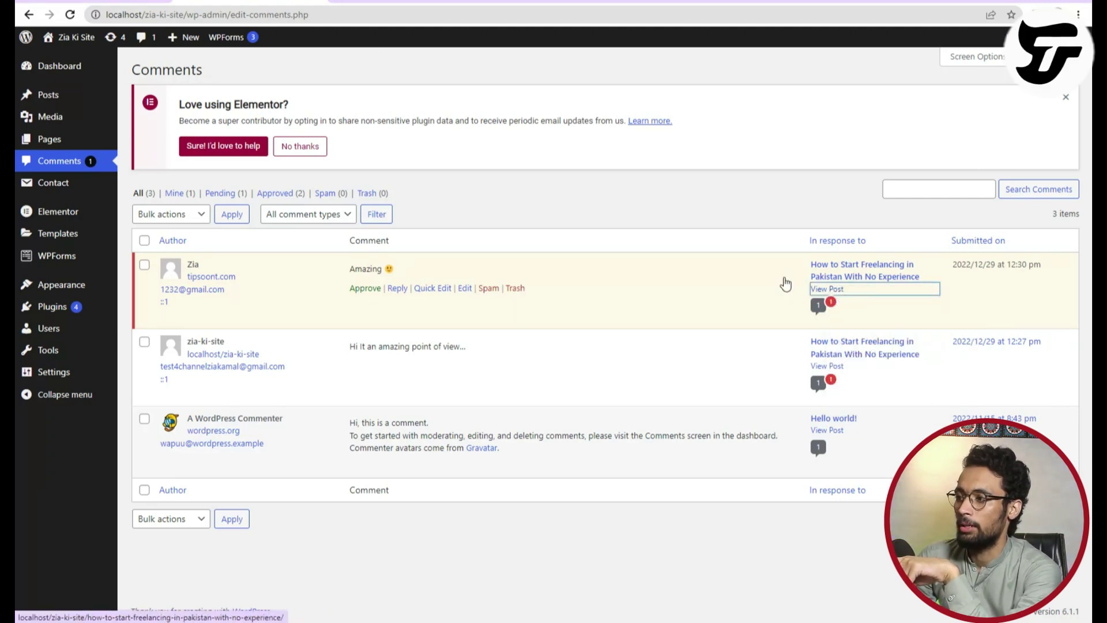
pyautogui.click(819, 289)
pyautogui.hotkey('alt', 'Left')
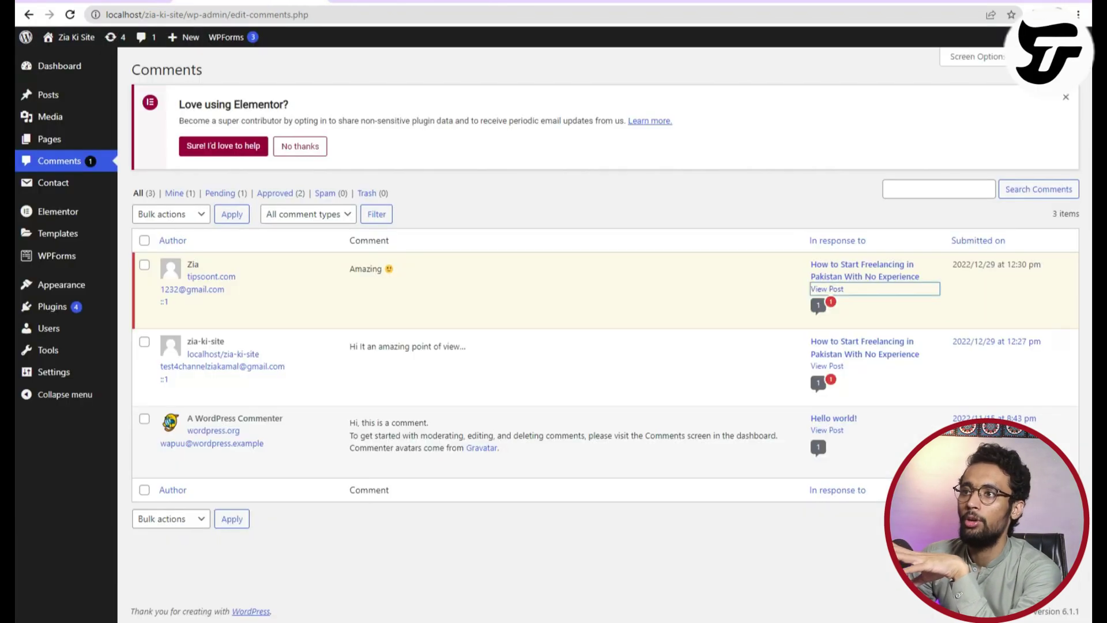
pyautogui.hotkey('alt', 'Right')
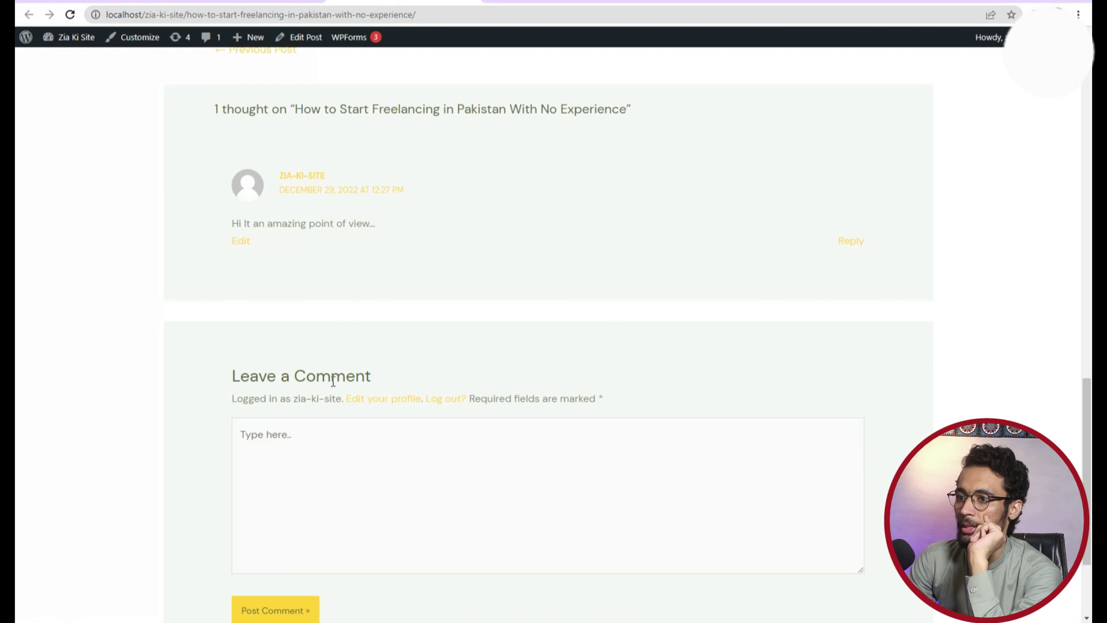
pyautogui.scroll(3, 329, 375)
pyautogui.moveTo(215, 300); pyautogui.dragTo(632, 301)
pyautogui.scroll(-5, 287, 474)
pyautogui.scroll(5, 287, 475)
pyautogui.hotkey('alt', 'Left')
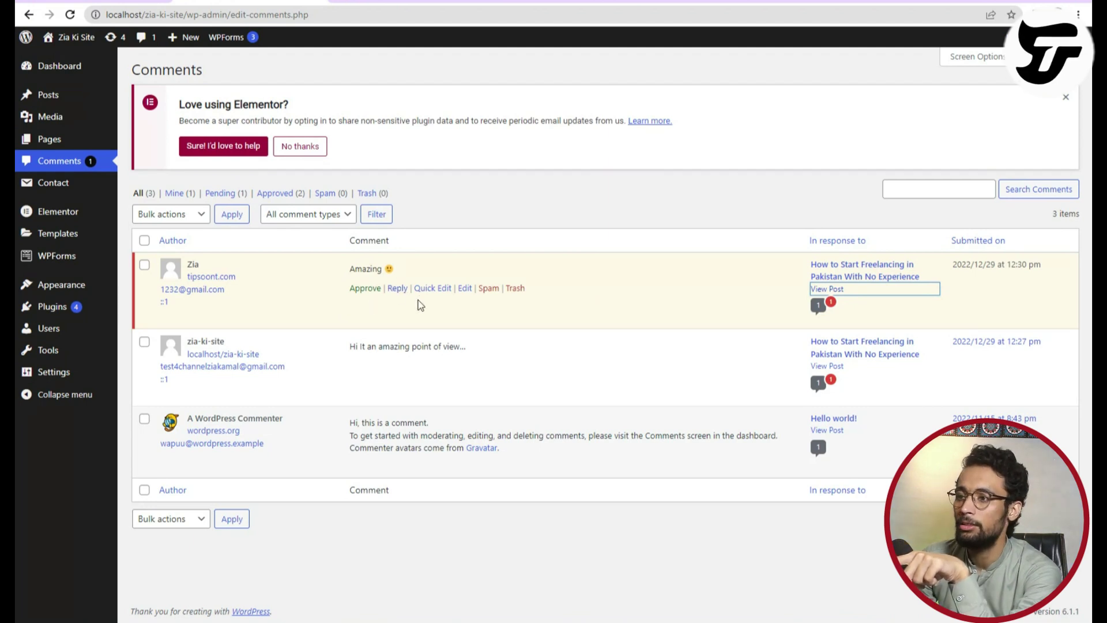
pyautogui.click(434, 288)
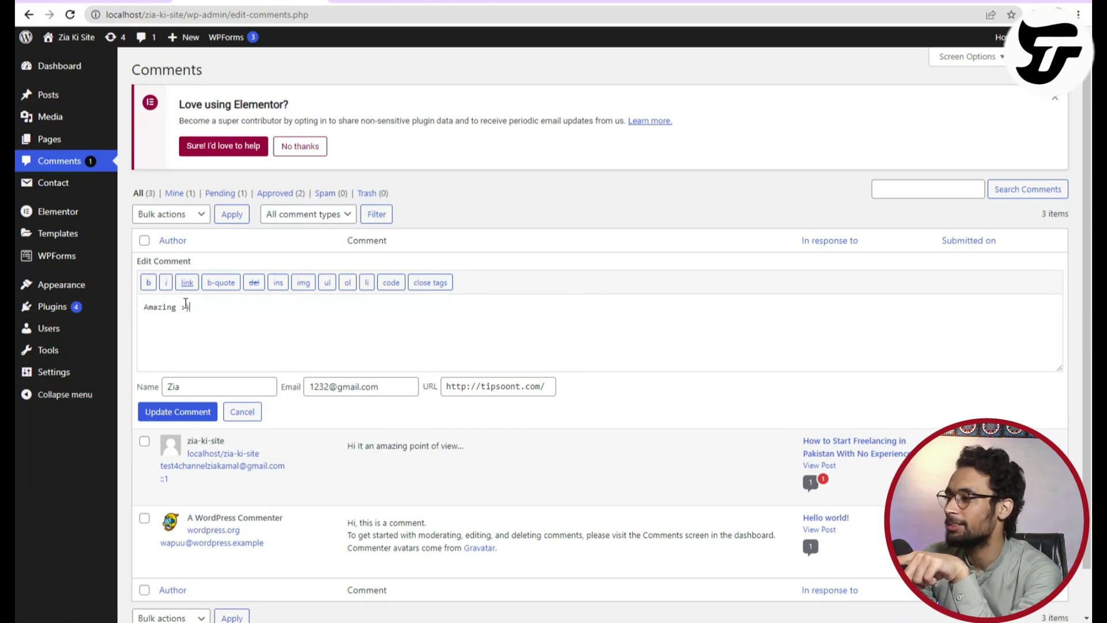
pyautogui.click(241, 411)
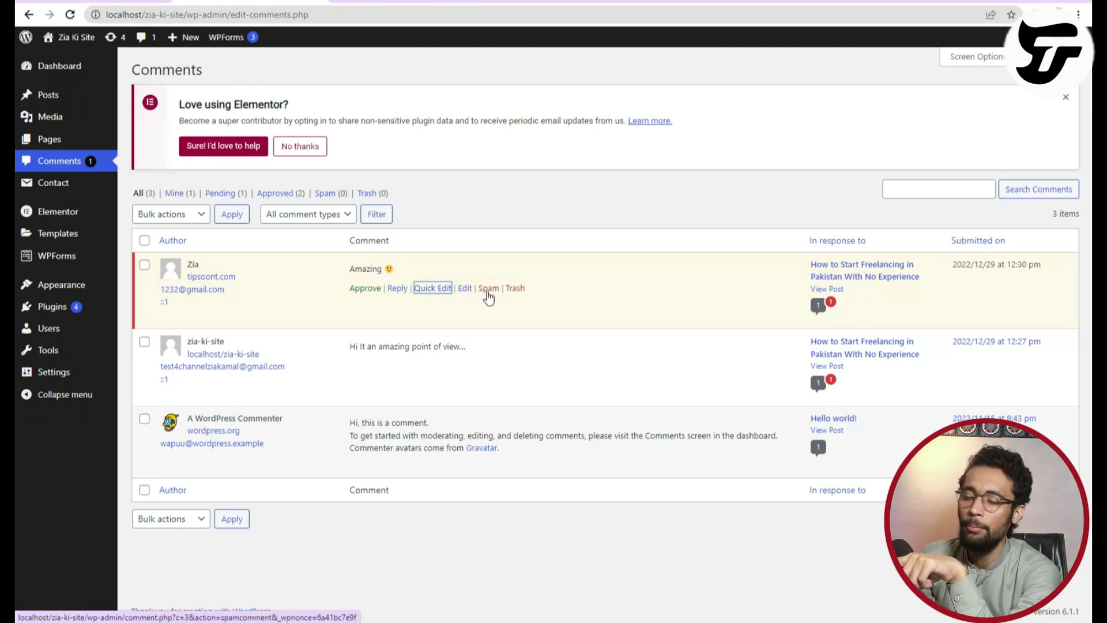
# Approve the pending 'Amazing 🙂' comment.
pyautogui.click(359, 290)
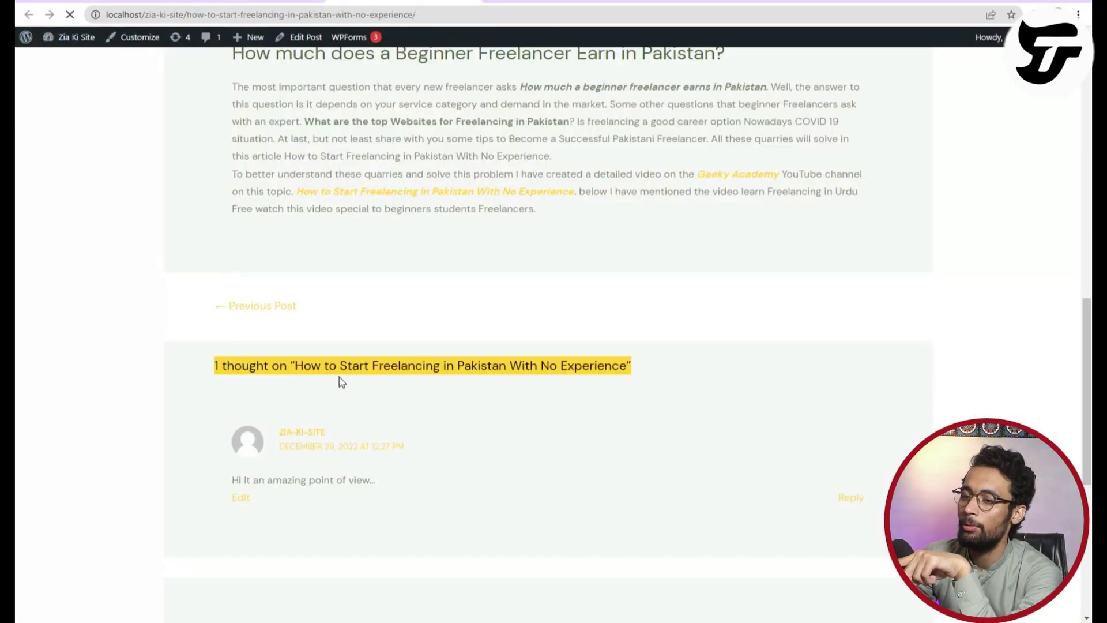
pyautogui.scroll(-4, 340, 383)
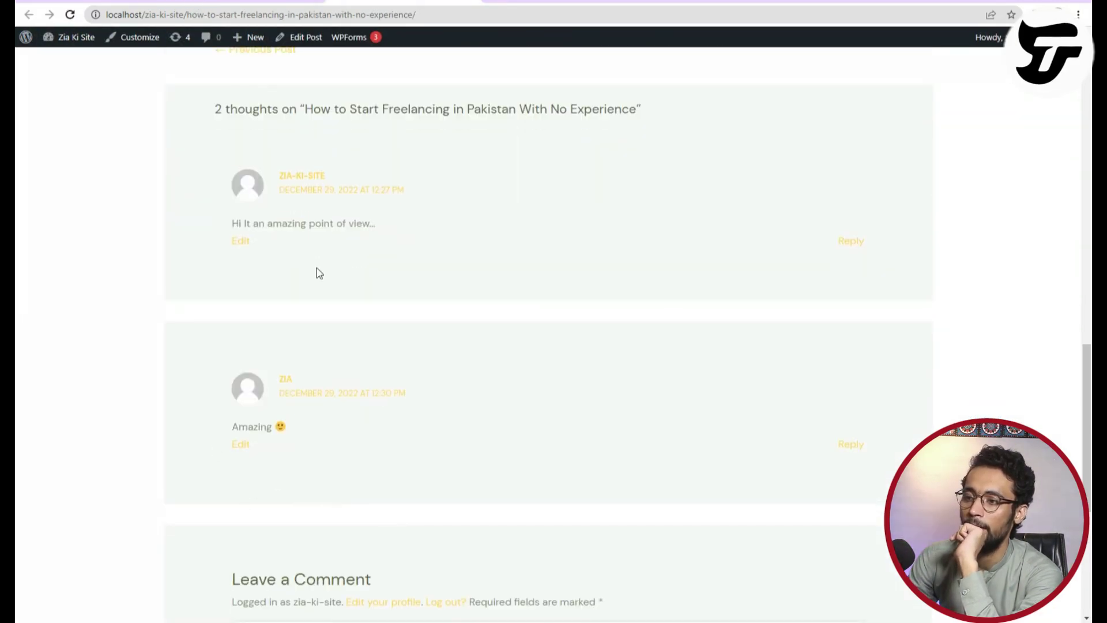
pyautogui.click(138, 1)
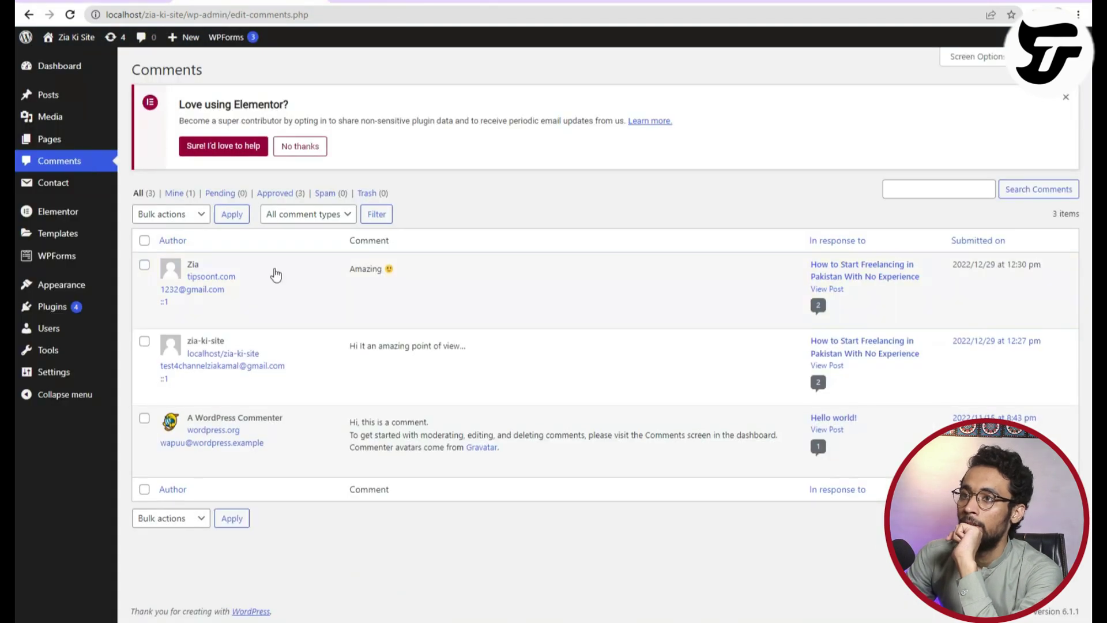
# Reply to that comment with a thank-you addressed to the commenter by name.
pyautogui.click(406, 288)
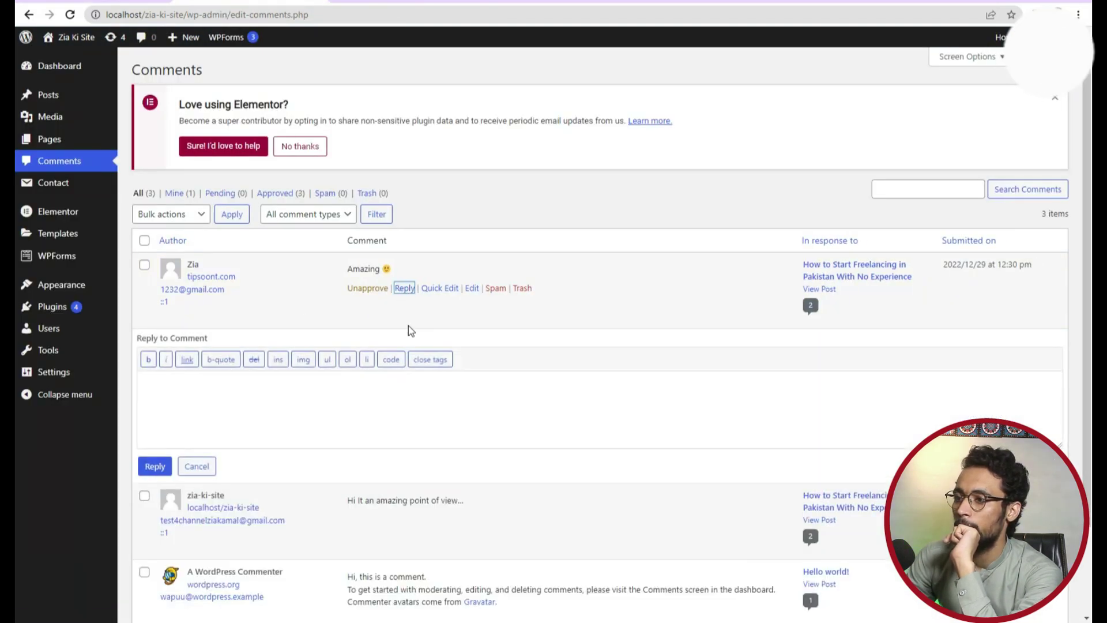
pyautogui.write('Thanks ')
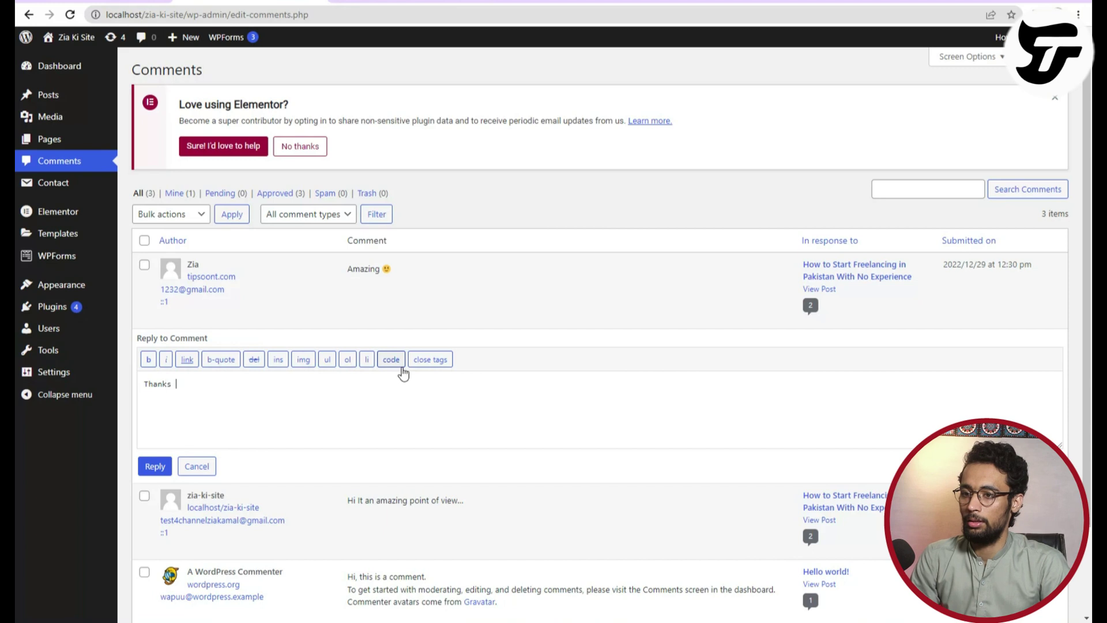
pyautogui.write('Zia :)')
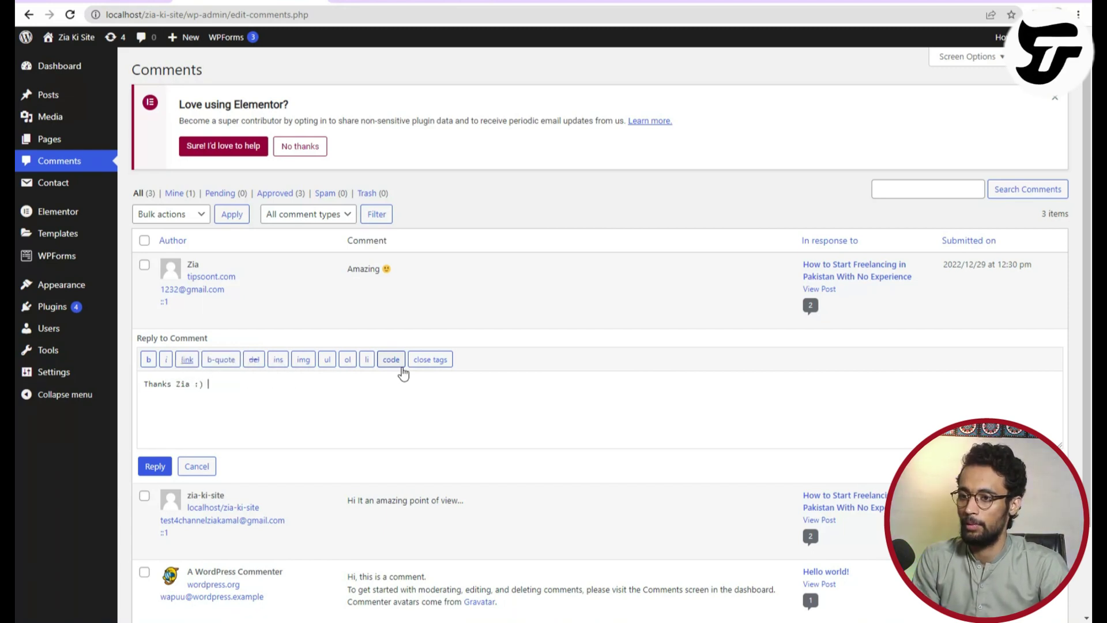
pyautogui.click(154, 466)
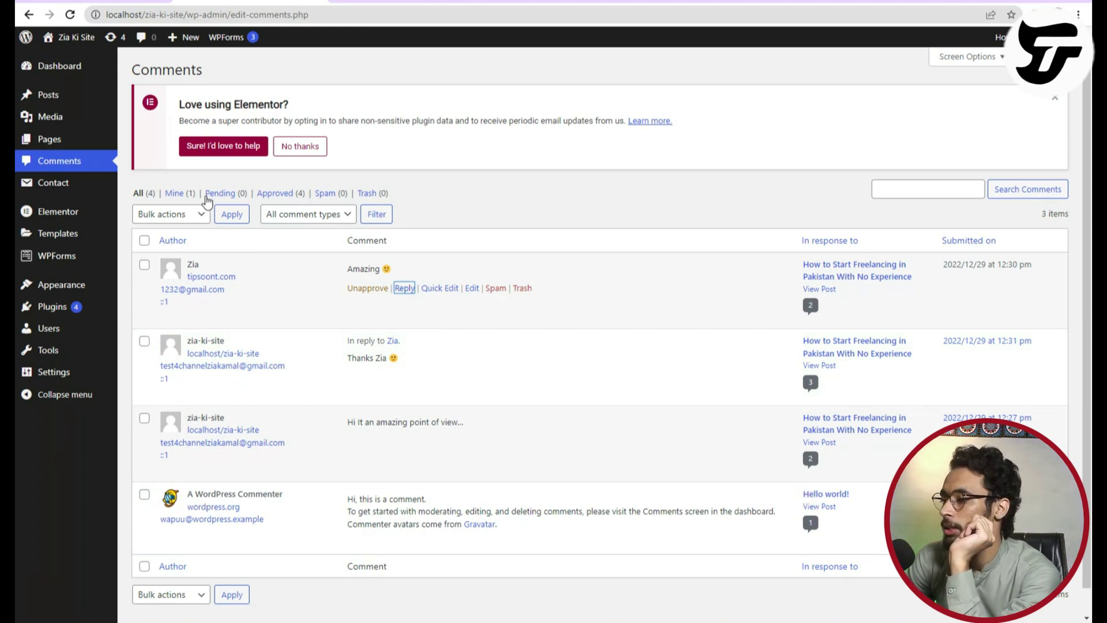
# Check the live post shows the thank-you reply nested under 'Amazing 🙂', then return to admin.
pyautogui.hotkey('alt', 'Tab')
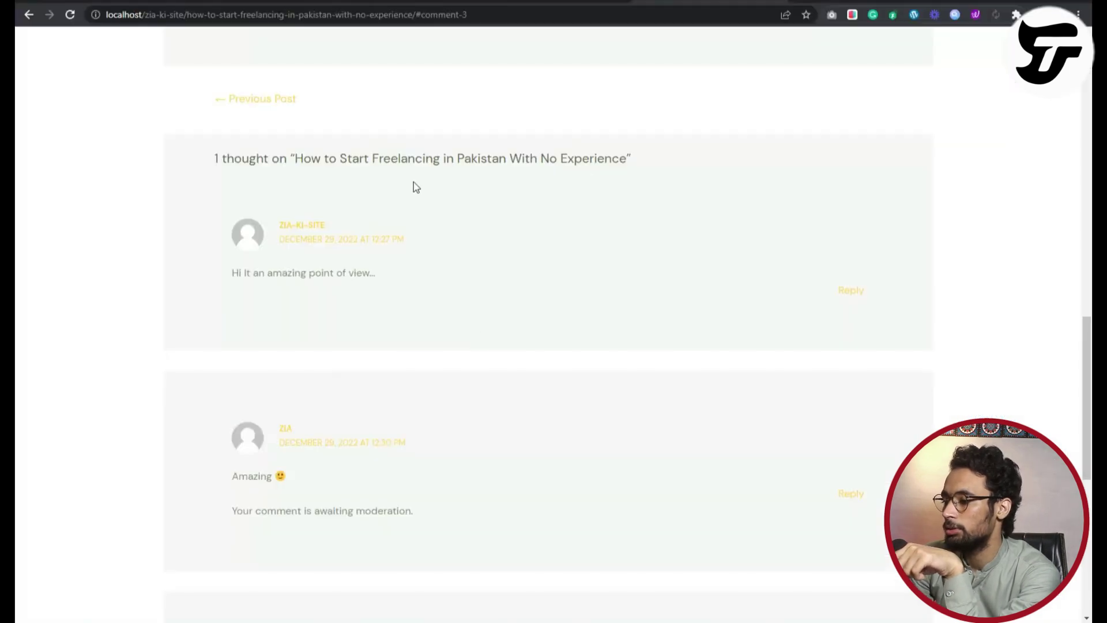
pyautogui.scroll(-5, 403, 285)
pyautogui.scroll(4, 151, 109)
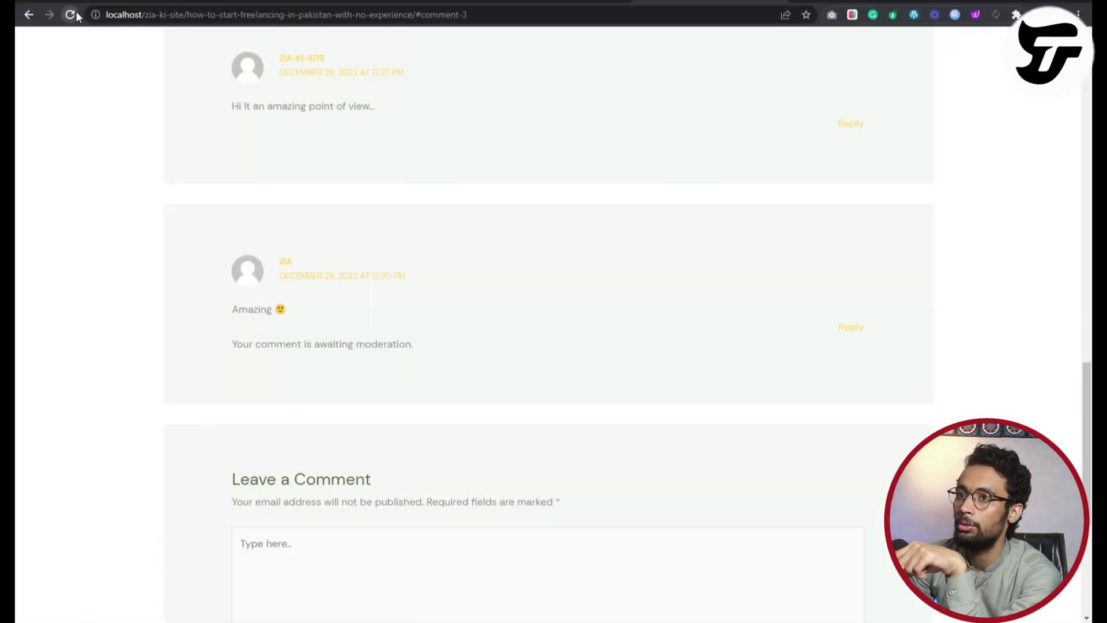
pyautogui.scroll(-1, 277, 414)
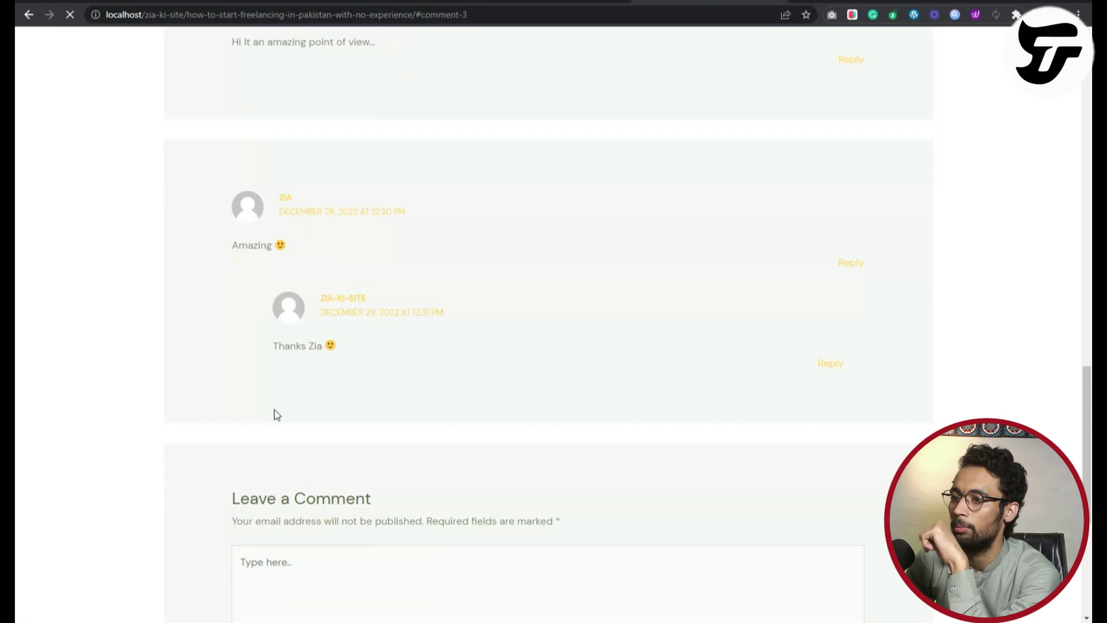
pyautogui.moveTo(267, 356); pyautogui.dragTo(338, 348)
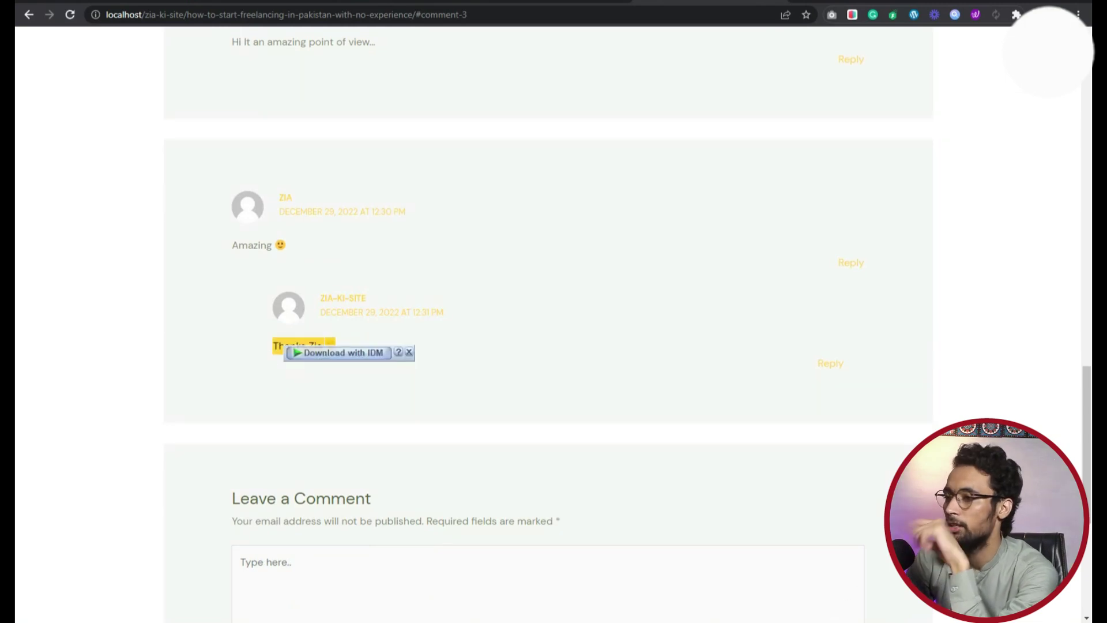
pyautogui.hotkey('alt', 'Tab')
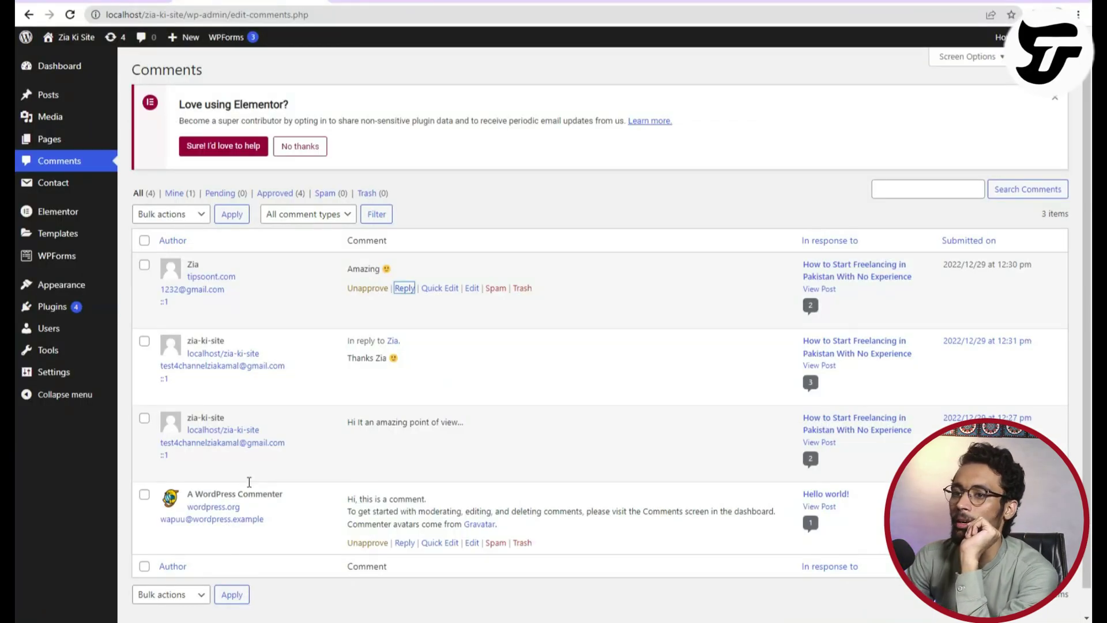
# Select every comment in the list, then head for Appearance > Menus in the sidebar.
pyautogui.click(144, 245)
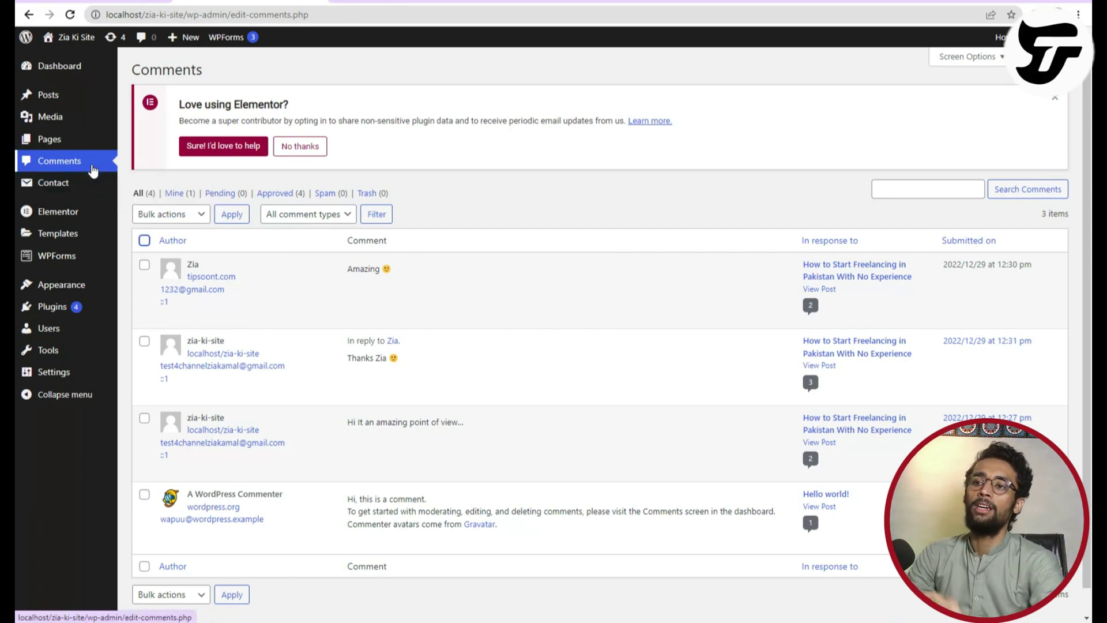
pyautogui.moveTo(49, 194)
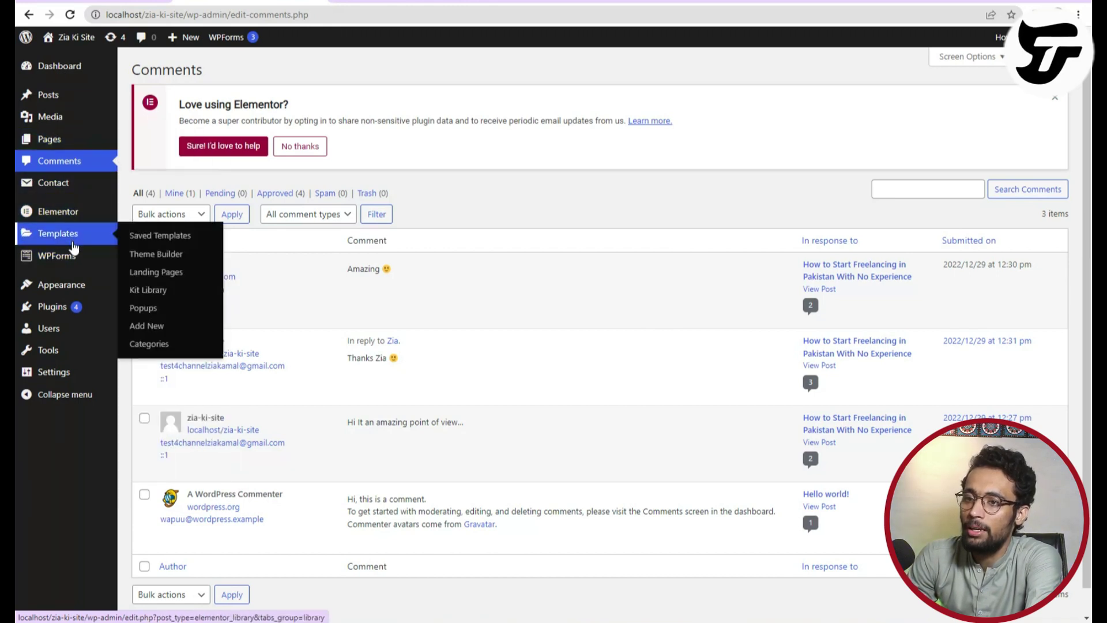
pyautogui.moveTo(82, 291)
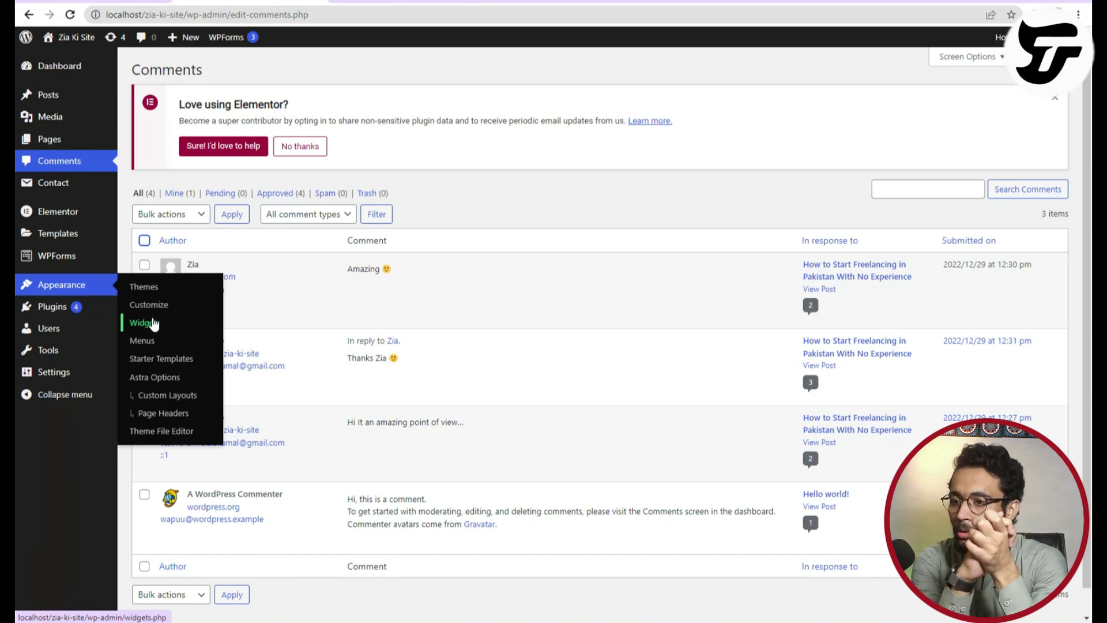
pyautogui.click(146, 341)
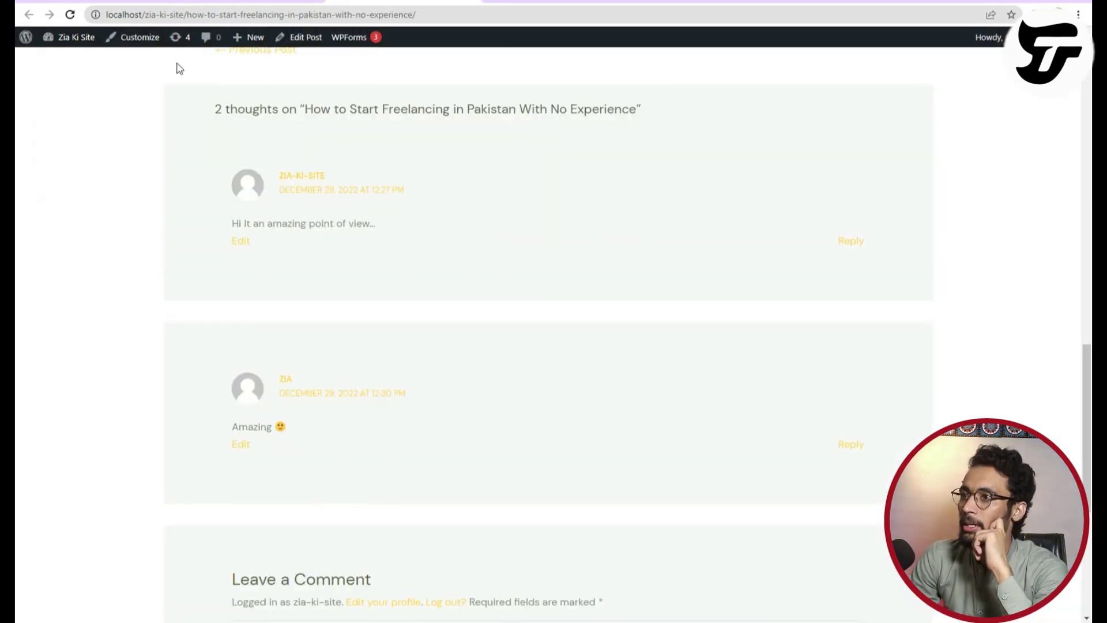
pyautogui.scroll(20, 176, 72)
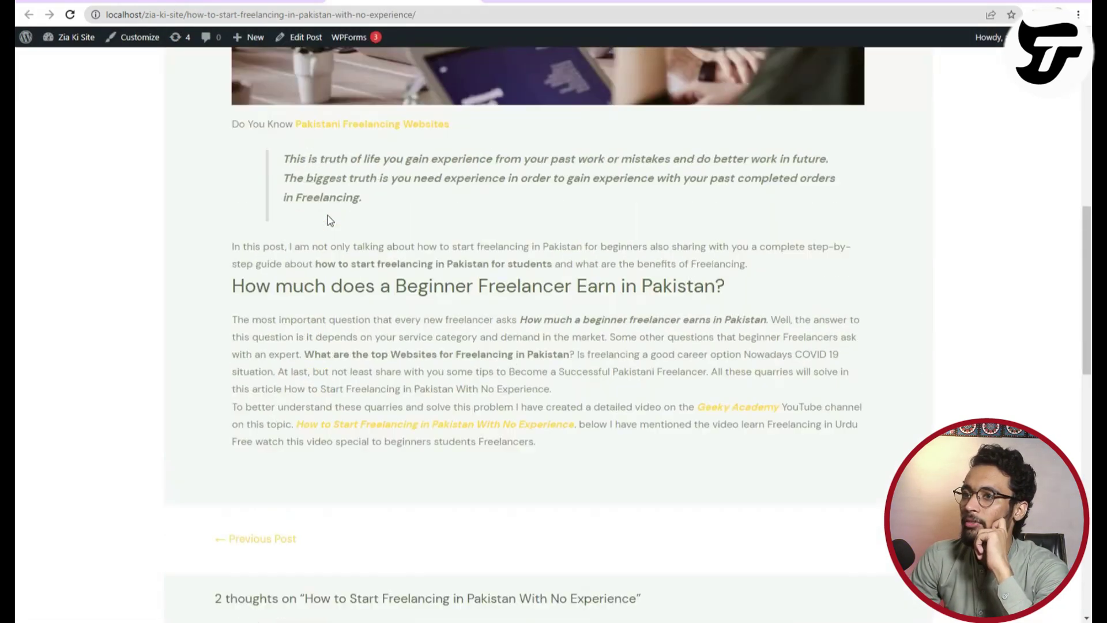
pyautogui.click(180, 89)
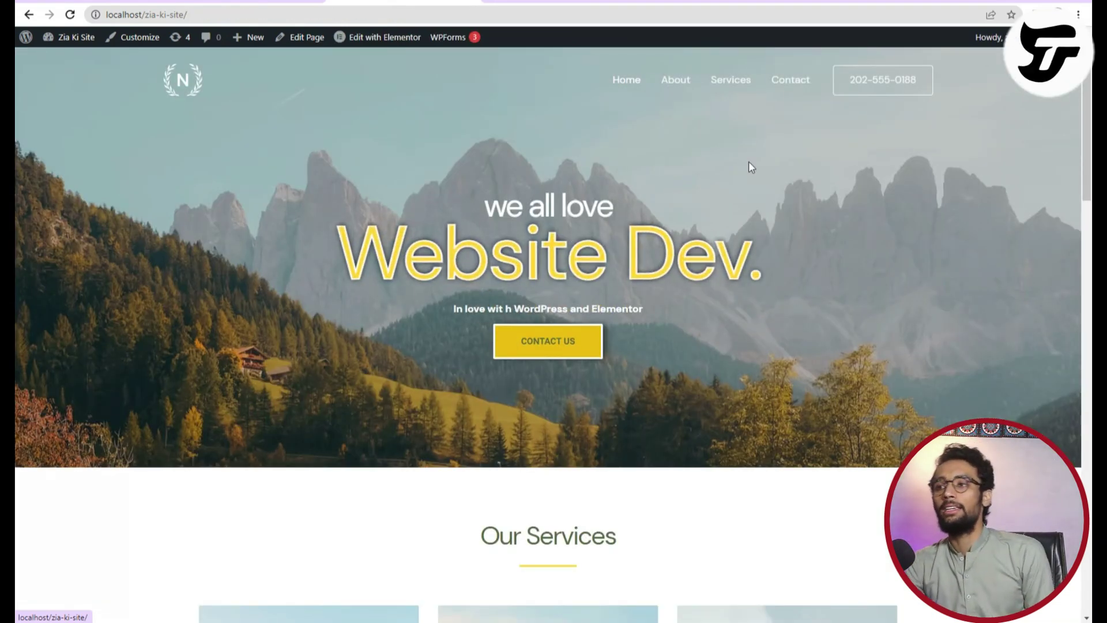
pyautogui.scroll(-8, 653, 475)
pyautogui.scroll(-8, 652, 476)
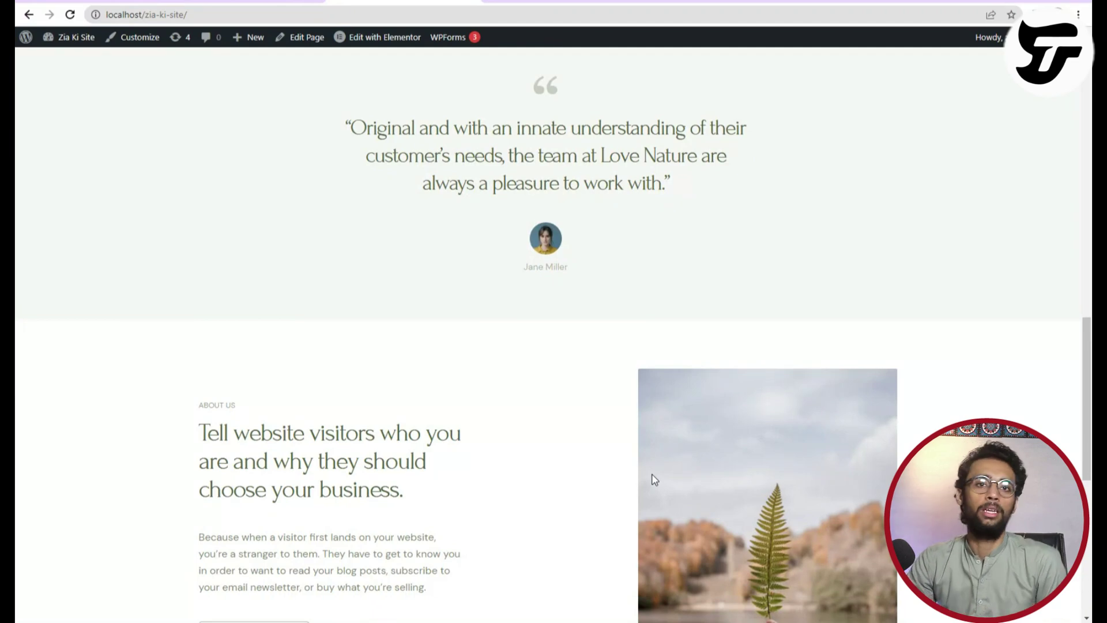
pyautogui.scroll(16, 653, 475)
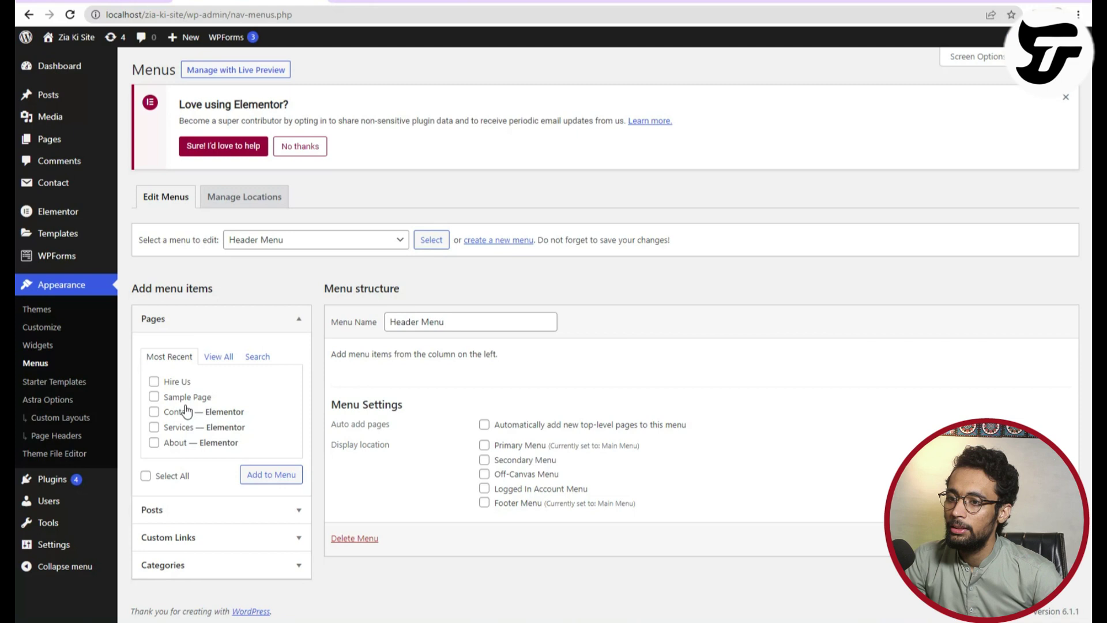
# Tick Hire Us and add the Freelancing category to the Header Menu.
pyautogui.click(166, 383)
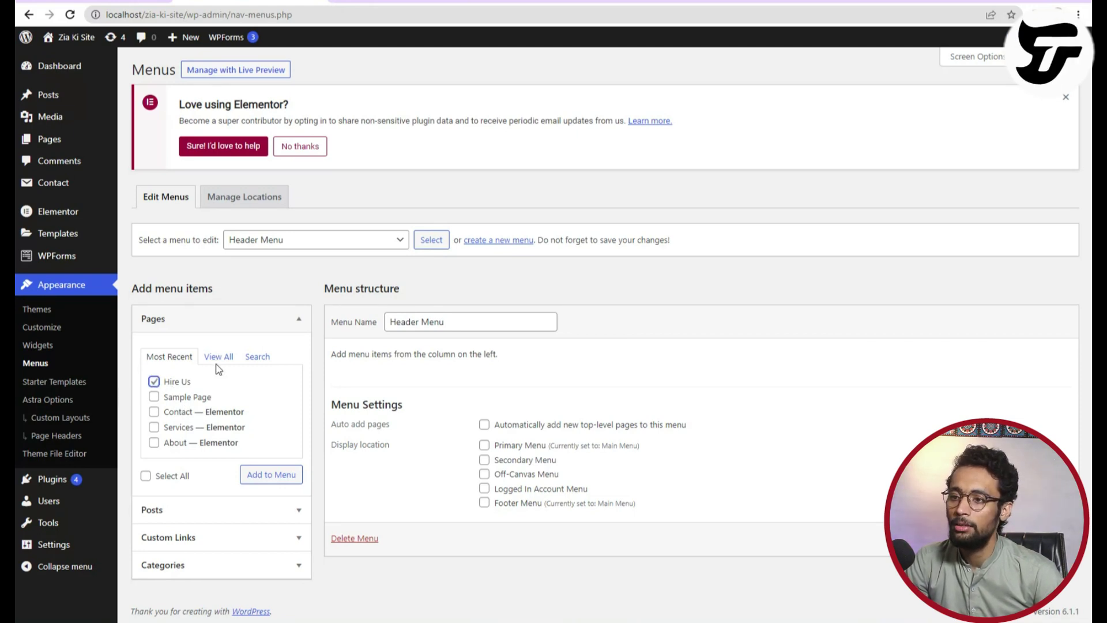
pyautogui.click(415, 324)
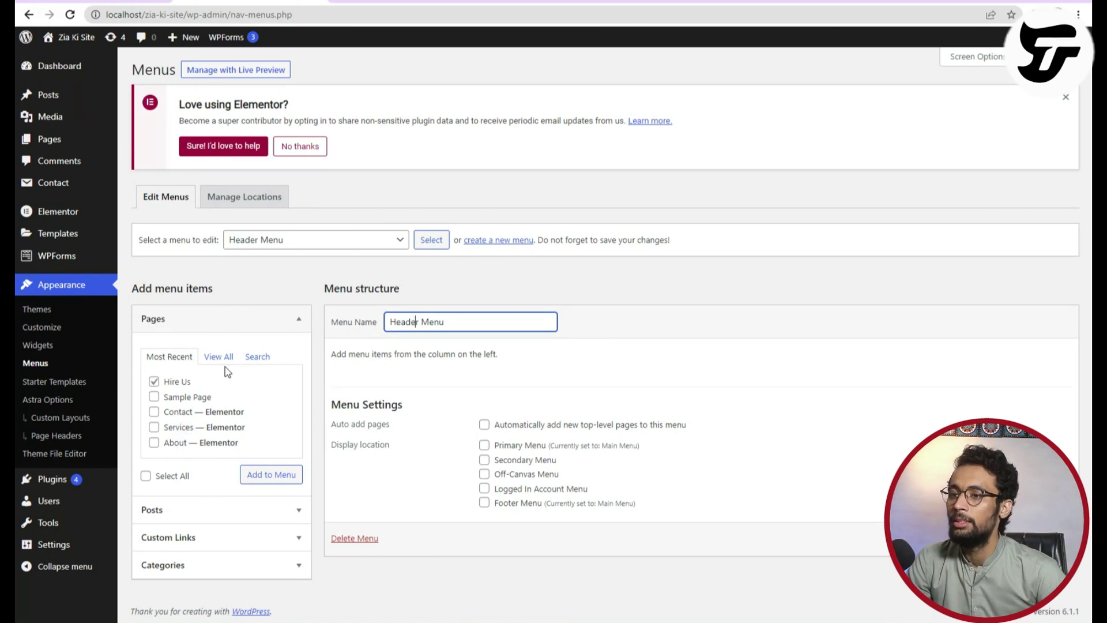
pyautogui.click(215, 564)
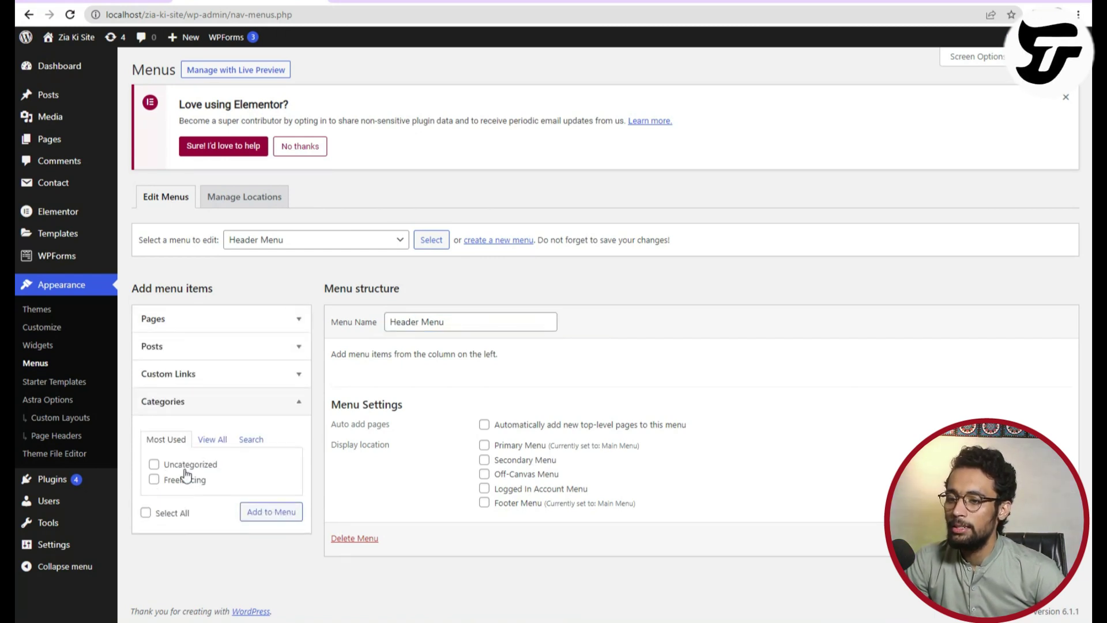
pyautogui.click(154, 479)
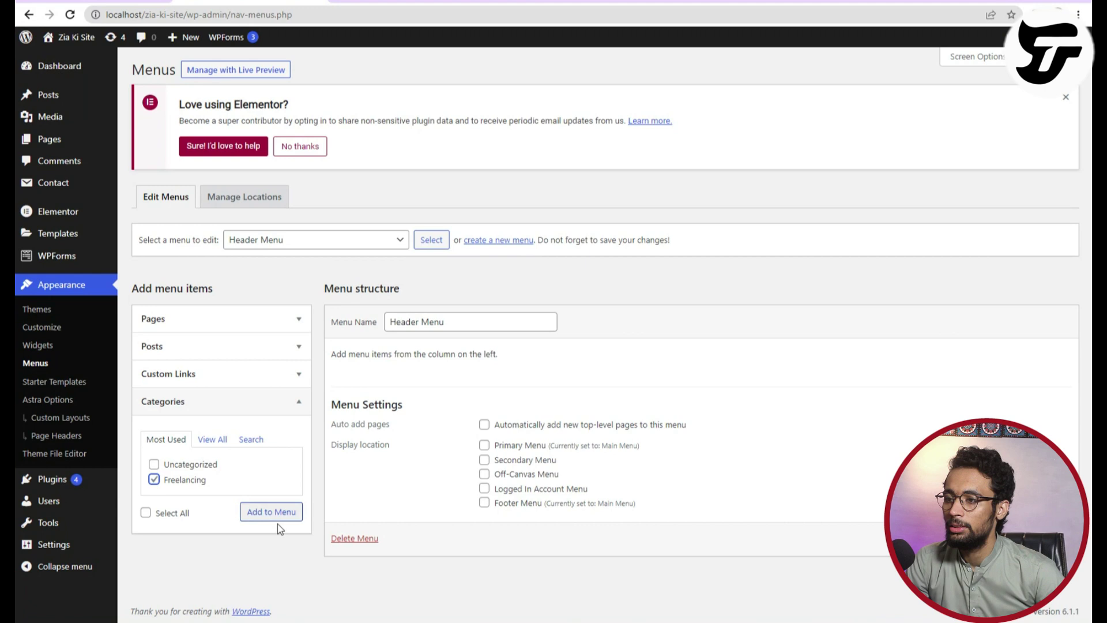
pyautogui.click(269, 515)
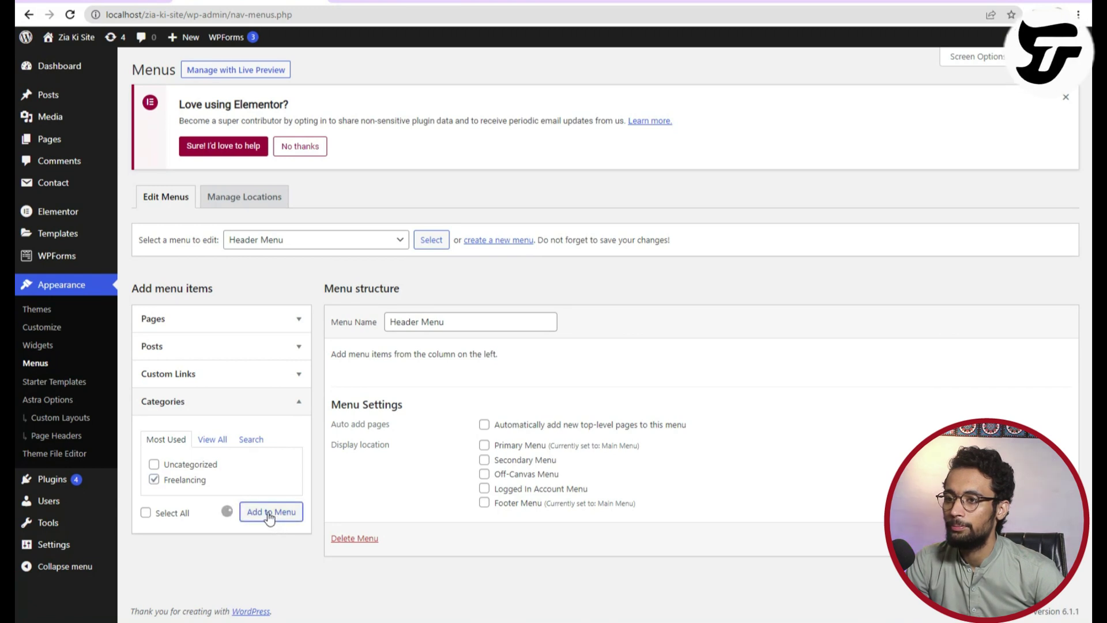
# Select Main Menu from the menu dropdown to edit it instead.
pyautogui.click(378, 242)
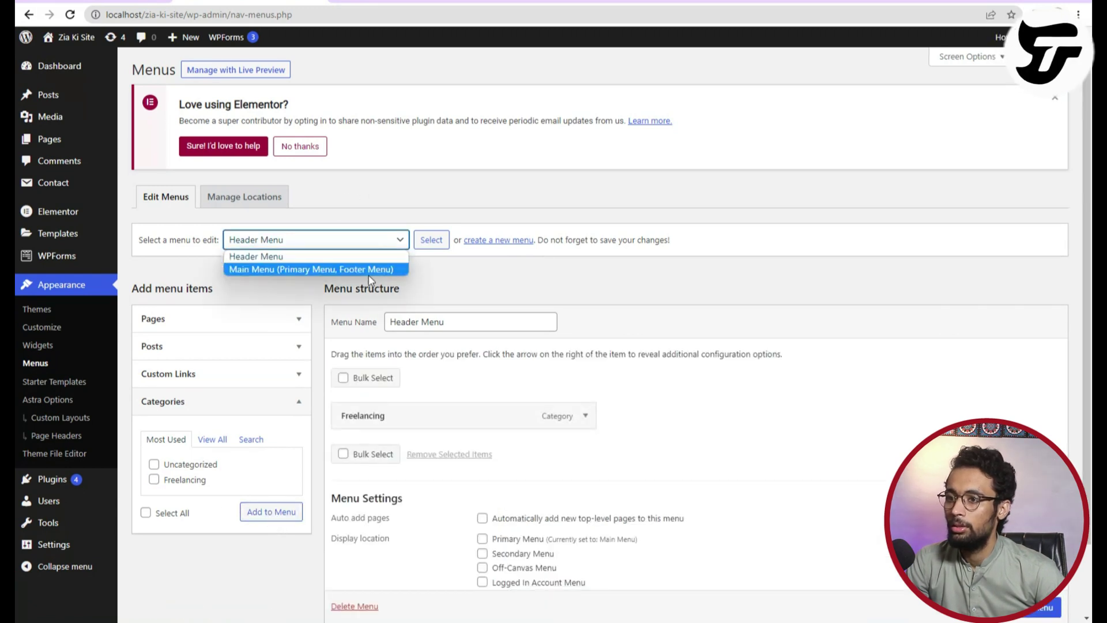
pyautogui.click(372, 269)
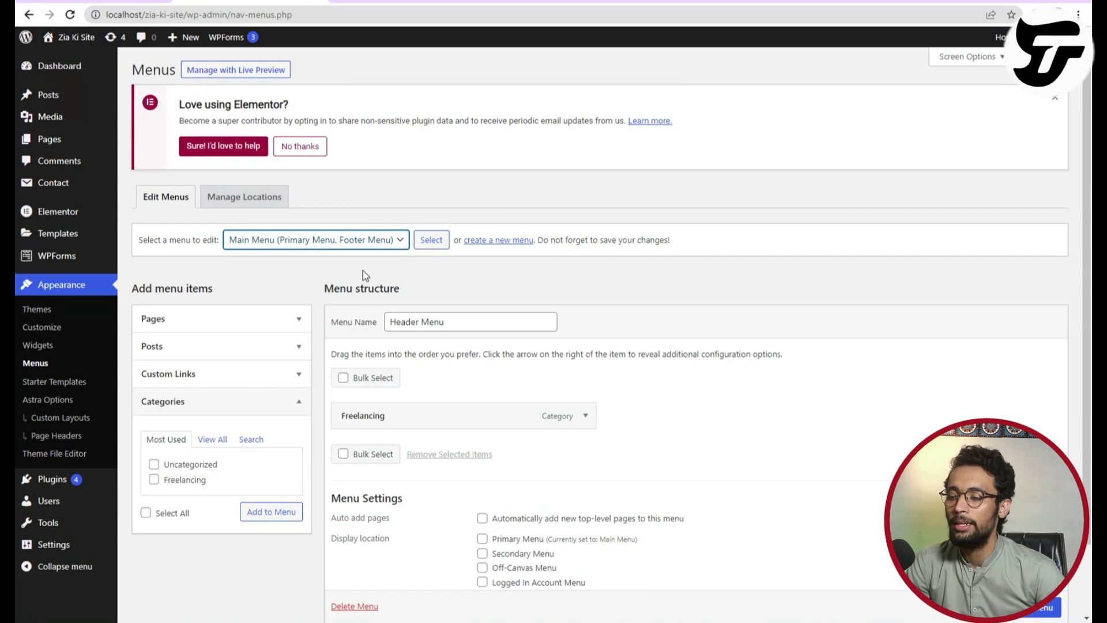
pyautogui.click(431, 240)
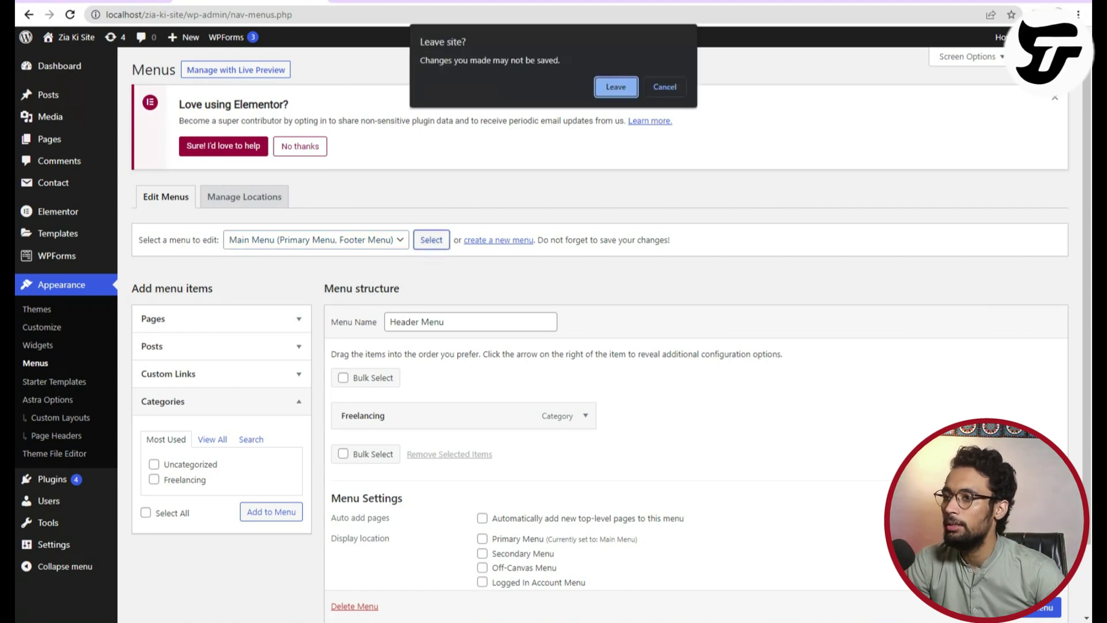
# Leave the unsaved Header Menu and add the Hire Us page to the Main Menu.
pyautogui.click(616, 92)
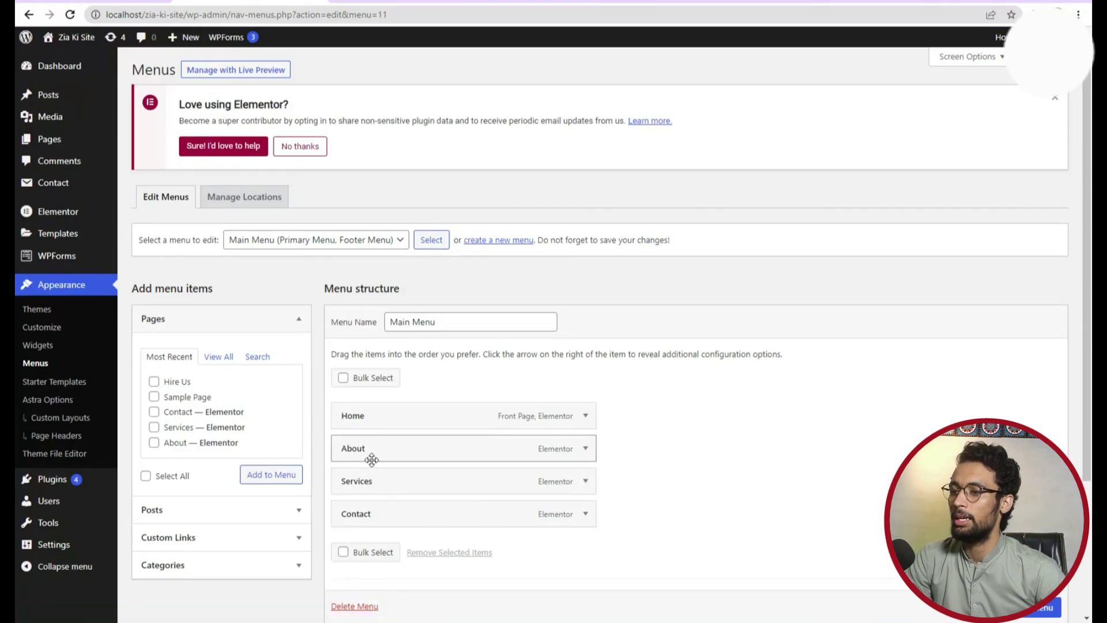
pyautogui.scroll(-3, 371, 460)
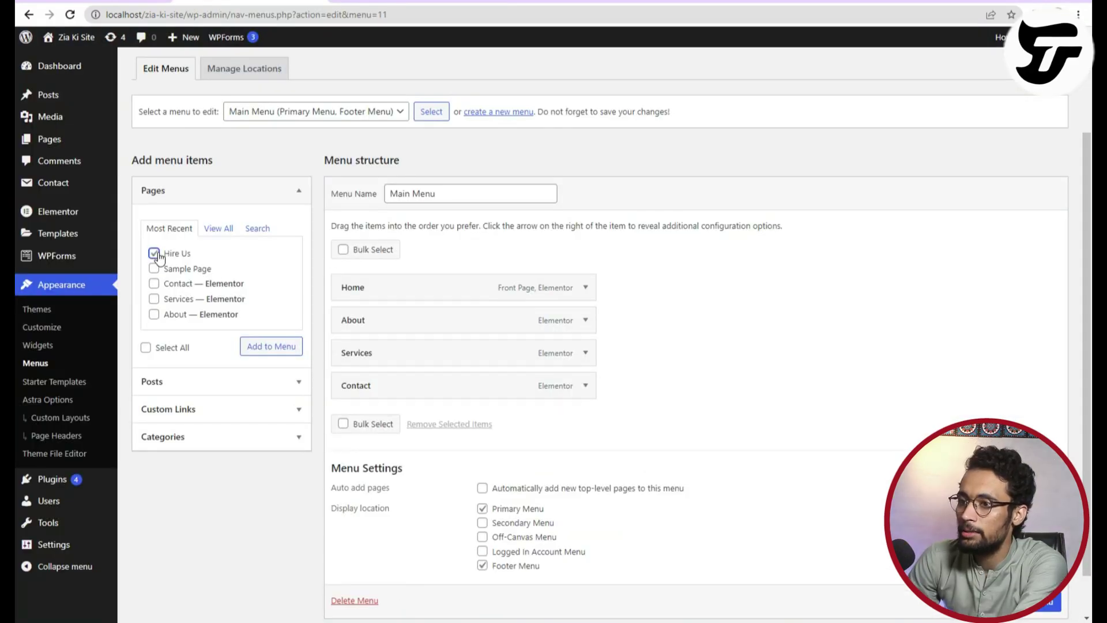
pyautogui.click(248, 347)
# Tick Freelancing, then browse the View All, Most Recent and Search page lists.
pyautogui.click(238, 436)
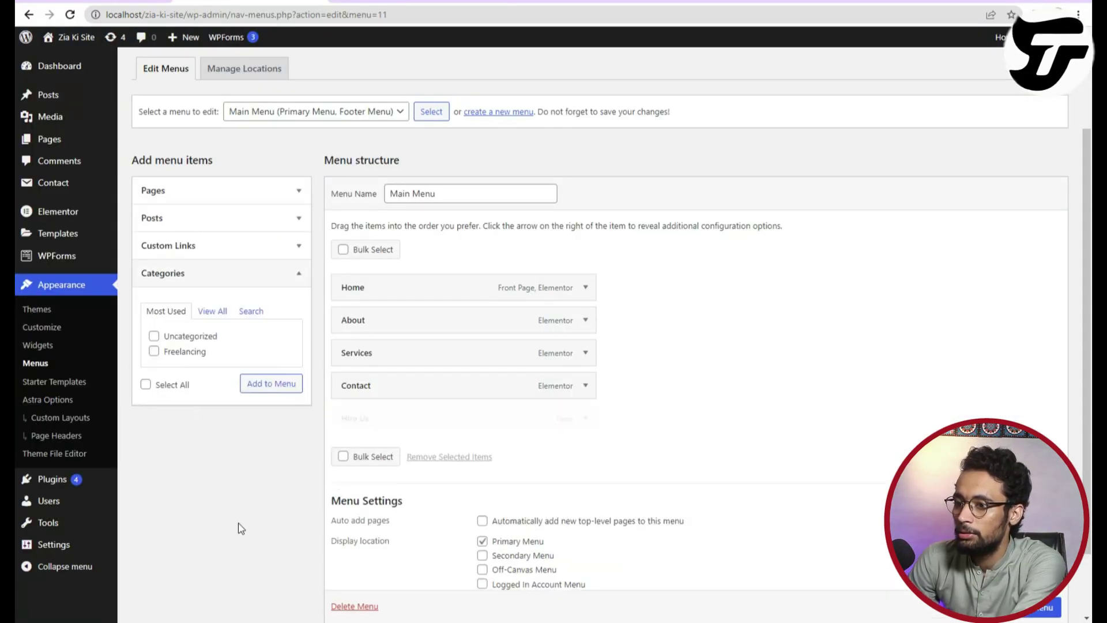
pyautogui.click(154, 351)
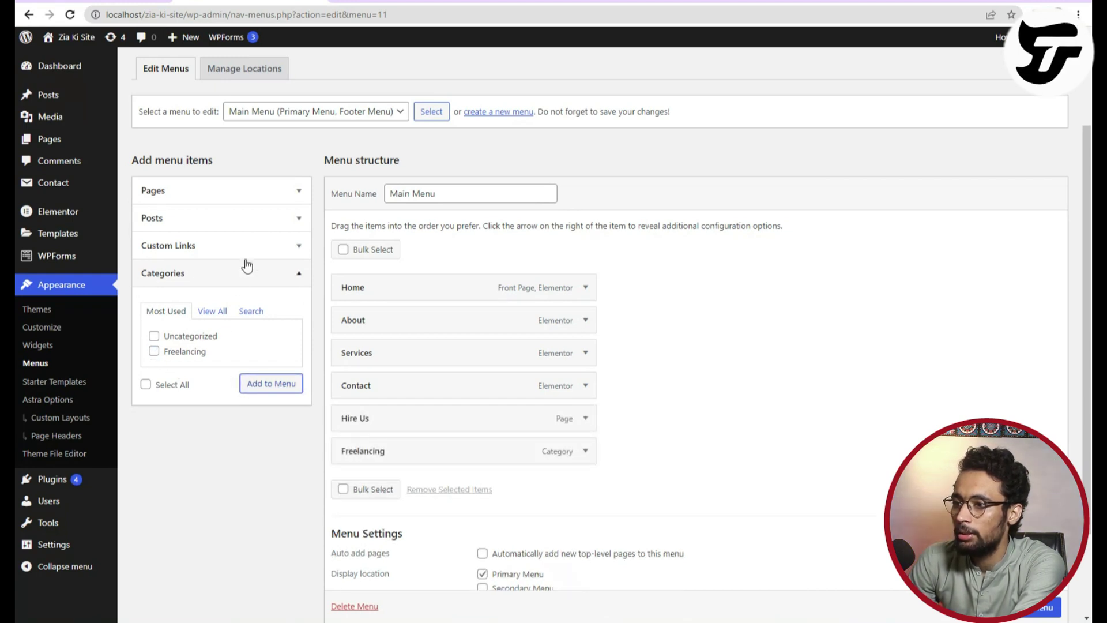
pyautogui.scroll(-2, 306, 535)
pyautogui.scroll(3, 306, 535)
pyautogui.click(213, 325)
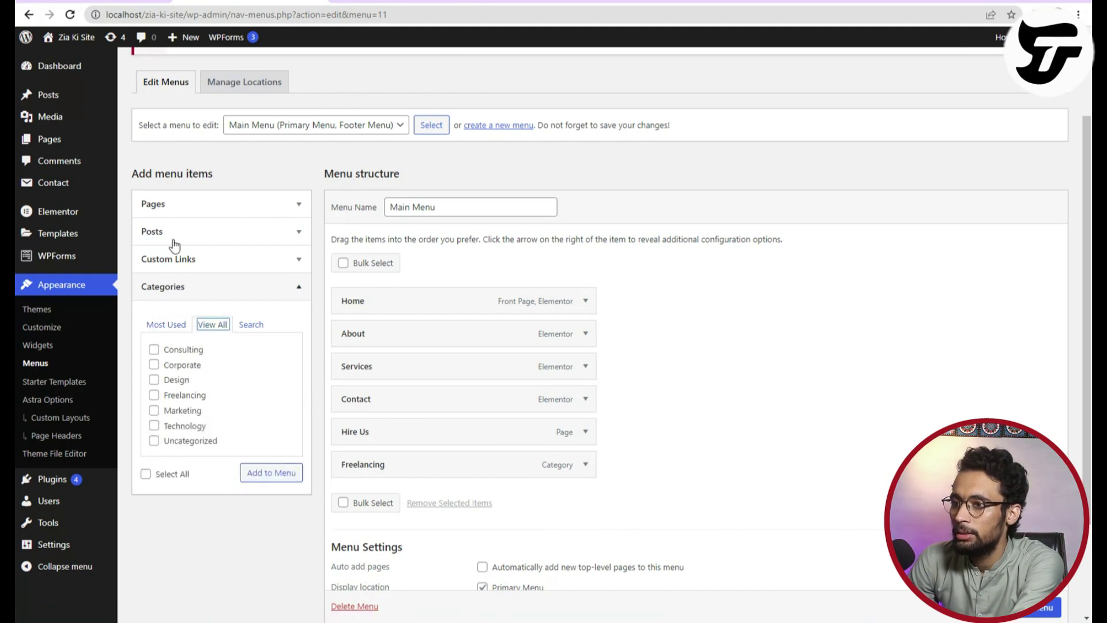
pyautogui.click(178, 209)
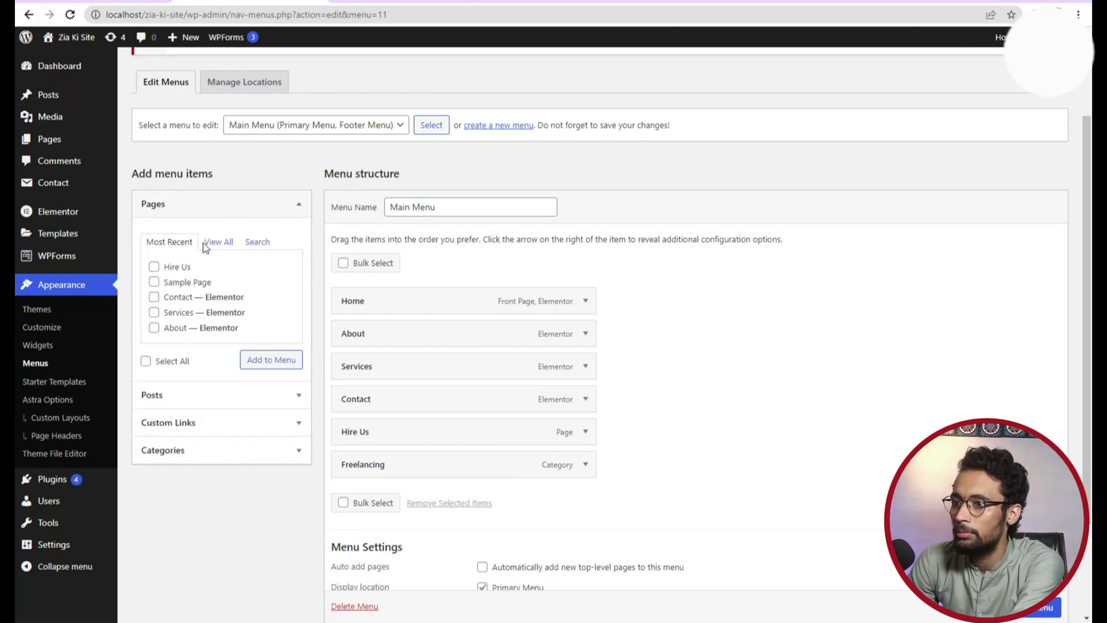
pyautogui.click(221, 243)
pyautogui.click(173, 242)
pyautogui.click(255, 242)
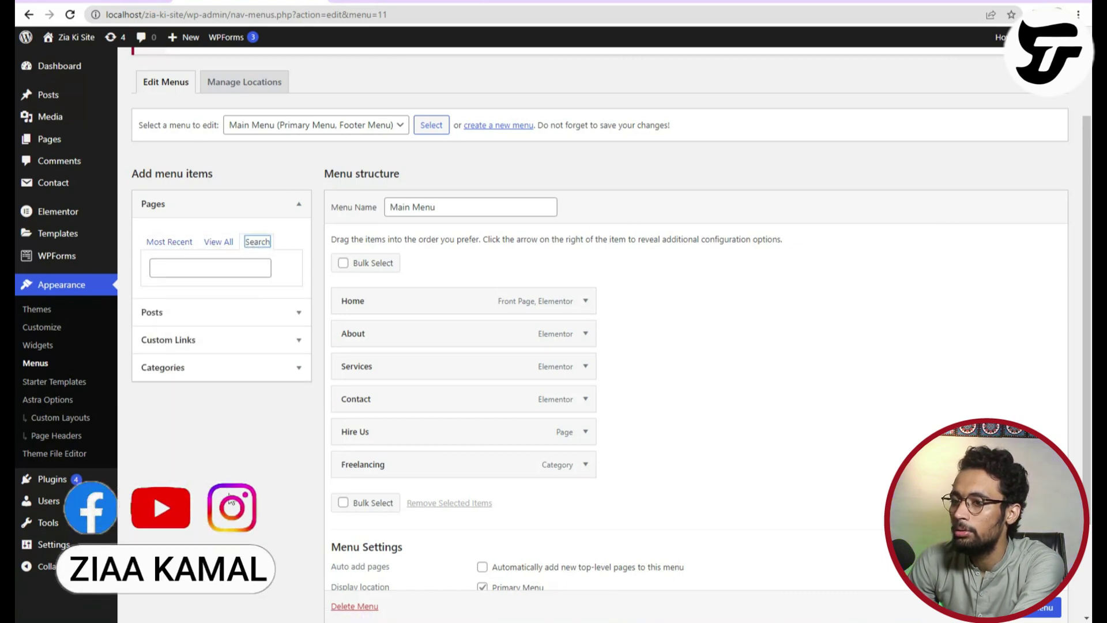
# Browse the Most Used and View All category lists, then search categories for Blog.
pyautogui.click(207, 364)
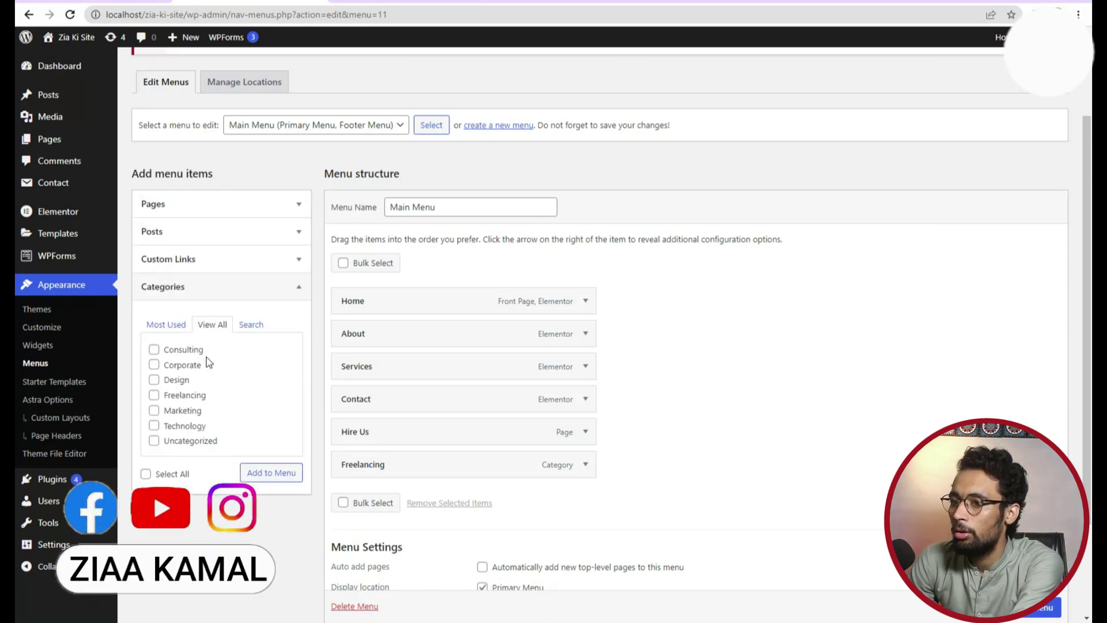
pyautogui.click(167, 324)
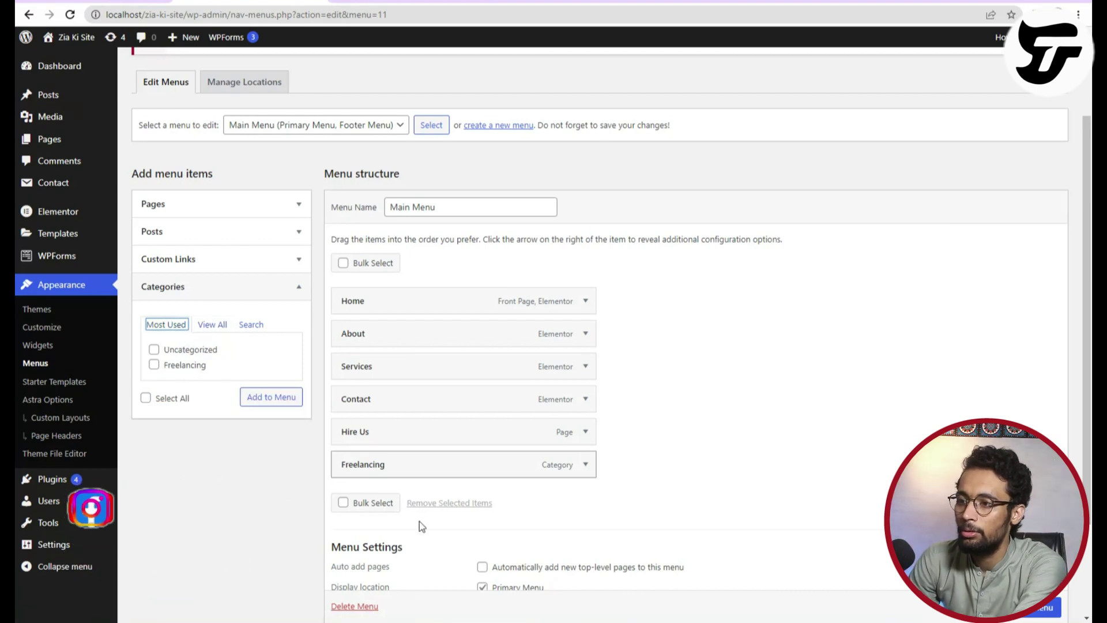
pyautogui.scroll(-2, 369, 503)
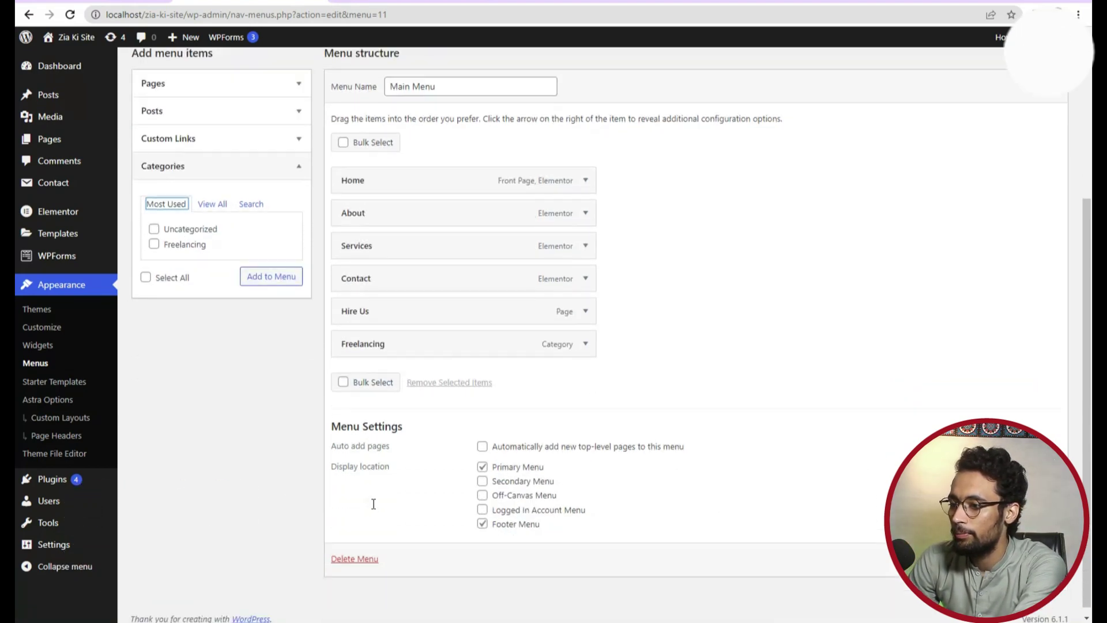
pyautogui.scroll(3, 376, 509)
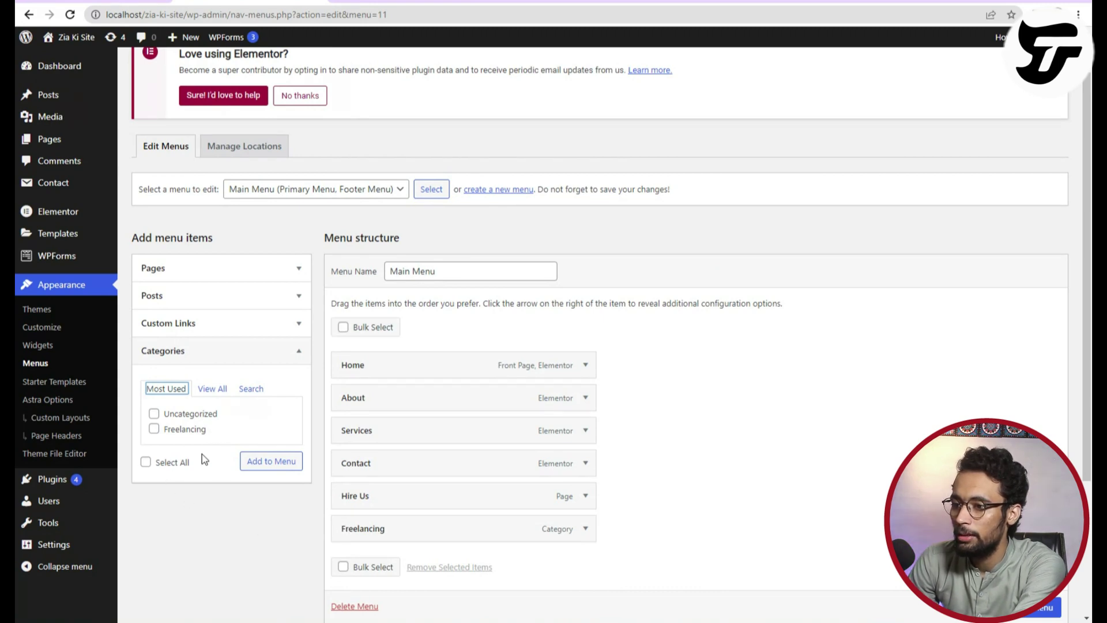
pyautogui.click(211, 390)
pyautogui.scroll(-1, 240, 458)
pyautogui.click(253, 326)
pyautogui.click(205, 349)
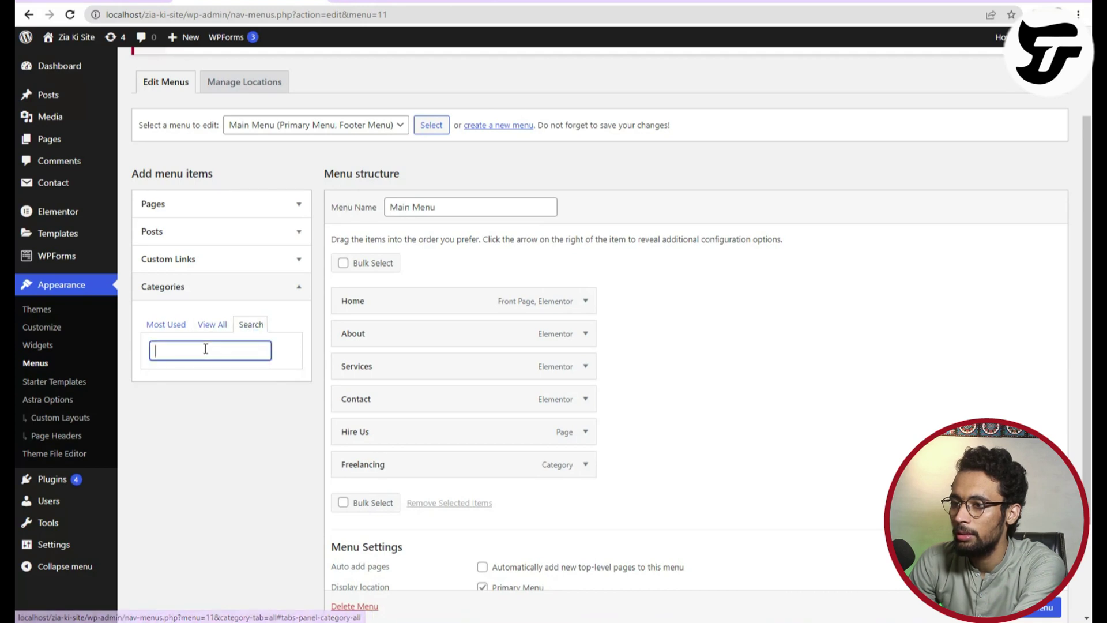
pyautogui.write('Blog')
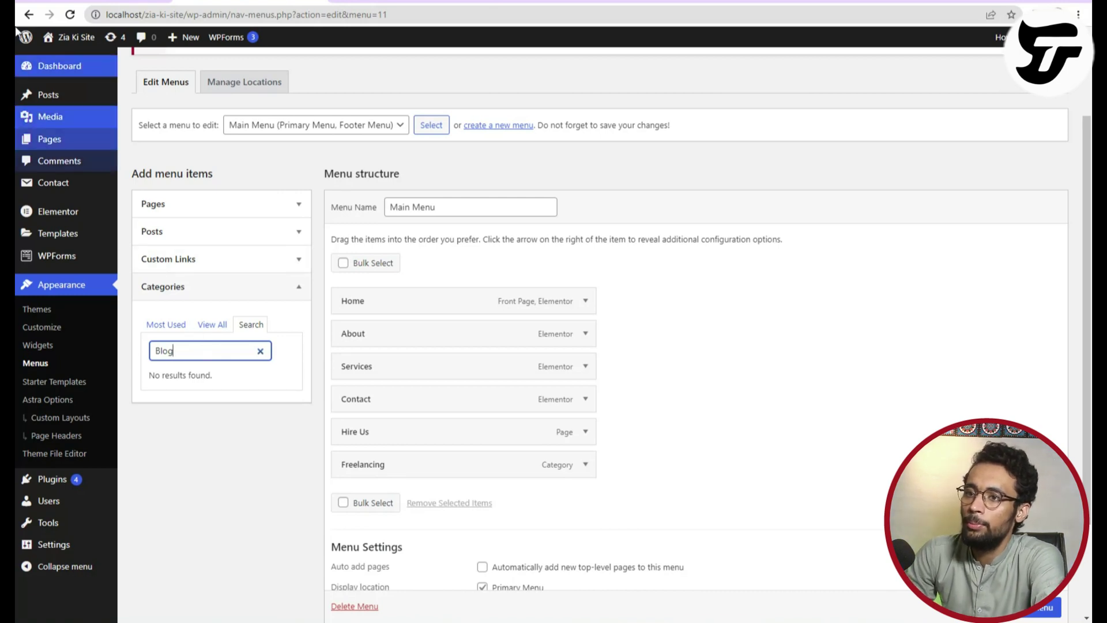
# Create a new post category named 'Blog' from Posts > Categories.
pyautogui.moveTo(54, 94)
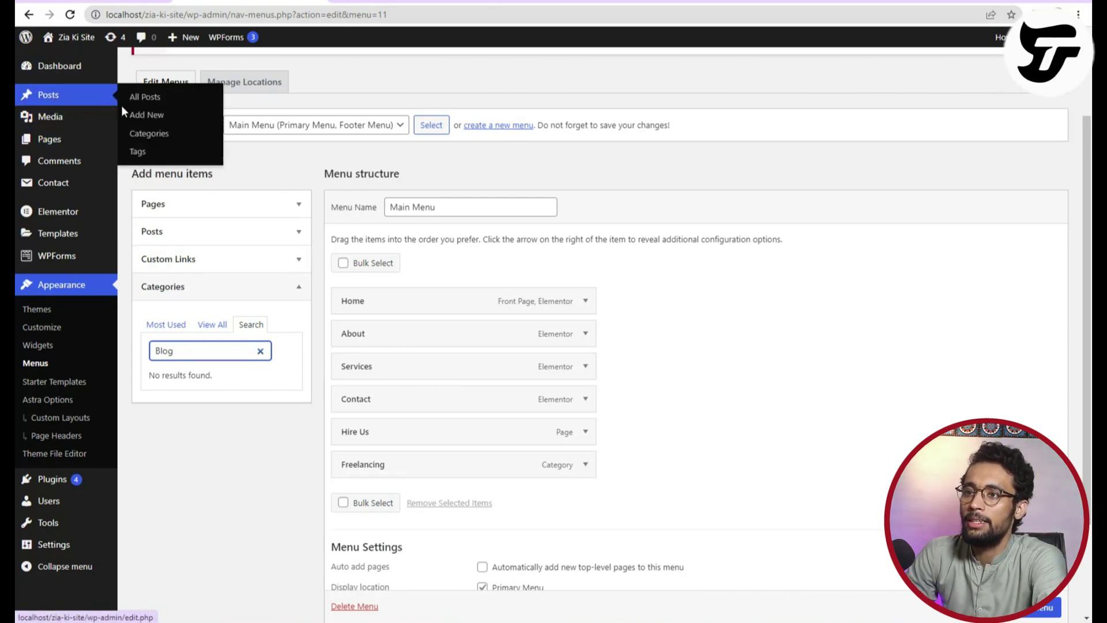
pyautogui.click(136, 132)
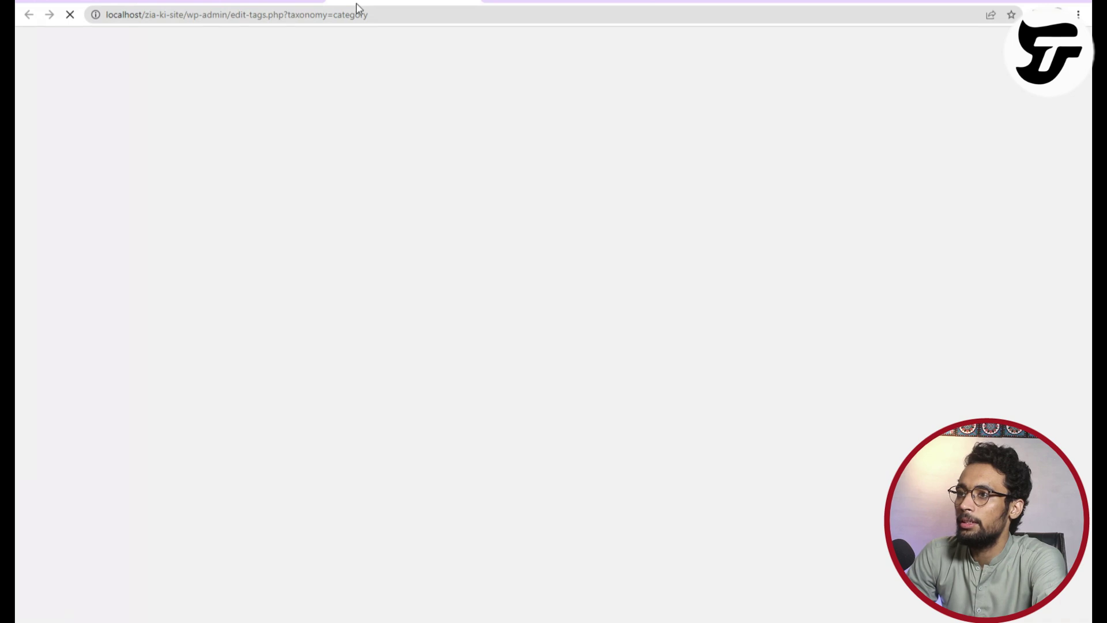
pyautogui.write('Blog')
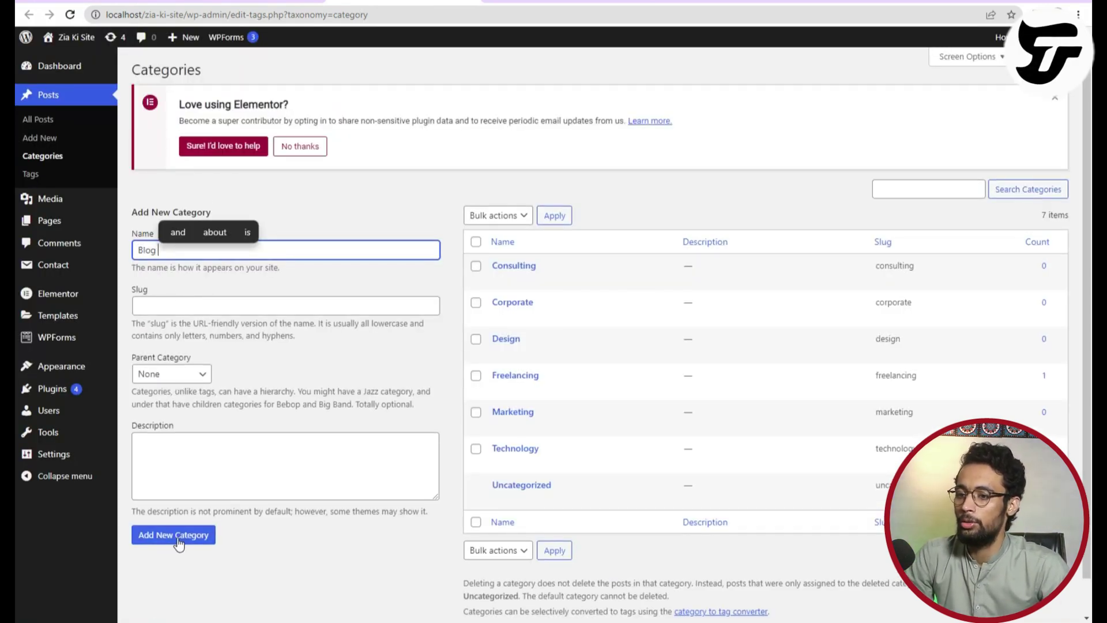
pyautogui.click(180, 535)
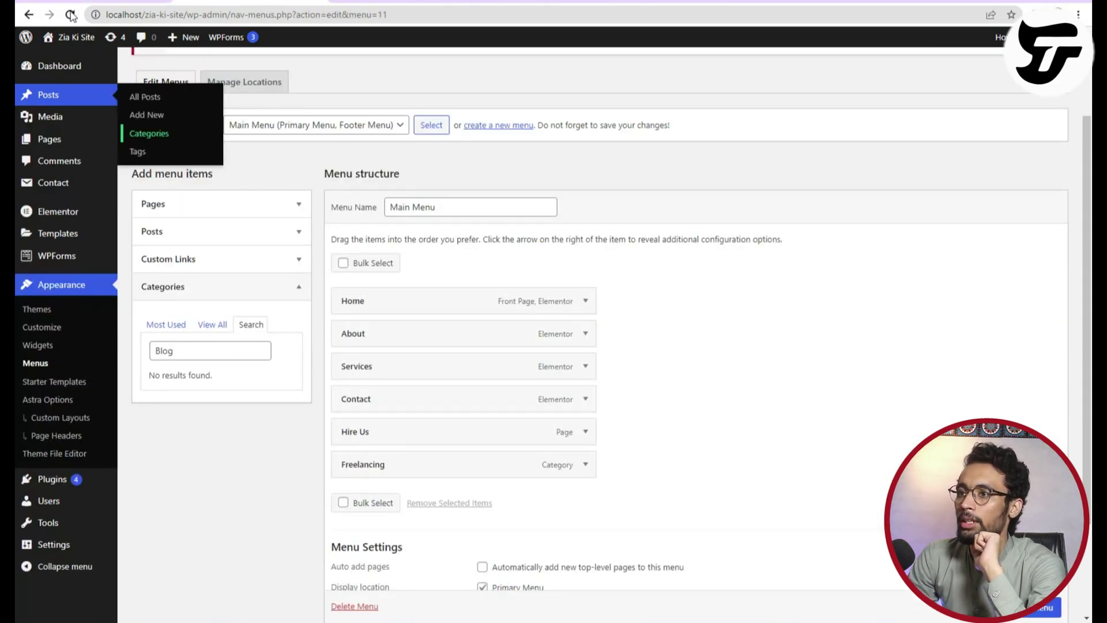
# Reload Menus and tick Blog, Consulting, Corporate, Design, Freelancing and Marketing categories.
pyautogui.click(71, 16)
pyautogui.click(620, 85)
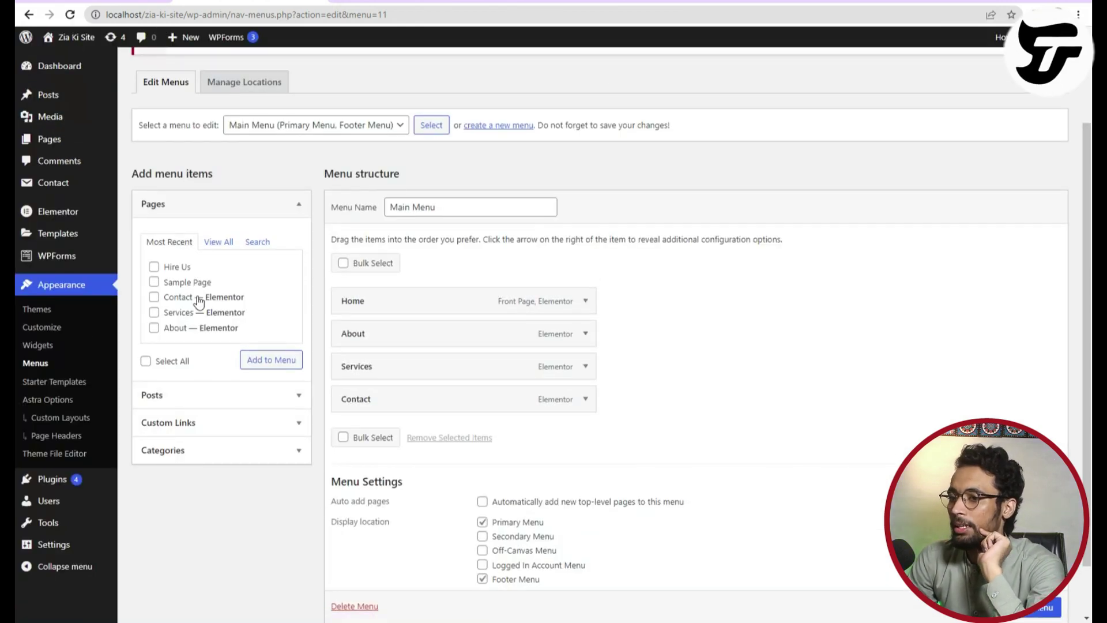
pyautogui.click(218, 453)
pyautogui.click(154, 365)
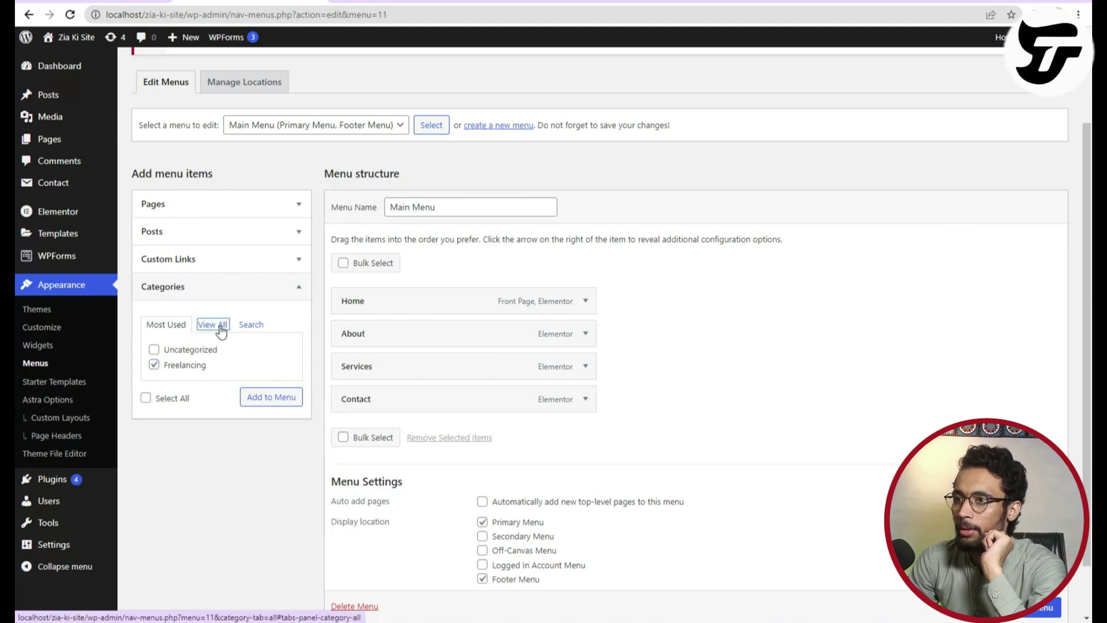
pyautogui.click(221, 327)
pyautogui.click(154, 349)
pyautogui.click(154, 364)
pyautogui.click(154, 379)
pyautogui.click(154, 395)
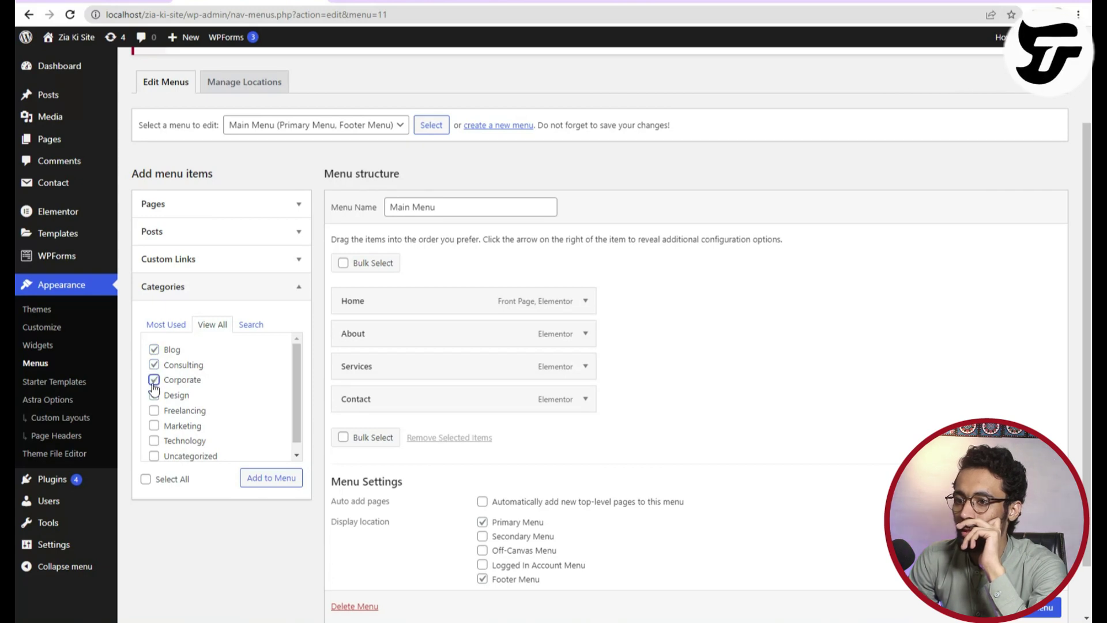
pyautogui.click(154, 410)
pyautogui.click(154, 426)
# Add the ticked categories to the Main Menu, save it, and check the live site.
pyautogui.scroll(-1, 201, 445)
pyautogui.click(275, 479)
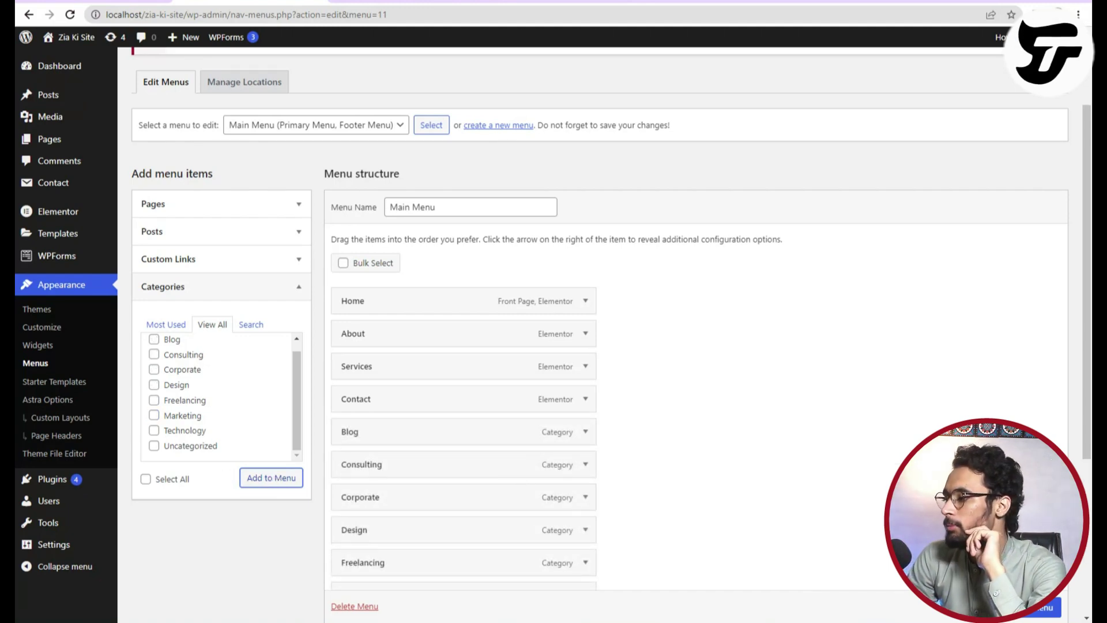
pyautogui.scroll(-1, 554, 346)
pyautogui.press('Return')
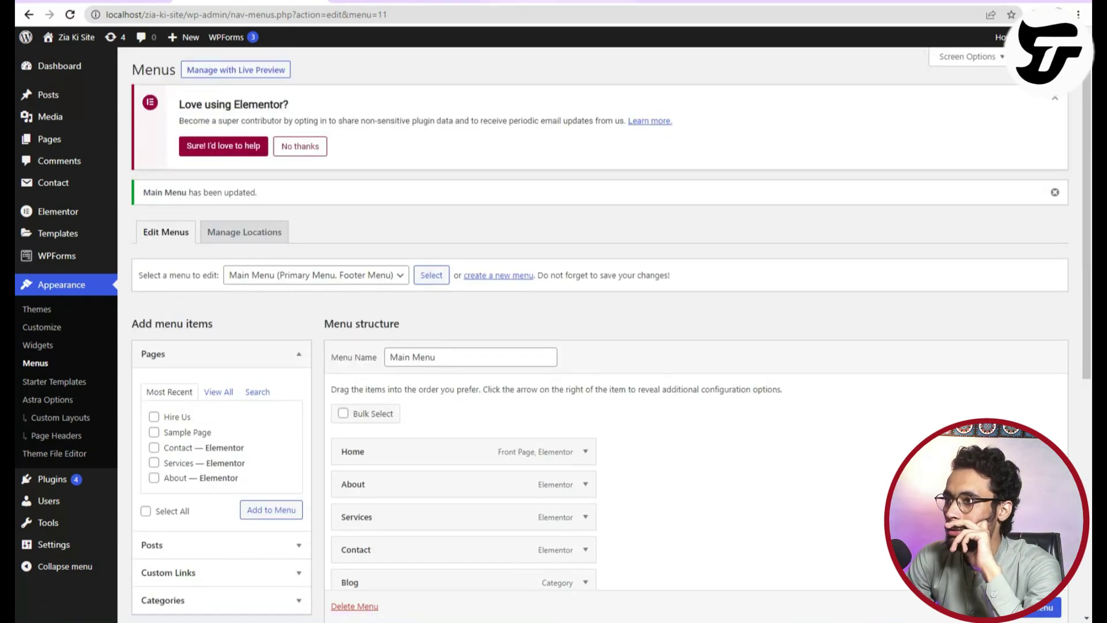
pyautogui.click(528, 2)
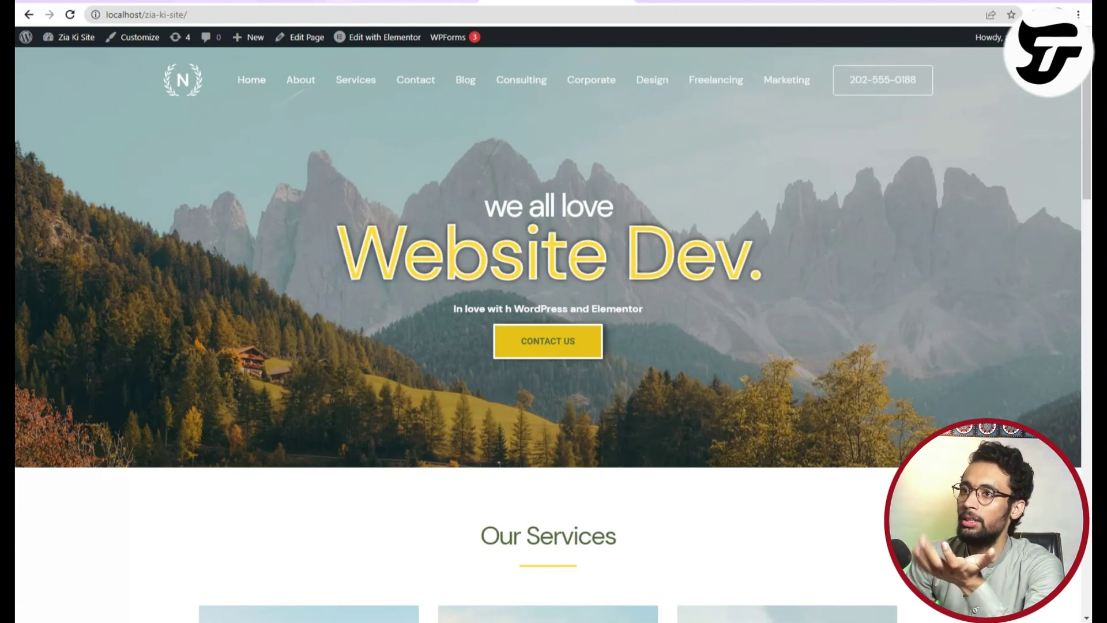
pyautogui.click(288, 1)
pyautogui.scroll(-4, 462, 397)
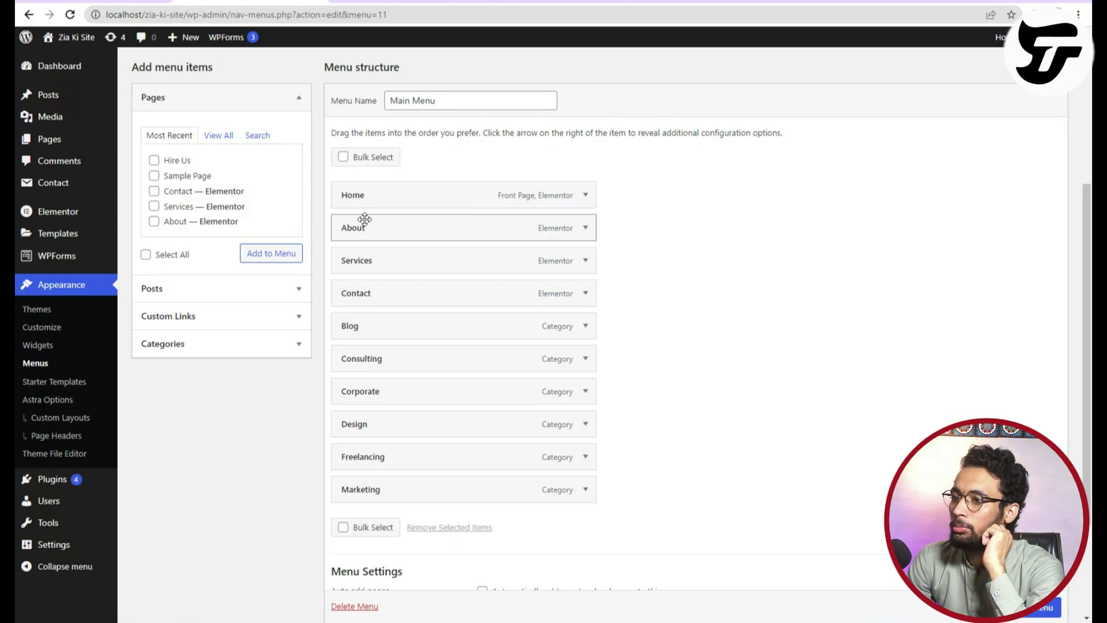
# Move Blog right after Home and remove Services from the Main Menu.
pyautogui.moveTo(373, 334); pyautogui.dragTo(383, 228)
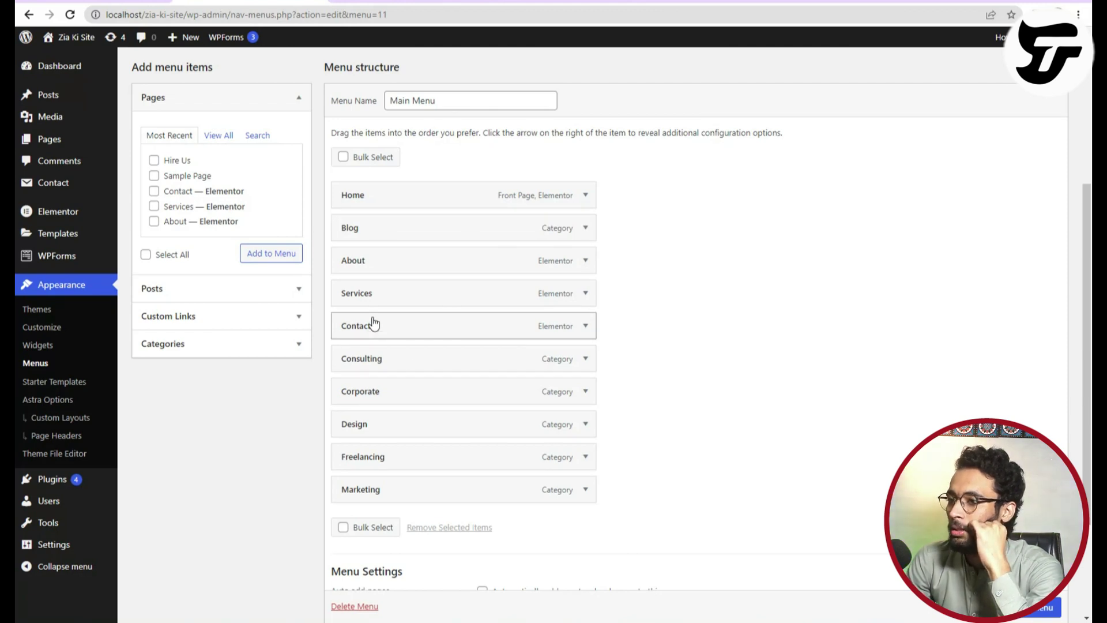
pyautogui.click(584, 294)
pyautogui.click(360, 447)
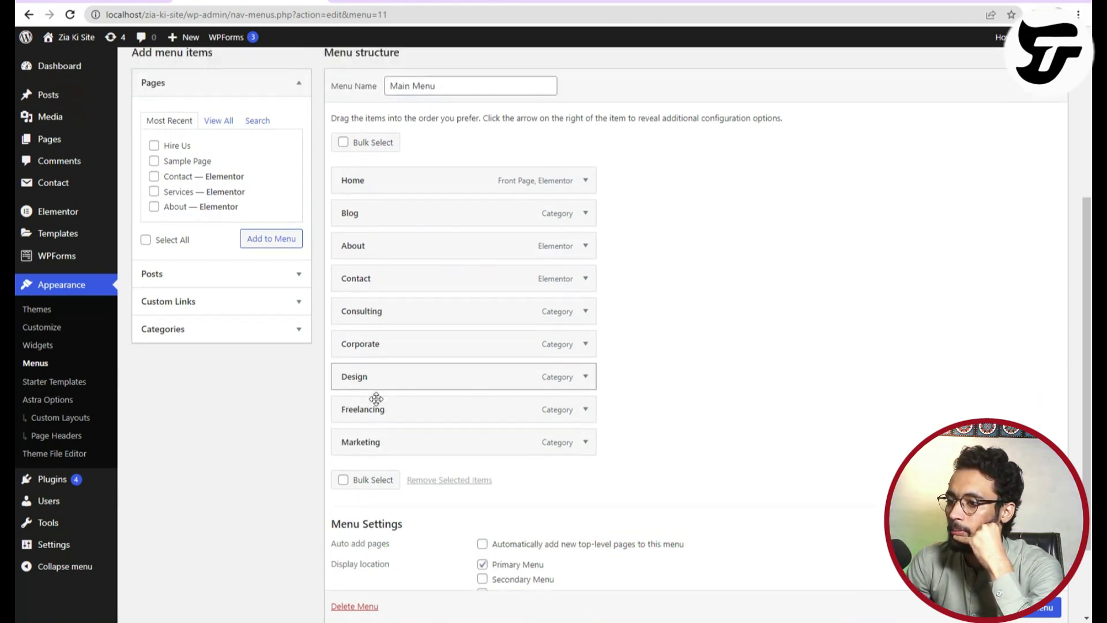
# Add the Freelancing category to the menu again and glance at the live site.
pyautogui.click(177, 345)
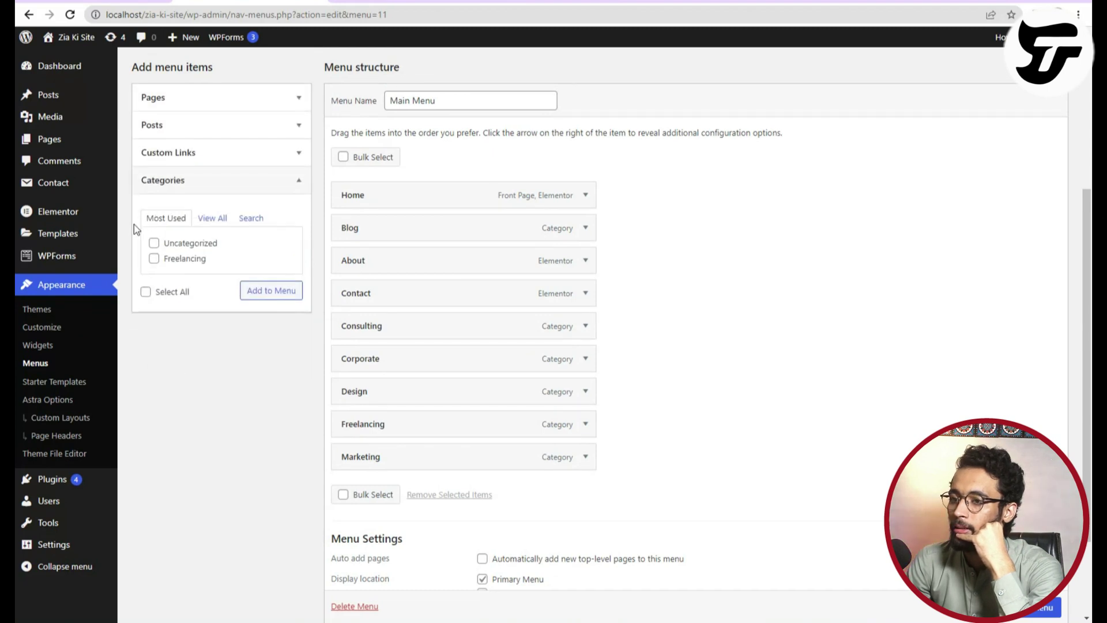
pyautogui.click(154, 258)
pyautogui.click(247, 291)
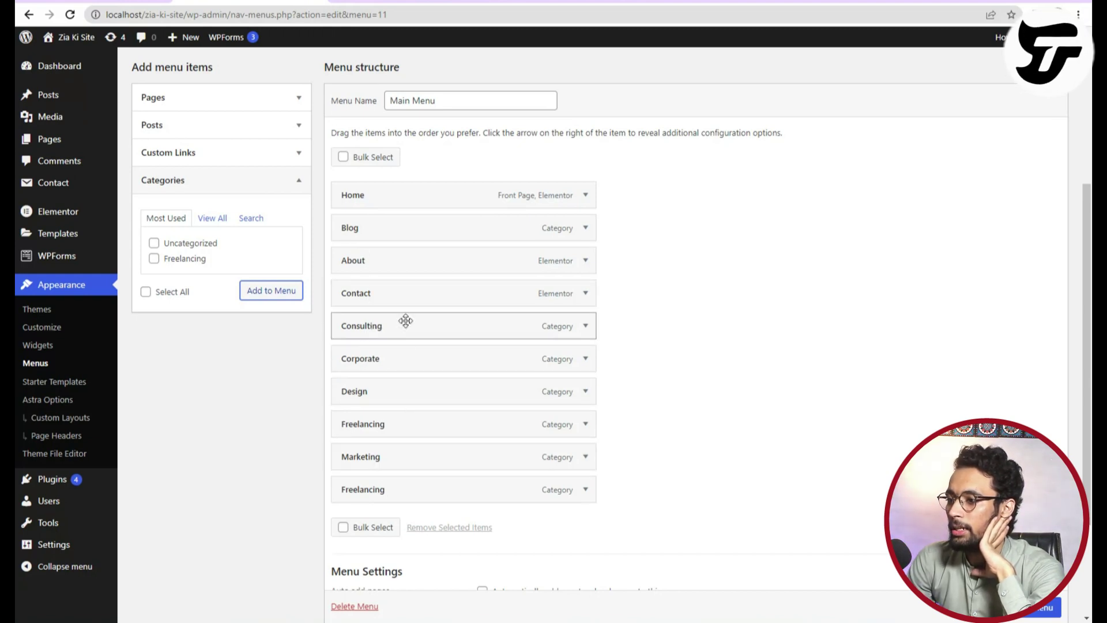
pyautogui.click(556, 2)
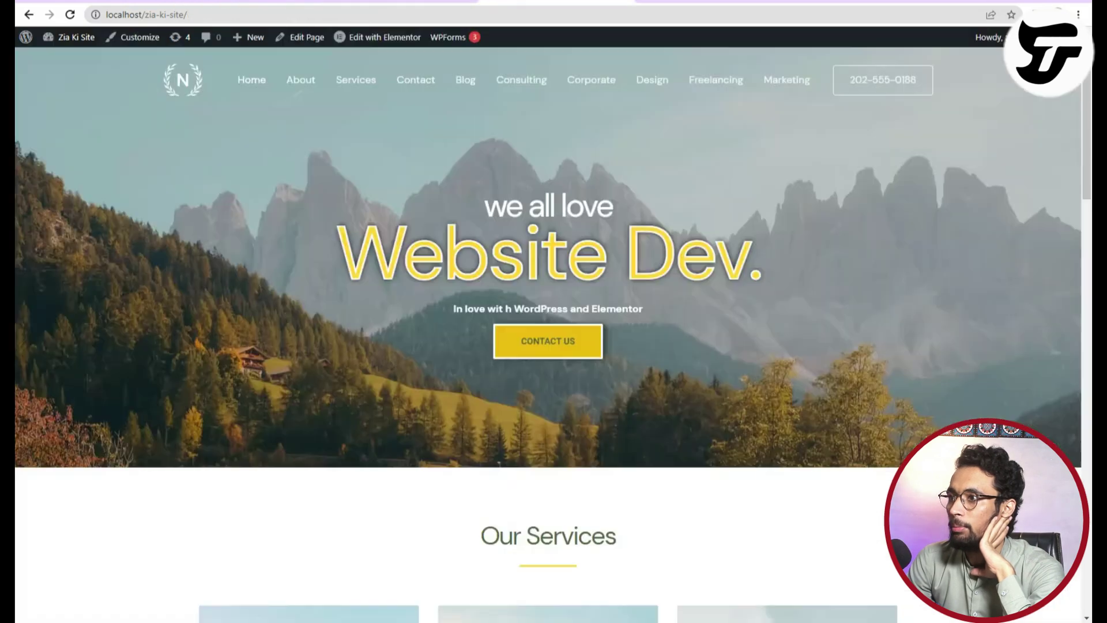
pyautogui.hotkey('ctrl', 'shift', 'Tab')
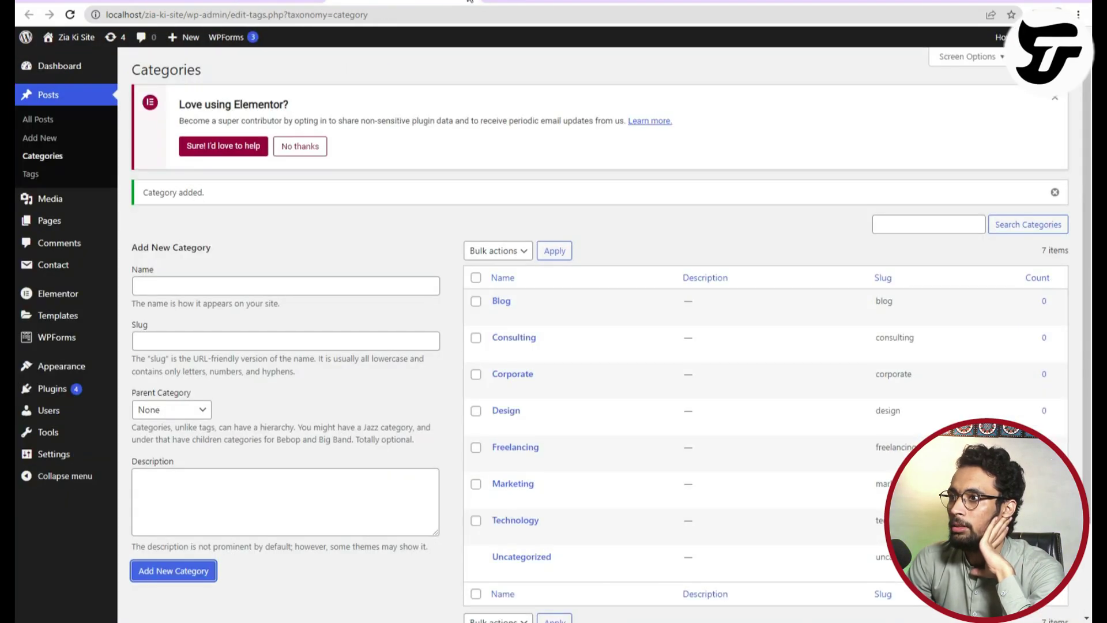
pyautogui.hotkey('ctrl', 'Tab')
pyautogui.hotkey('ctrl', 'Tab')
# Nest Consulting, Corporate, Freelancing and Marketing under Blog.
pyautogui.moveTo(378, 334); pyautogui.dragTo(398, 262)
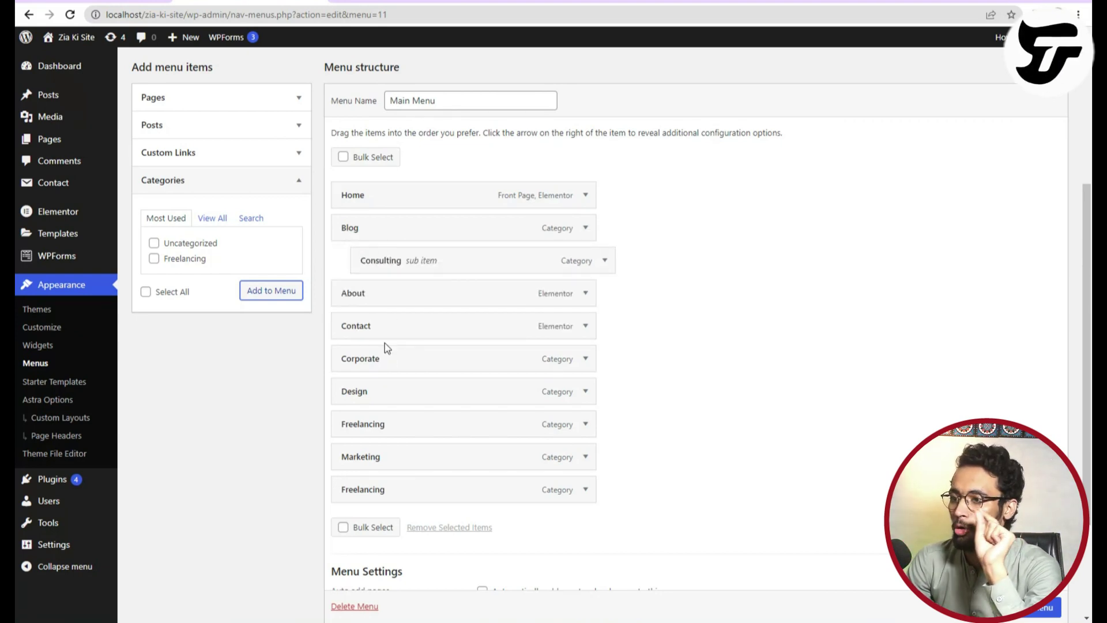
pyautogui.moveTo(389, 362); pyautogui.dragTo(417, 294)
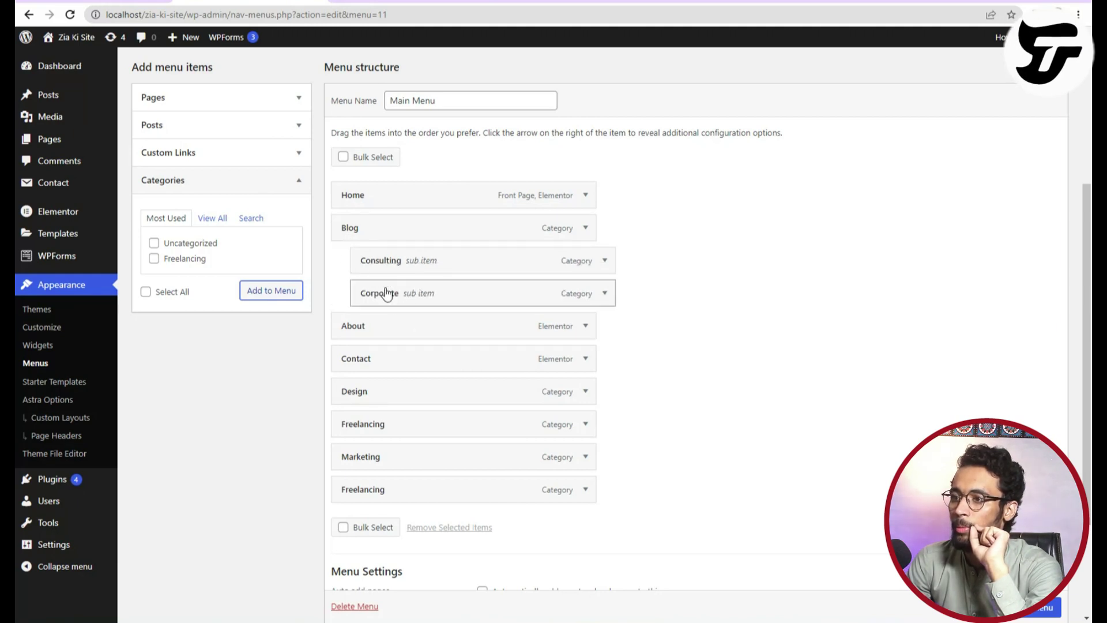
pyautogui.moveTo(375, 296); pyautogui.dragTo(402, 299)
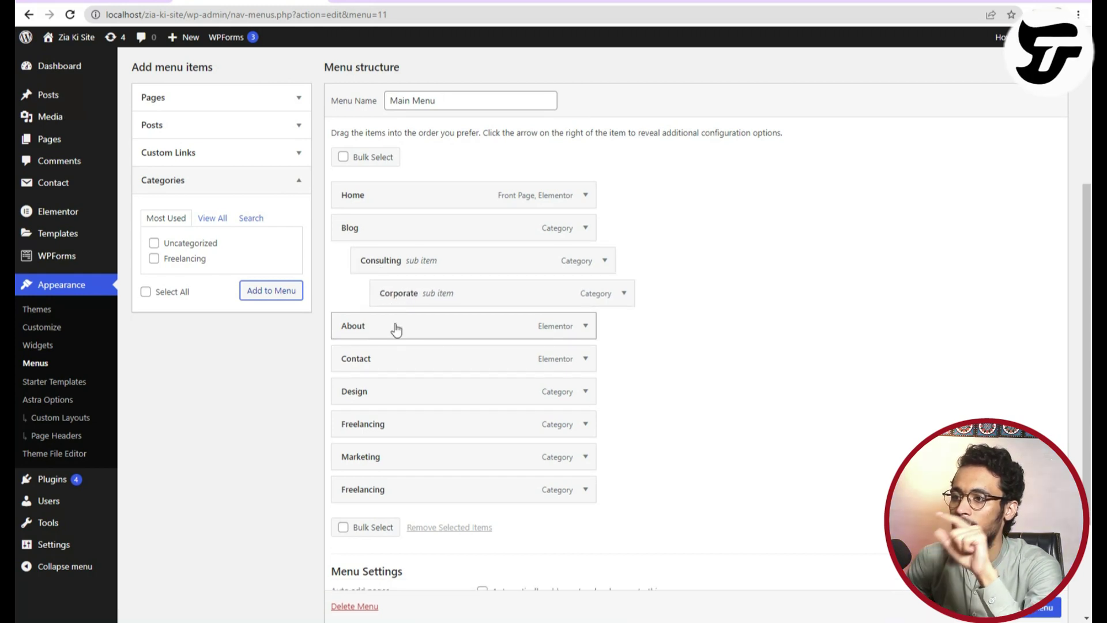
pyautogui.moveTo(414, 425); pyautogui.dragTo(426, 264)
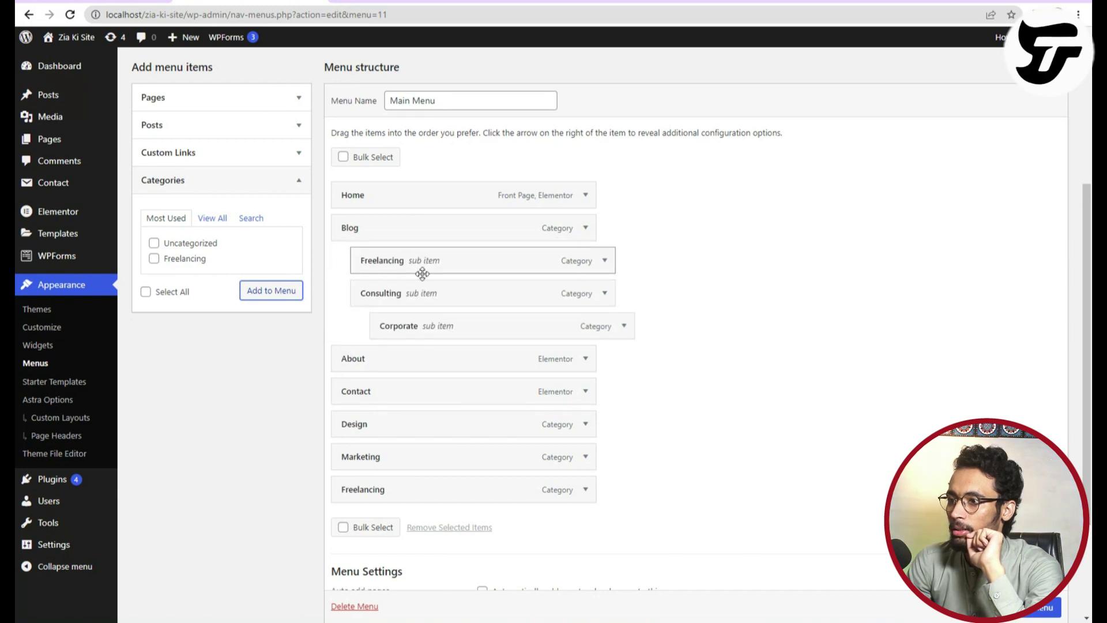
pyautogui.moveTo(382, 465); pyautogui.dragTo(416, 297)
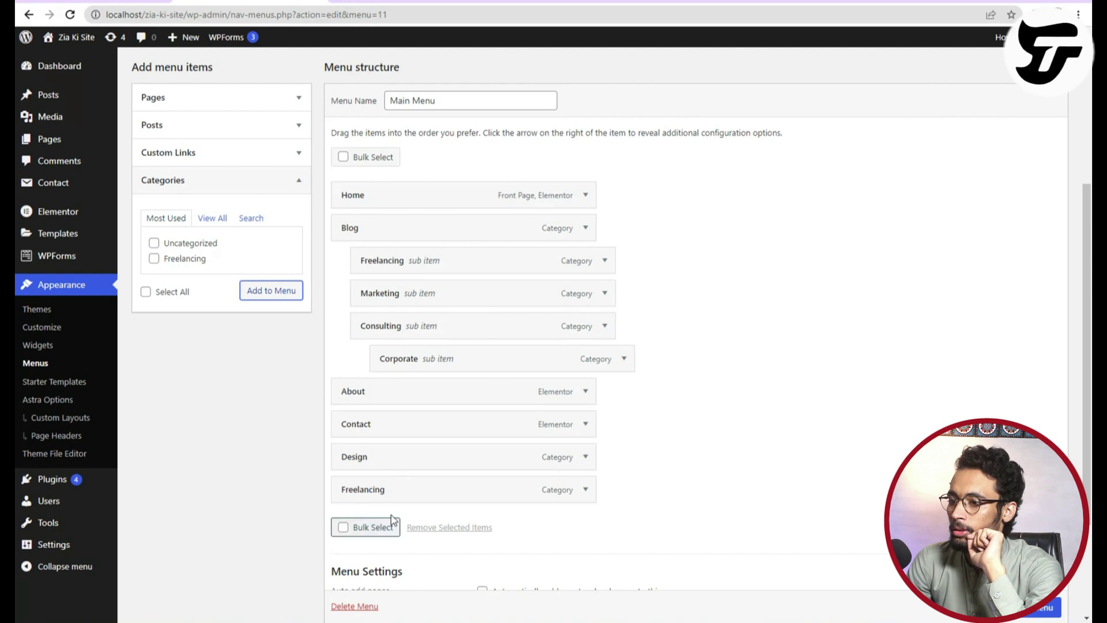
# Remove the duplicate Freelancing, nest Design under Blog, fix Corporate's level, and save.
pyautogui.click(586, 496)
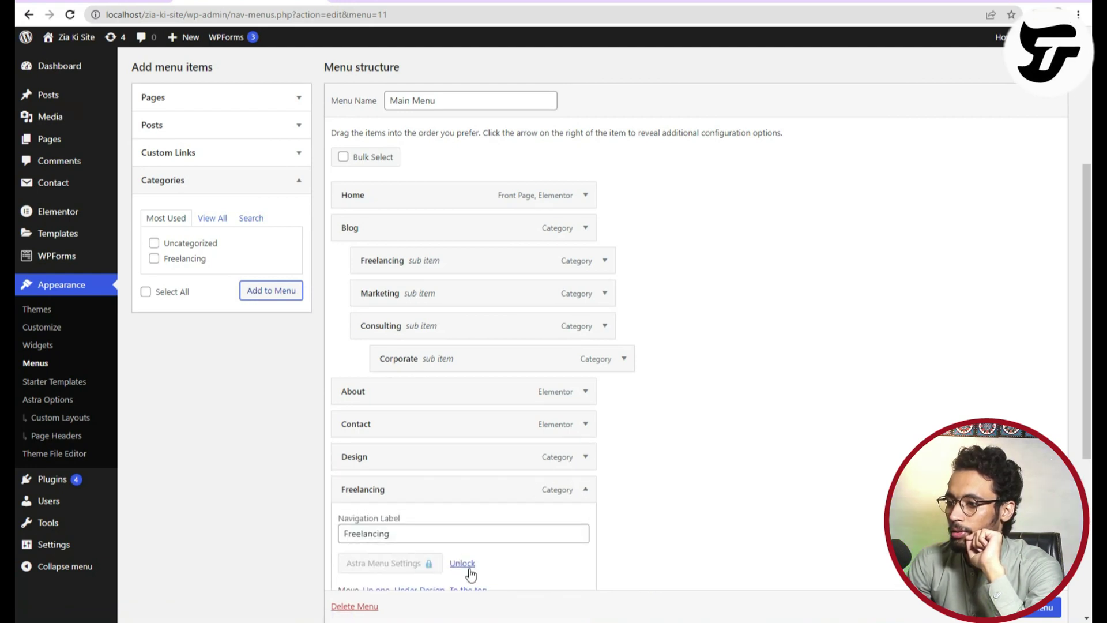
pyautogui.scroll(-2, 455, 551)
pyautogui.click(387, 515)
pyautogui.moveTo(395, 390); pyautogui.dragTo(424, 237)
pyautogui.moveTo(481, 343)
pyautogui.mouseDown()
pyautogui.moveTo(460, 344)
pyautogui.moveTo(482, 340)
pyautogui.mouseUp()
pyautogui.scroll(-1, 1021, 620)
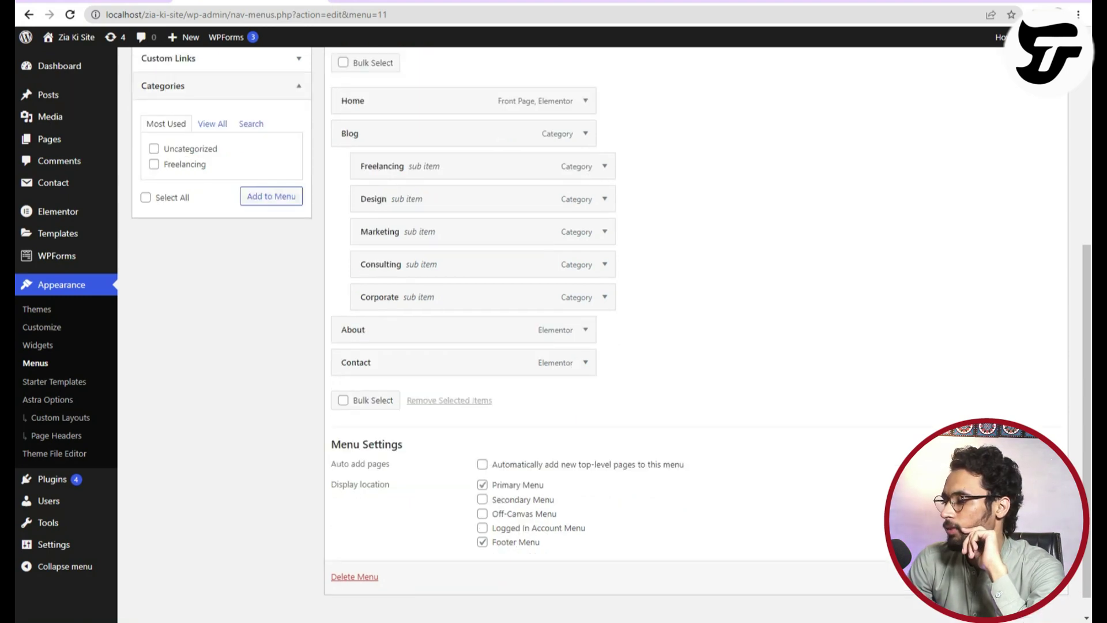
pyautogui.click(1035, 577)
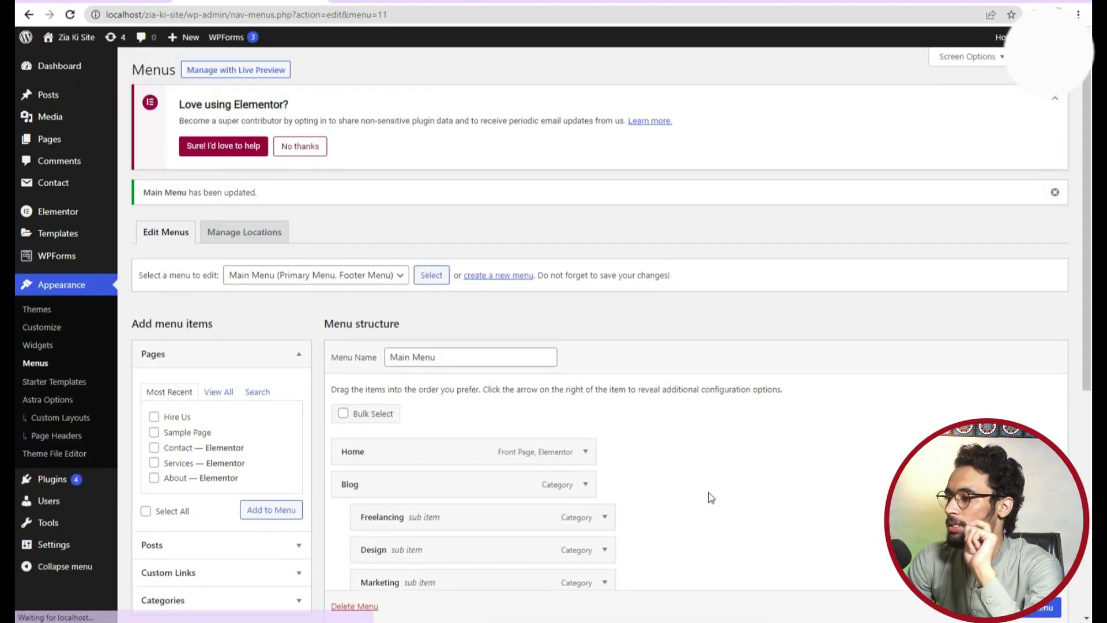
pyautogui.click(340, 4)
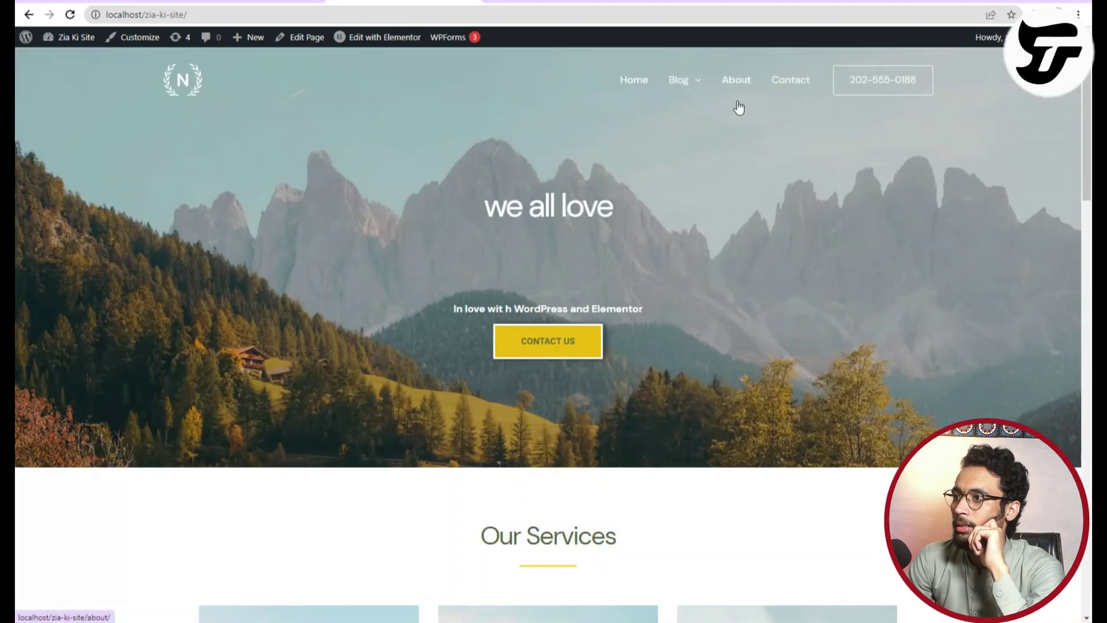
pyautogui.moveTo(693, 93)
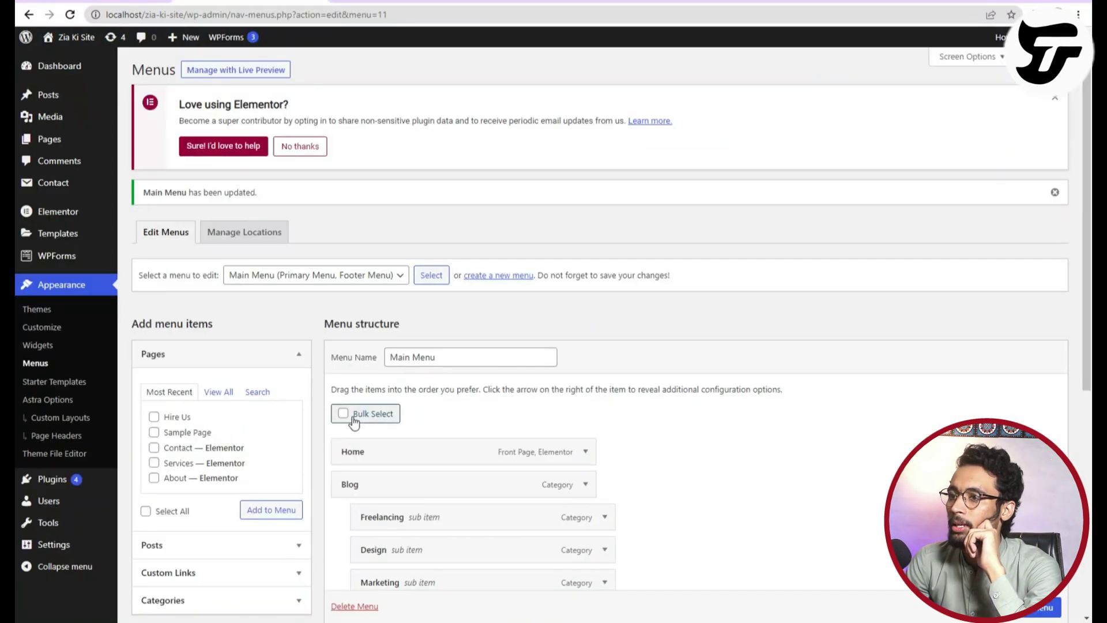
pyautogui.scroll(-2, 352, 413)
pyautogui.scroll(-3, 362, 413)
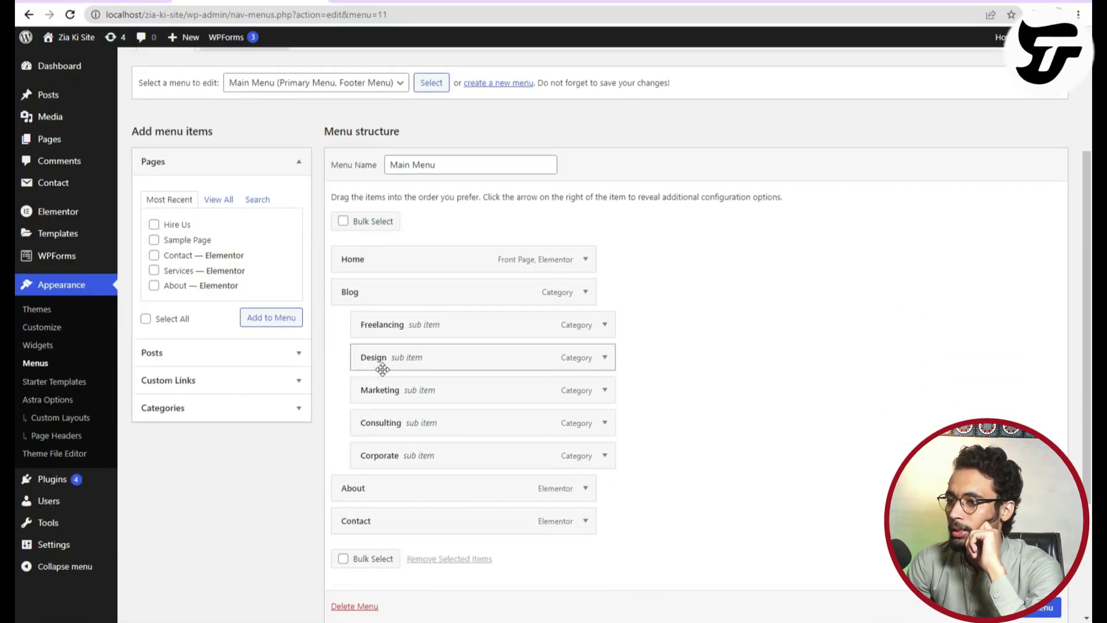
# Nest Consulting under Marketing in the Blog menu and save the Main Menu.
pyautogui.moveTo(389, 428); pyautogui.dragTo(400, 455)
pyautogui.scroll(-3, 400, 277)
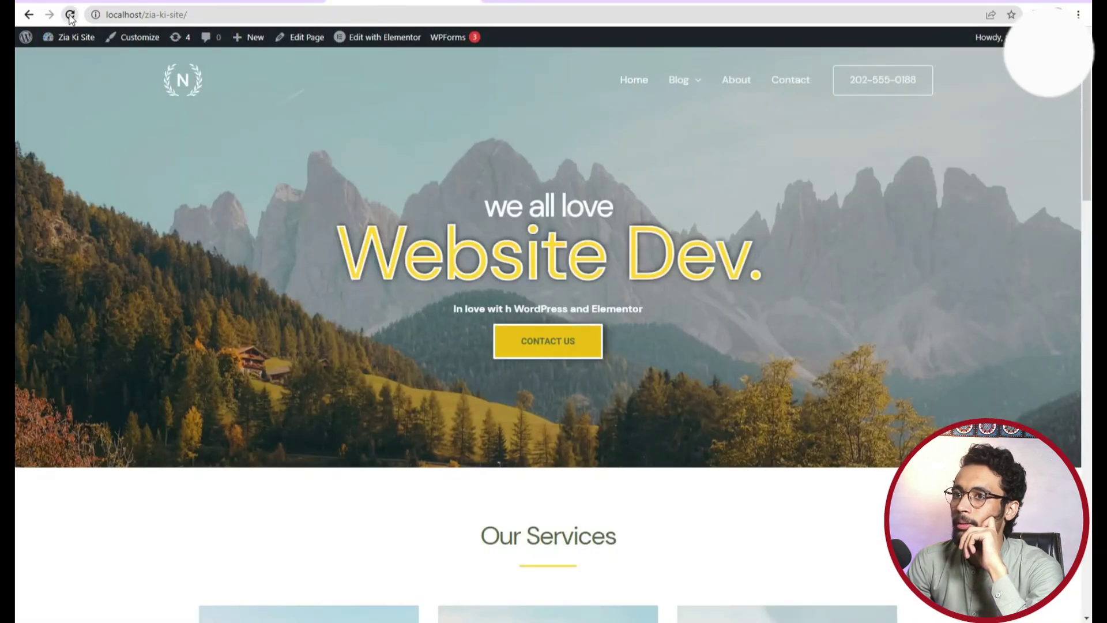
pyautogui.click(70, 15)
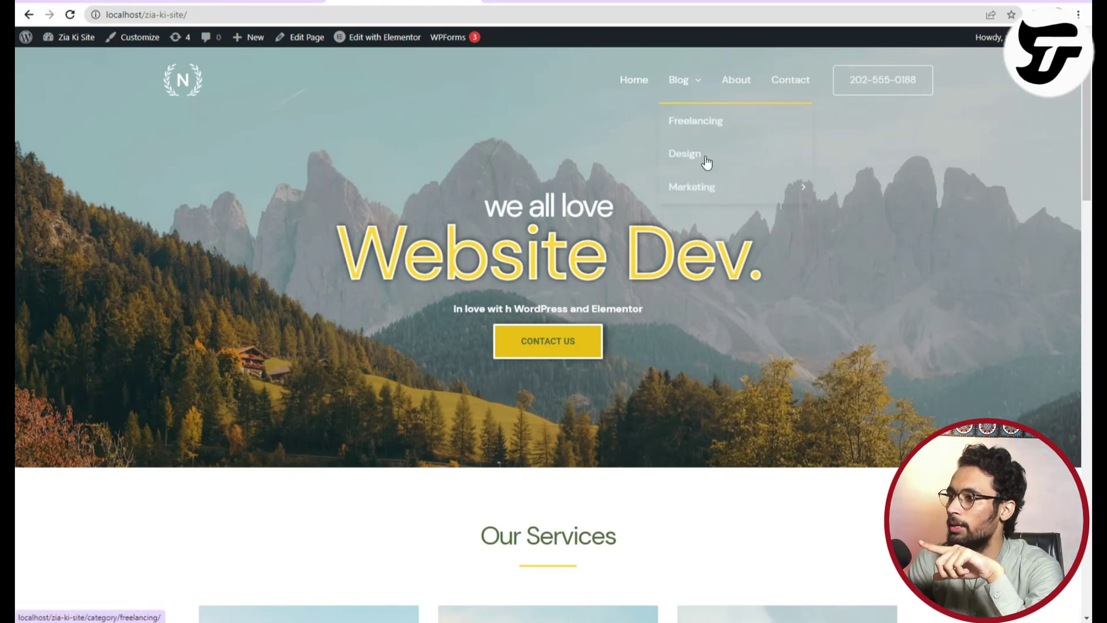
# Open the Freelancing post via the Blog dropdown, then return to the site's home page.
pyautogui.moveTo(699, 186)
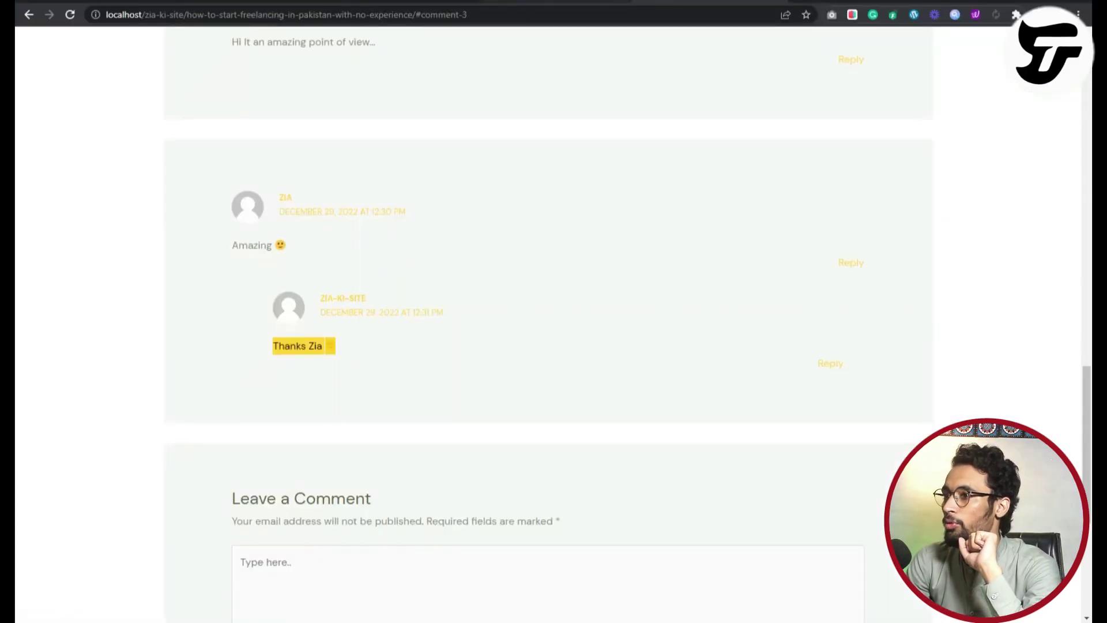
pyautogui.scroll(10, 506, 126)
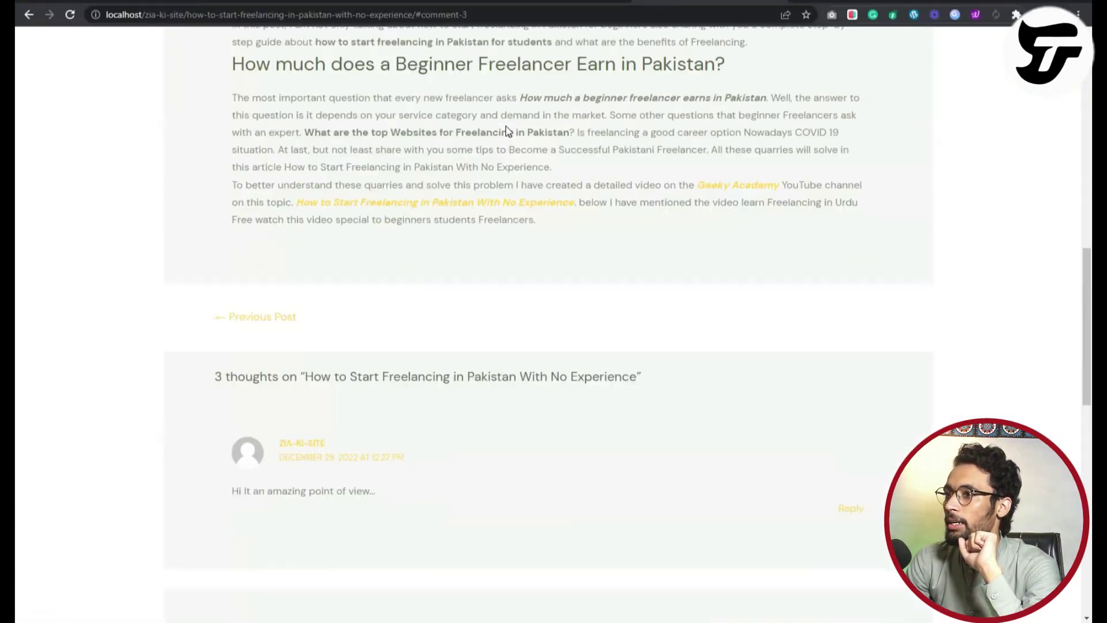
pyautogui.scroll(4, 505, 127)
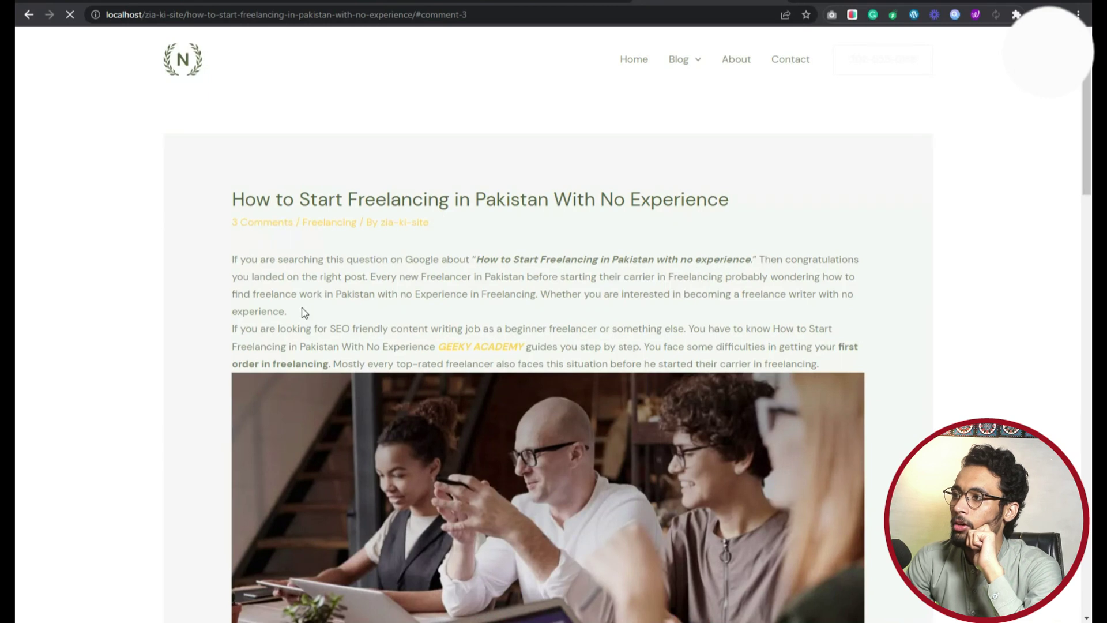
pyautogui.moveTo(679, 61)
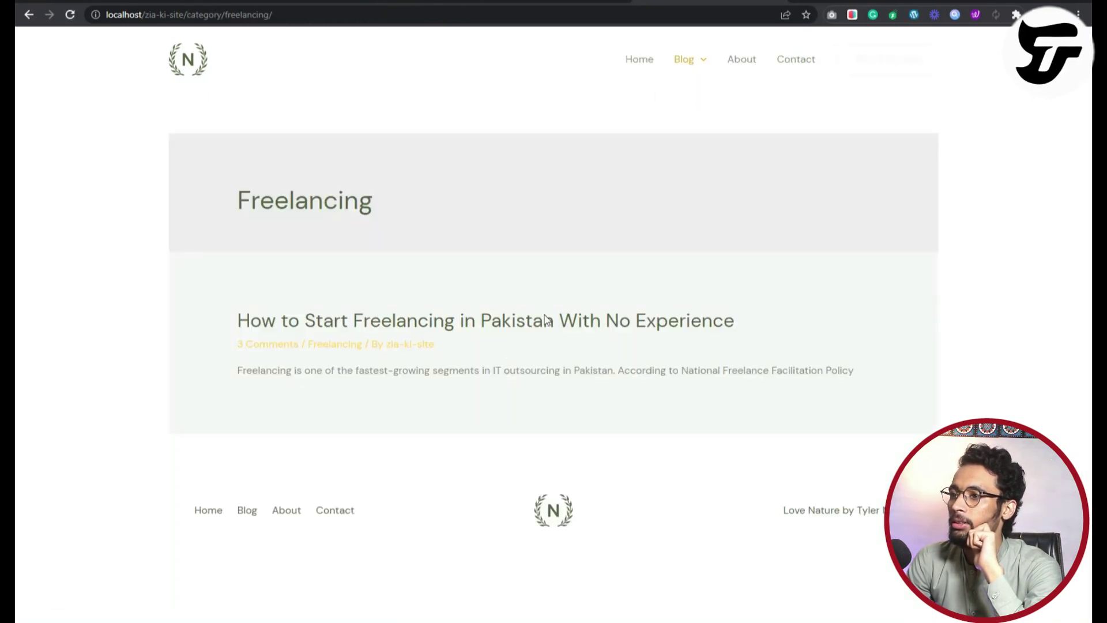
pyautogui.click(492, 323)
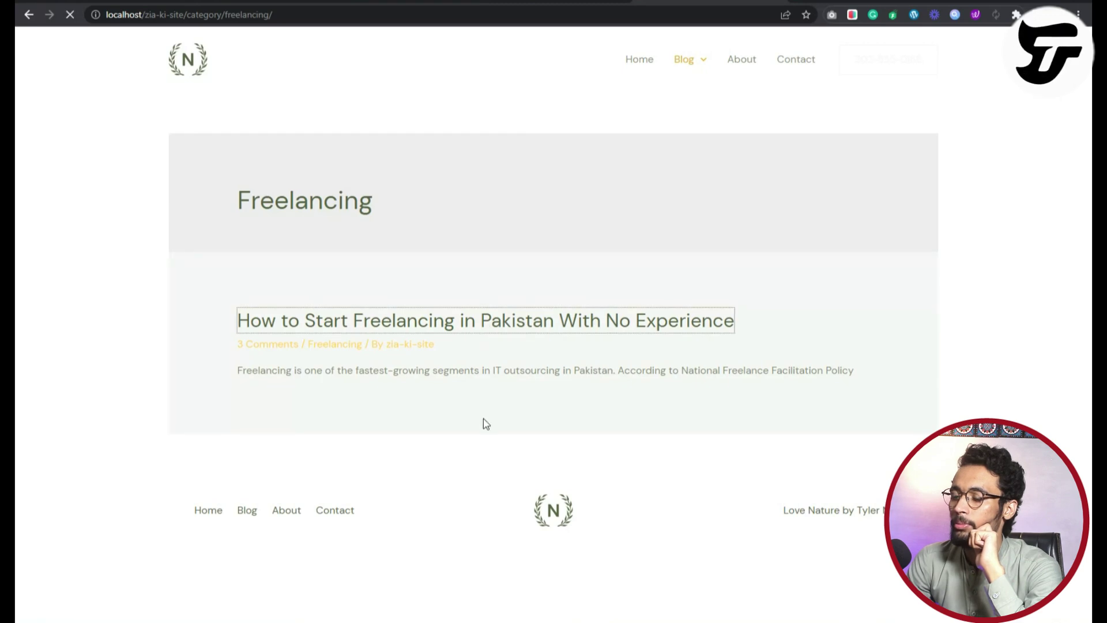
pyautogui.scroll(-14, 483, 418)
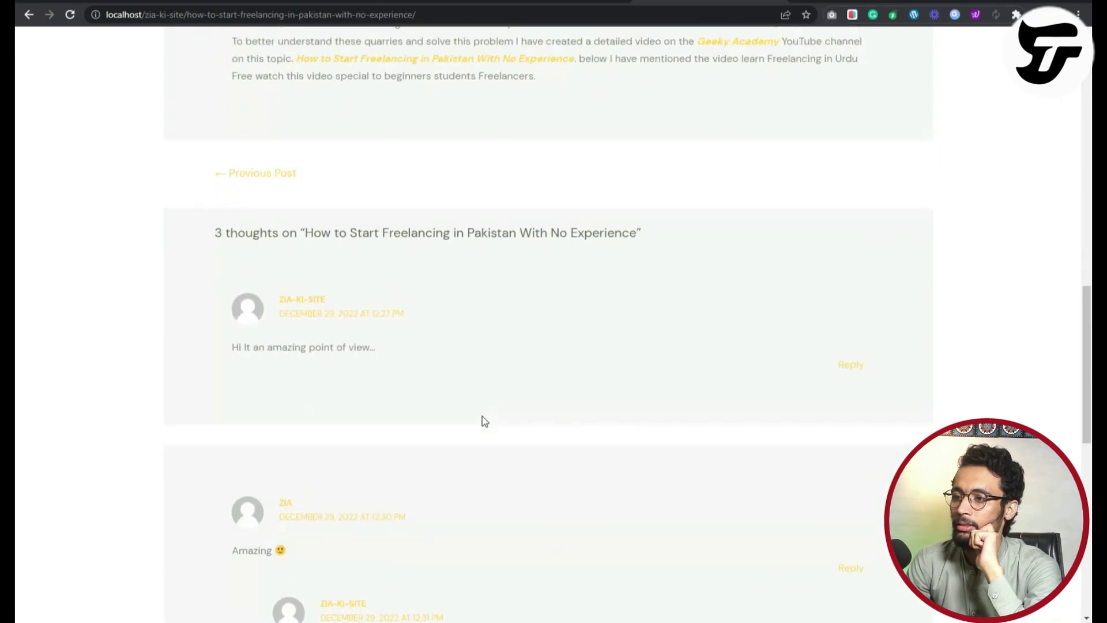
pyautogui.scroll(12, 483, 417)
pyautogui.scroll(3, 483, 415)
pyautogui.click(181, 65)
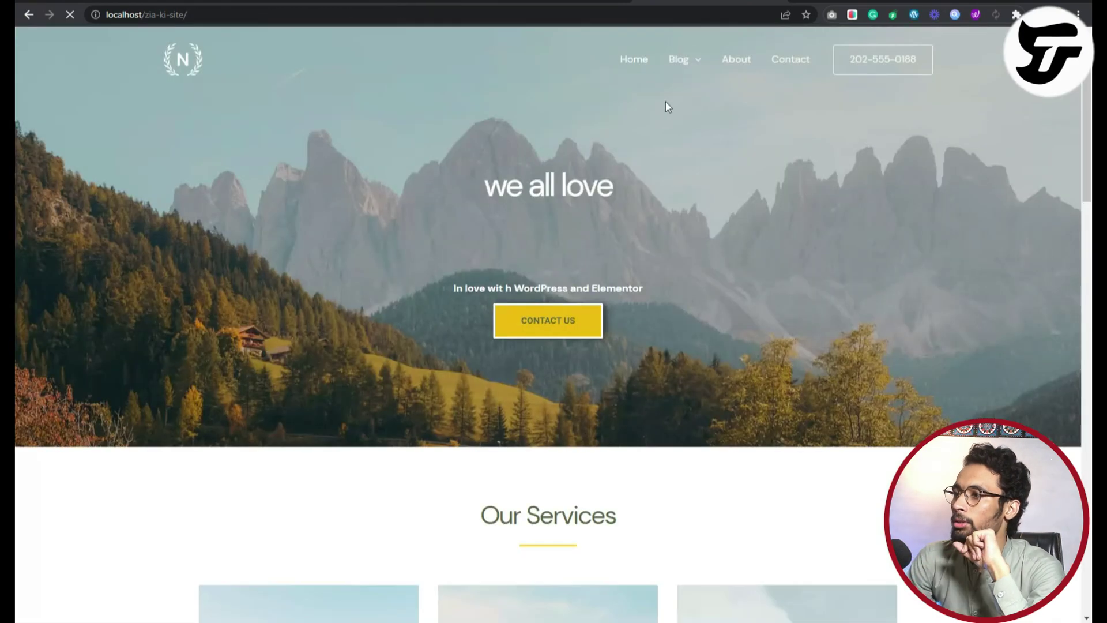
pyautogui.moveTo(672, 69)
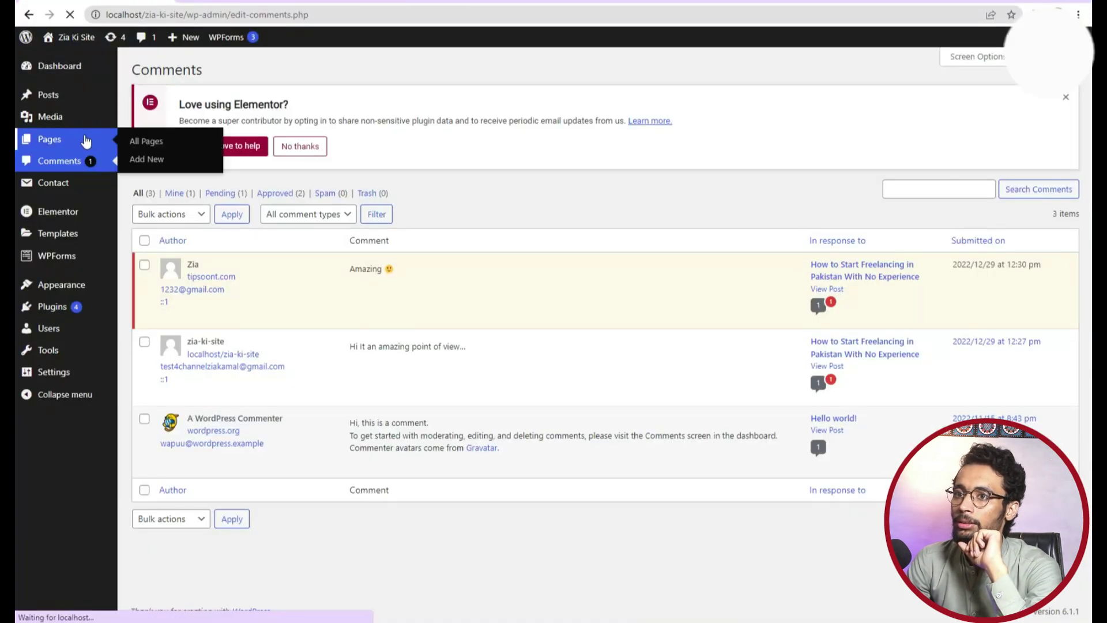
# Tick Blog as a category for the freelancing post, update it, and view the Blog page.
pyautogui.moveTo(67, 101)
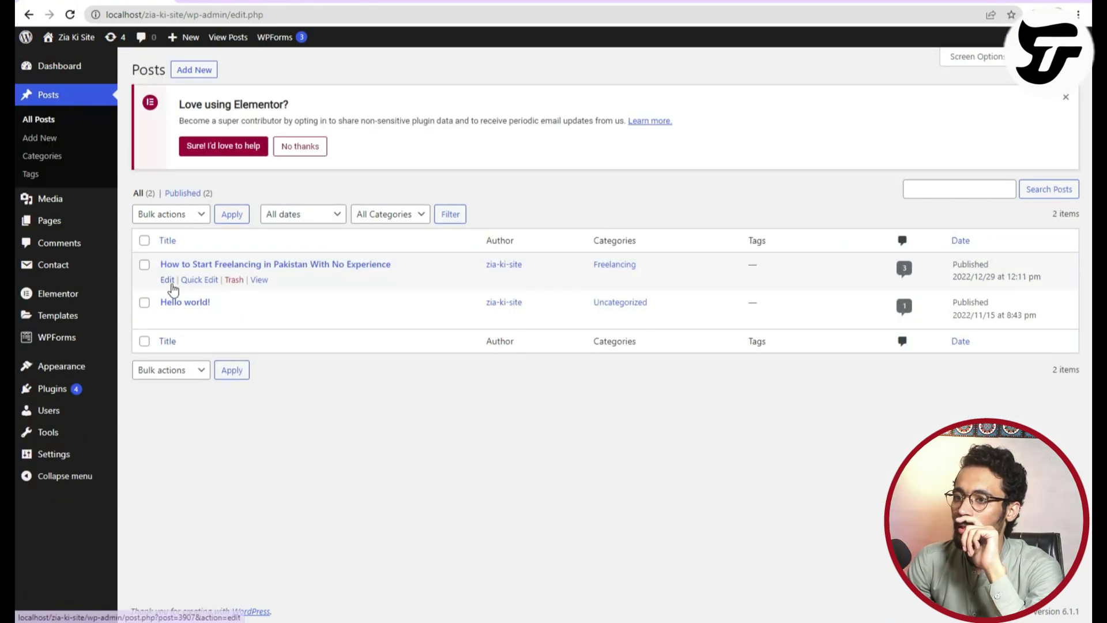
pyautogui.click(168, 280)
pyautogui.click(984, 402)
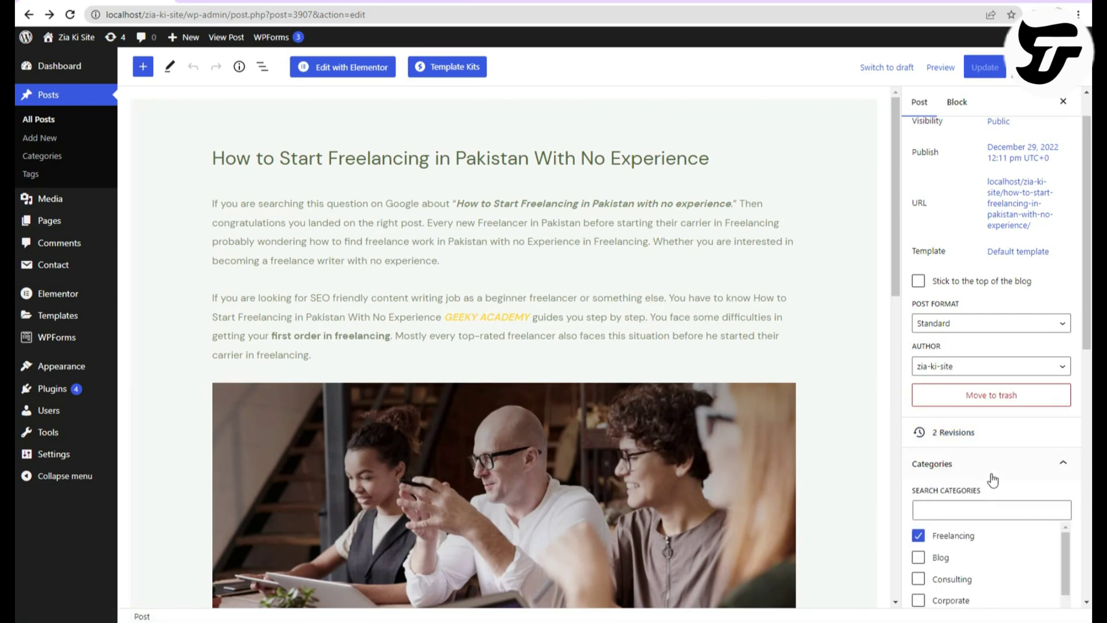
pyautogui.scroll(-1, 988, 476)
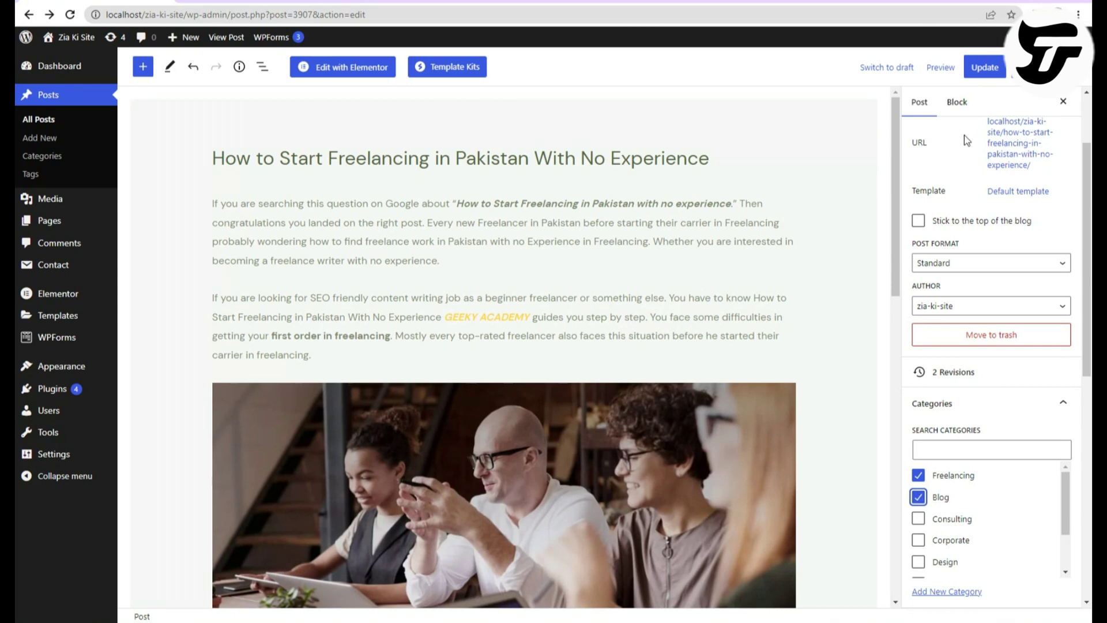
pyautogui.click(986, 77)
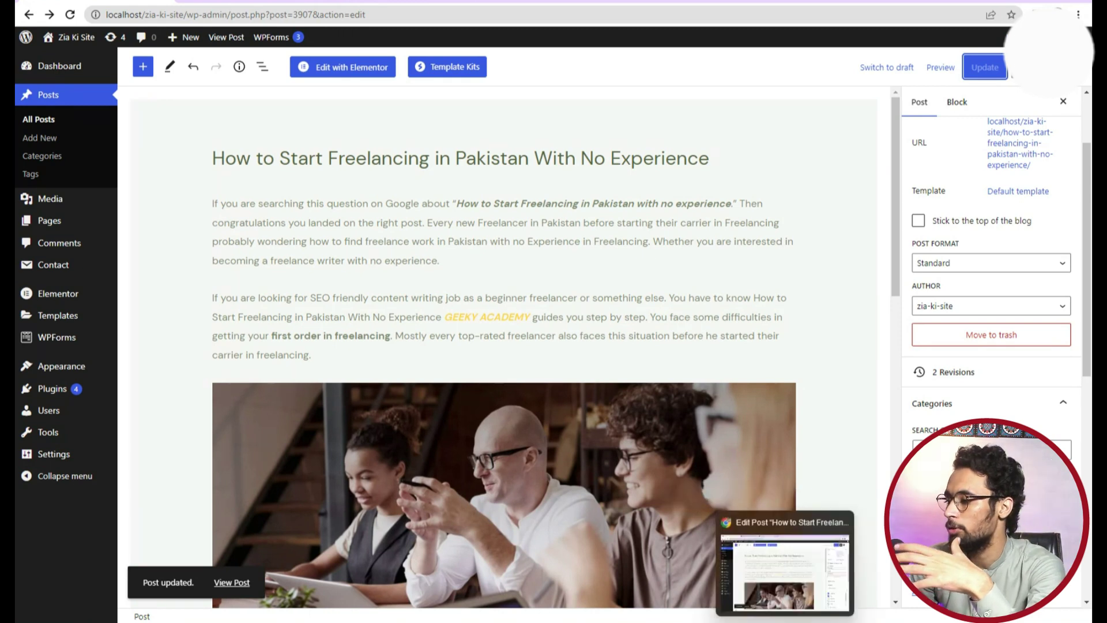
pyautogui.click(717, 527)
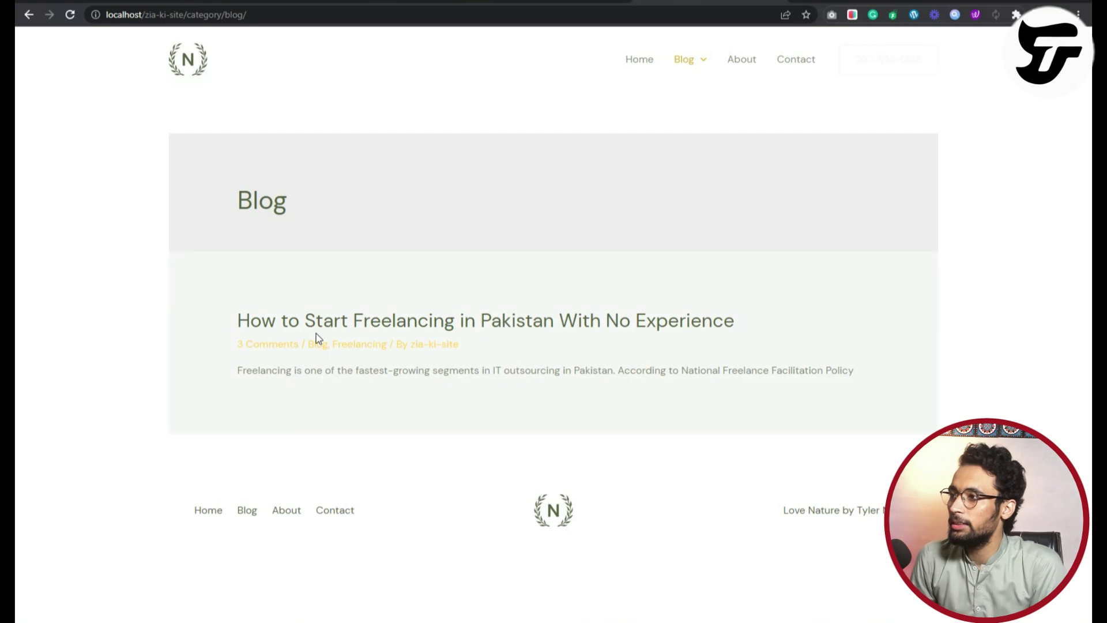
# Open Appearance > Menus to edit the Main Menu again.
pyautogui.press('Tab')
pyautogui.press('Tab')
pyautogui.press('Return')
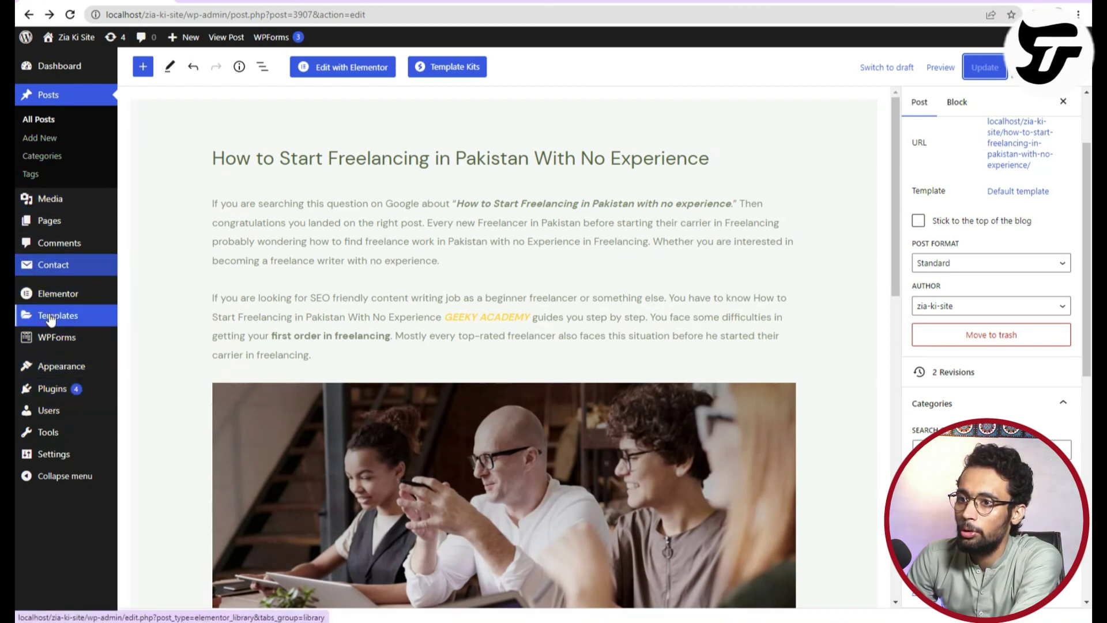
pyautogui.moveTo(57, 374)
pyautogui.moveTo(55, 372)
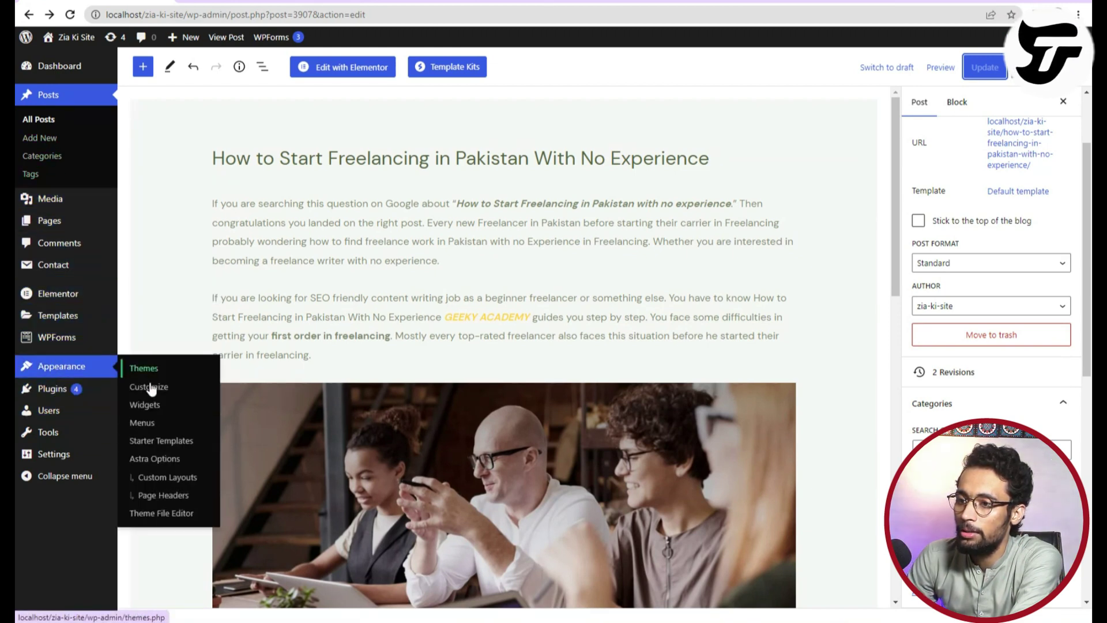
pyautogui.click(153, 429)
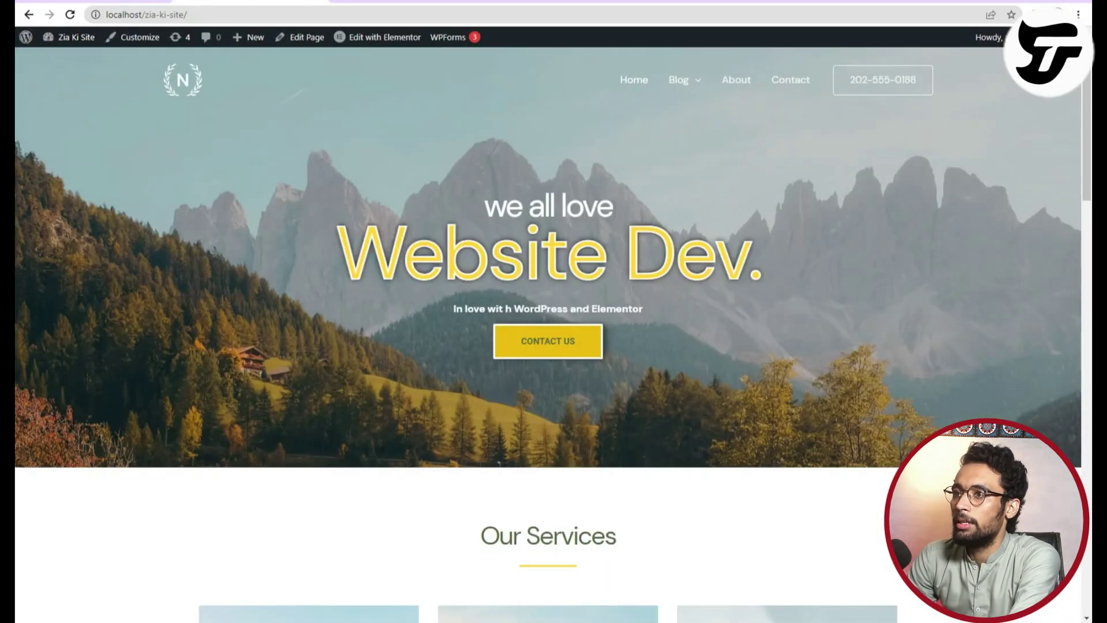
pyautogui.scroll(-1, 229, 227)
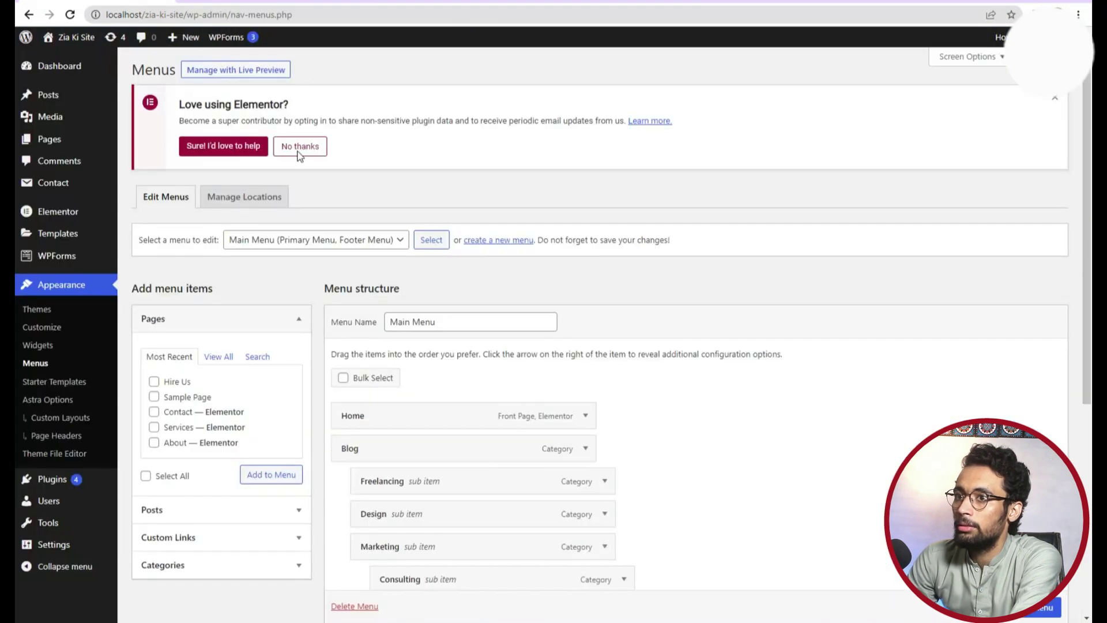
pyautogui.scroll(-6, 480, 467)
pyautogui.scroll(-1, 480, 467)
pyautogui.scroll(5, 339, 363)
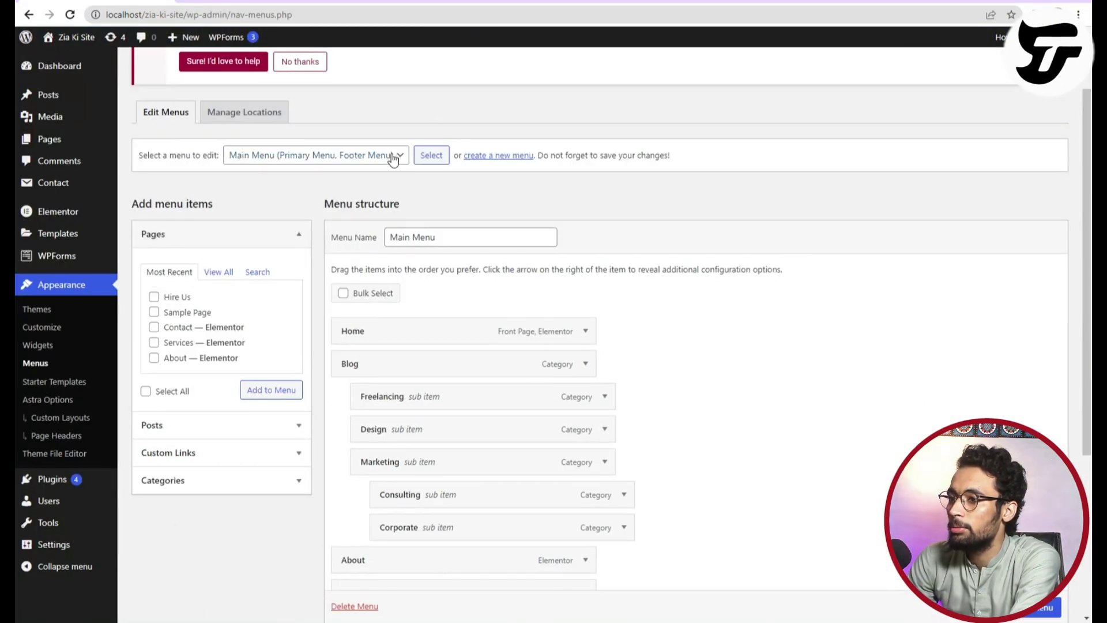
pyautogui.click(268, 111)
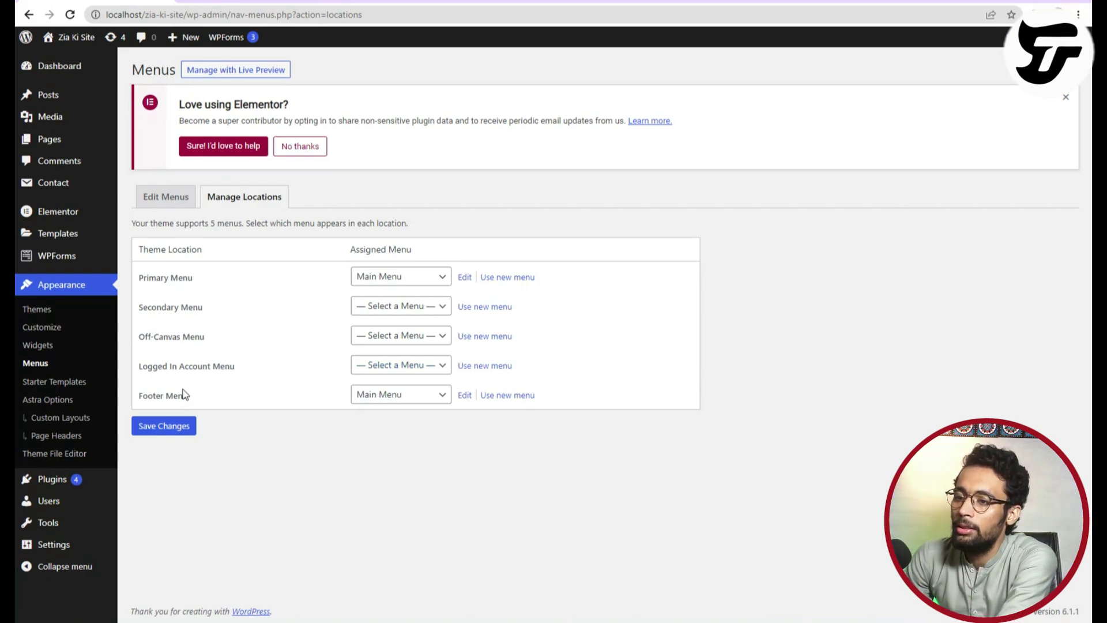
pyautogui.click(164, 210)
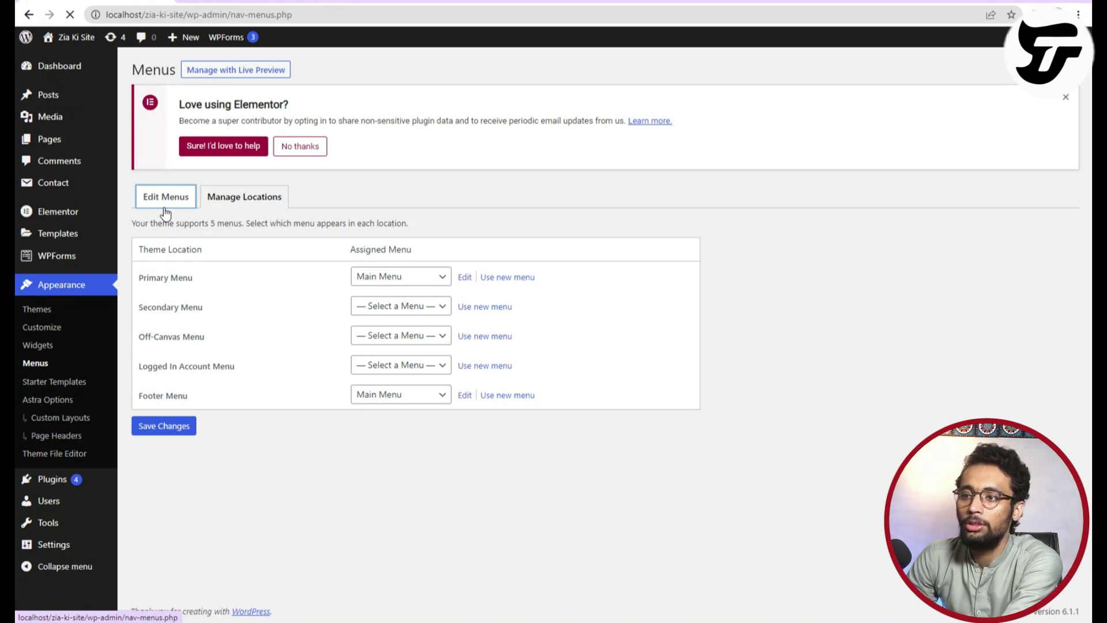
pyautogui.scroll(-5, 421, 445)
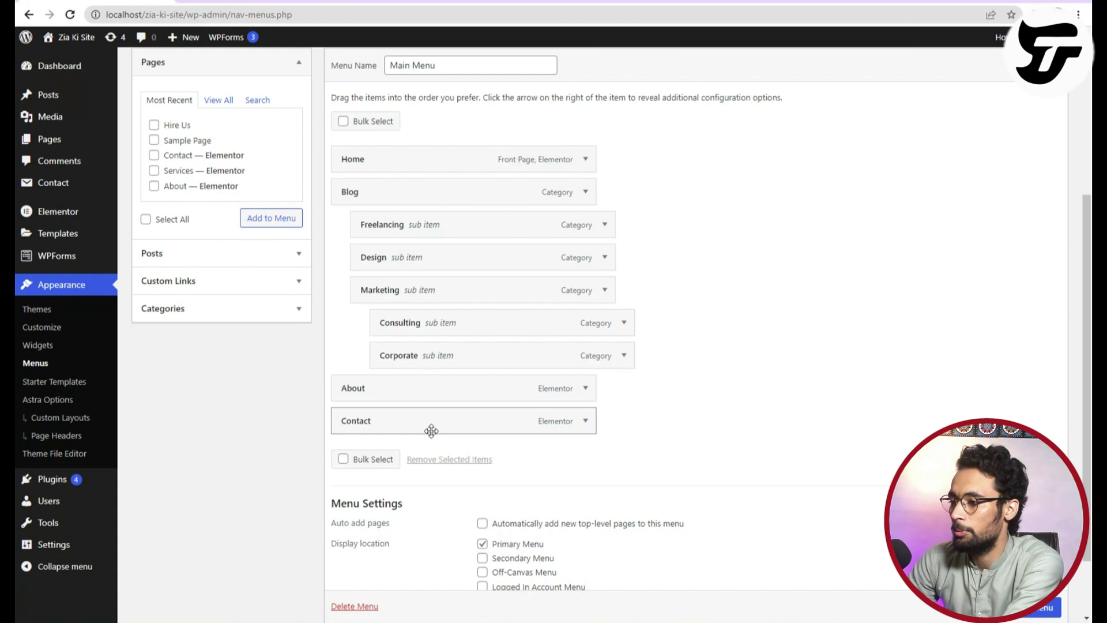
pyautogui.scroll(-2, 431, 431)
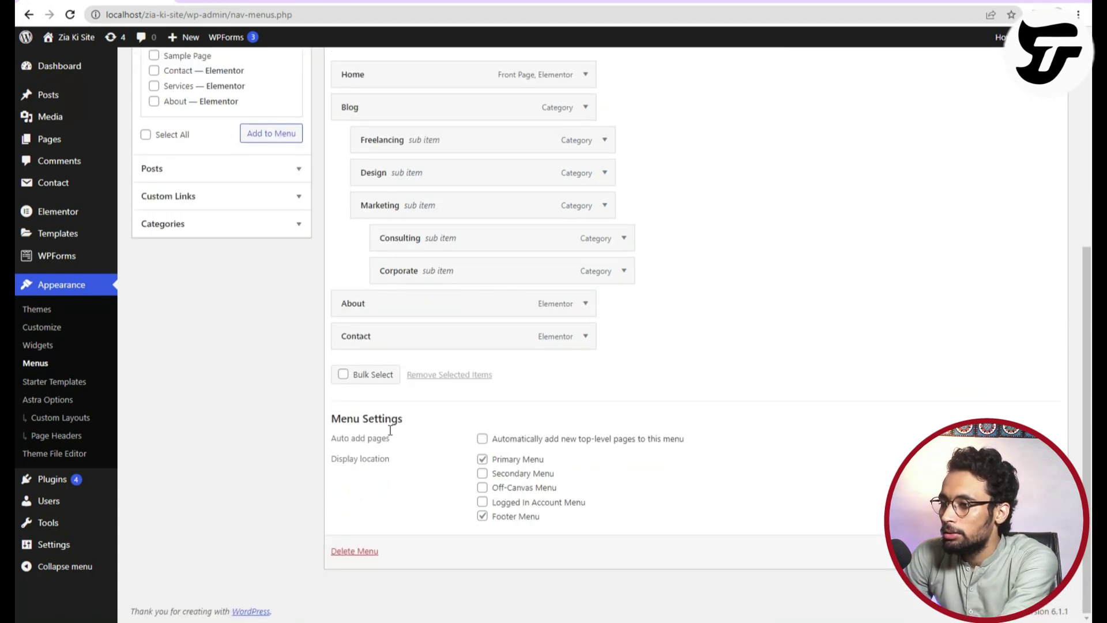
pyautogui.scroll(7, 513, 519)
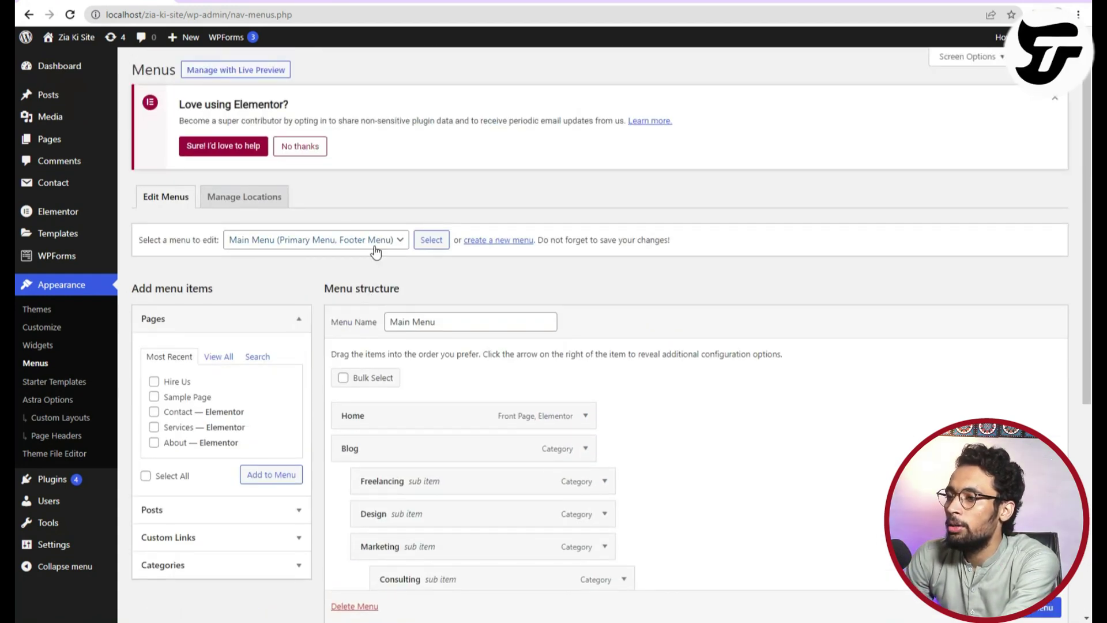
pyautogui.click(375, 252)
pyautogui.click(682, 293)
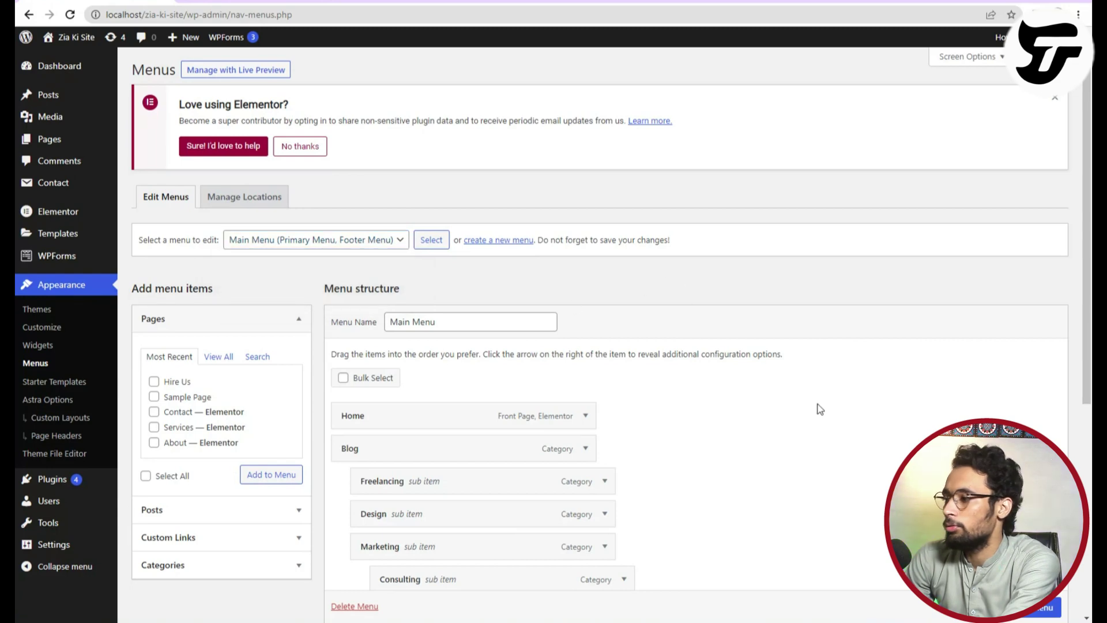
# Expand the Custom Links panel after briefly browsing the Posts panel.
pyautogui.scroll(-4, 334, 500)
pyautogui.scroll(4, 957, 181)
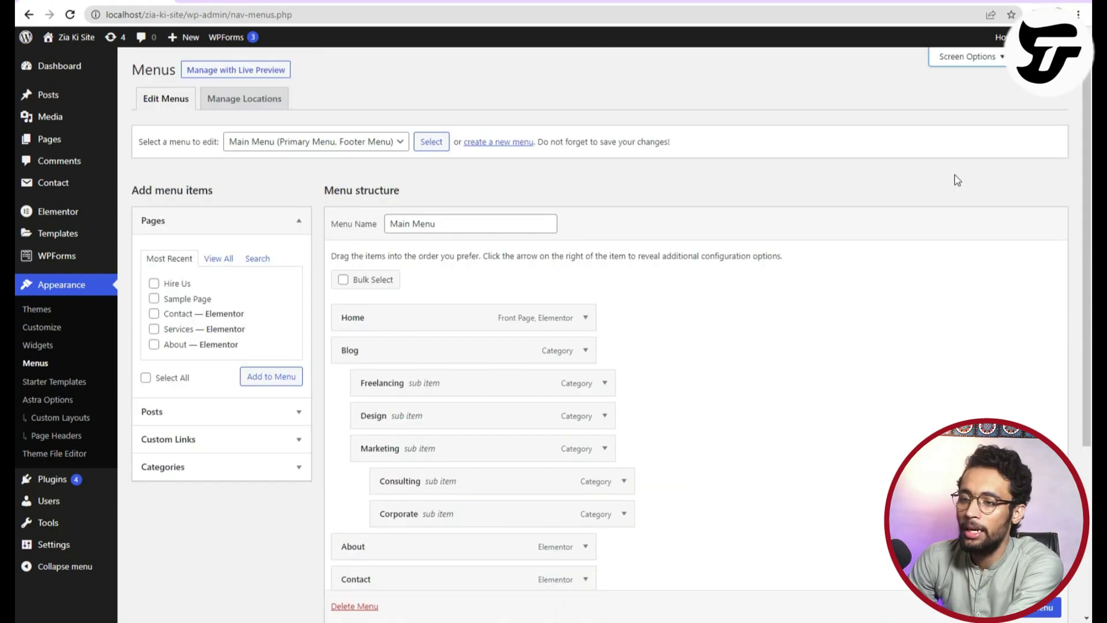
pyautogui.click(209, 445)
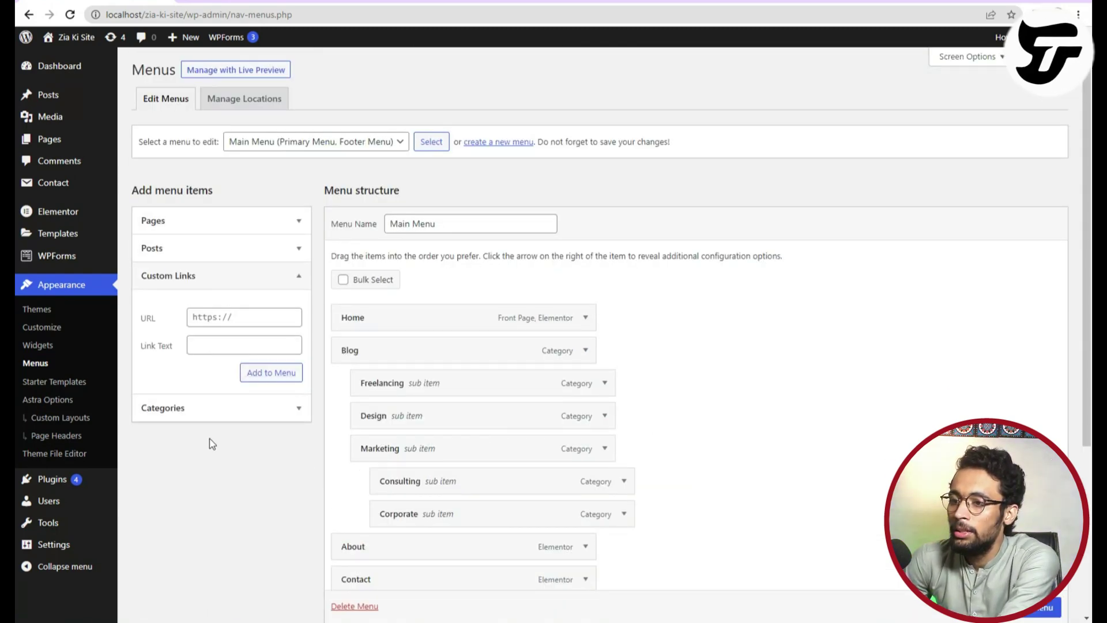
pyautogui.click(194, 288)
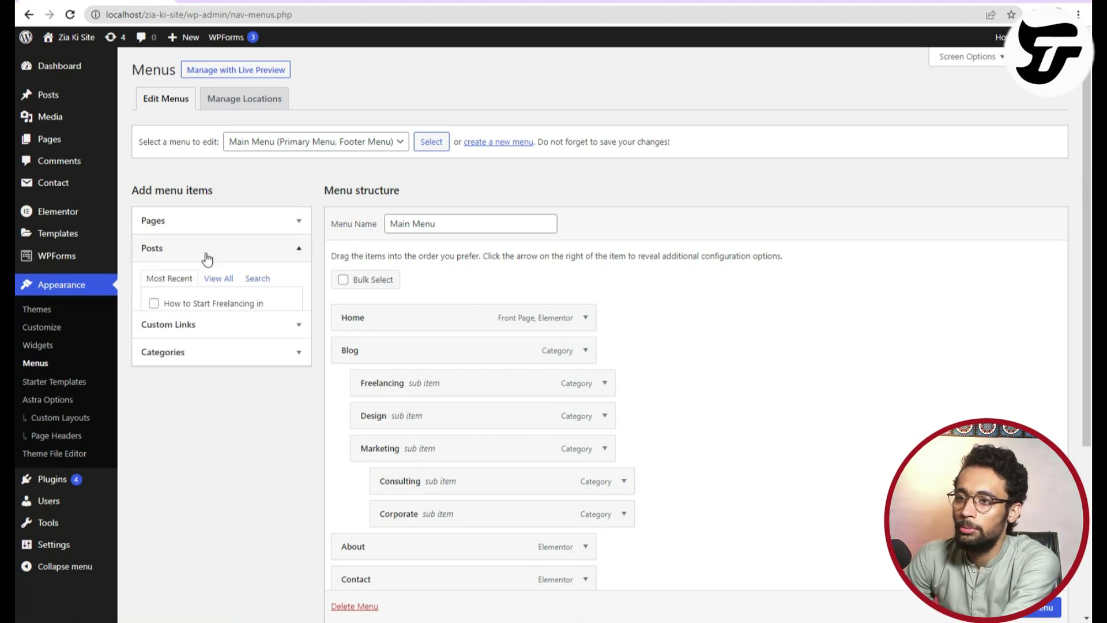
pyautogui.click(206, 256)
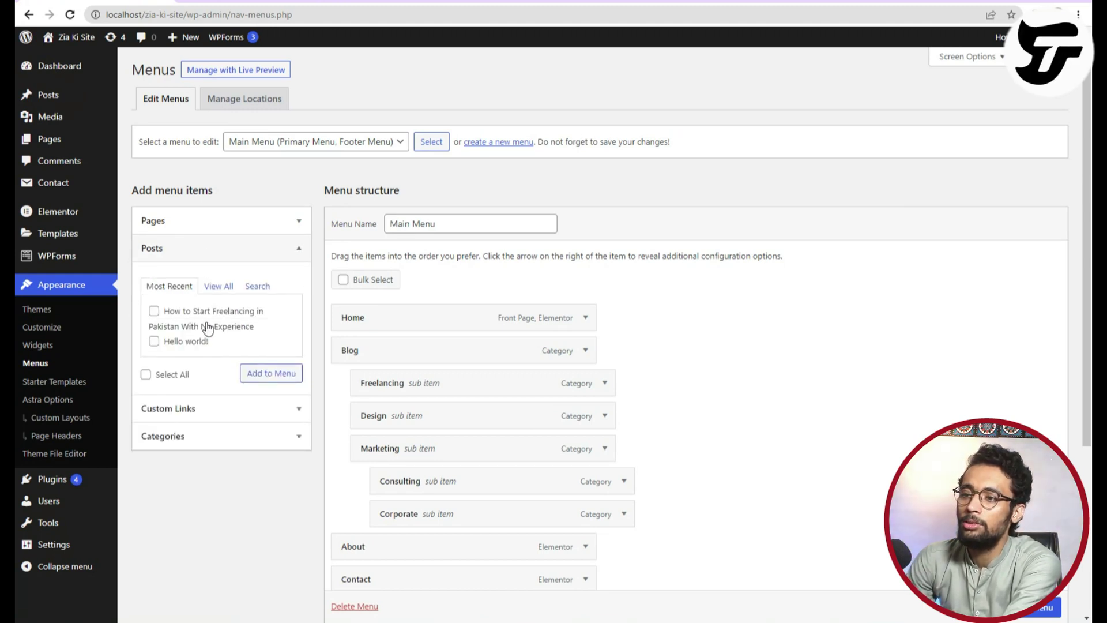
pyautogui.click(255, 252)
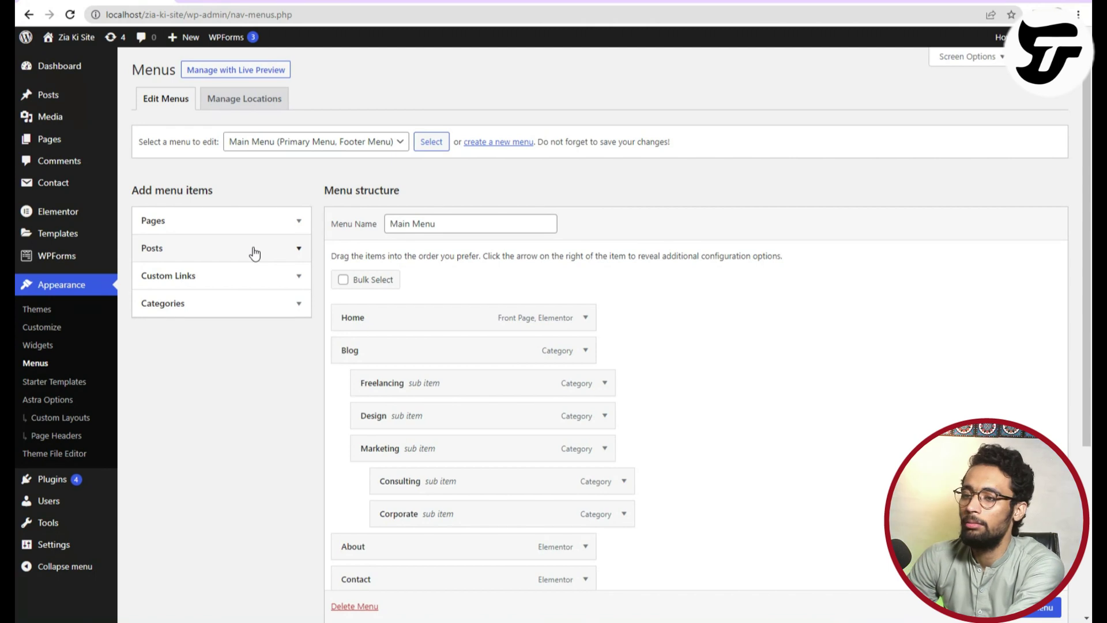
pyautogui.click(257, 277)
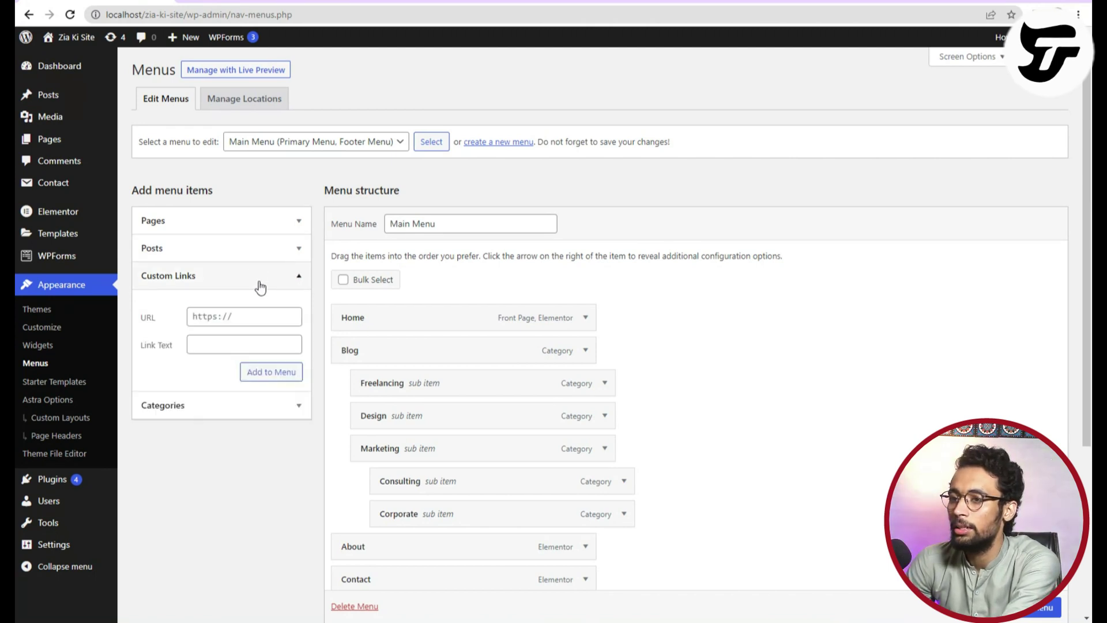
# Add a Facebook custom link to the menu with its label and profile URL.
pyautogui.click(240, 348)
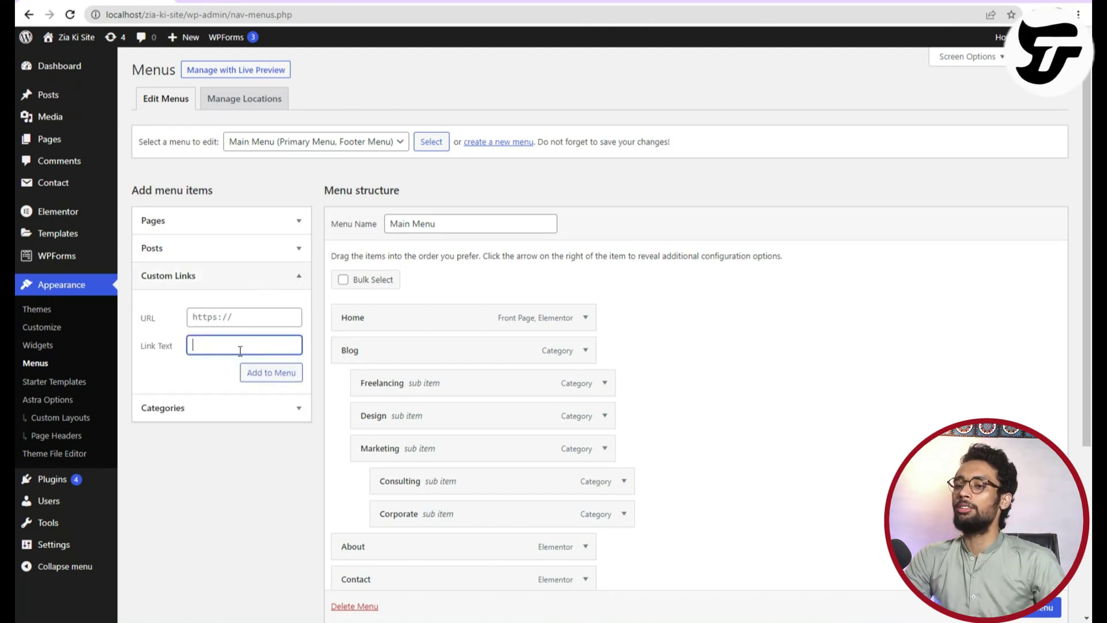
pyautogui.write('Visit My ')
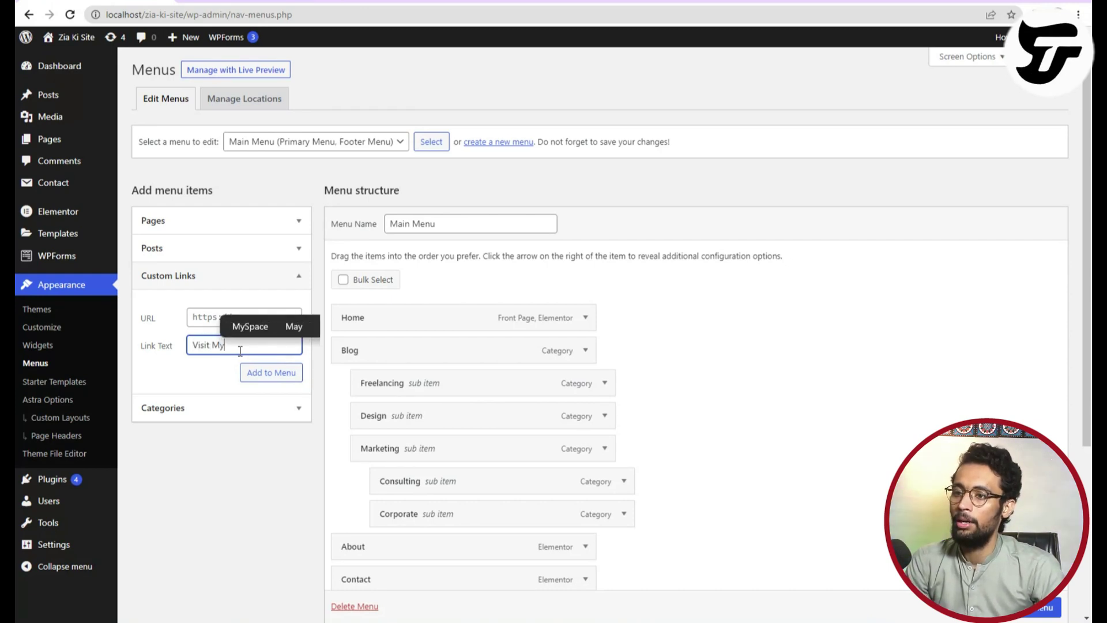
pyautogui.write('F')
pyautogui.press('BackSpace')
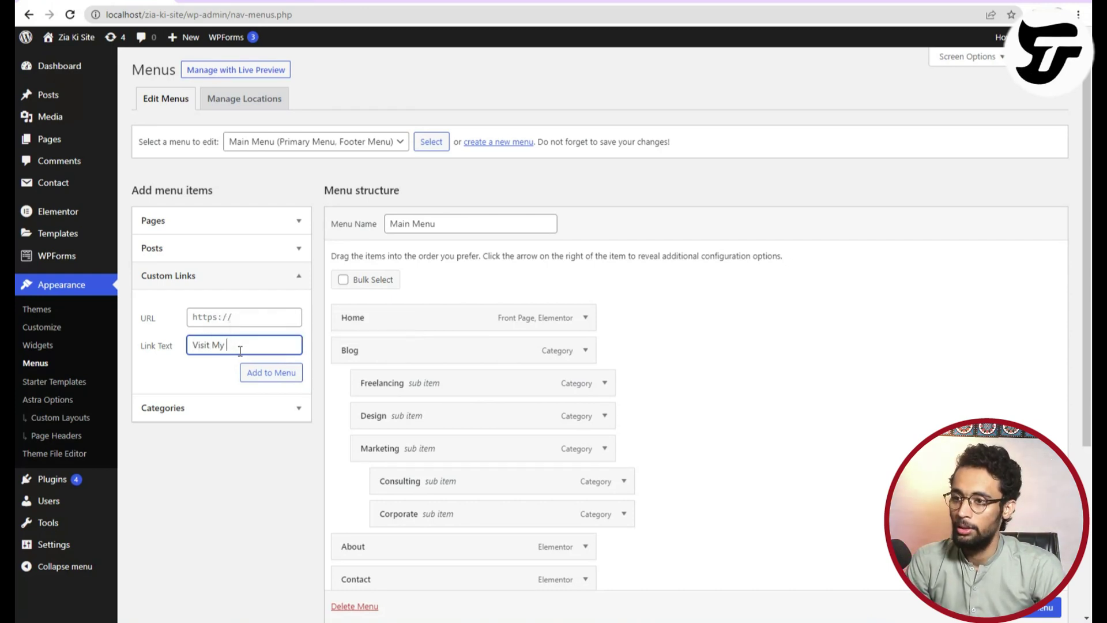
pyautogui.write('acebook')
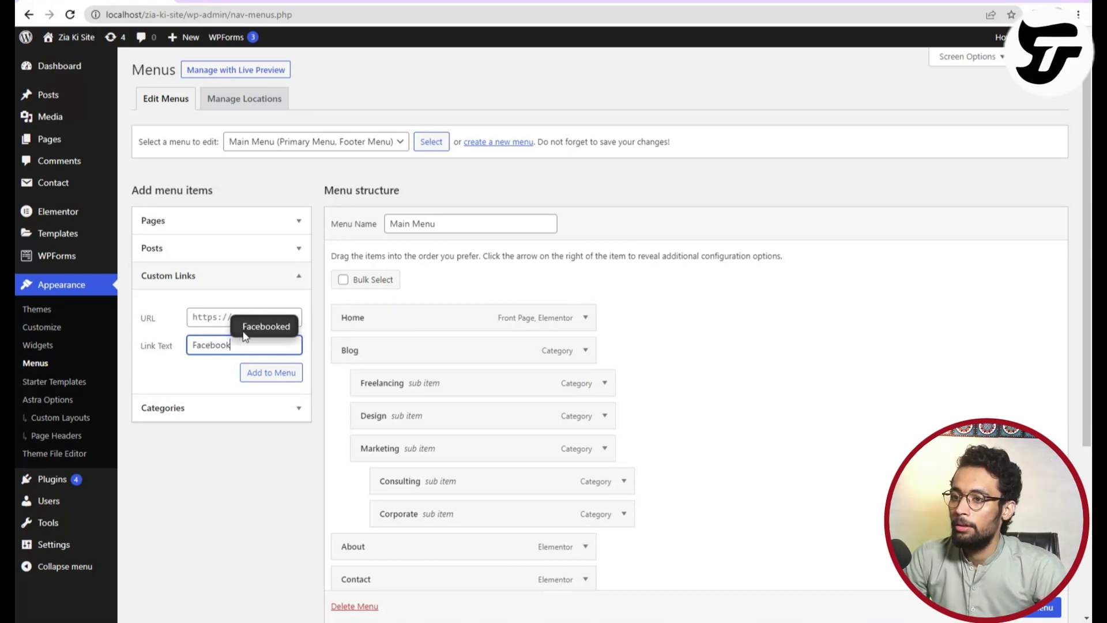
pyautogui.click(207, 316)
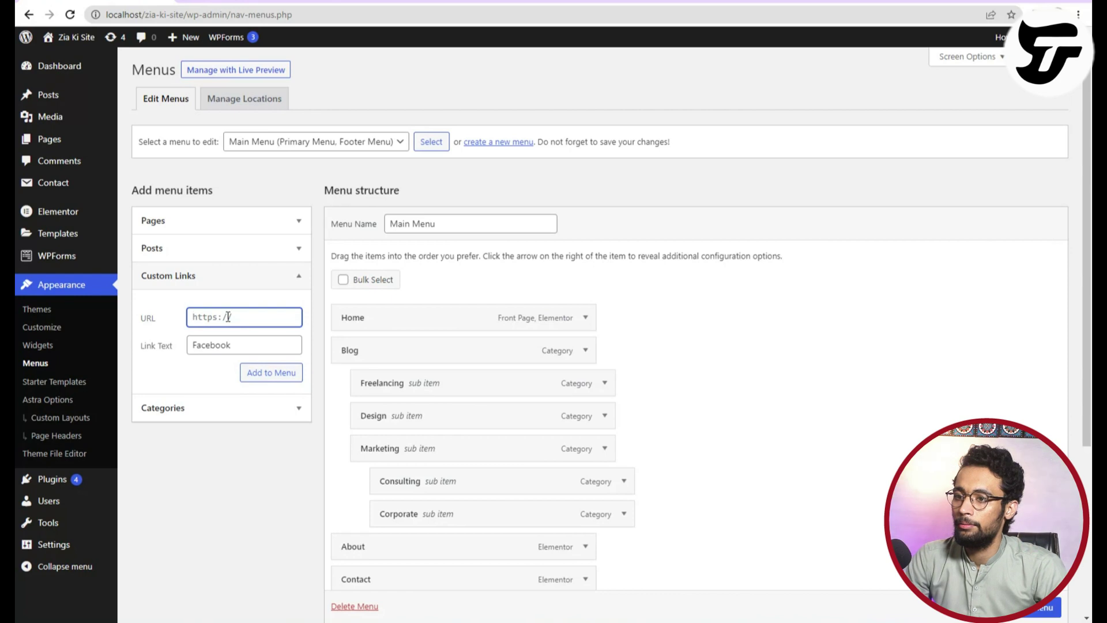
pyautogui.write('gttps://')
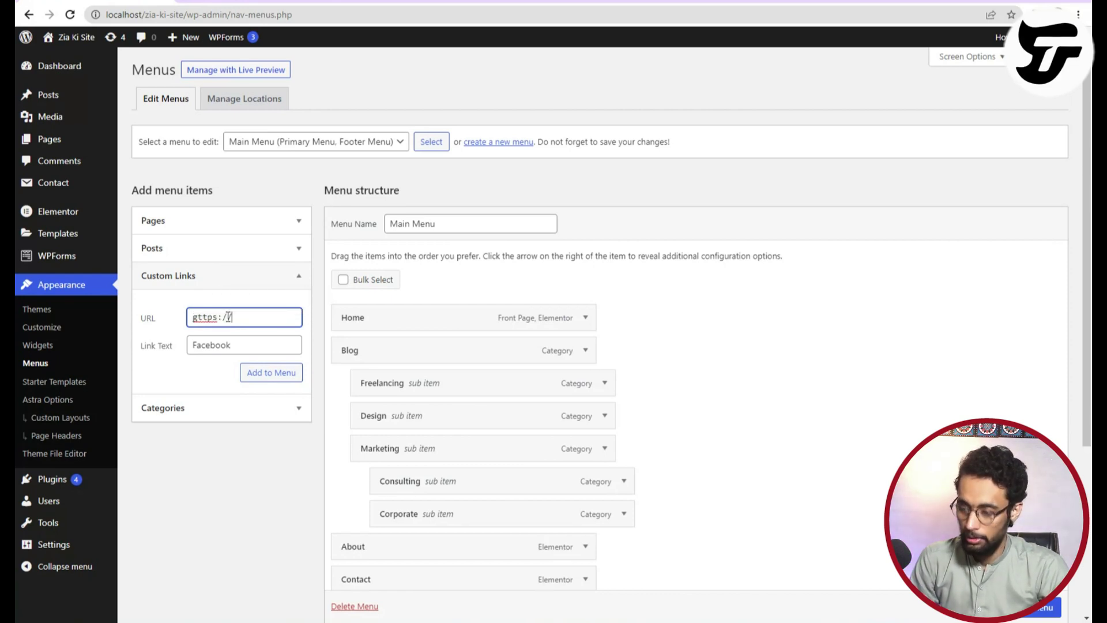
pyautogui.write('faceb')
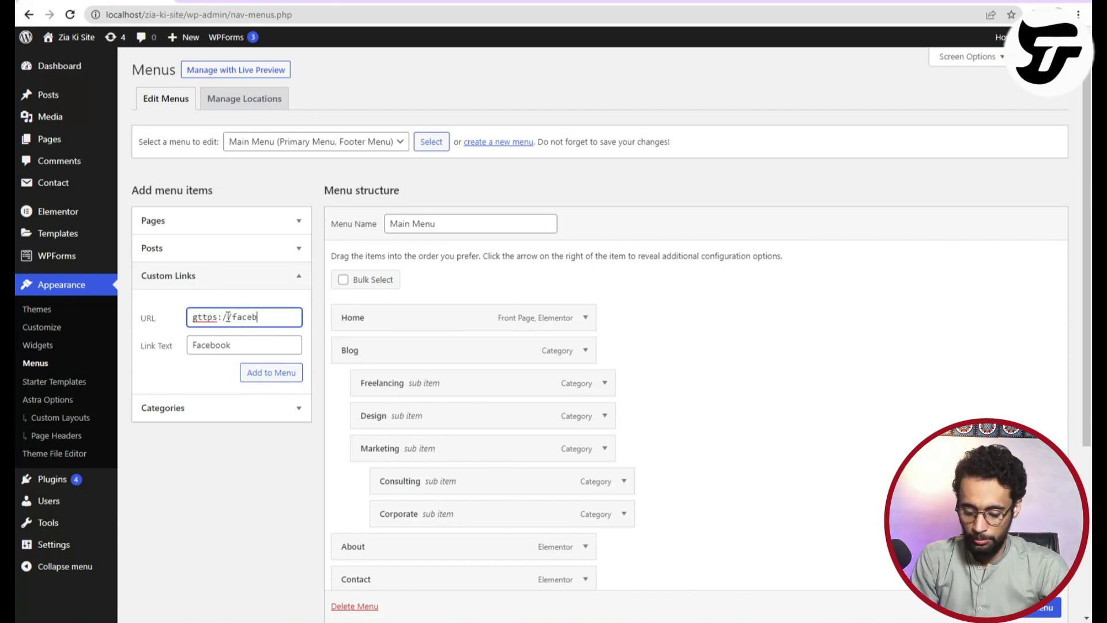
pyautogui.write('ook.com/')
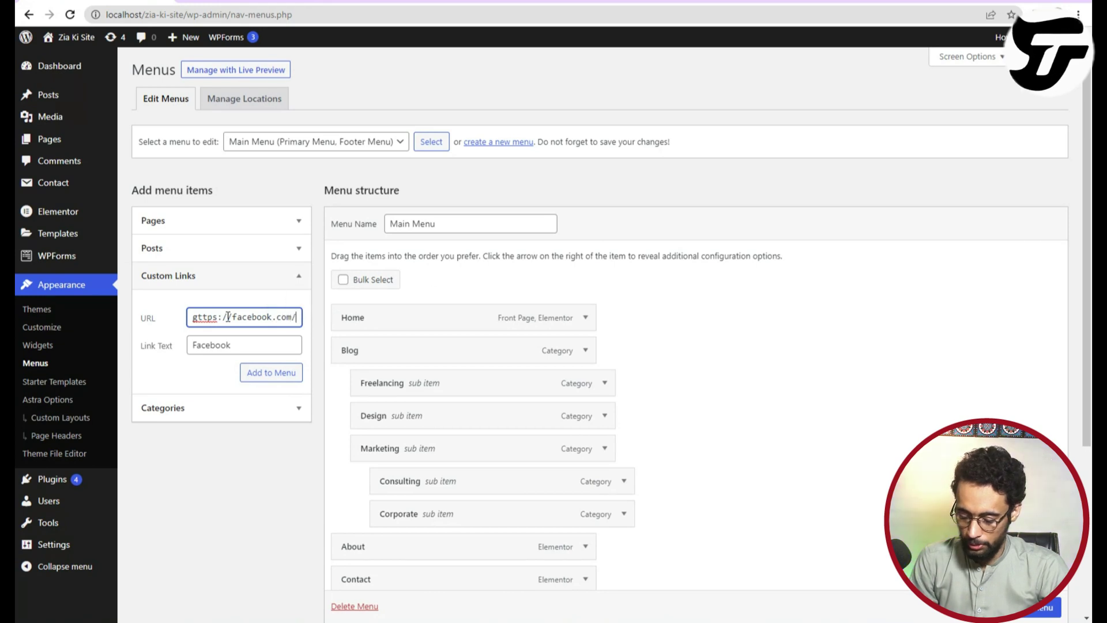
pyautogui.write('ziaakmal')
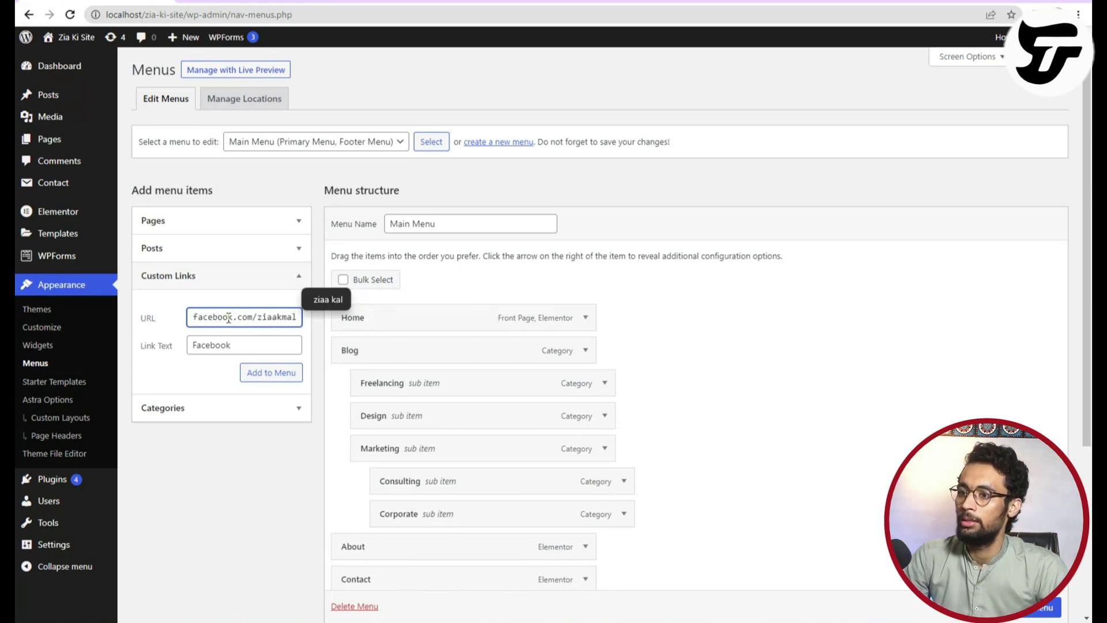
pyautogui.click(250, 376)
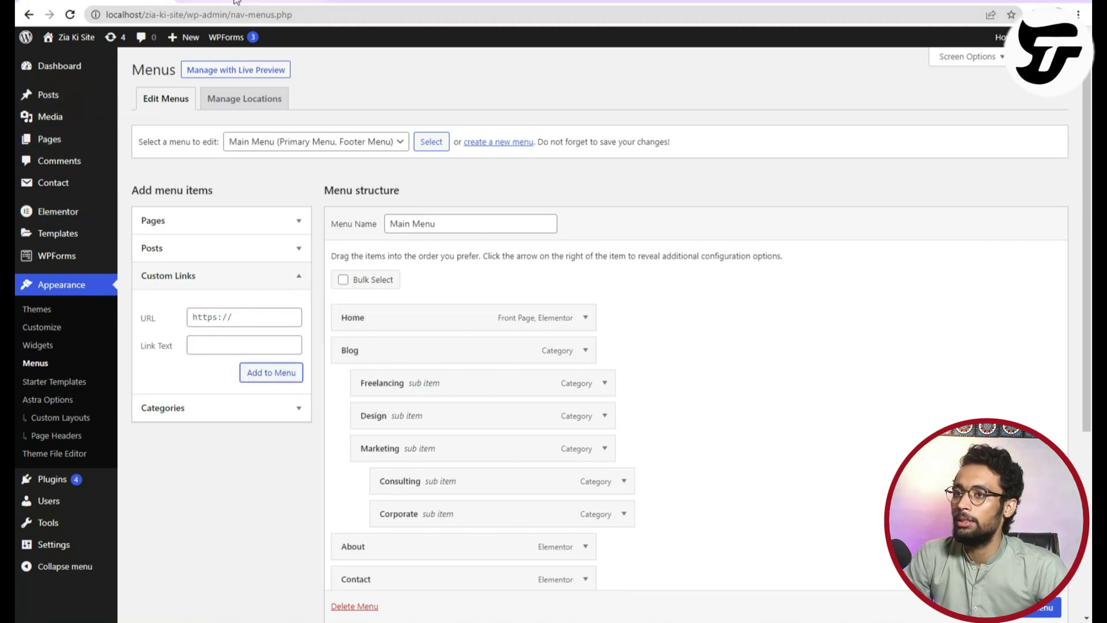
# Reposition the Facebook link, save the Main Menu, and check the live navigation.
pyautogui.scroll(-5, 422, 531)
pyautogui.moveTo(386, 342)
pyautogui.mouseDown()
pyautogui.moveTo(383, 87)
pyautogui.moveTo(381, 230)
pyautogui.moveTo(440, 366)
pyautogui.moveTo(383, 352)
pyautogui.mouseUp()
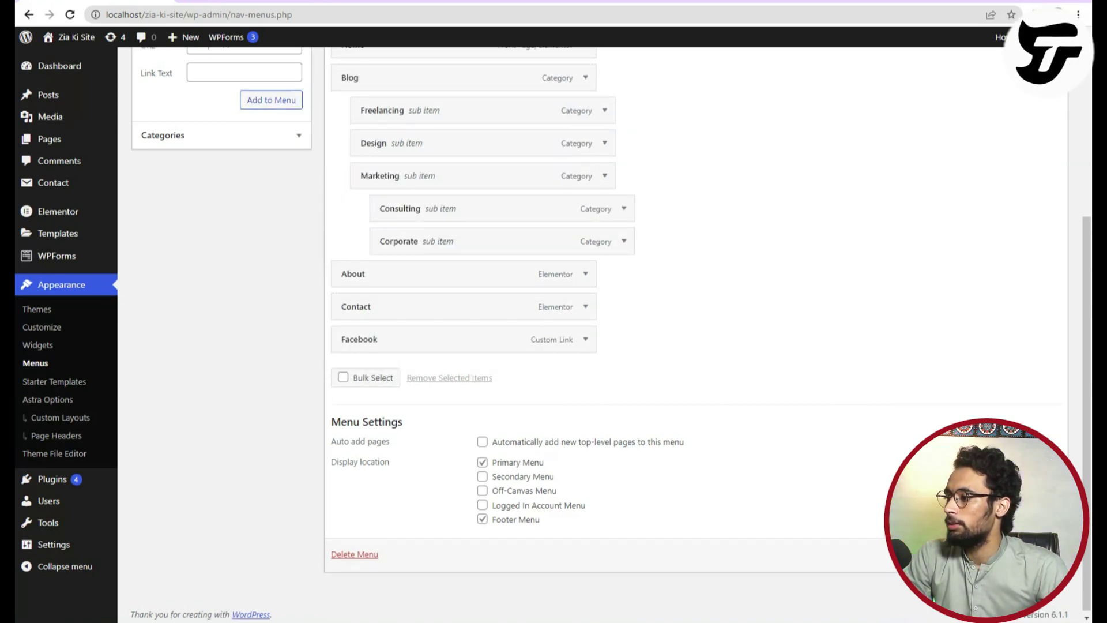
pyautogui.click(1027, 555)
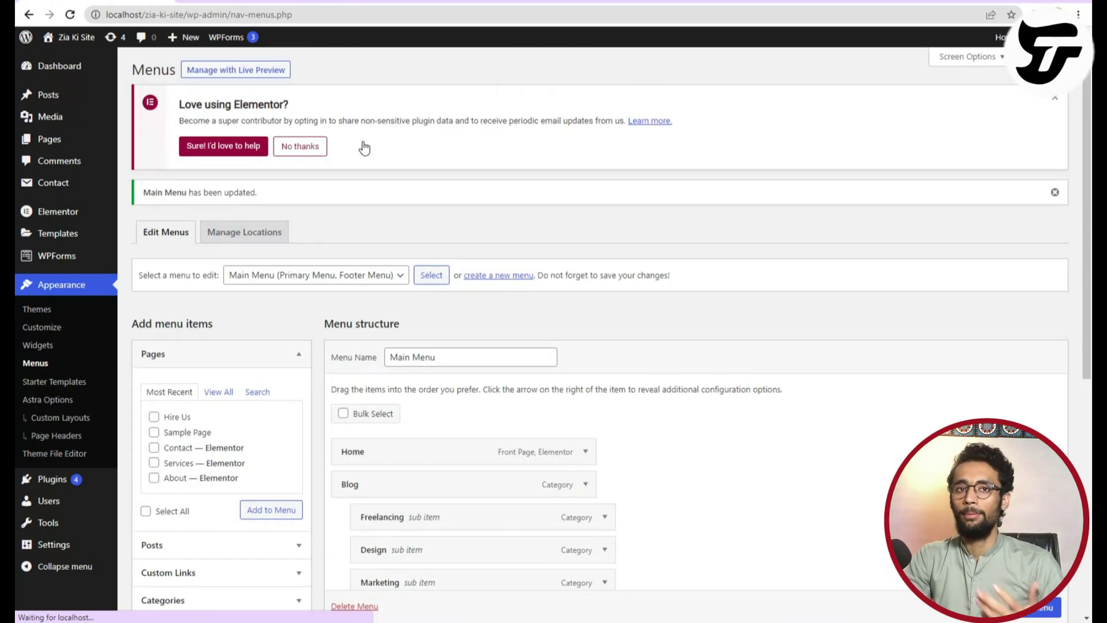
pyautogui.hotkey('ctrl', 'Tab')
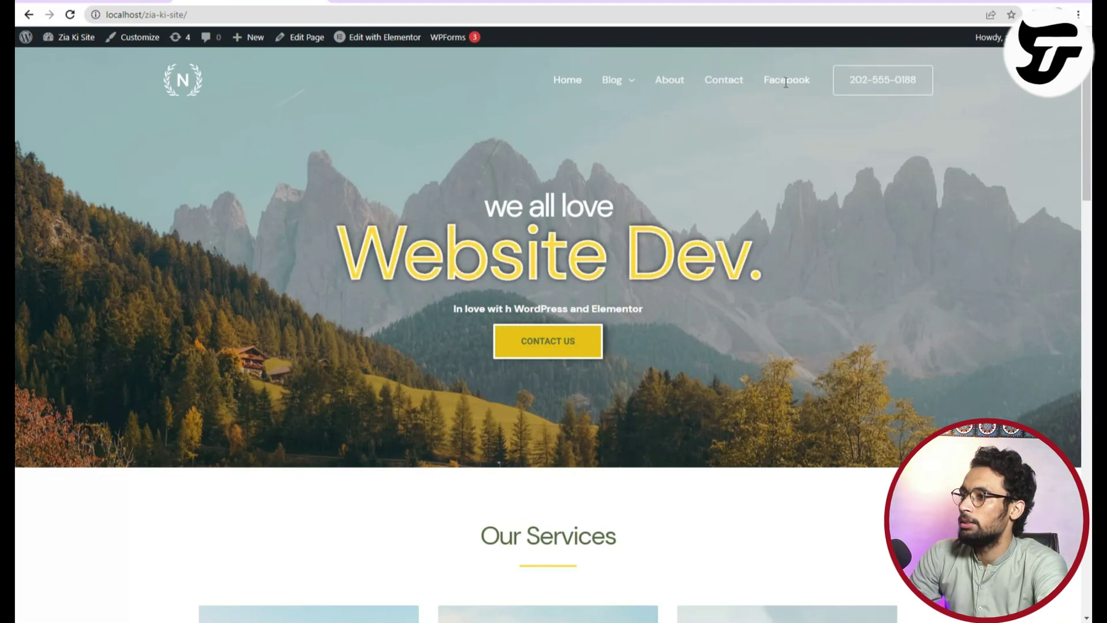
pyautogui.hotkey('ctrl', 'shift', 'Tab')
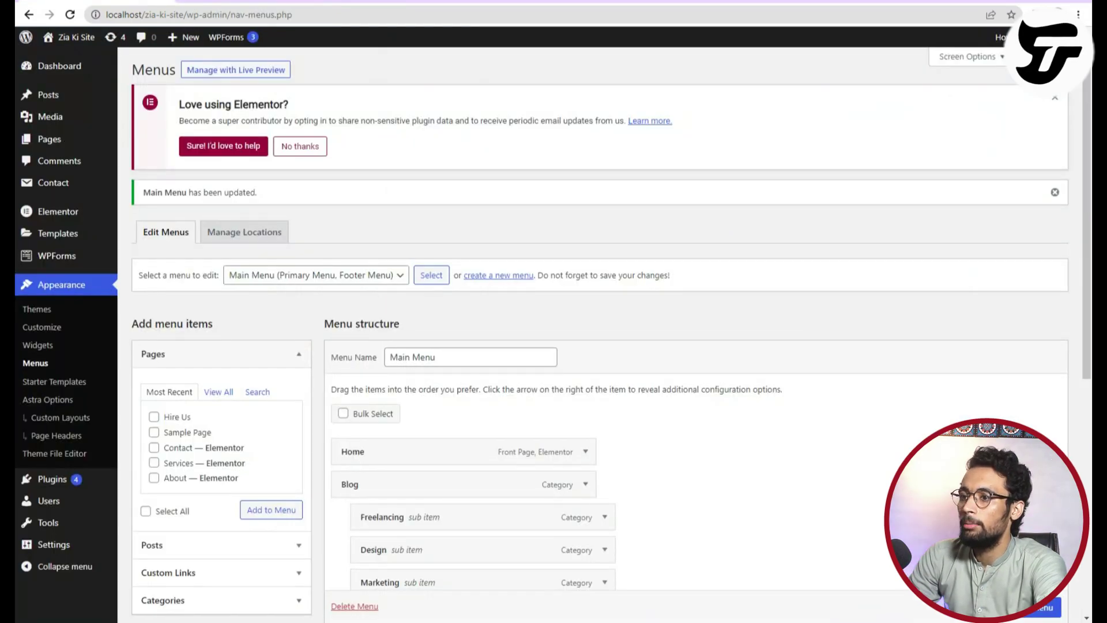
pyautogui.scroll(-6, 430, 392)
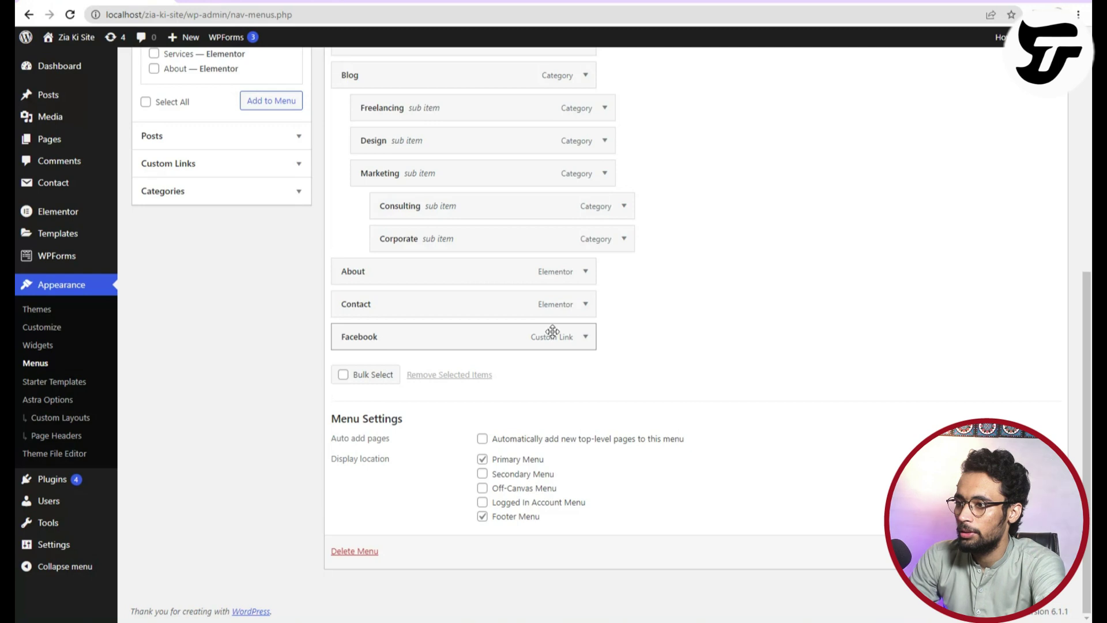
# Enter the presenter's Facebook profile address as the Facebook menu item's URL and save the menu.
pyautogui.click(586, 337)
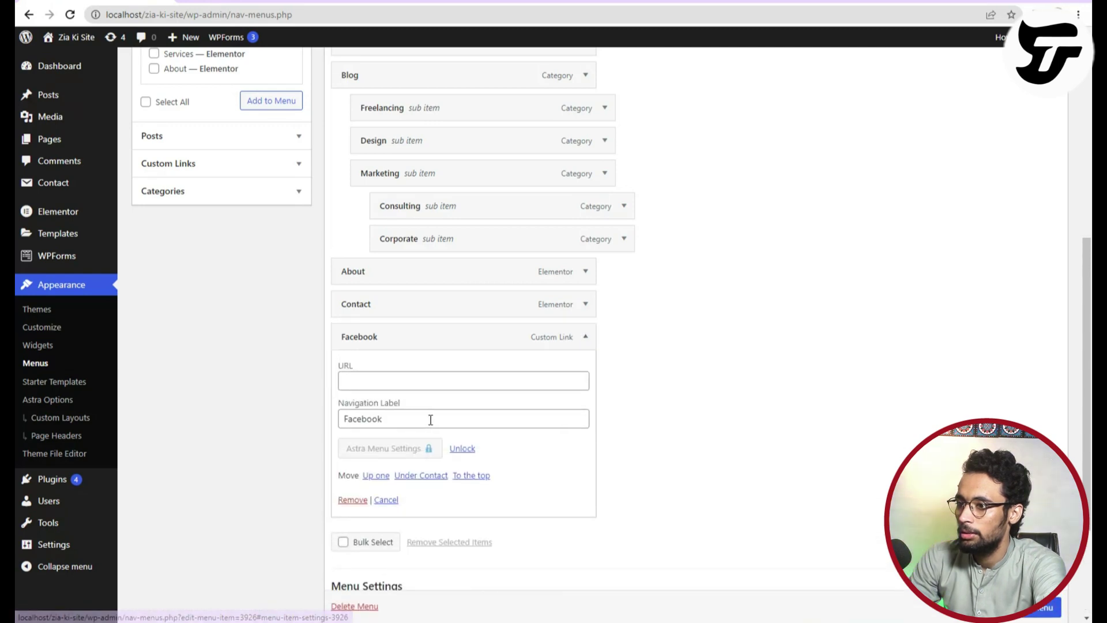
pyautogui.click(385, 381)
pyautogui.write('ht')
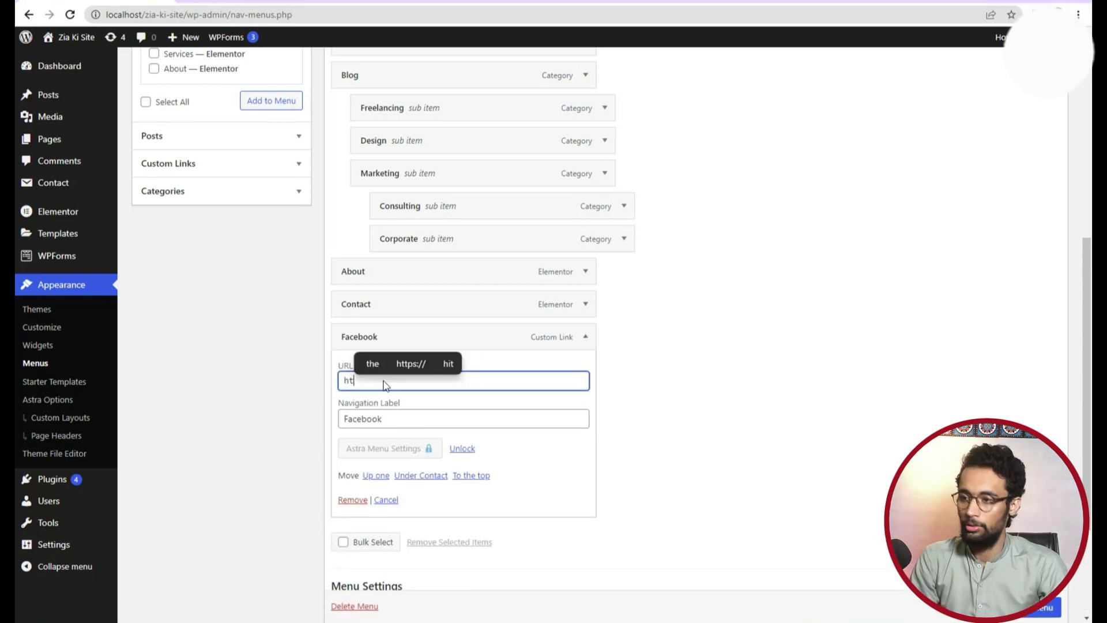
pyautogui.write('tps://facebook.com/')
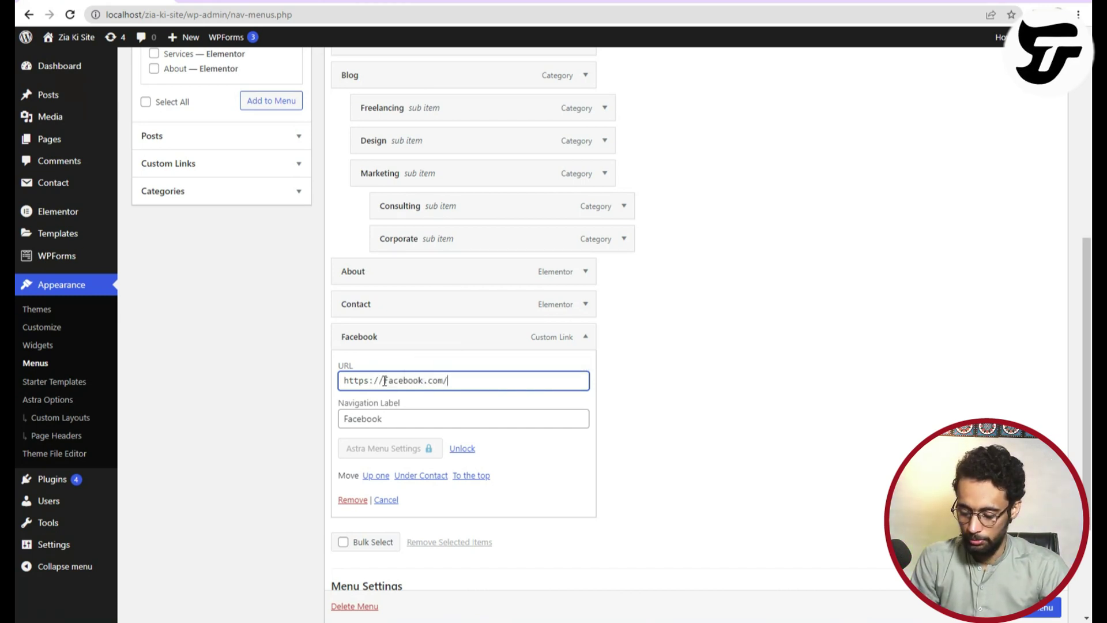
pyautogui.write('ziaakamal')
pyautogui.scroll(1, 370, 415)
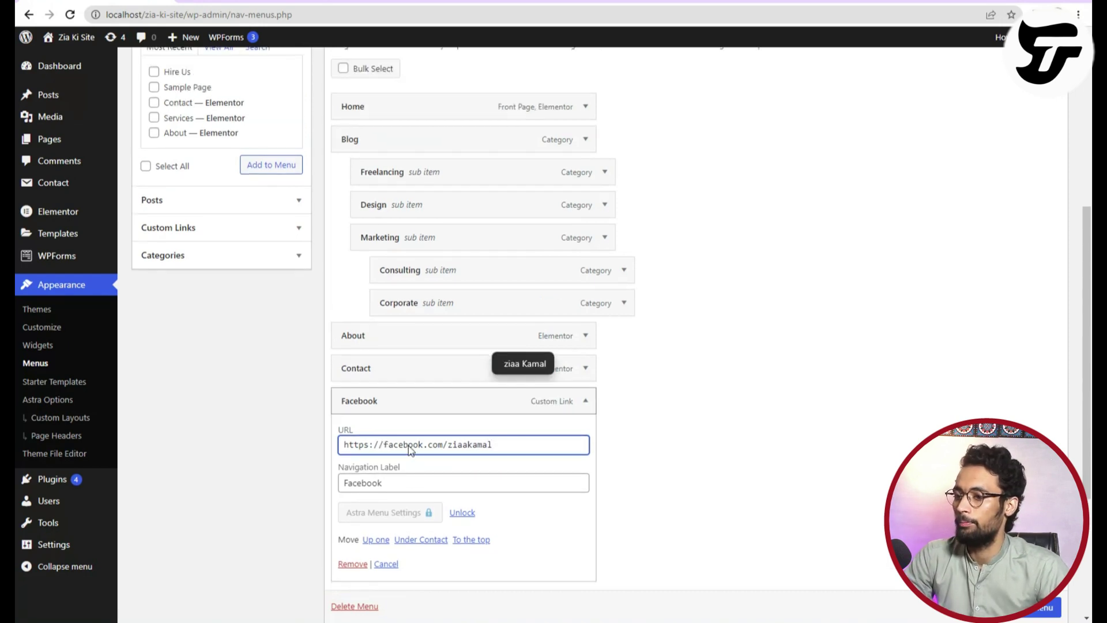
pyautogui.scroll(-3, 351, 461)
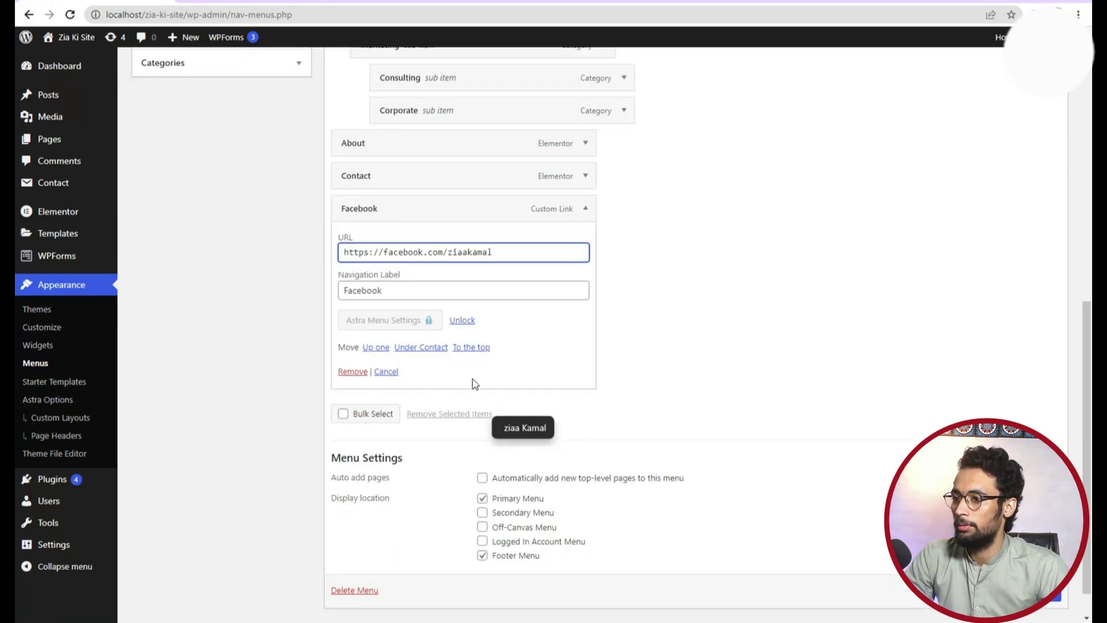
pyautogui.click(472, 379)
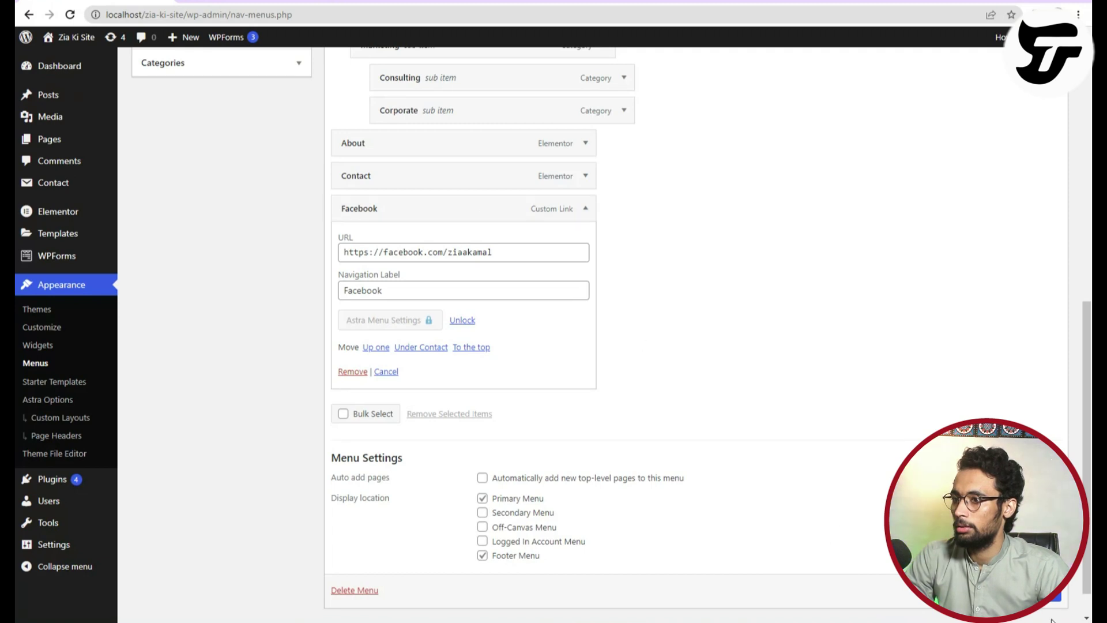
pyautogui.scroll(-2, 1050, 611)
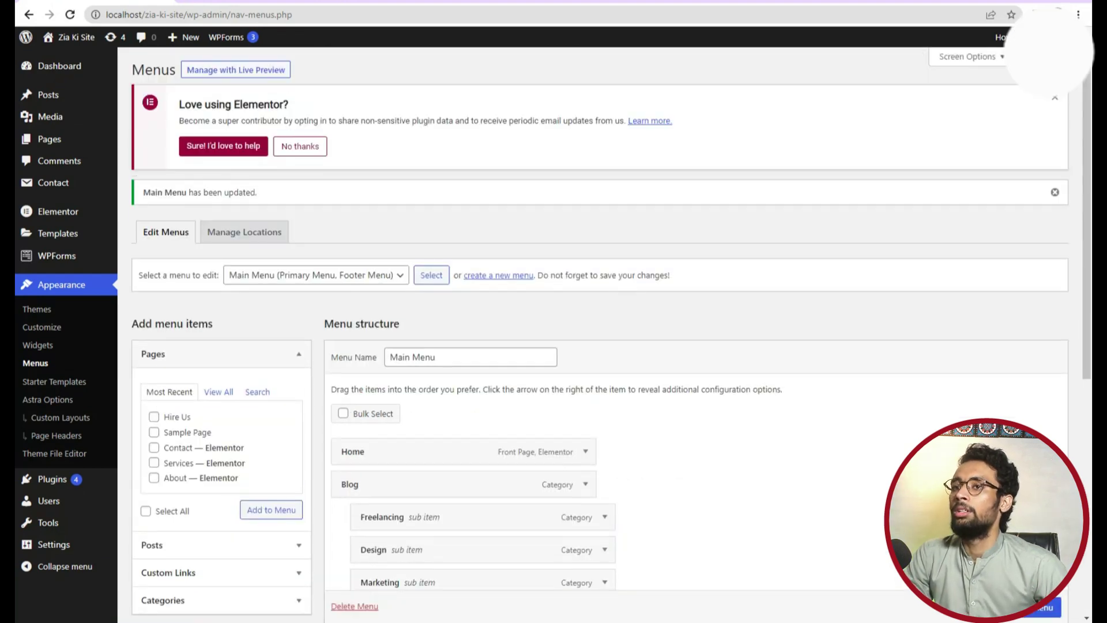
pyautogui.scroll(-7, 409, 500)
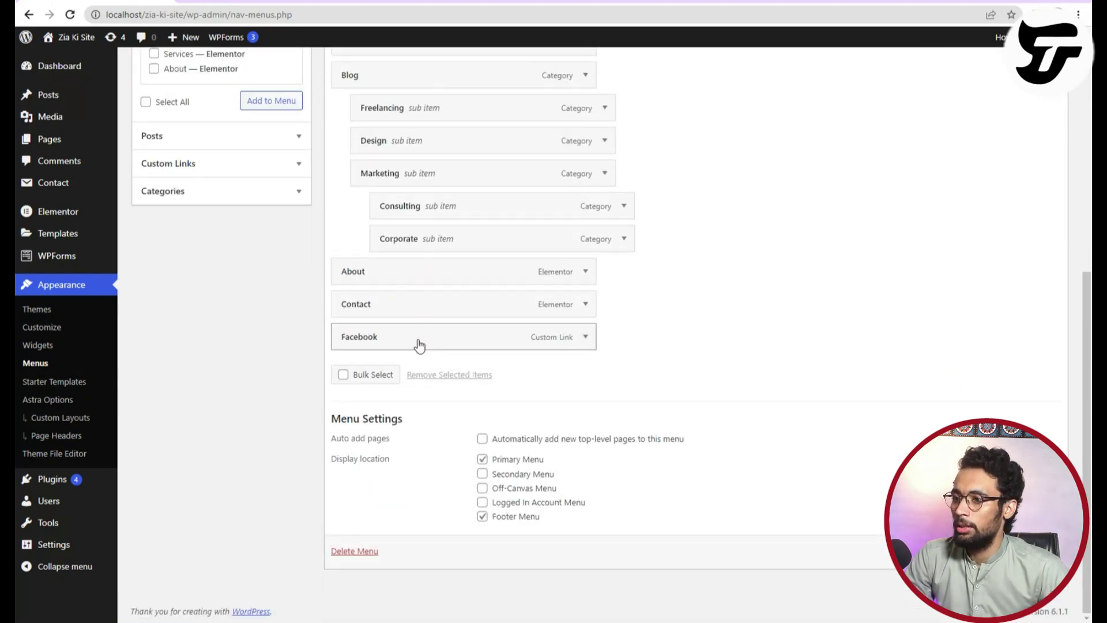
# Reload the live site and follow its Facebook menu link to the profile page.
pyautogui.click(586, 341)
pyautogui.click(586, 341)
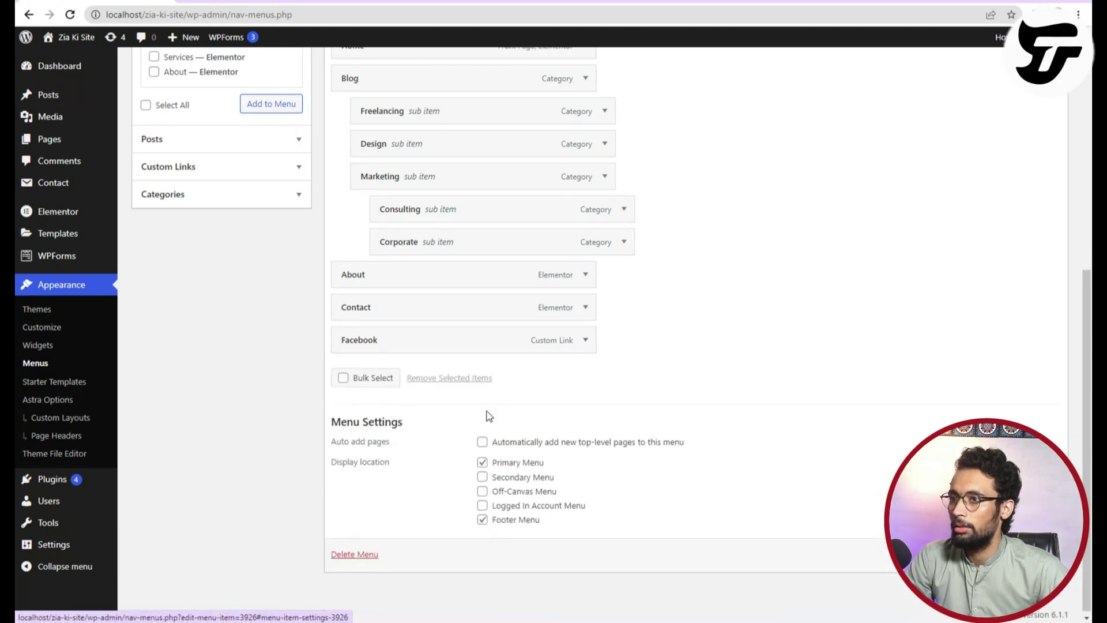
pyautogui.click(230, 2)
pyautogui.click(71, 15)
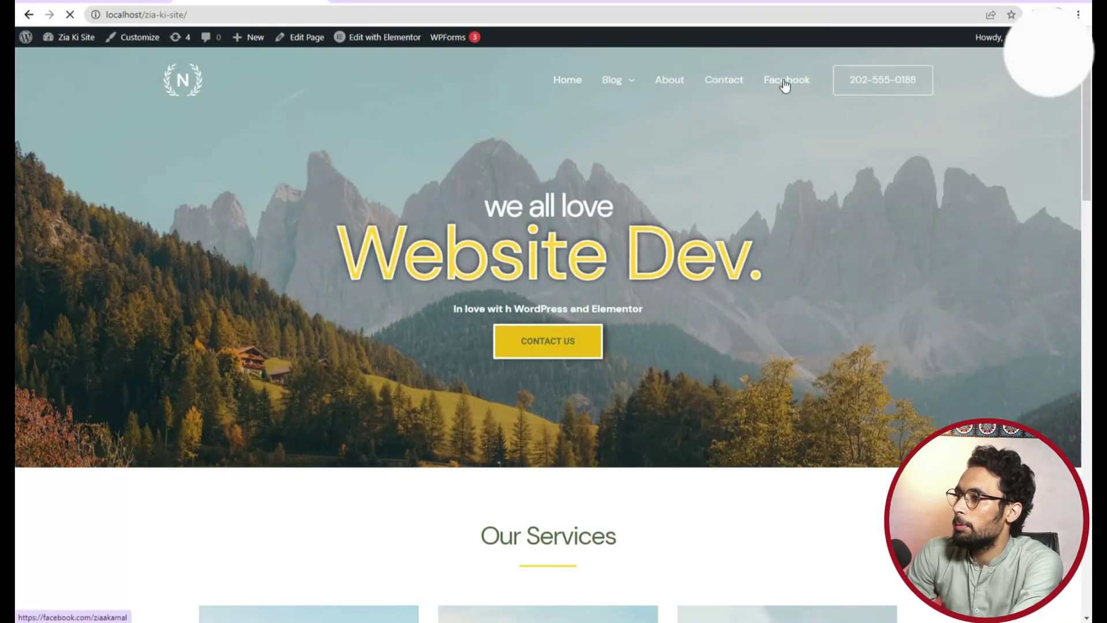
pyautogui.click(784, 81)
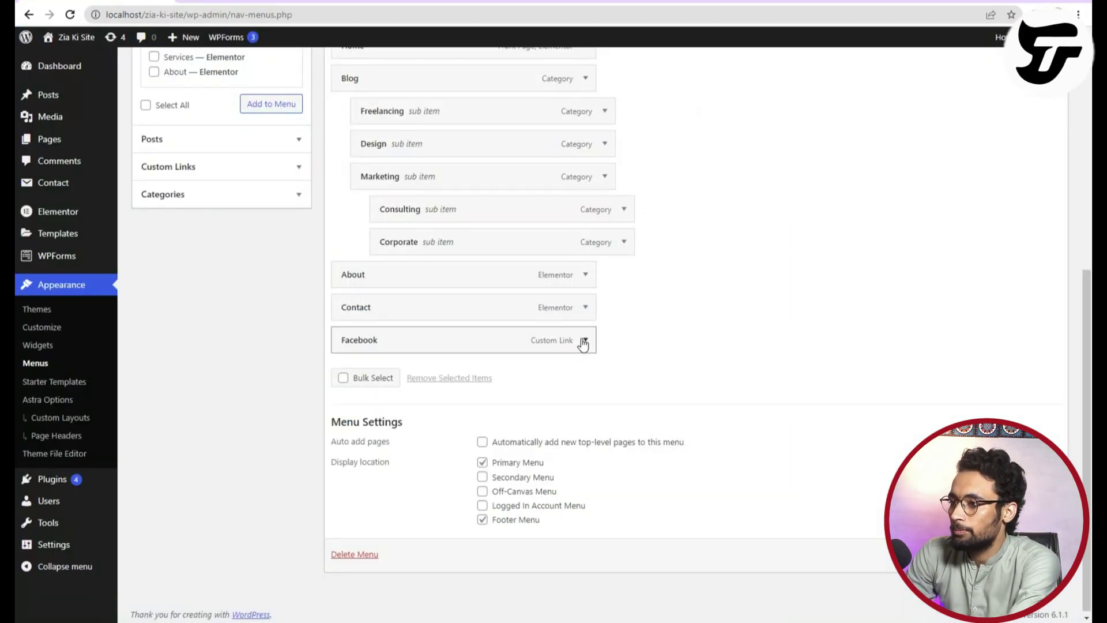
# Check the Facebook item and Custom Links panel, then leave unsaved changes for the Theme File Editor.
pyautogui.click(584, 342)
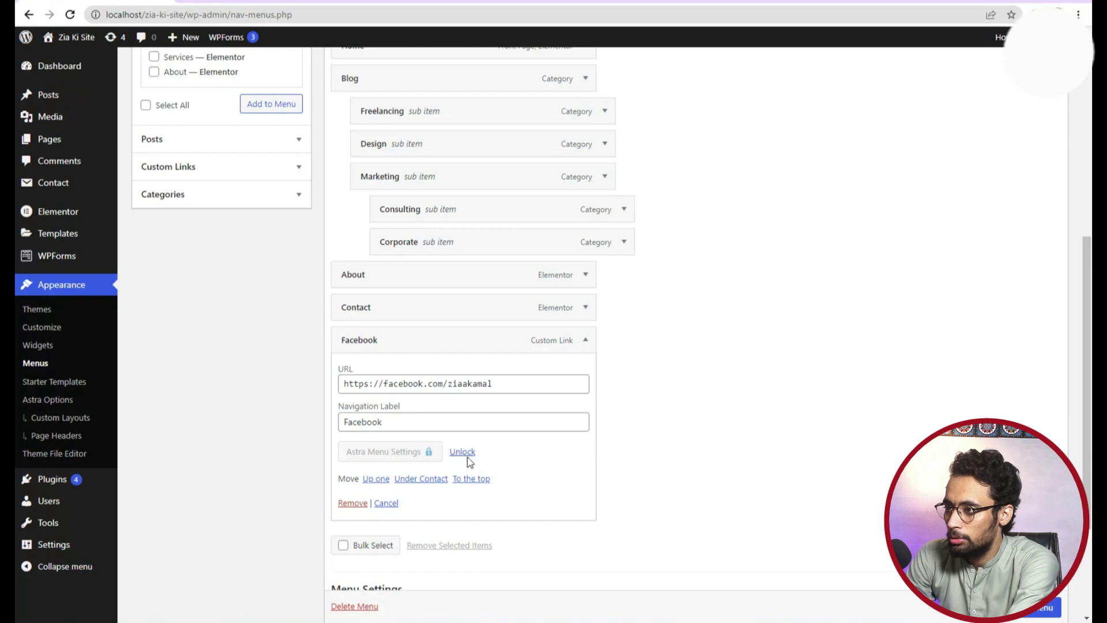
pyautogui.scroll(5, 391, 349)
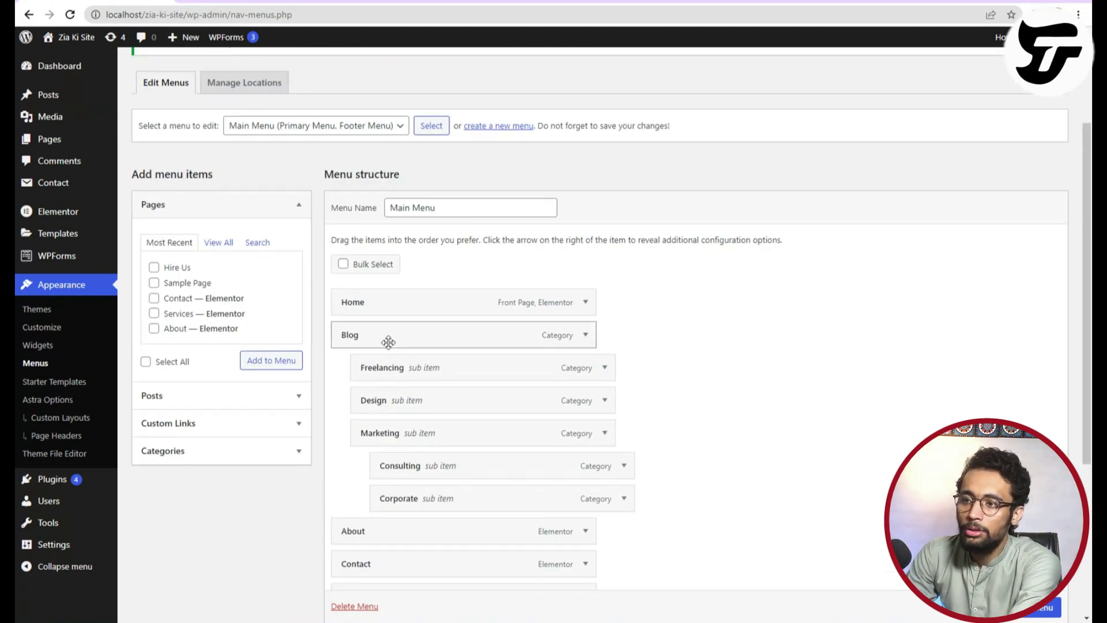
pyautogui.click(179, 421)
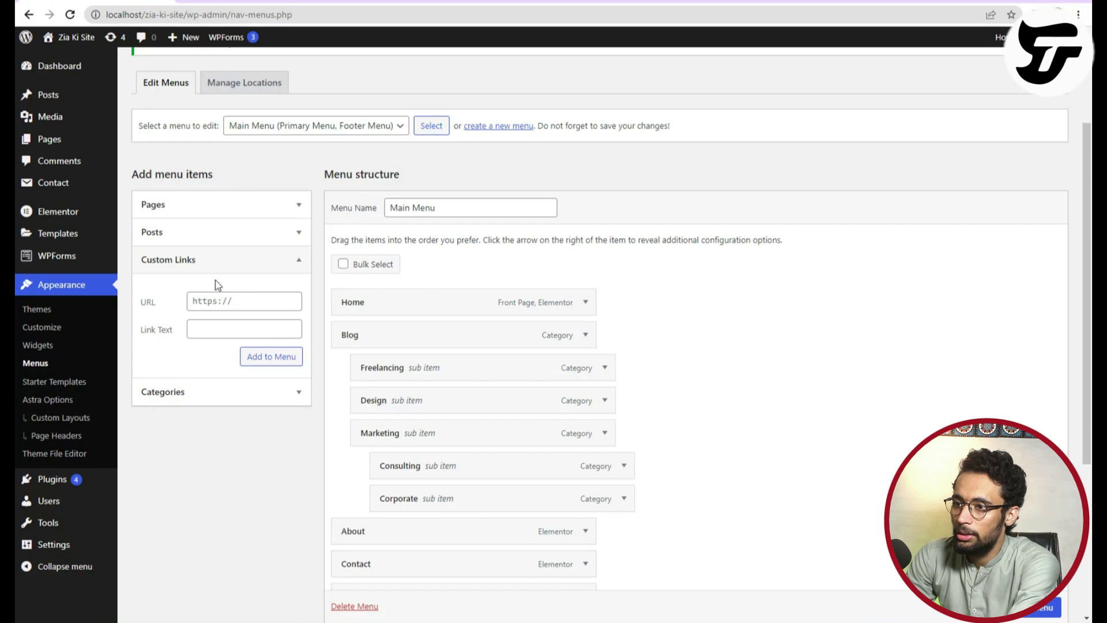
pyautogui.click(224, 260)
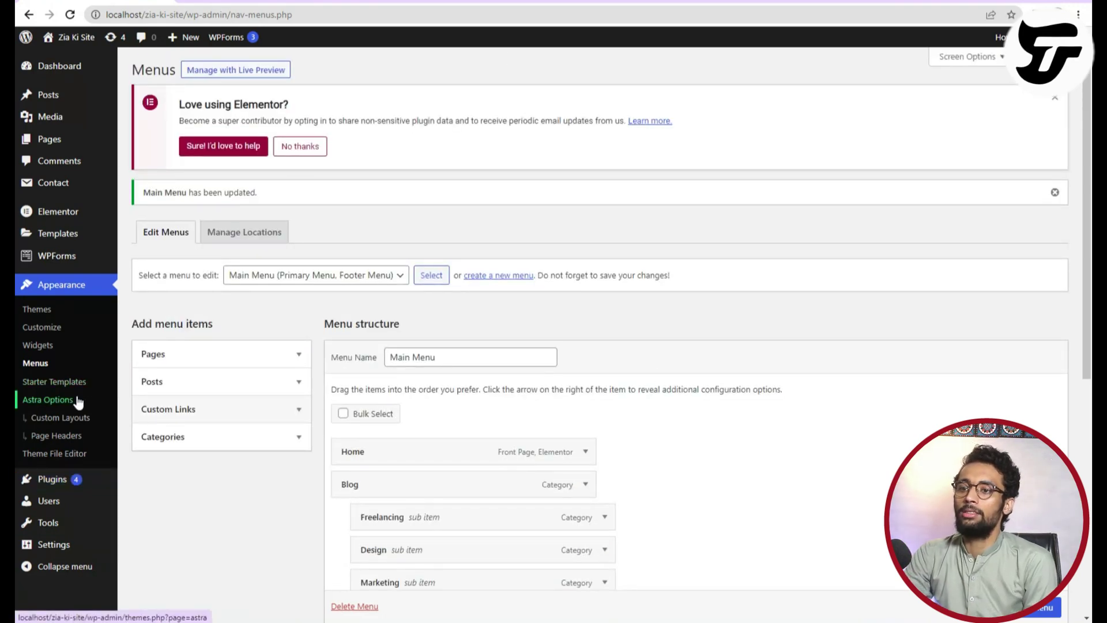
pyautogui.click(64, 453)
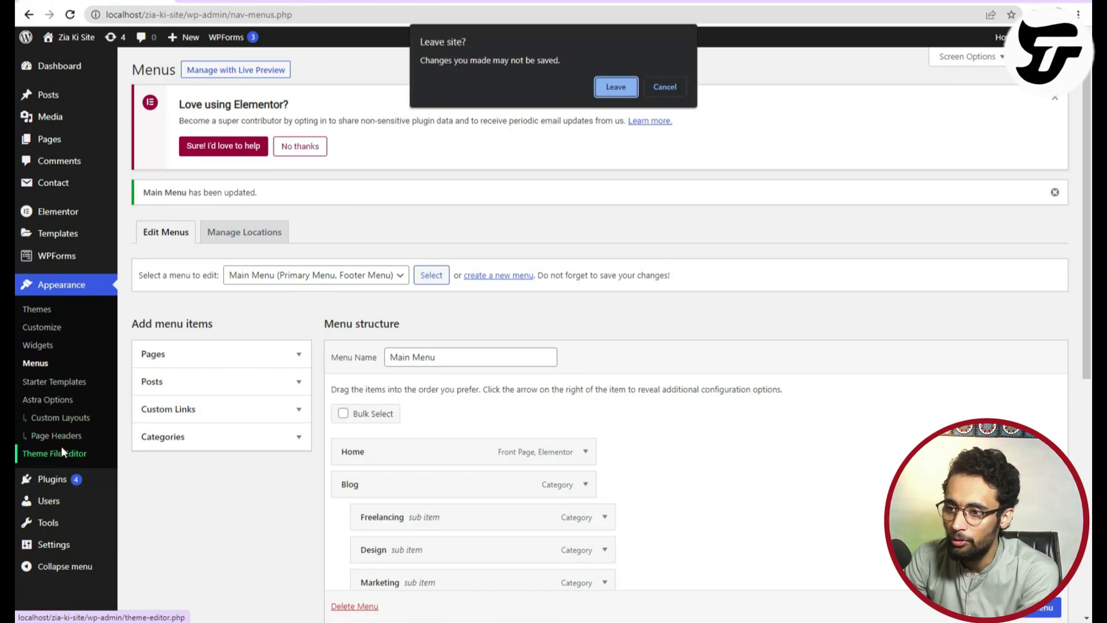
pyautogui.click(617, 87)
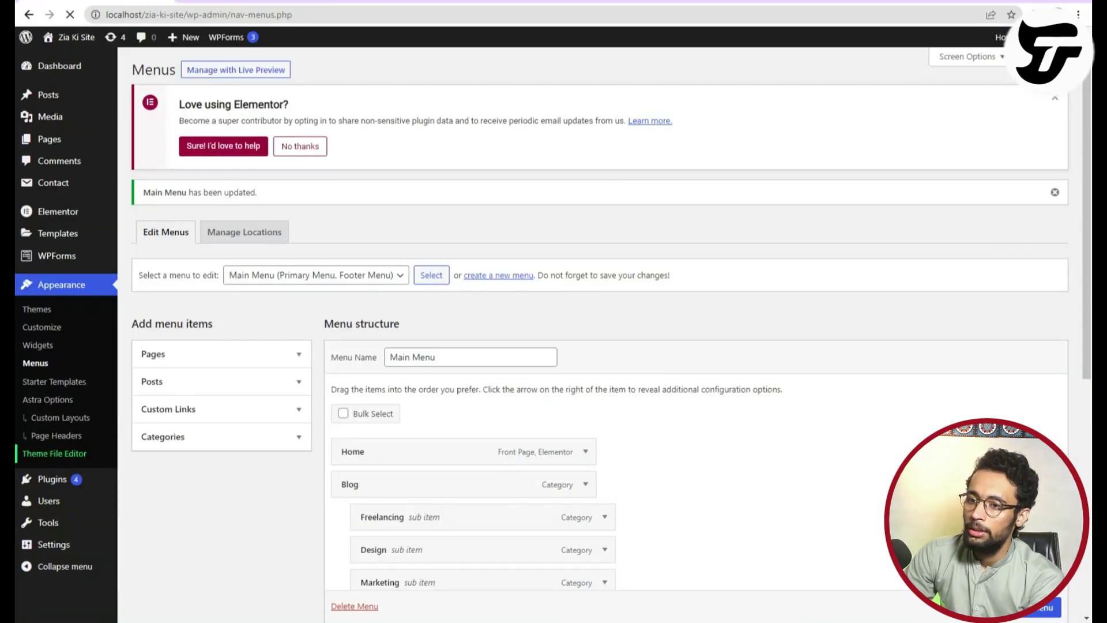
# Open the Theme File Editor and accept the Heads up! direct-editing warning.
pyautogui.click(20, 460)
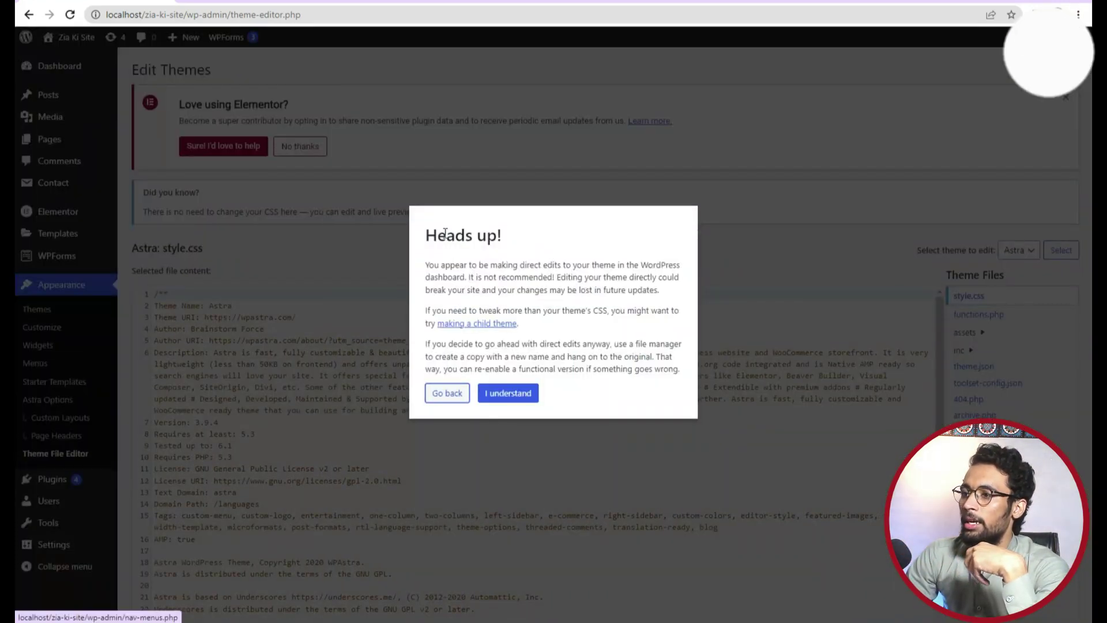
pyautogui.moveTo(427, 237); pyautogui.dragTo(515, 244)
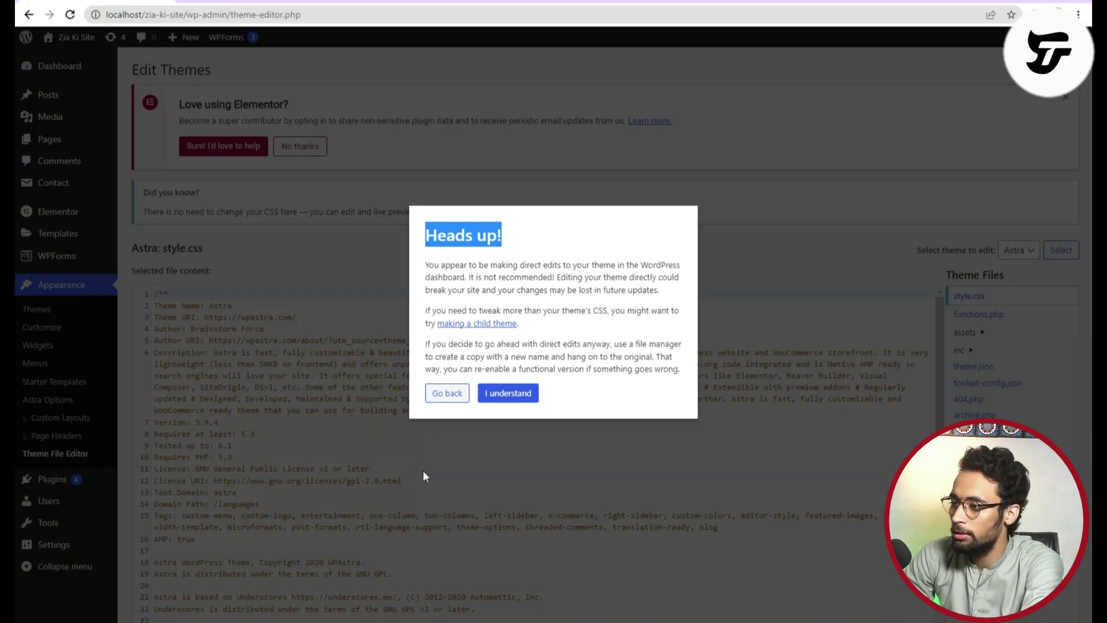
pyautogui.click(500, 394)
pyautogui.scroll(-5, 500, 394)
pyautogui.scroll(4, 500, 394)
pyautogui.scroll(-3, 1043, 320)
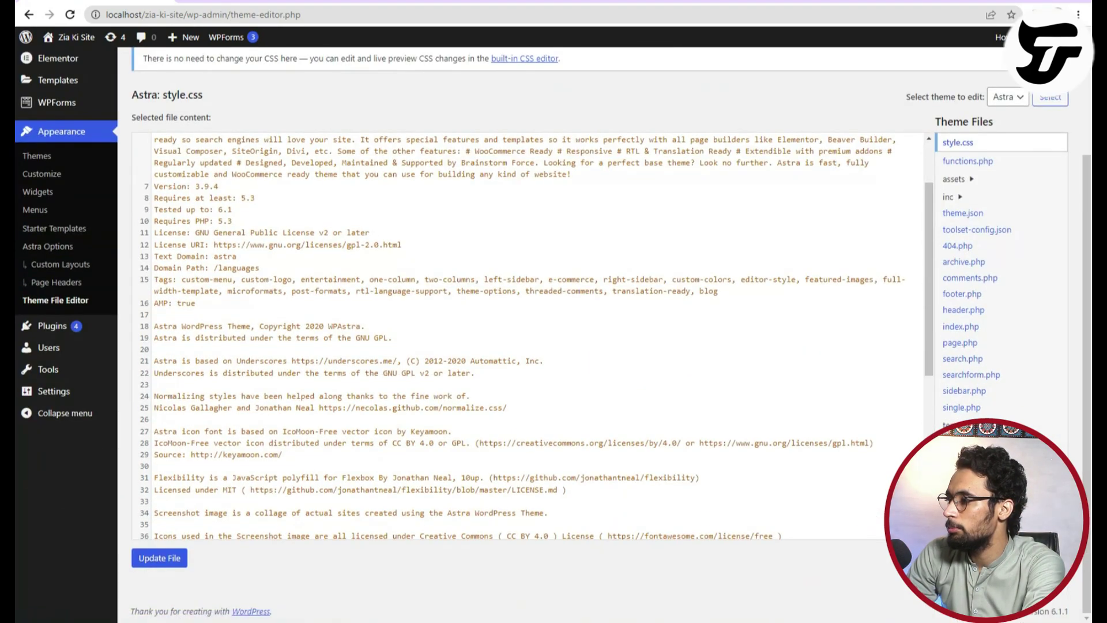
pyautogui.scroll(3, 946, 242)
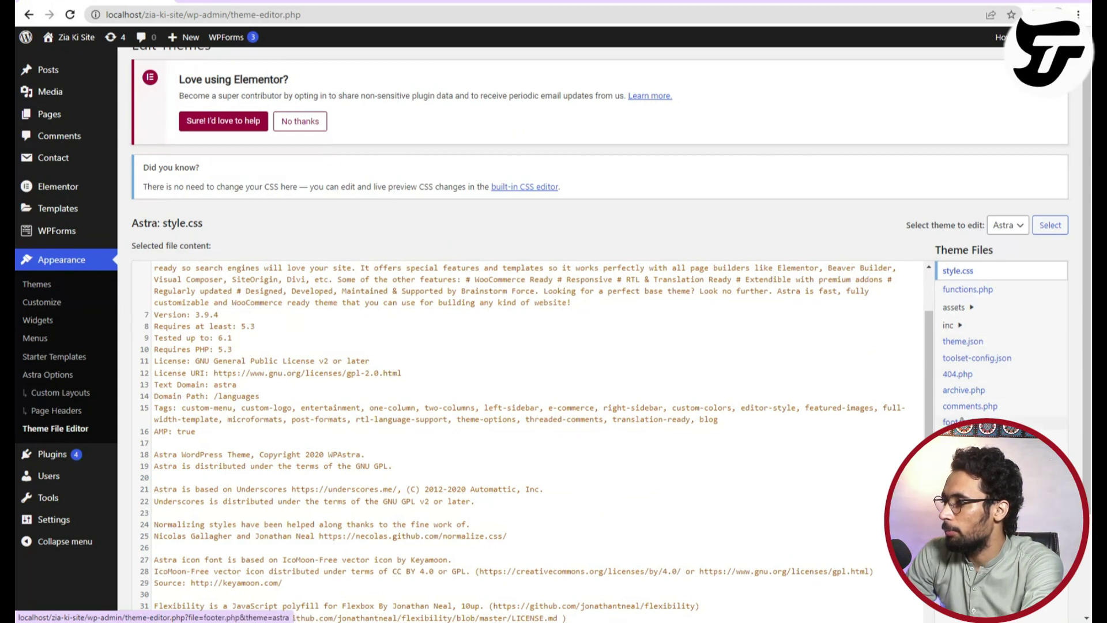
# Open Astra's header.php from the Theme Files list and scroll through its code.
pyautogui.click(961, 343)
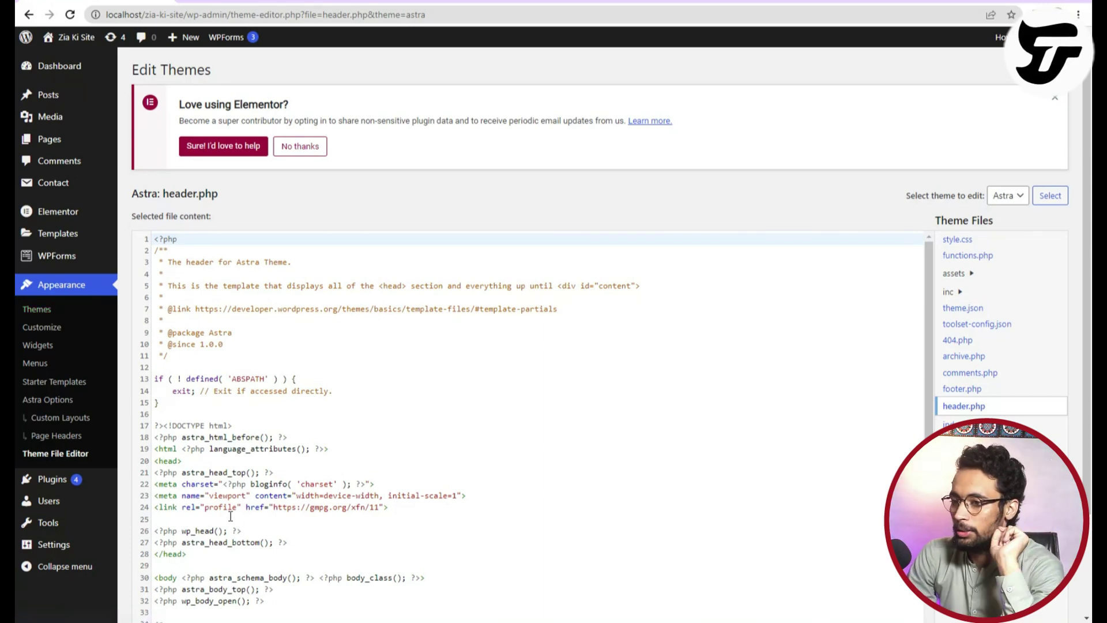
pyautogui.scroll(-6, 224, 506)
pyautogui.scroll(6, 225, 505)
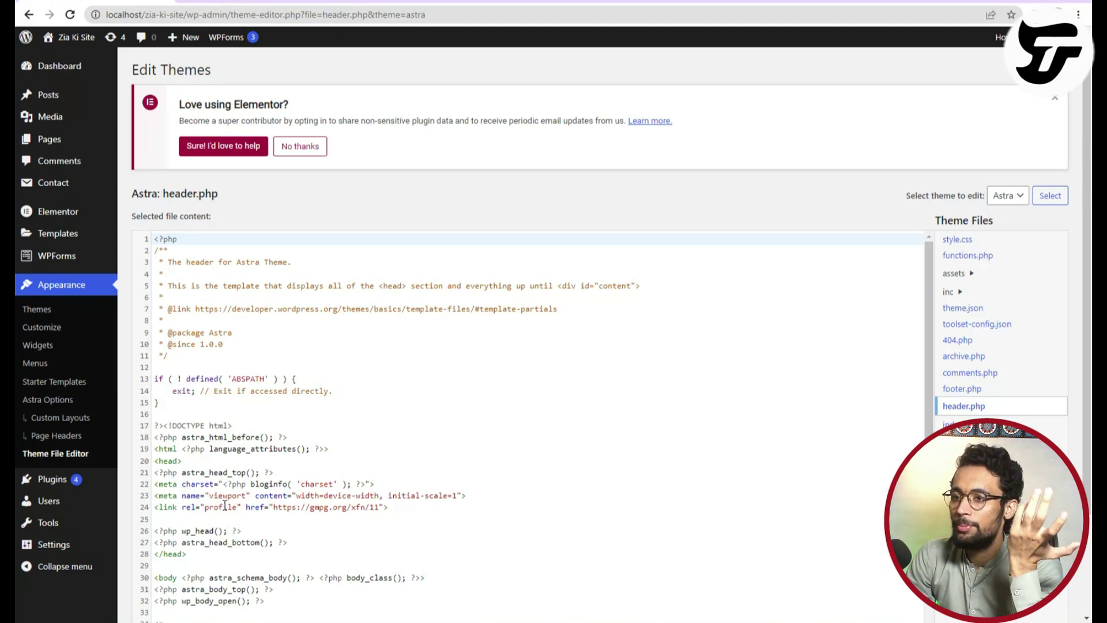
pyautogui.scroll(-6, 238, 509)
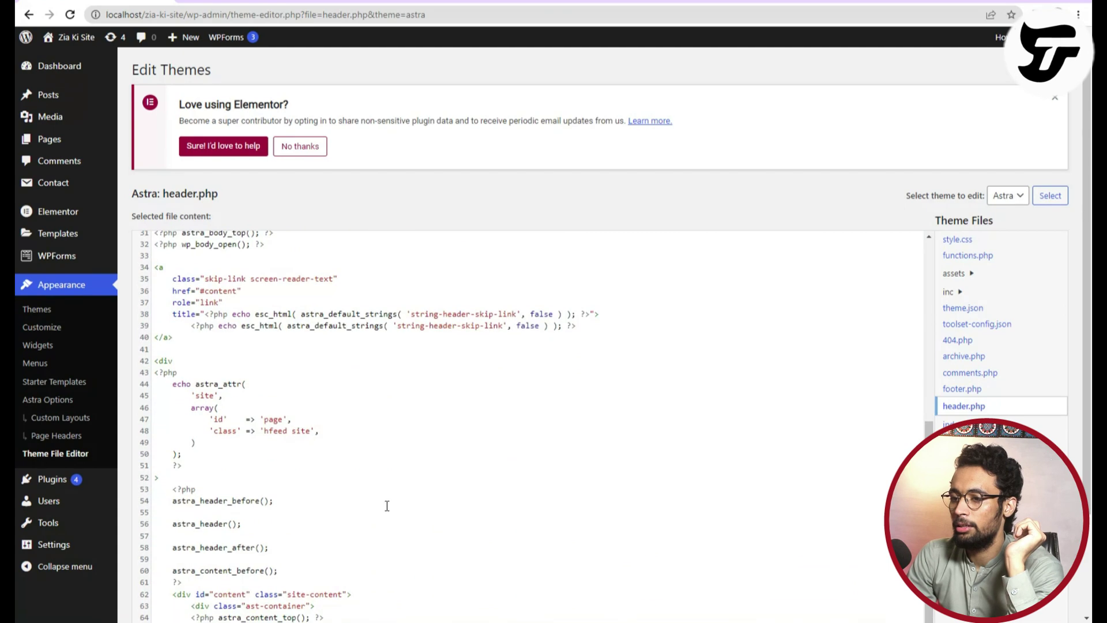
pyautogui.scroll(-3, 386, 504)
pyautogui.scroll(3, 385, 504)
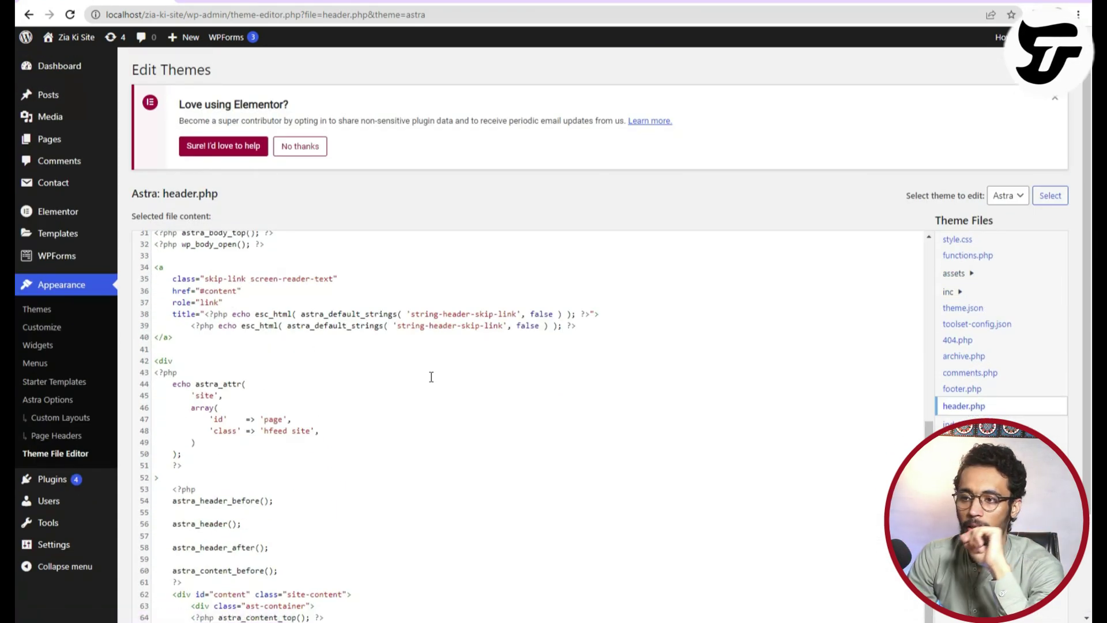
pyautogui.scroll(-2, 417, 405)
pyautogui.scroll(6, 417, 404)
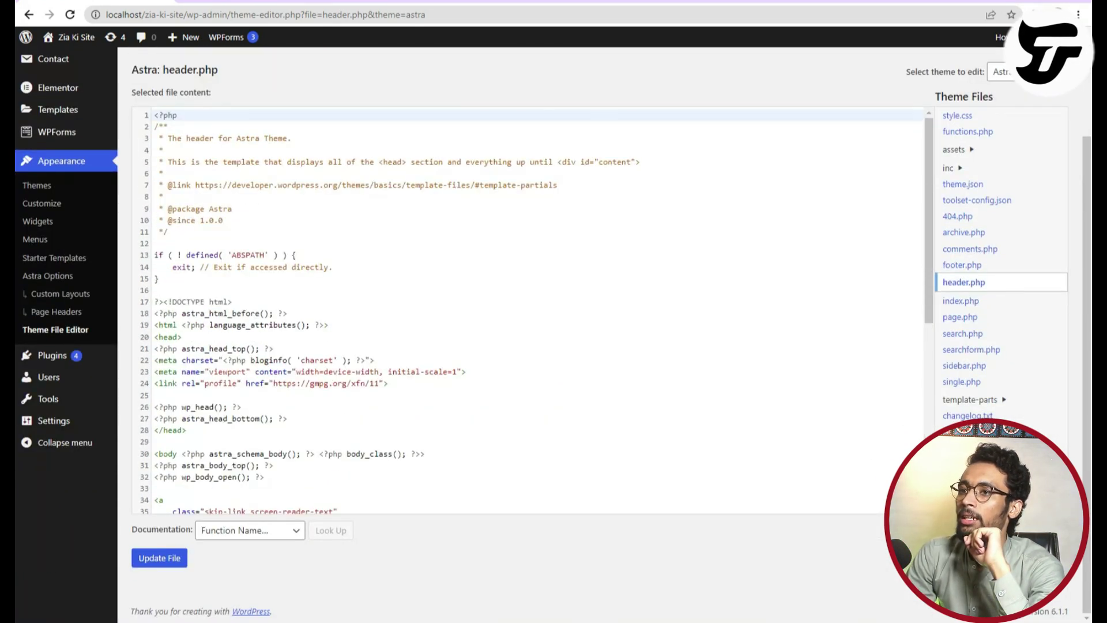
pyautogui.hotkey('ctrl', 't')
# Search Google for 'Code for social media icon on wordpress website'.
pyautogui.write('faceb')
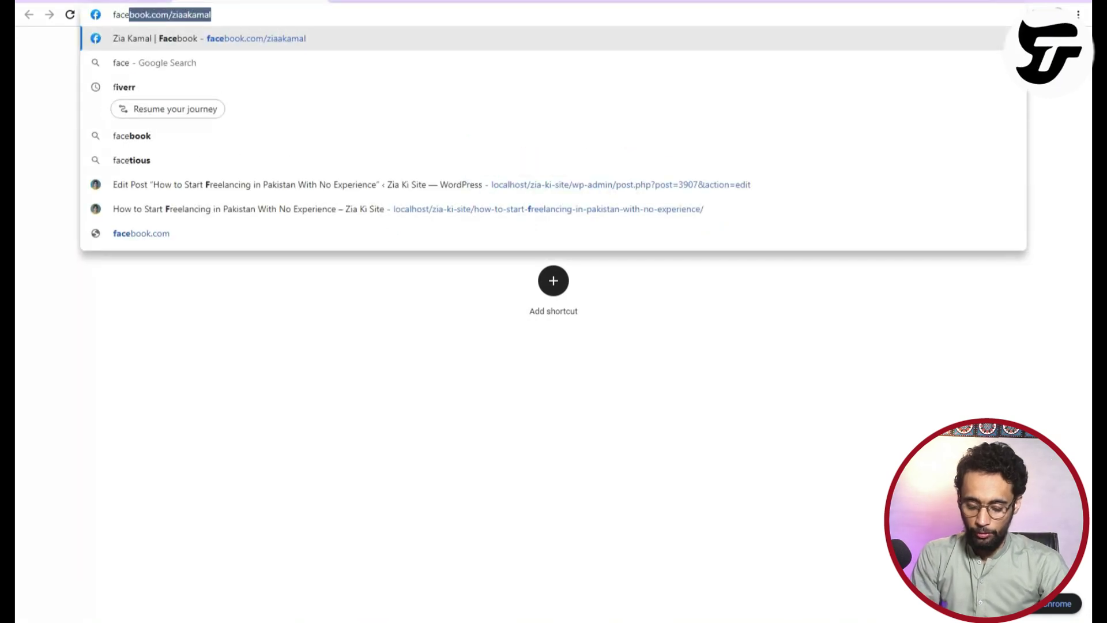
pyautogui.press('BackSpace')
pyautogui.press('BackSpace')
pyautogui.press('BackSpace')
pyautogui.press('BackSpace')
pyautogui.press('BackSpace')
pyautogui.press('BackSpace')
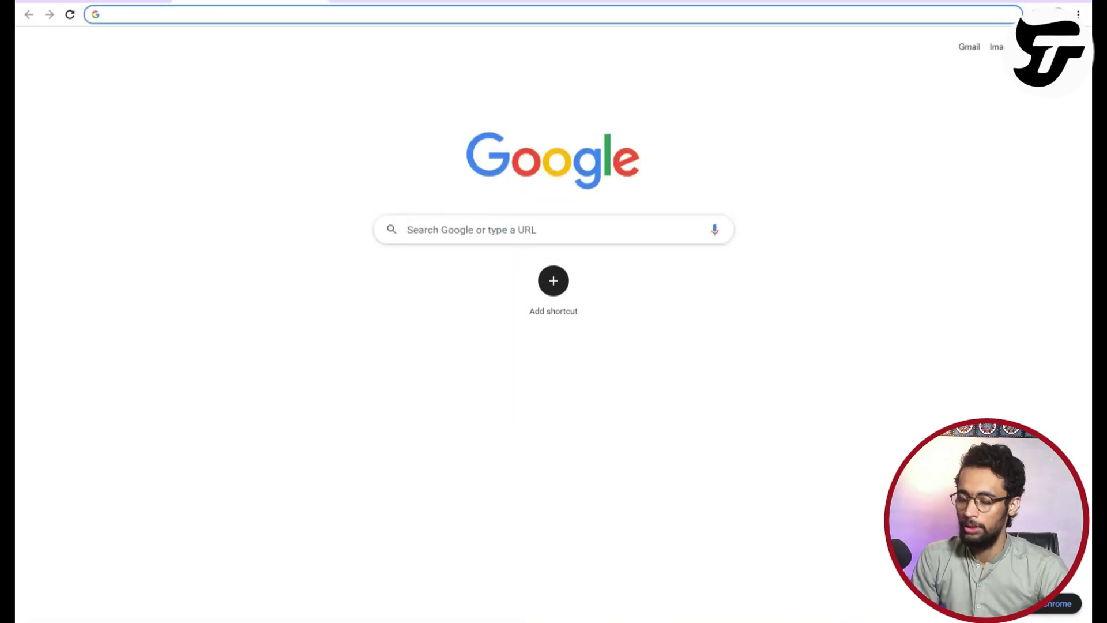
pyautogui.write('Code for')
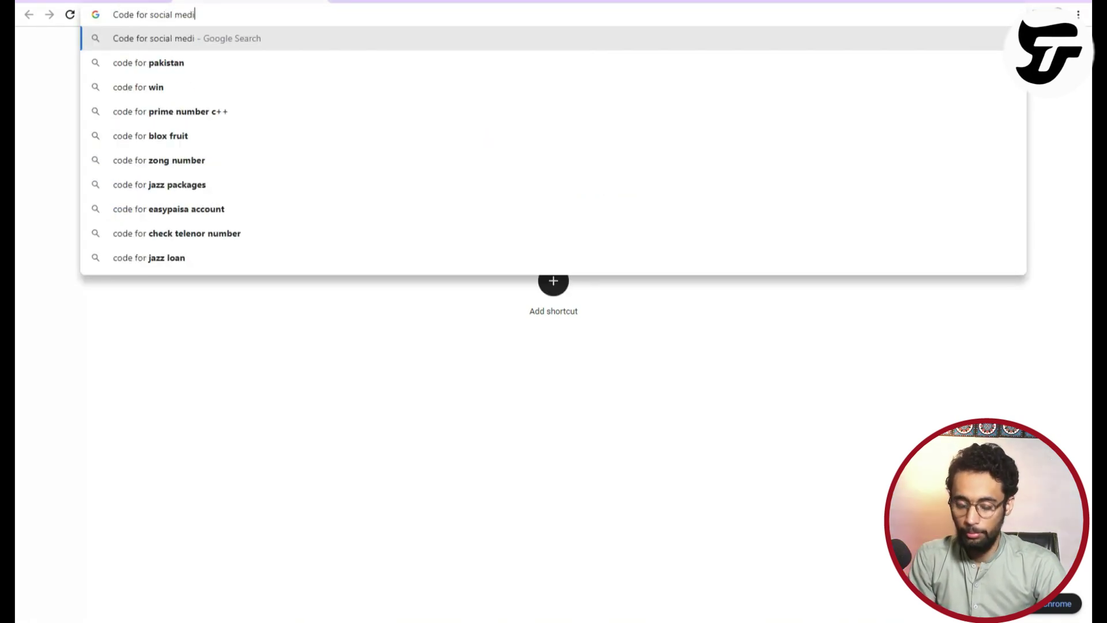
pyautogui.write(' social media icon')
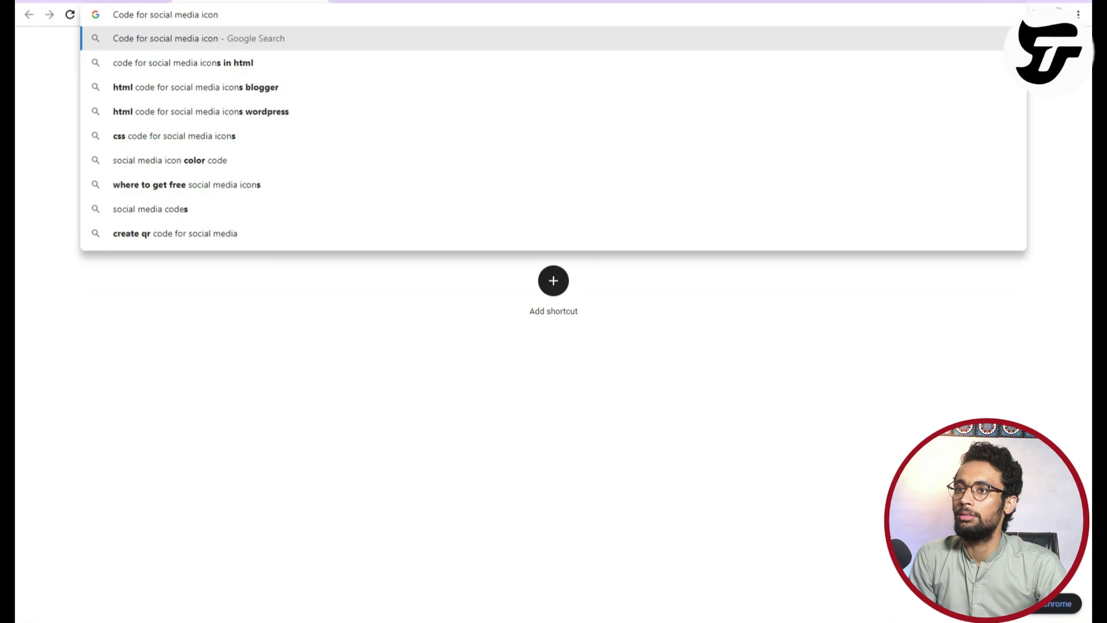
pyautogui.write(' on ')
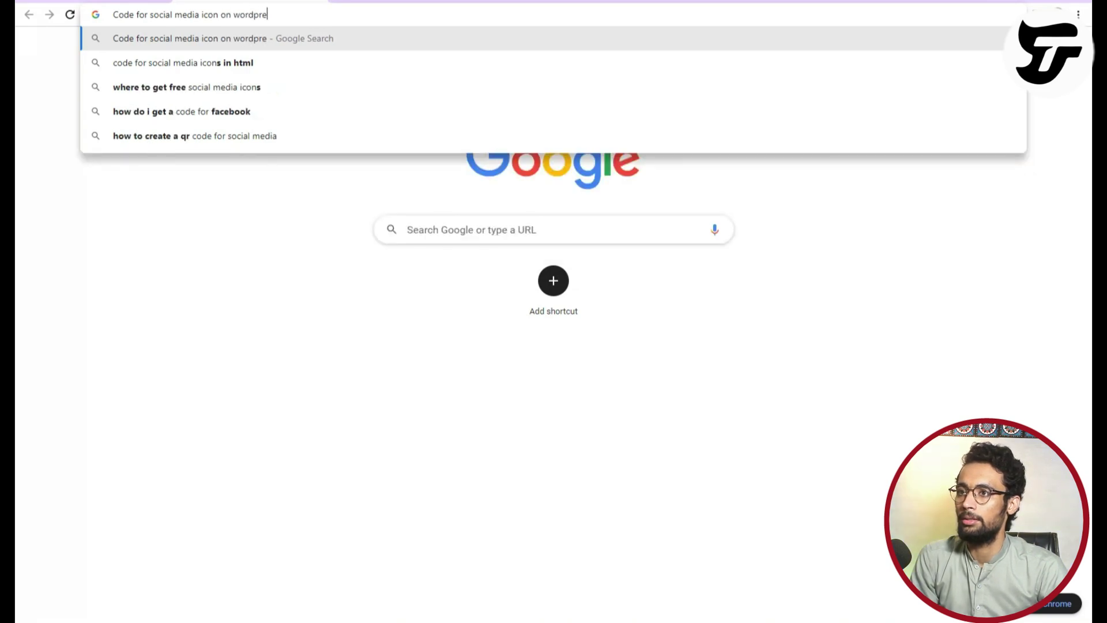
pyautogui.write('wordpress websiye')
pyautogui.press('BackSpace')
pyautogui.press('BackSpace')
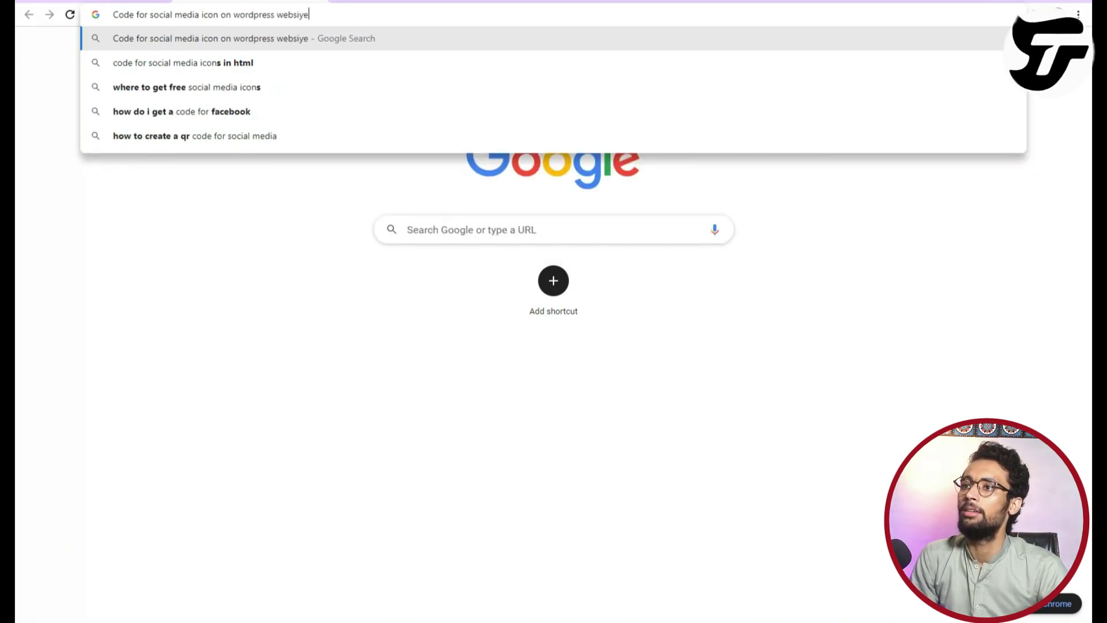
pyautogui.write('te')
pyautogui.press('Return')
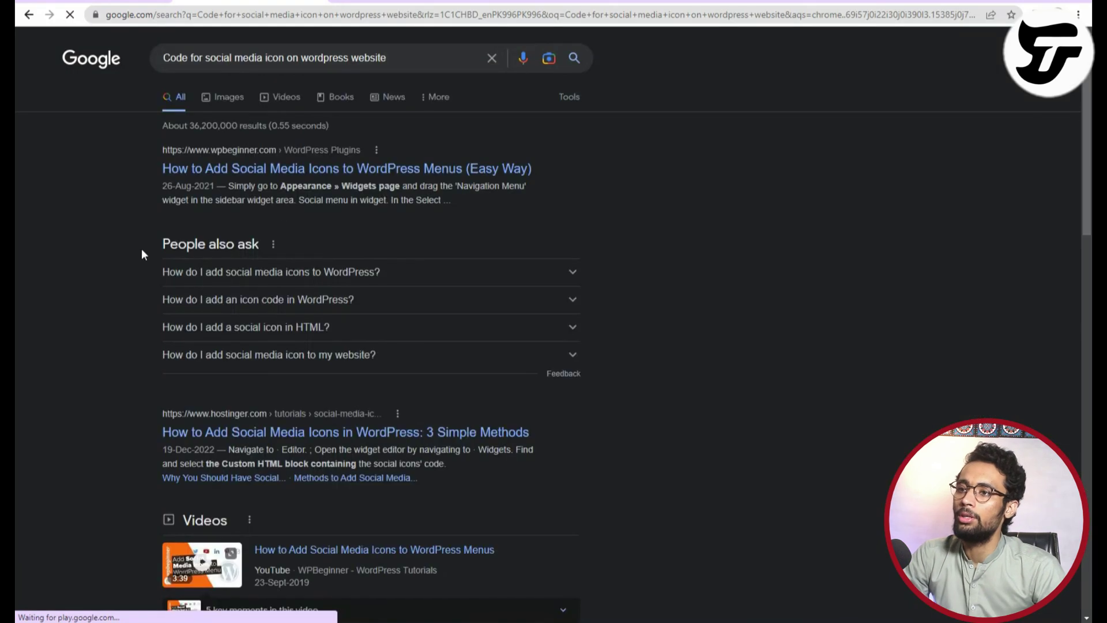
# Read the WPBeginner guide on social media icons in WordPress menus, then return to the theme editor.
pyautogui.click(255, 168)
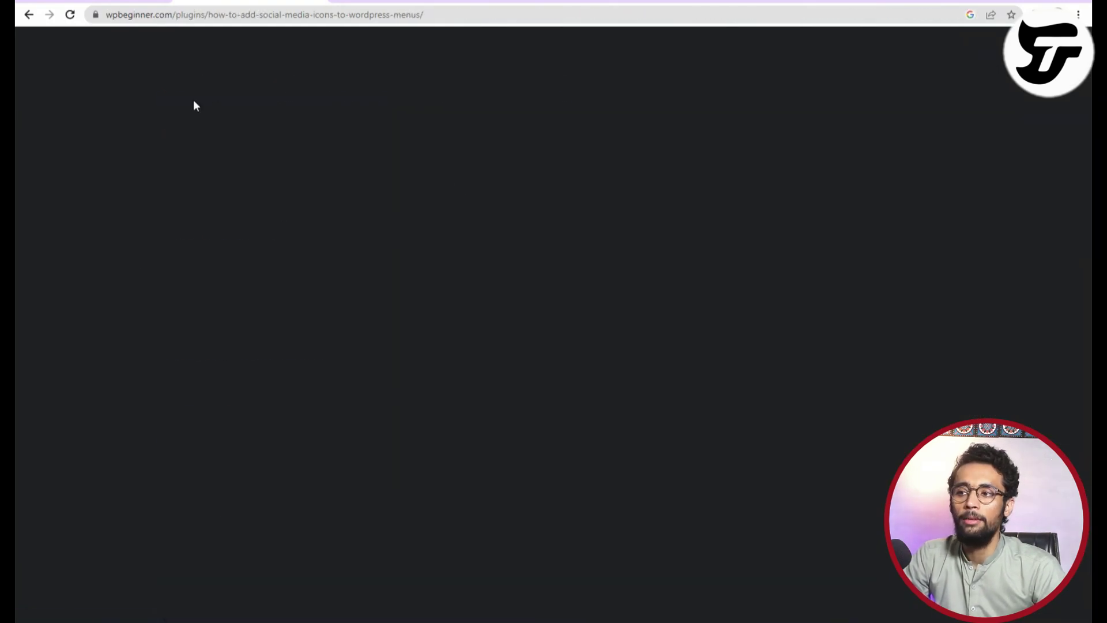
pyautogui.scroll(-6, 309, 354)
pyautogui.scroll(-20, 389, 383)
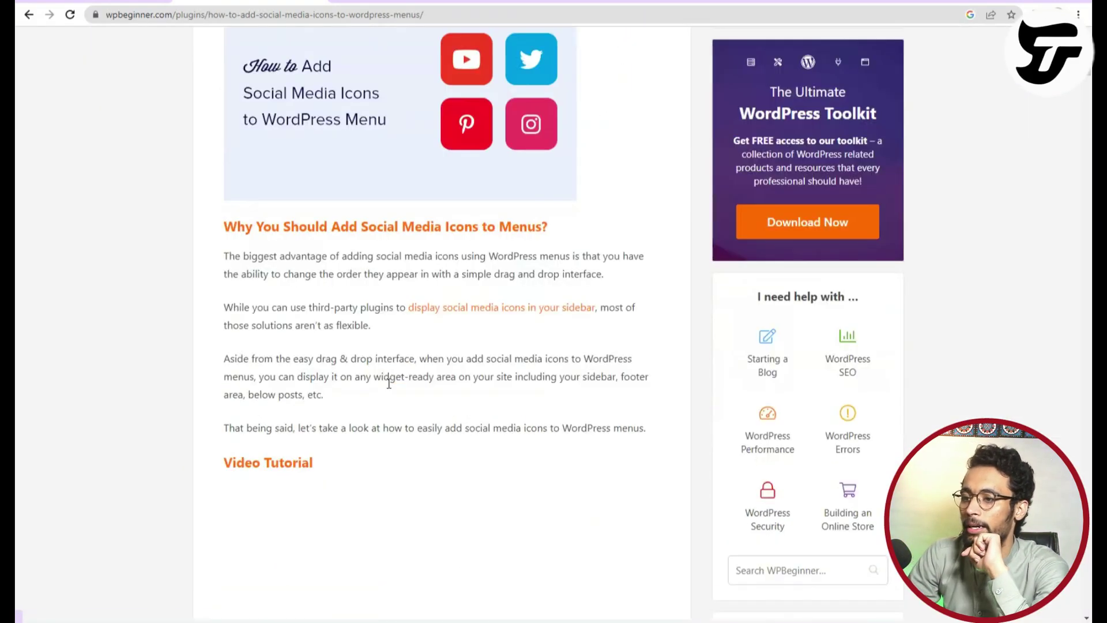
pyautogui.scroll(-20, 390, 386)
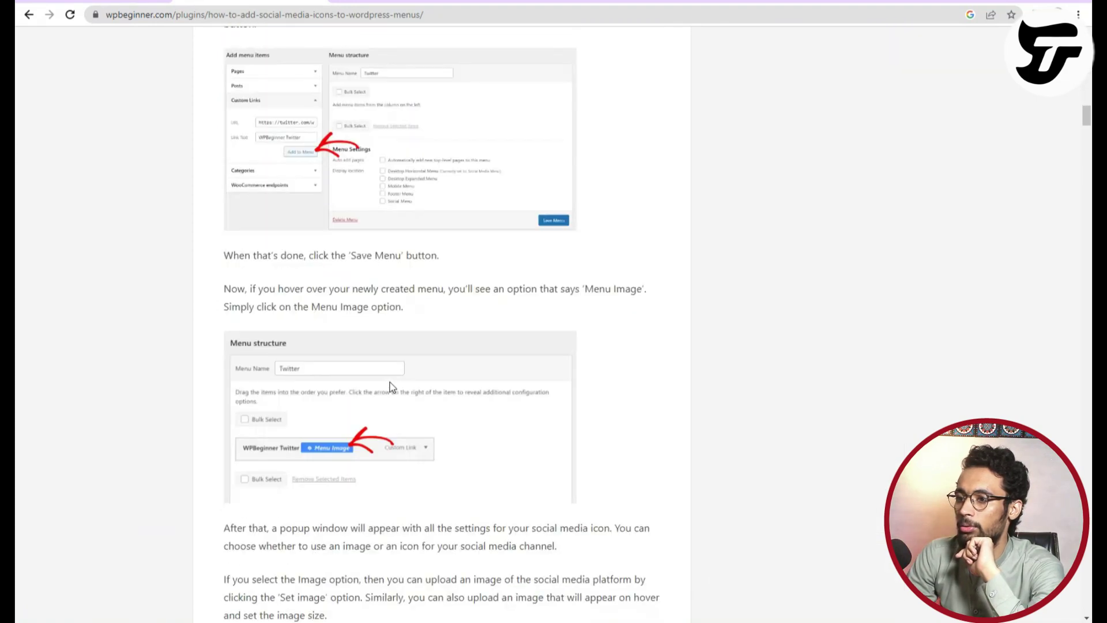
pyautogui.scroll(-20, 390, 387)
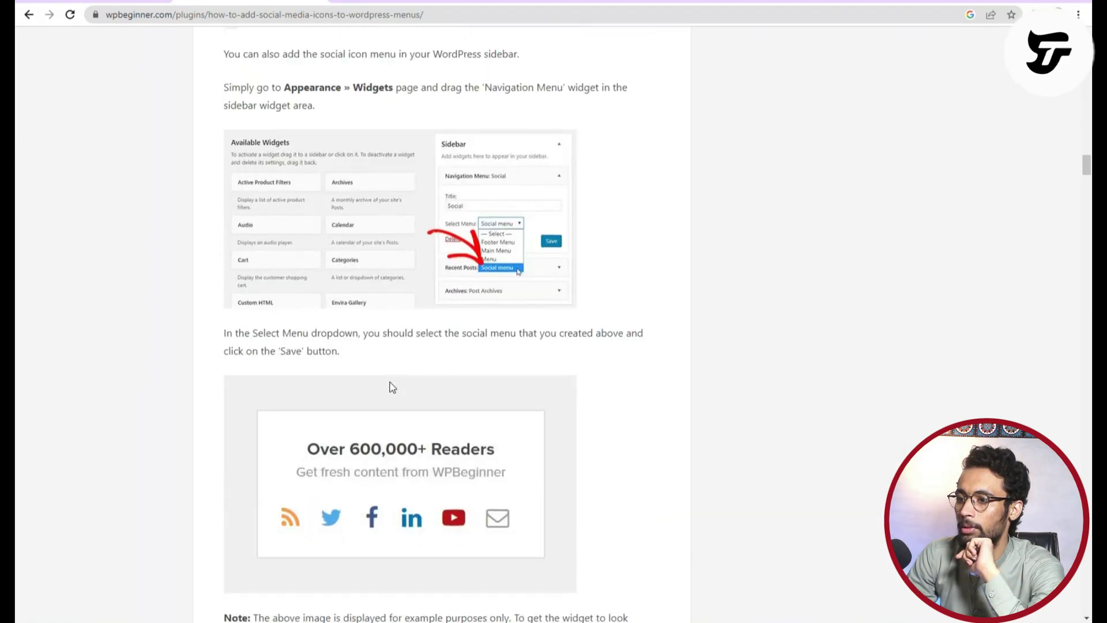
pyautogui.scroll(15, 392, 381)
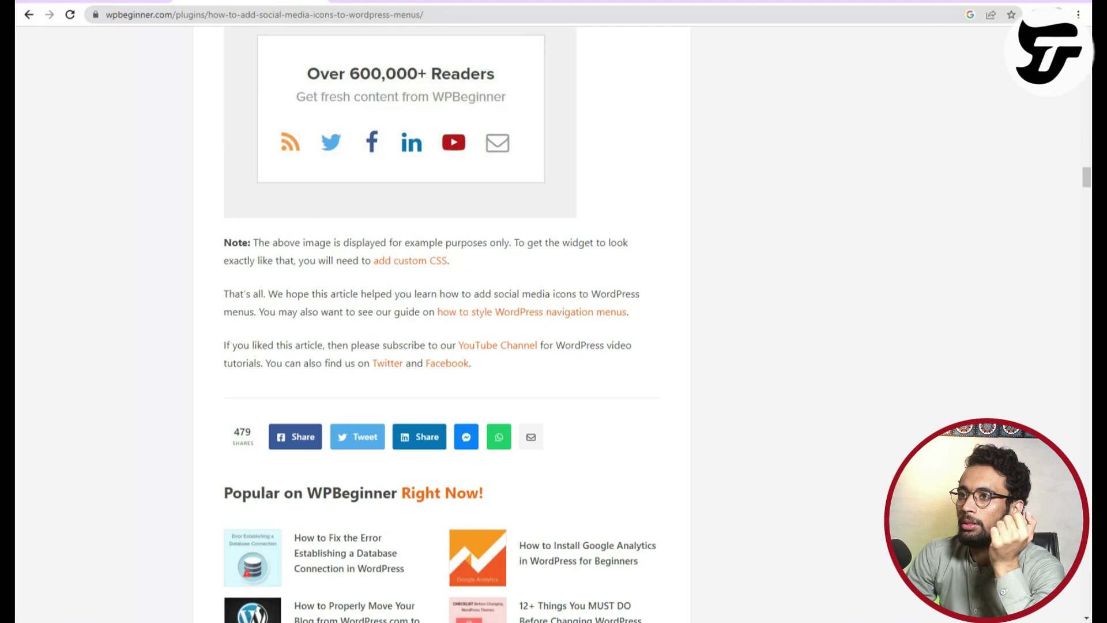
pyautogui.click(321, 1)
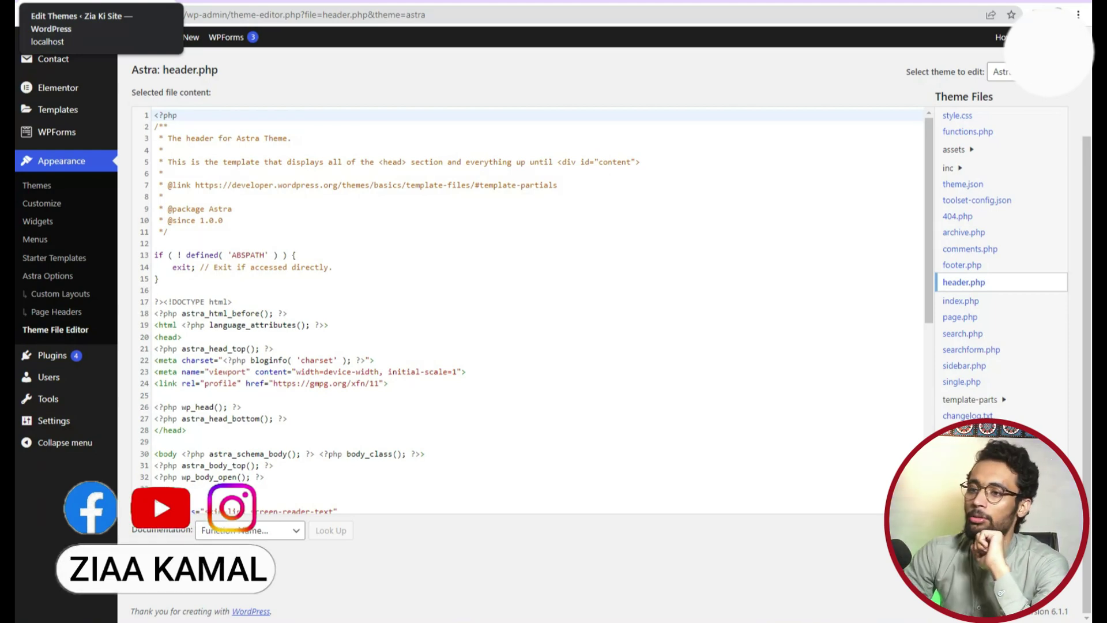
# Scroll through the Astra header.php code in the Theme File Editor.
pyautogui.scroll(-6, 360, 327)
pyautogui.scroll(6, 359, 327)
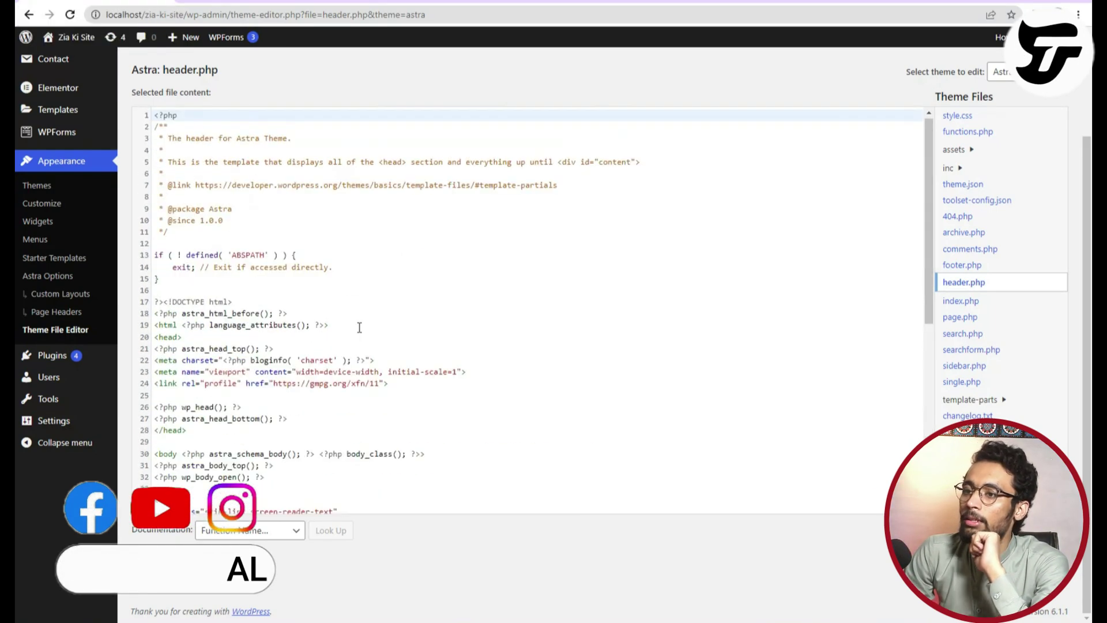
pyautogui.scroll(-6, 383, 346)
pyautogui.scroll(3, 392, 396)
pyautogui.scroll(-4, 383, 395)
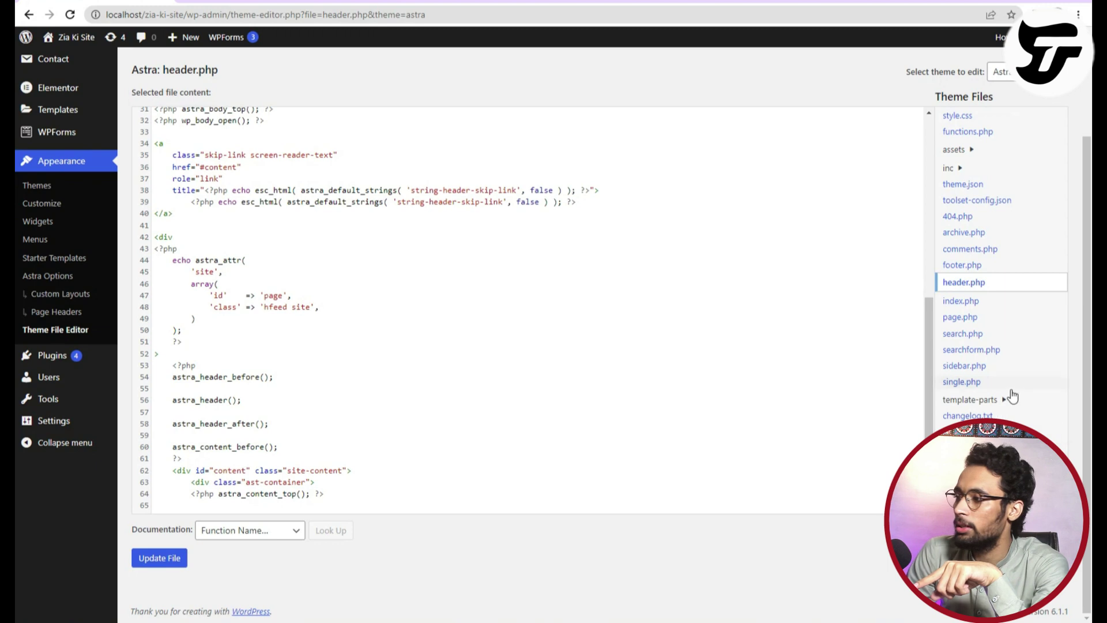
# Open the theme's style.css from the Theme Files list and scroll through it.
pyautogui.click(974, 116)
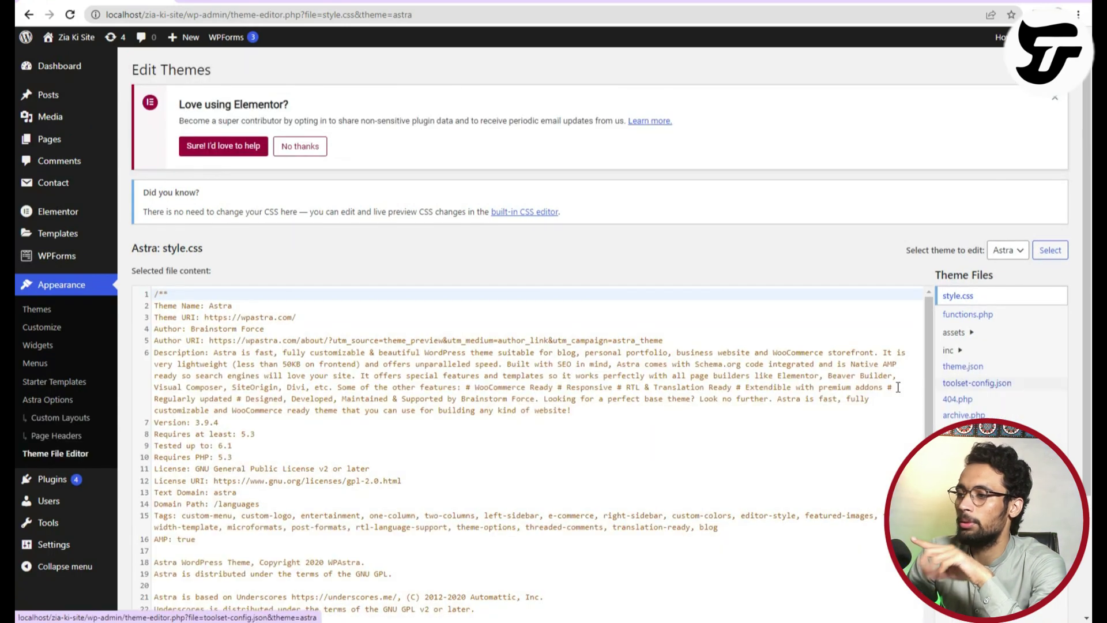
pyautogui.scroll(-5, 252, 448)
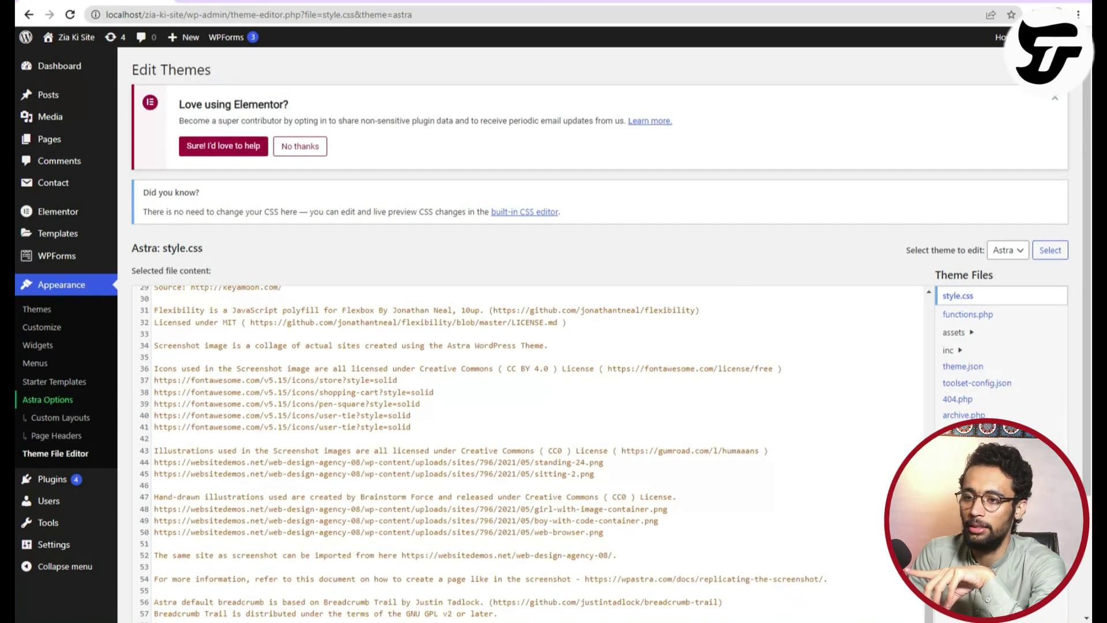
pyautogui.scroll(-3, 32, 436)
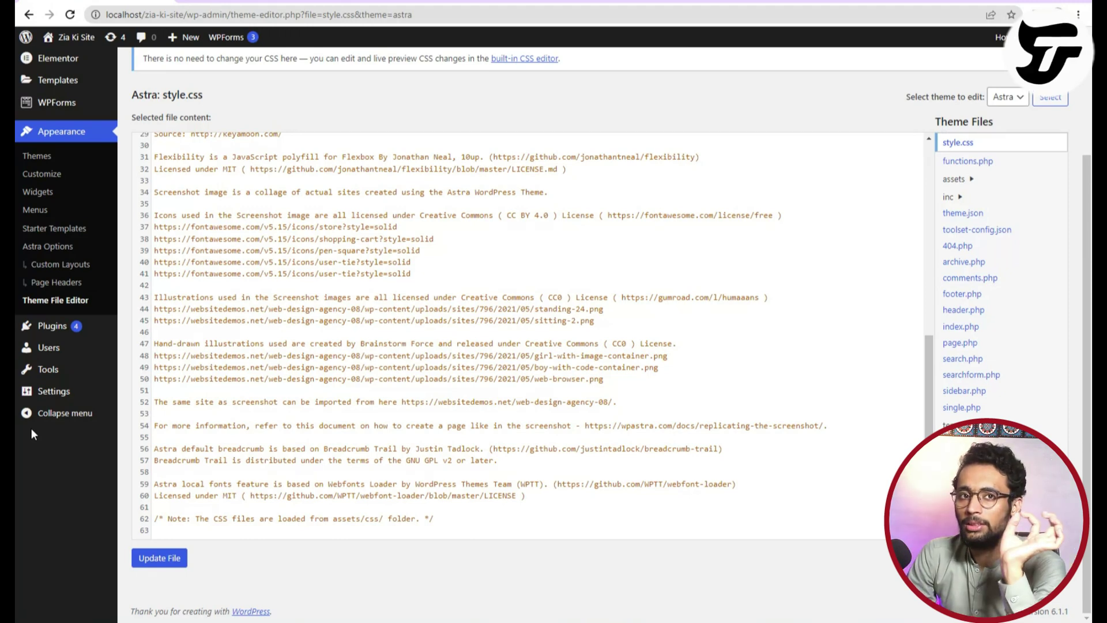
pyautogui.scroll(5, 459, 434)
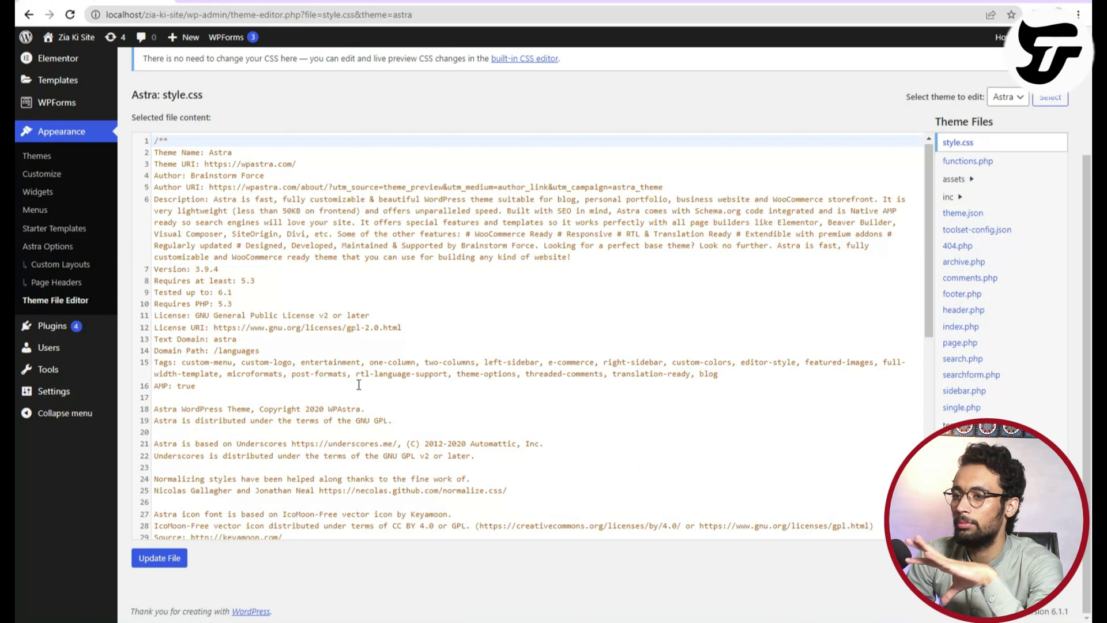
pyautogui.moveTo(75, 332)
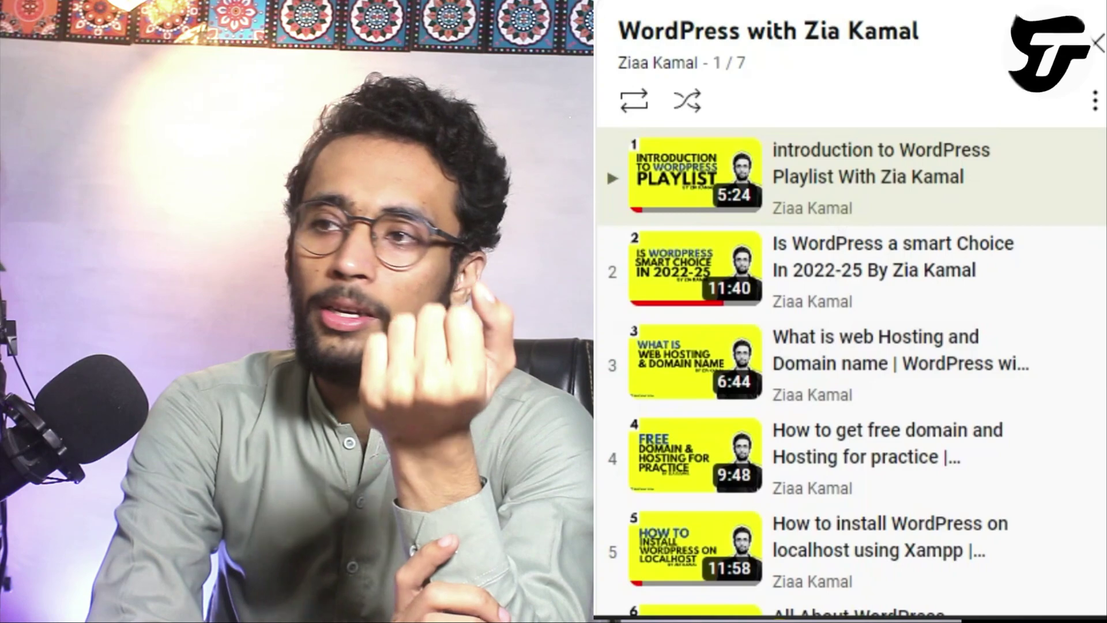
pyautogui.scroll(-3, 811, 227)
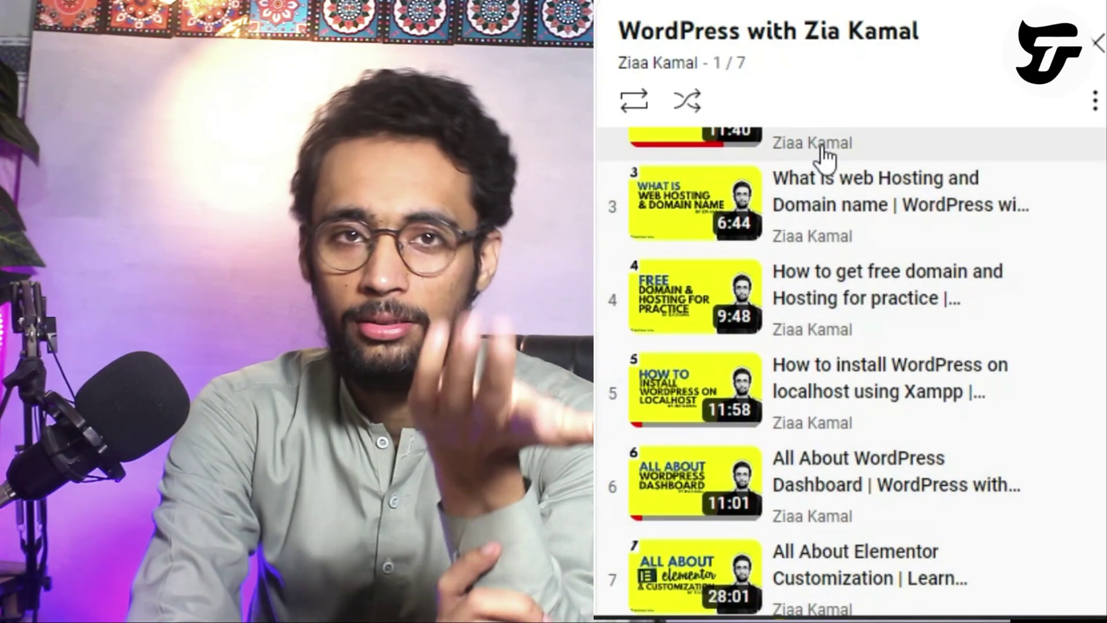
pyautogui.scroll(3, 825, 154)
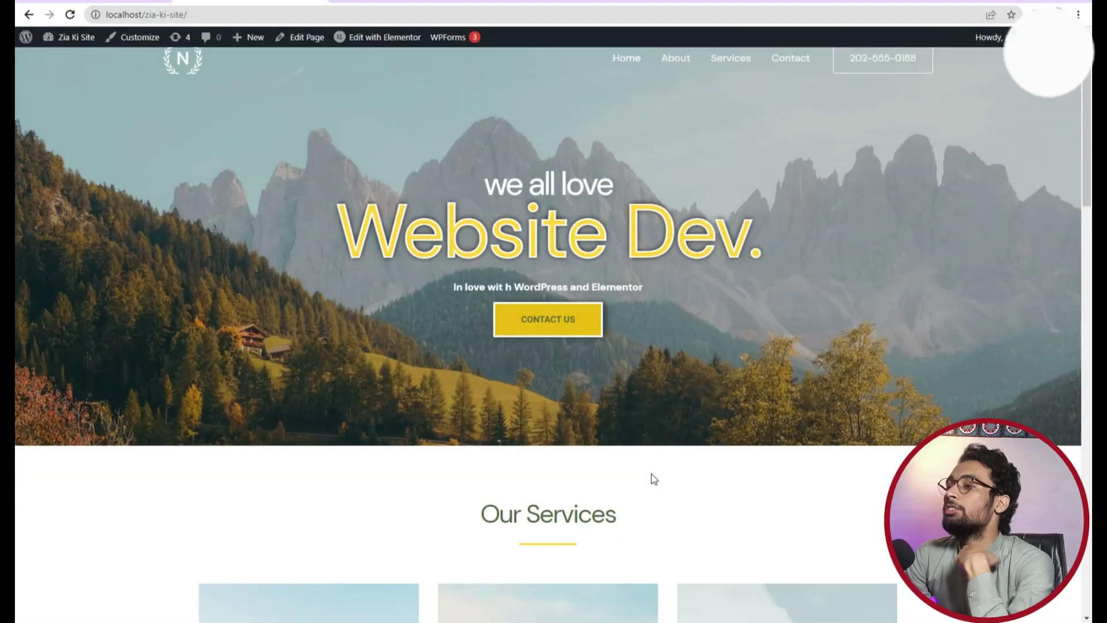
# Go to Pages > All Pages, listing About, Contact, Home, Privacy Policy, Sample Page and Services.
pyautogui.scroll(-8, 651, 476)
pyautogui.scroll(-2, 653, 476)
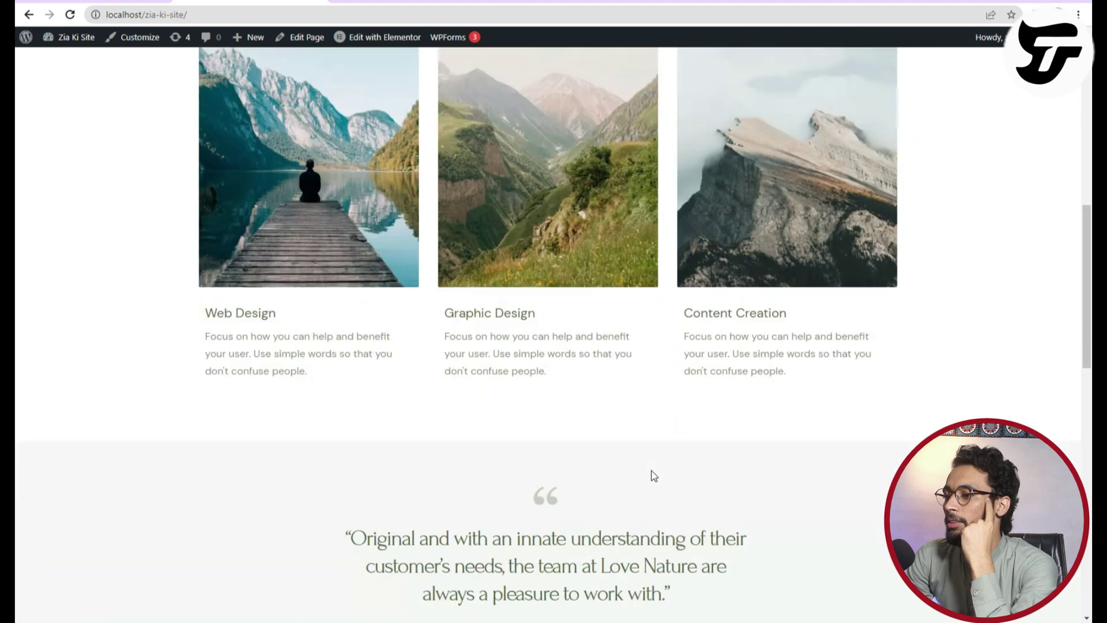
pyautogui.scroll(10, 653, 477)
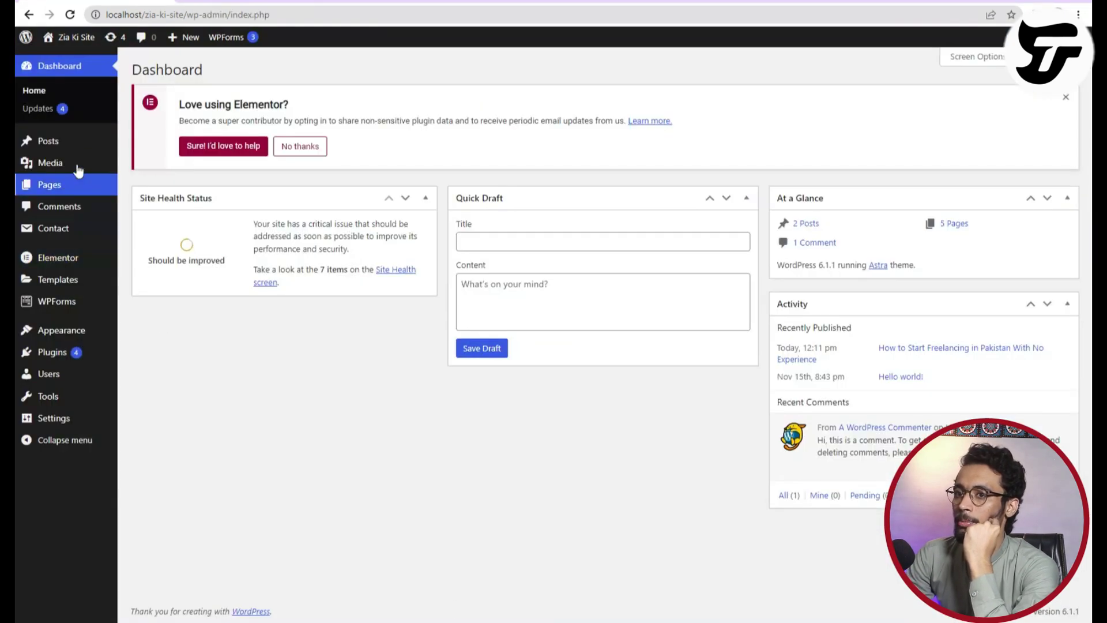
pyautogui.moveTo(75, 165)
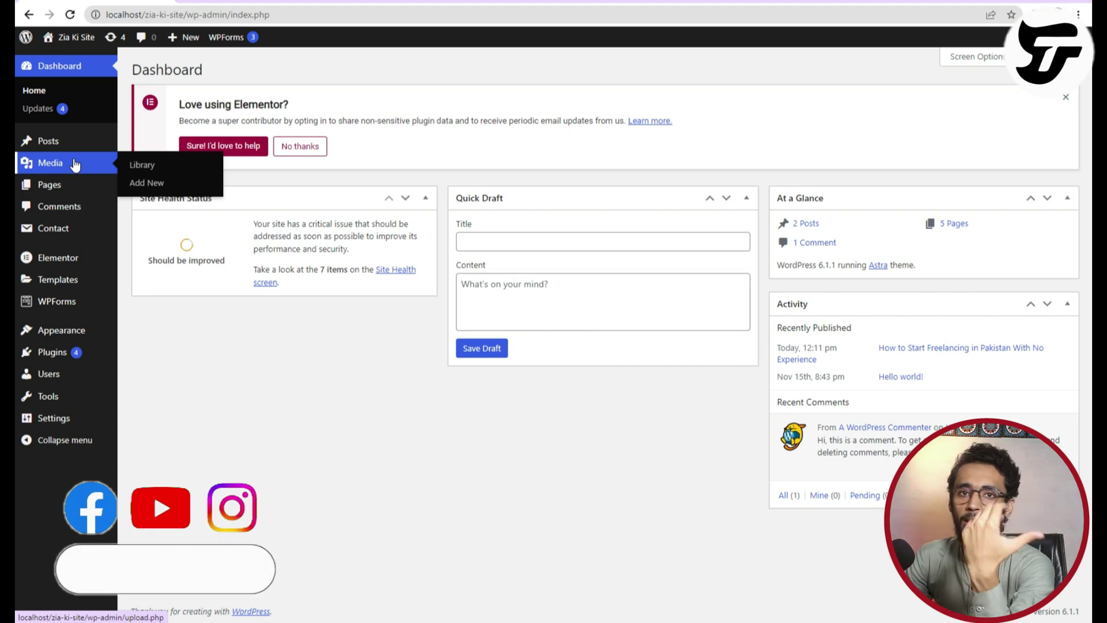
pyautogui.click(97, 187)
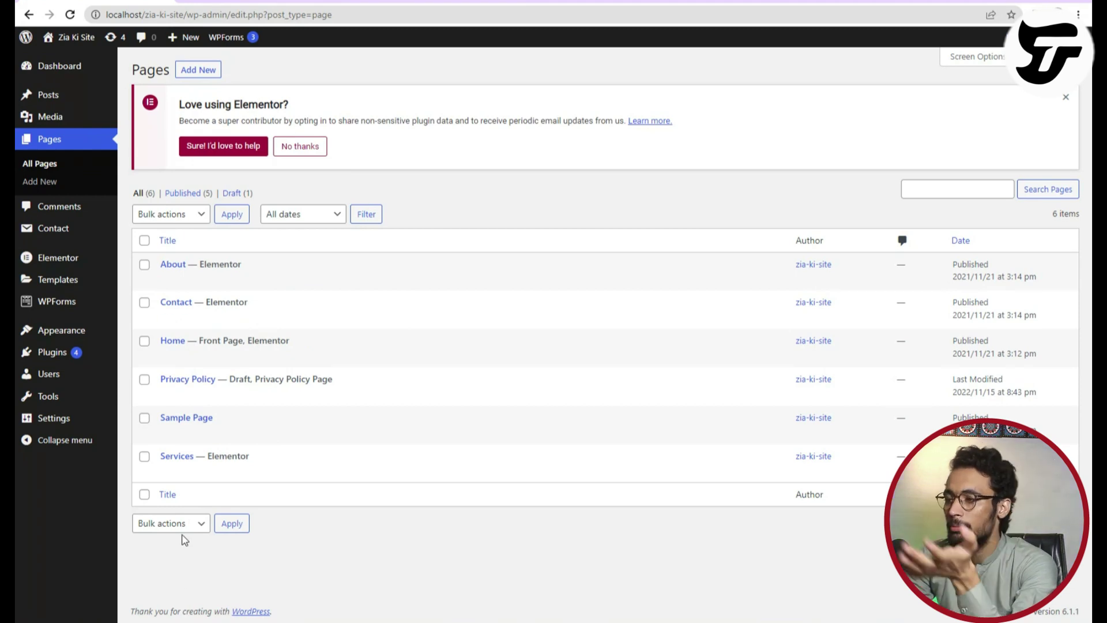
# Open the About and Contact pages in new tabs and look them over.
pyautogui.rightClick(261, 280)
pyautogui.click(273, 290)
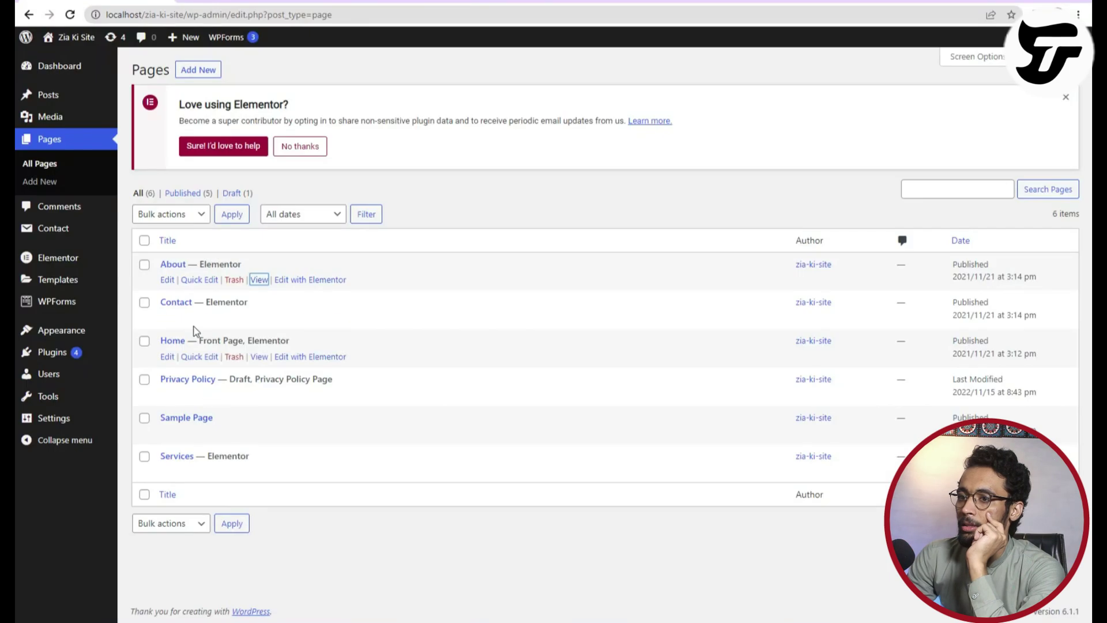
pyautogui.rightClick(254, 318)
pyautogui.click(267, 328)
pyautogui.click(245, 2)
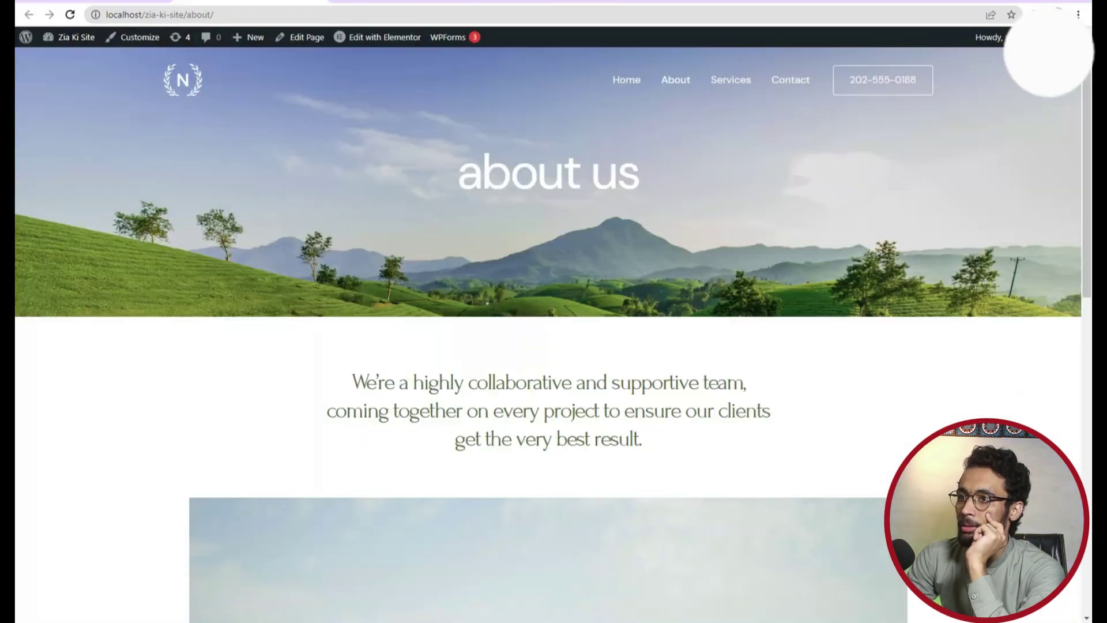
pyautogui.click(404, 2)
pyautogui.hotkey('ctrl', 'shift', 'Tab')
pyautogui.scroll(-10, 420, 466)
pyautogui.scroll(10, 419, 469)
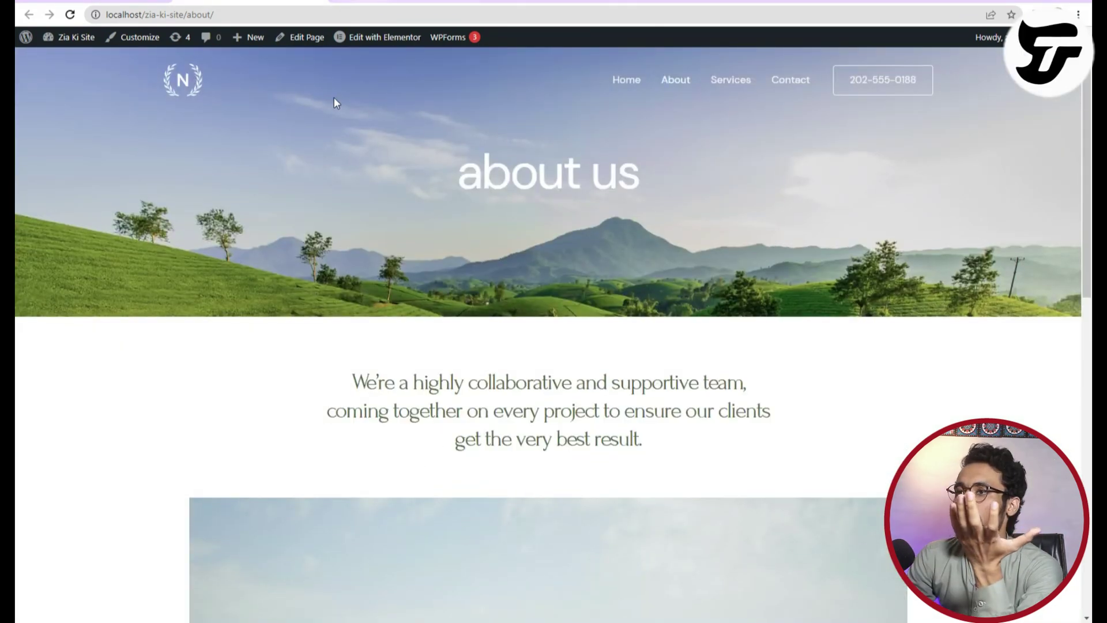
pyautogui.scroll(-5, 638, 538)
pyautogui.scroll(5, 642, 544)
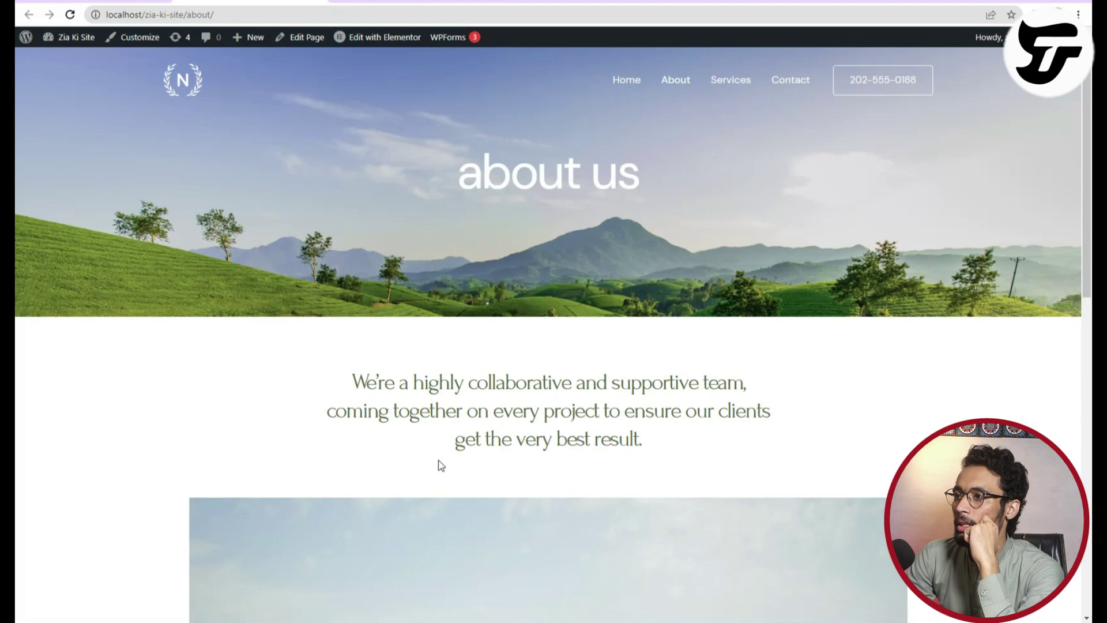
pyautogui.hotkey('ctrl', 'Tab')
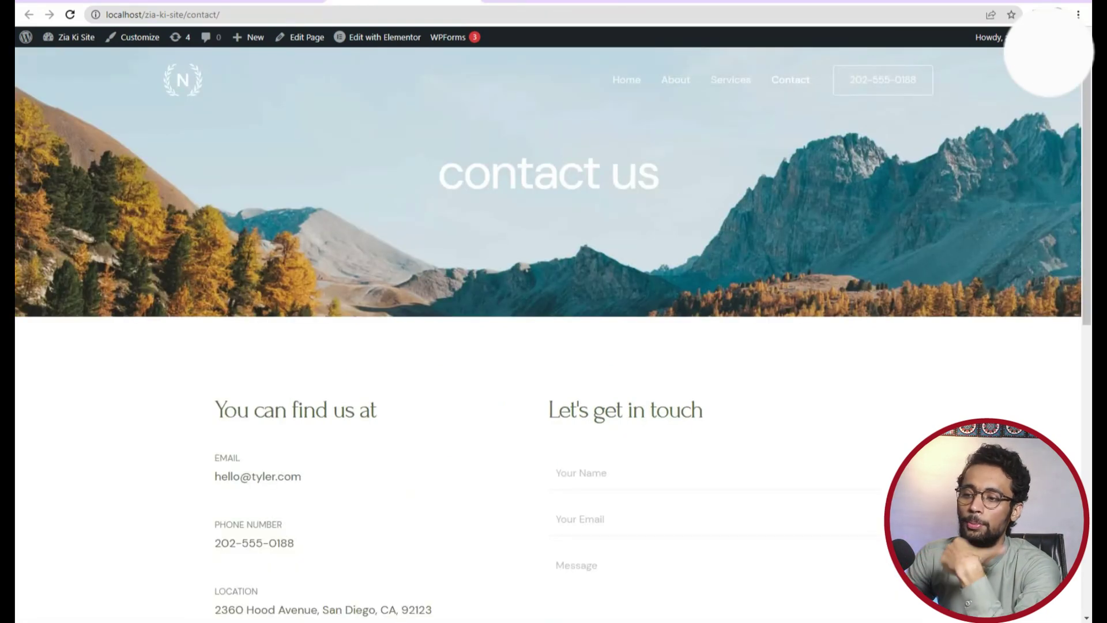
pyautogui.hotkey('ctrl', 'Tab')
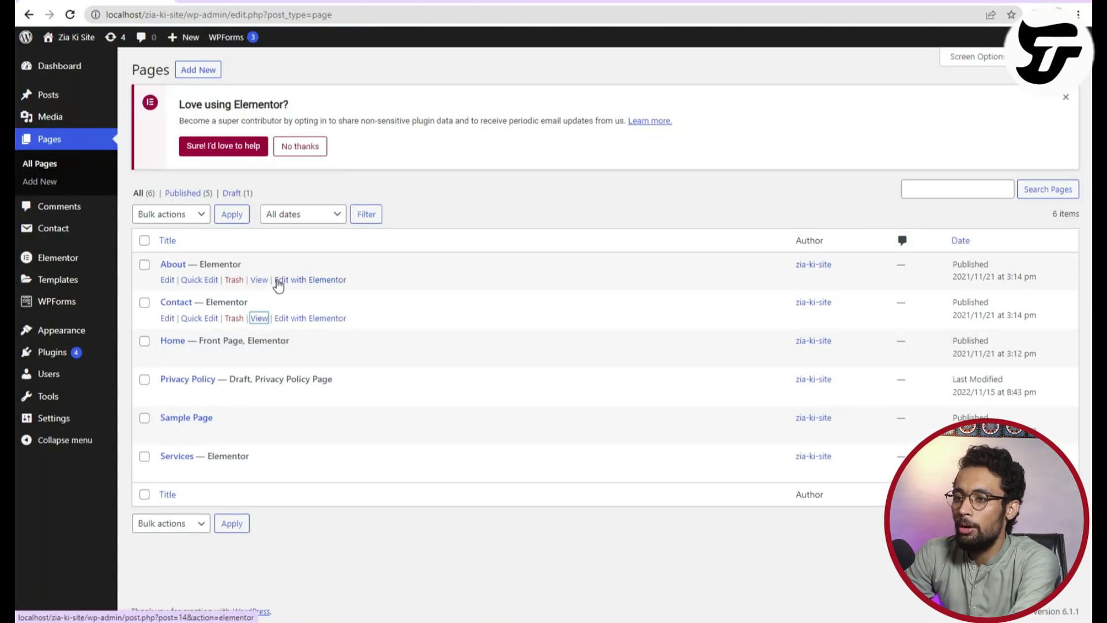
# Reopen About and Contact in new tabs, then switch to the live home page tab.
pyautogui.rightClick(261, 280)
pyautogui.click(306, 291)
pyautogui.hotkey('ctrl', 'Tab')
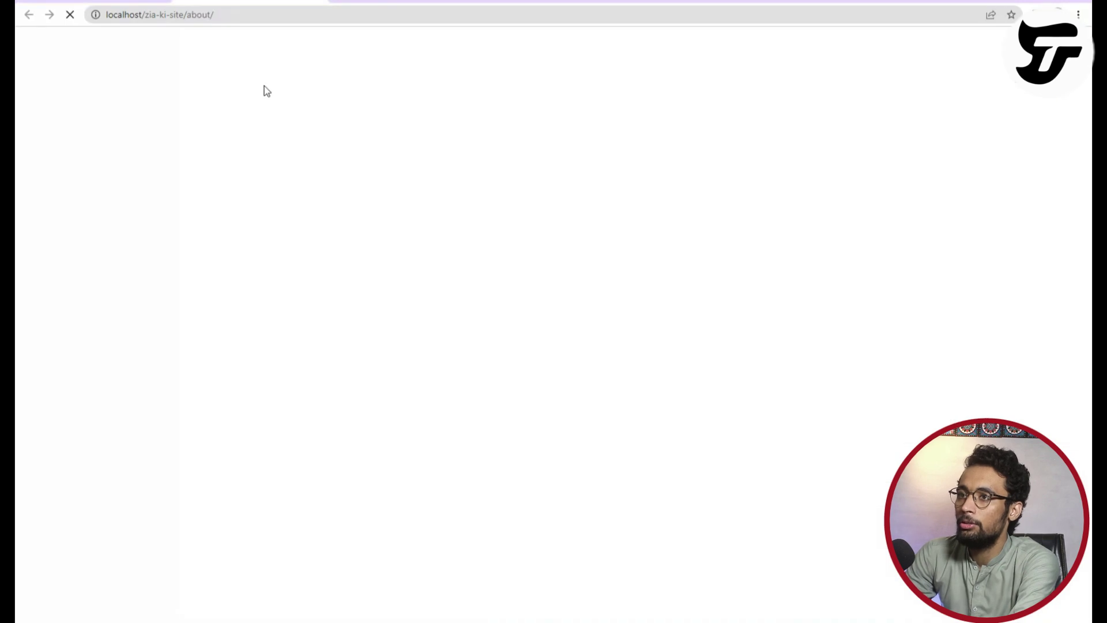
pyautogui.hotkey('ctrl', 'shift', 'Tab')
pyautogui.rightClick(259, 319)
pyautogui.click(311, 331)
pyautogui.hotkey('ctrl', 'Tab')
pyautogui.hotkey('ctrl', 'Tab')
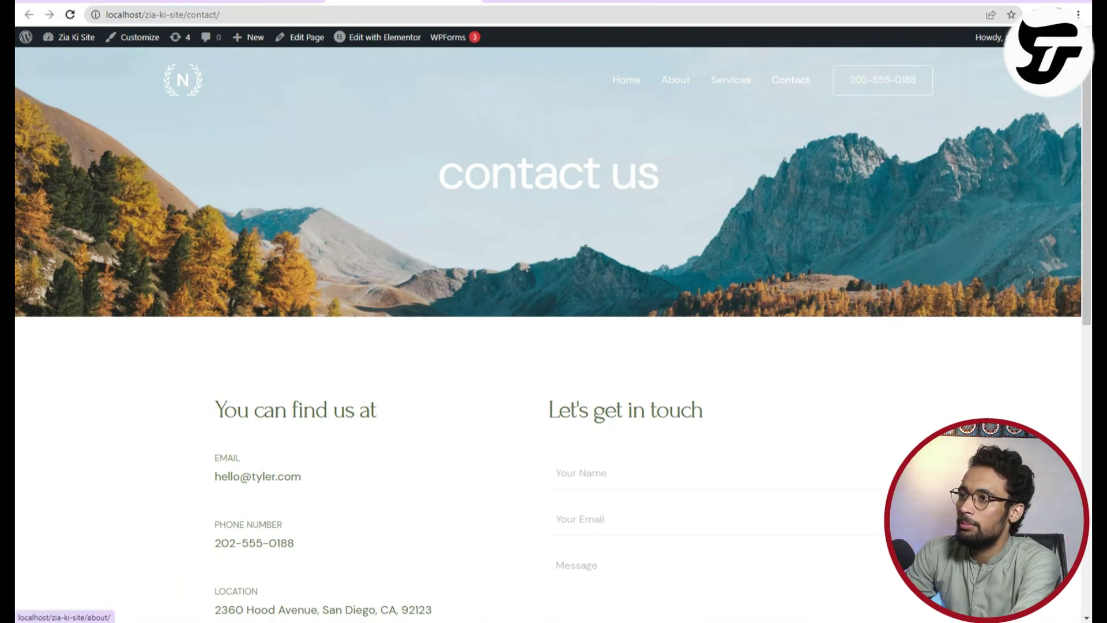
pyautogui.hotkey('ctrl', 'Tab')
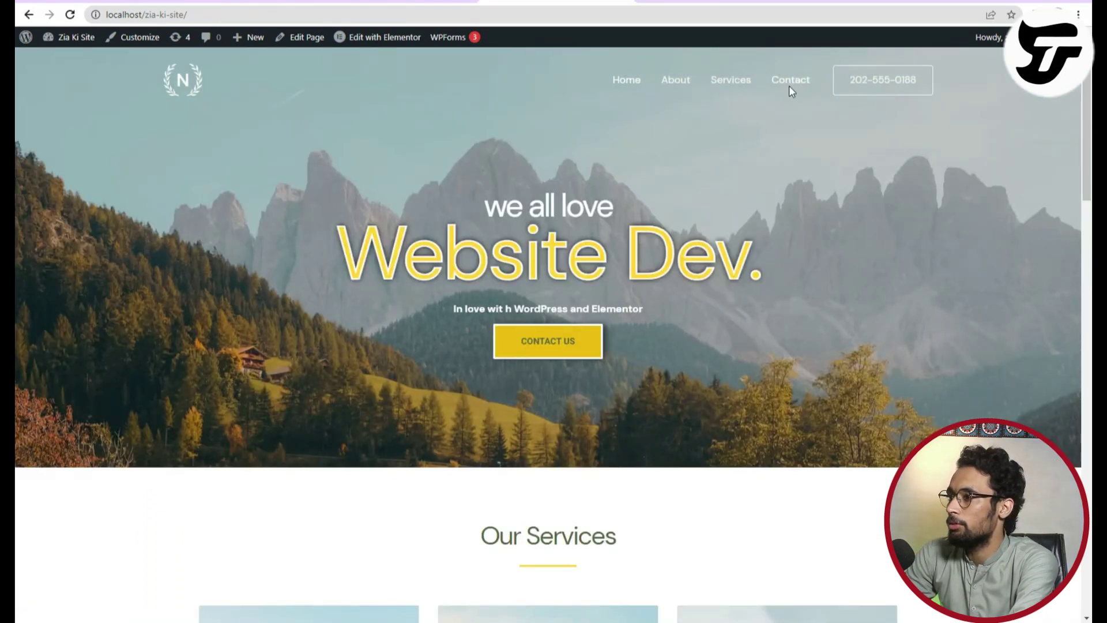
# Scroll through the Contact page, visit Home via the site logo, then go back to the Pages list.
pyautogui.hotkey('ctrl', 'shift', 'Tab')
pyautogui.scroll(-10, 465, 589)
pyautogui.scroll(6, 441, 435)
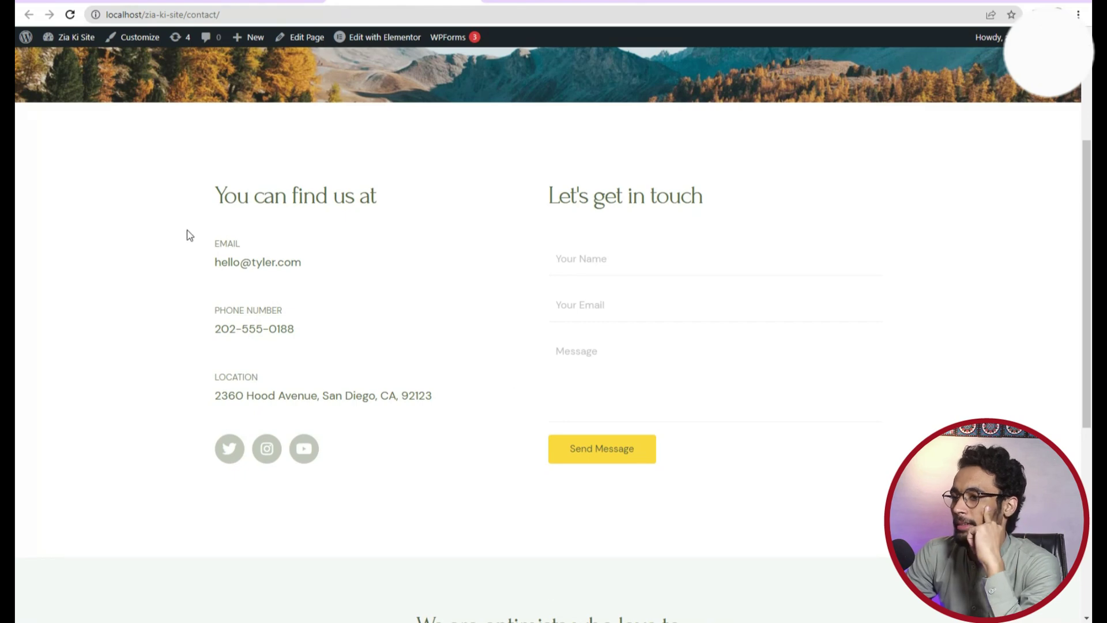
pyautogui.scroll(4, 544, 432)
pyautogui.scroll(-9, 542, 441)
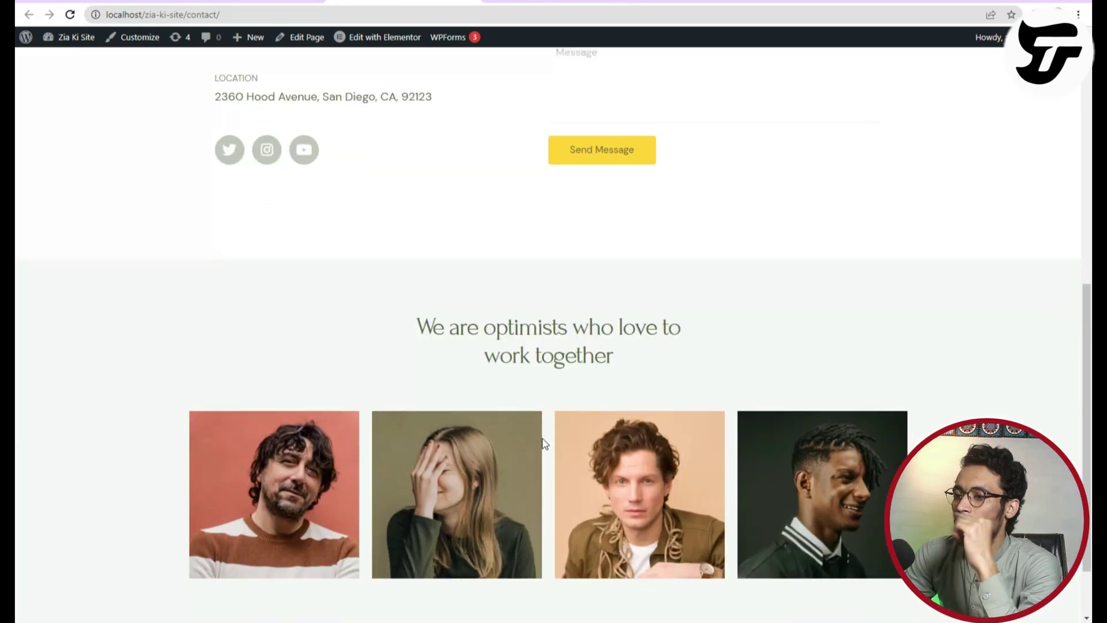
pyautogui.scroll(8, 543, 443)
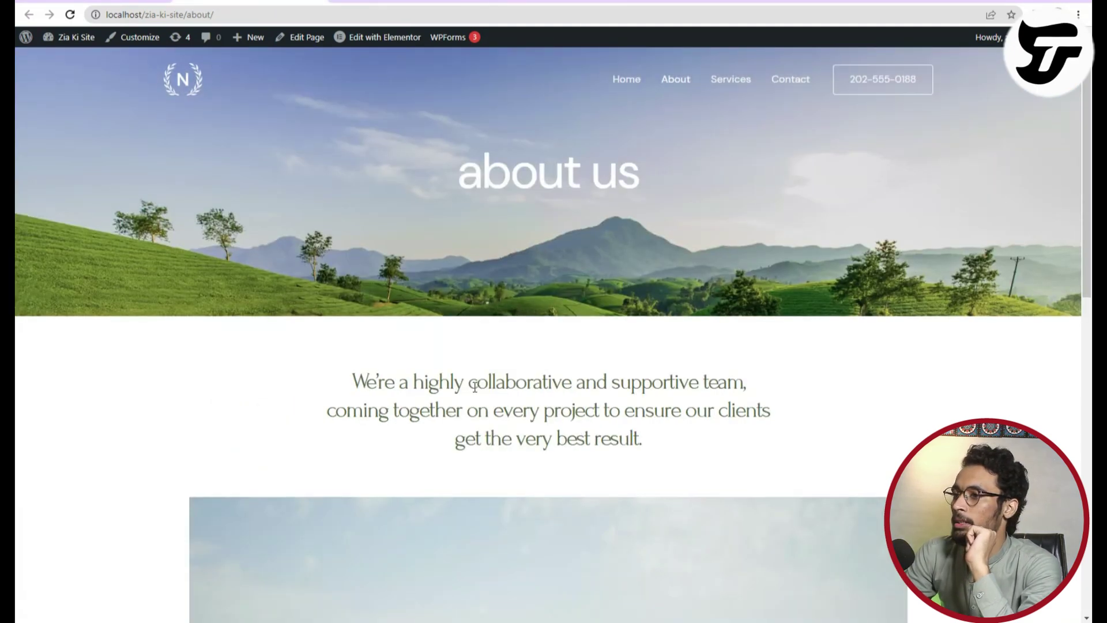
pyautogui.scroll(-15, 475, 390)
pyautogui.scroll(15, 474, 396)
pyautogui.scroll(-15, 474, 396)
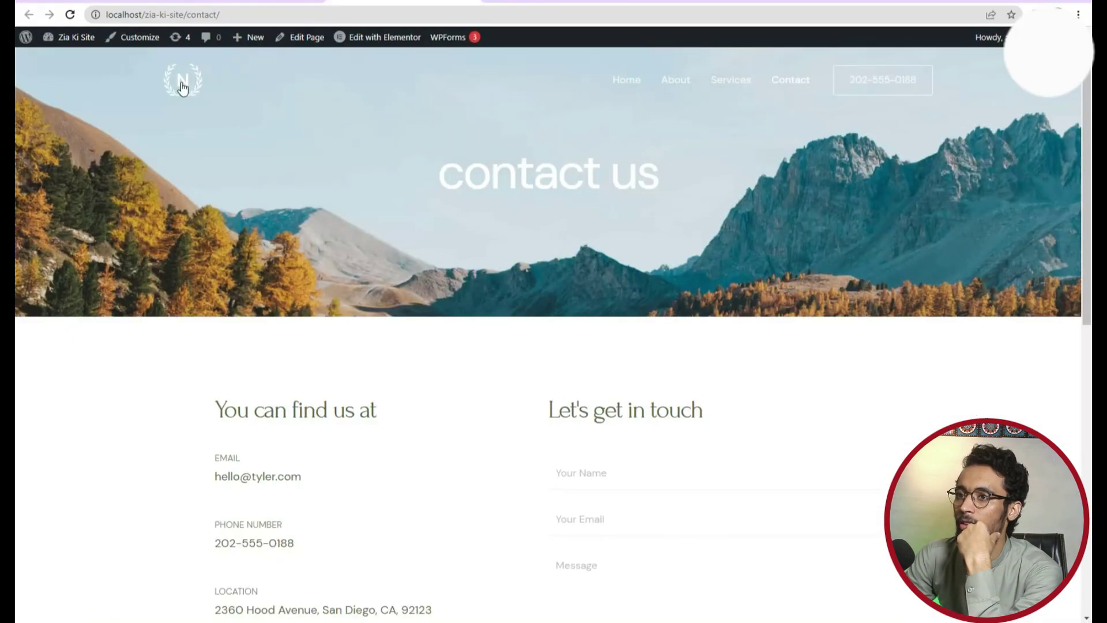
pyautogui.click(186, 89)
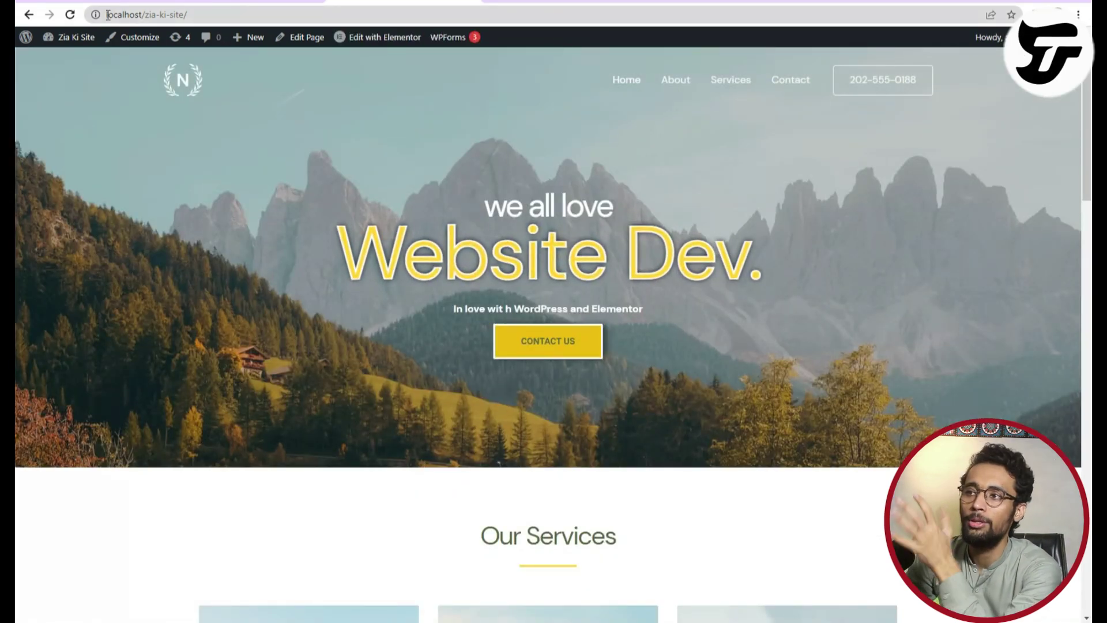
pyautogui.hotkey('alt', 'Left')
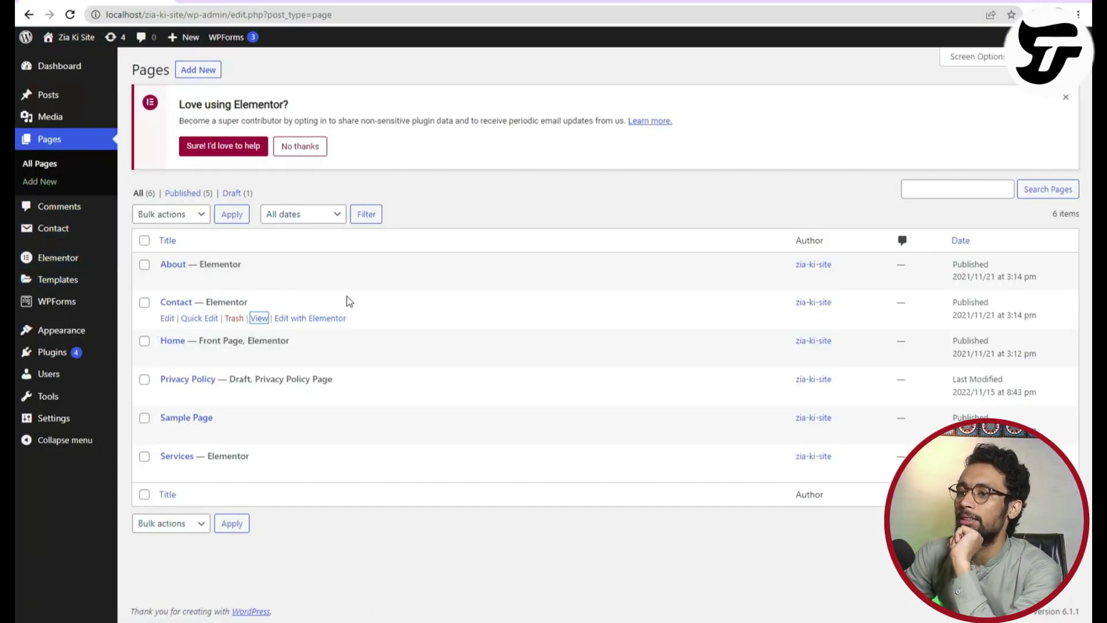
pyautogui.click(206, 280)
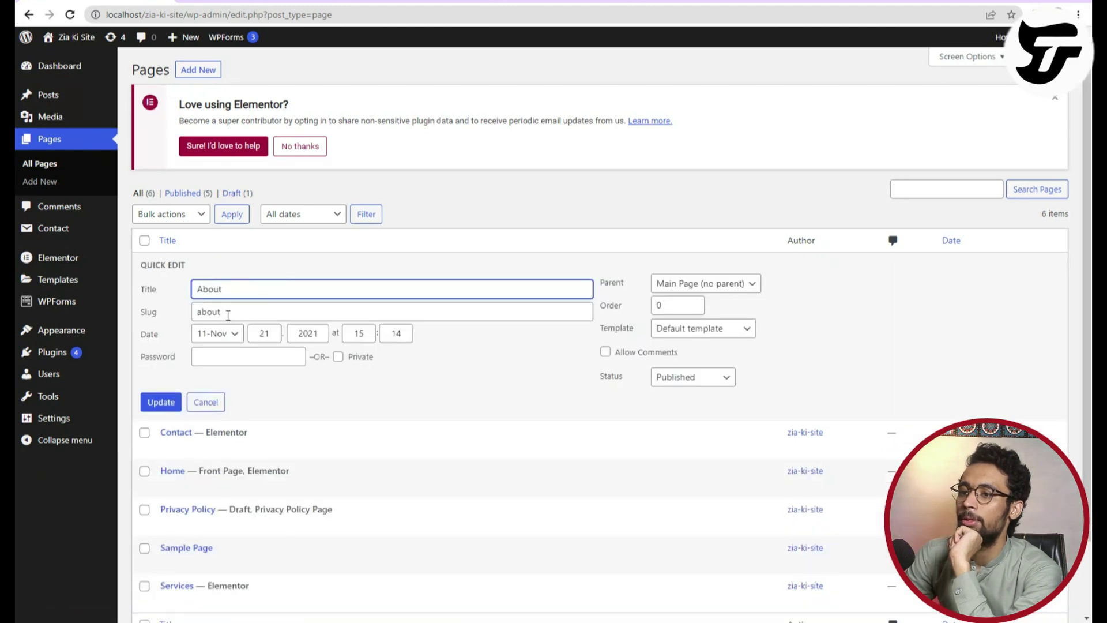
pyautogui.click(711, 288)
pyautogui.click(713, 294)
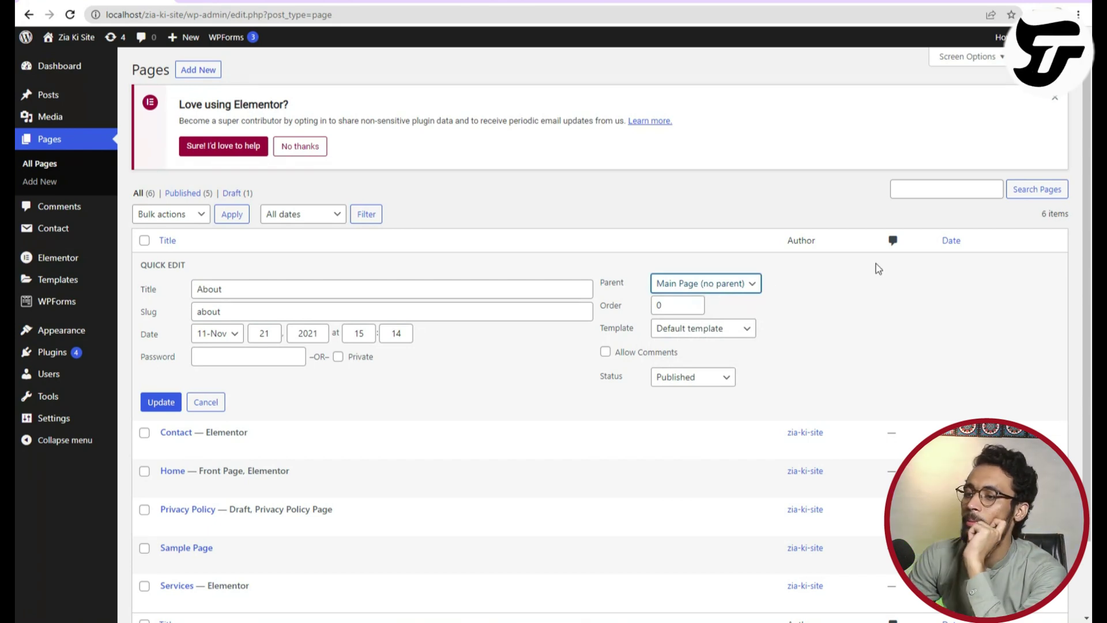
pyautogui.click(663, 305)
pyautogui.click(202, 406)
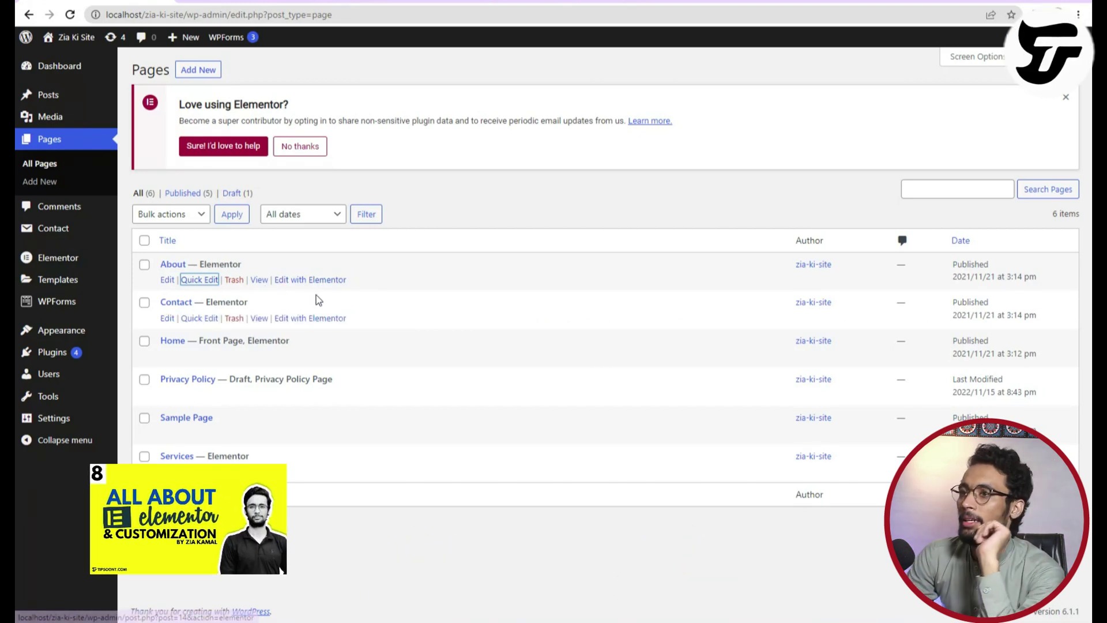
pyautogui.click(197, 222)
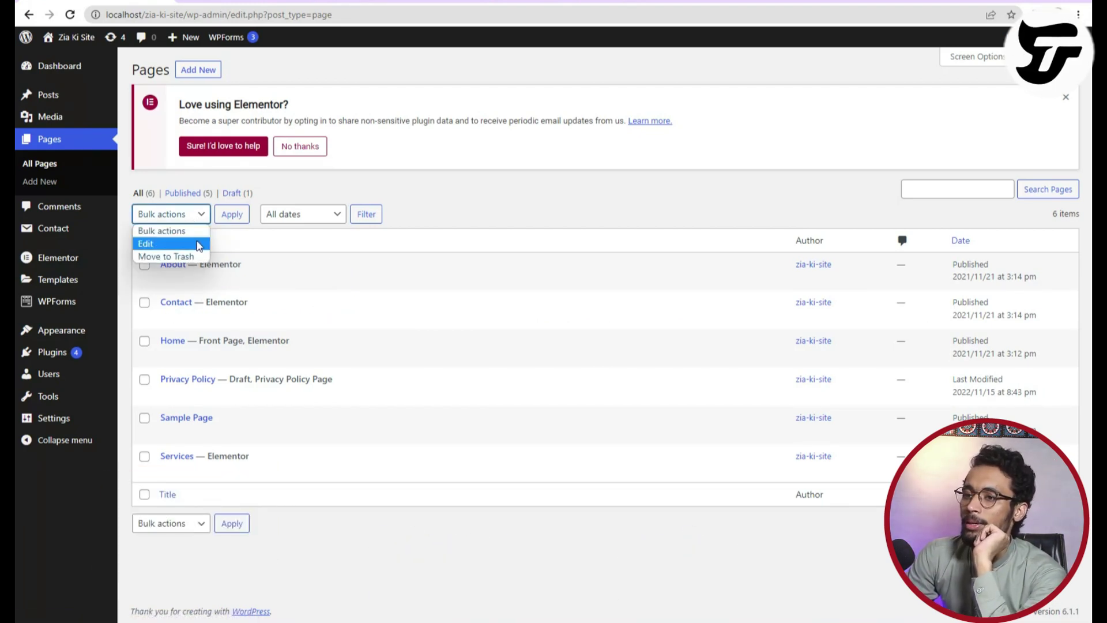
pyautogui.click(471, 195)
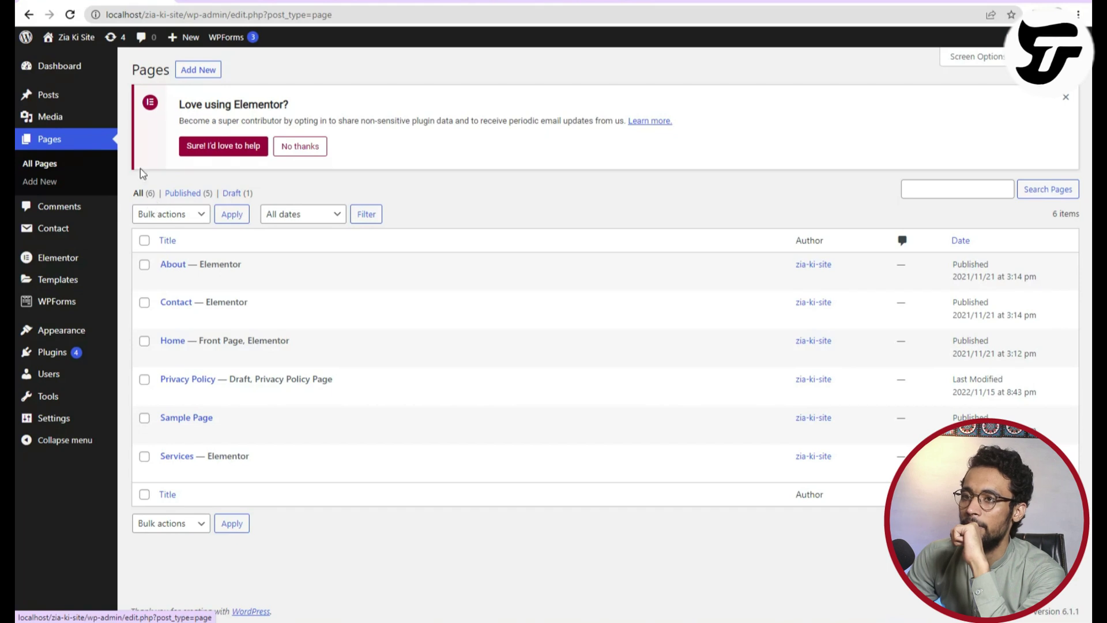
# Create a page titled 'Hire Us', review its author setting, and publish it with an empty body.
pyautogui.click(41, 179)
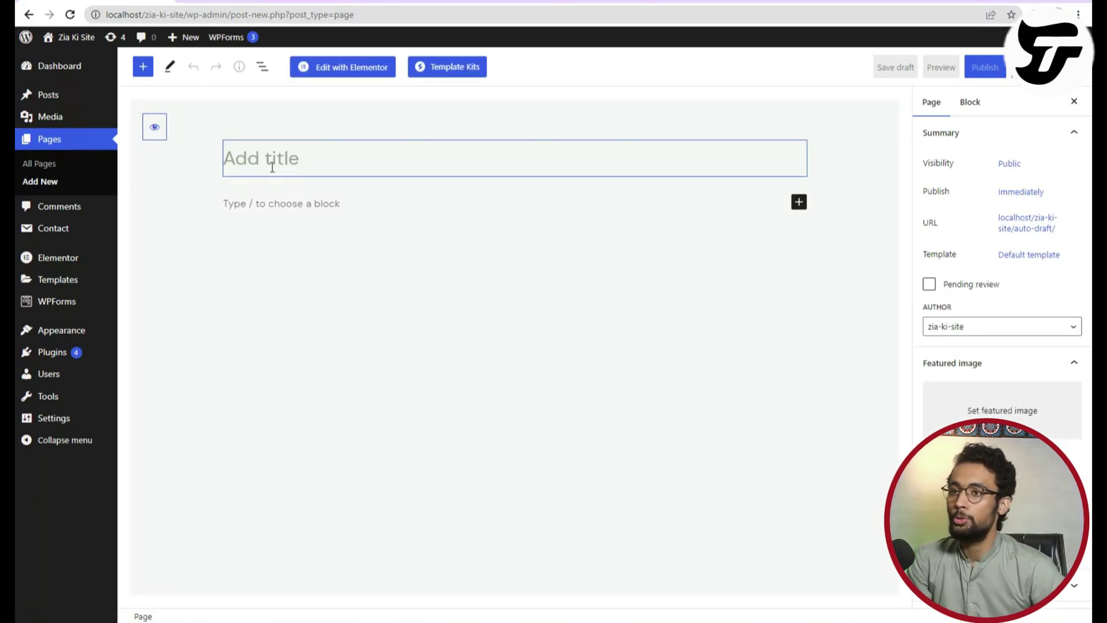
pyautogui.write('Hi')
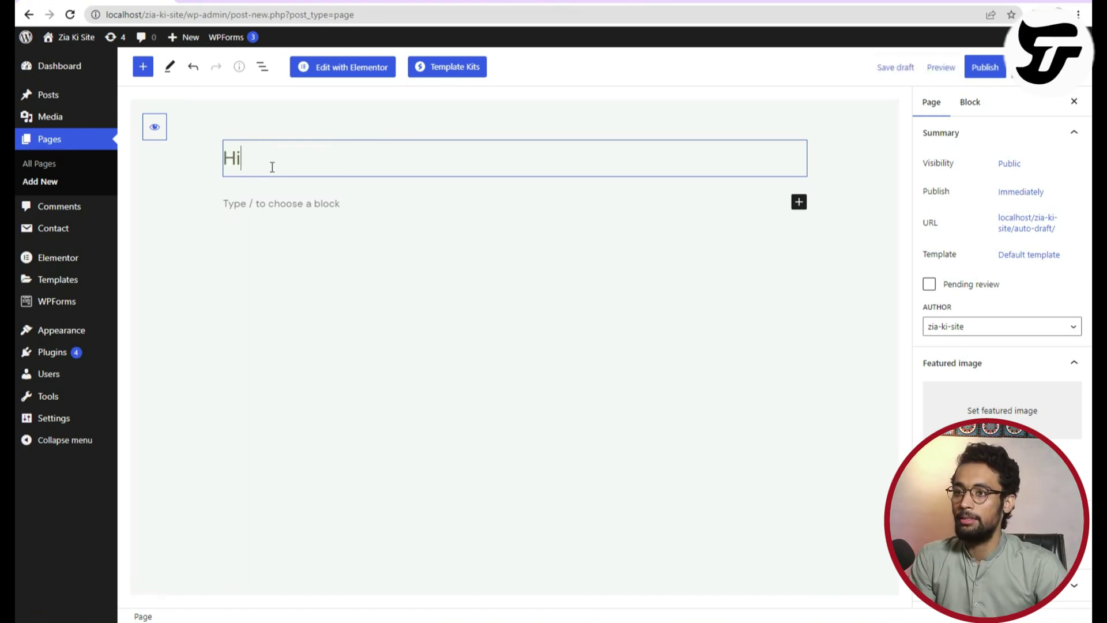
pyautogui.write('re Us')
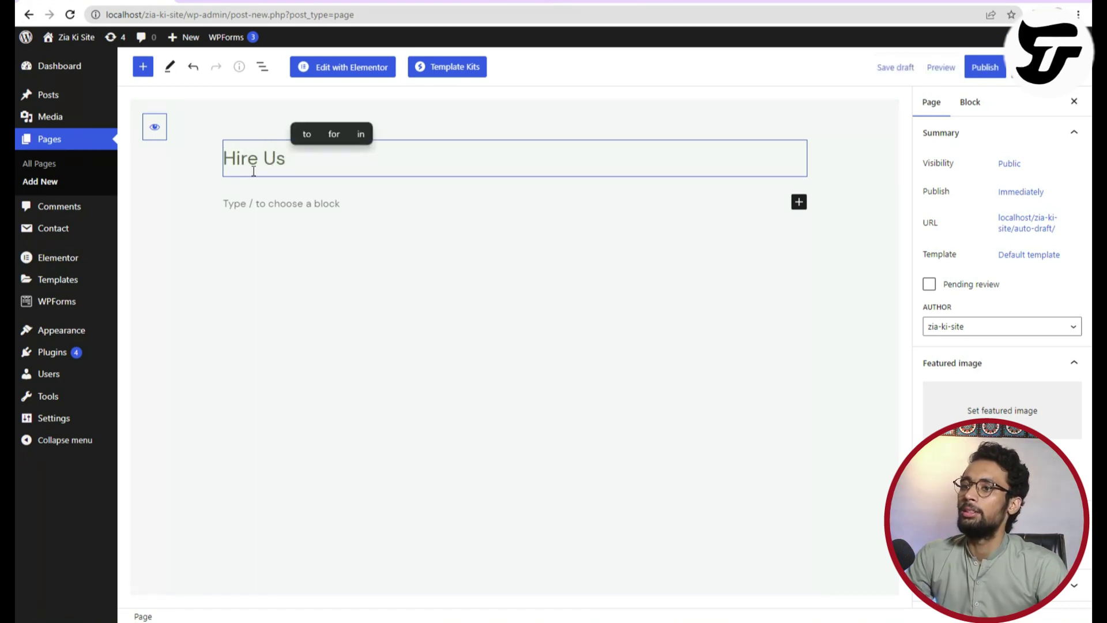
pyautogui.click(312, 205)
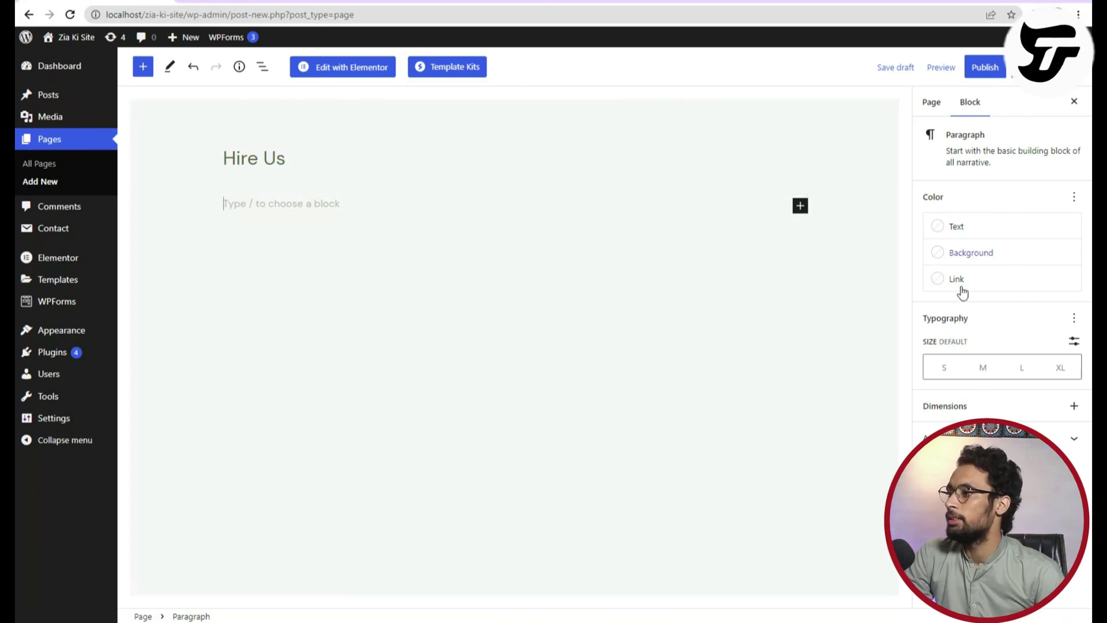
pyautogui.click(922, 102)
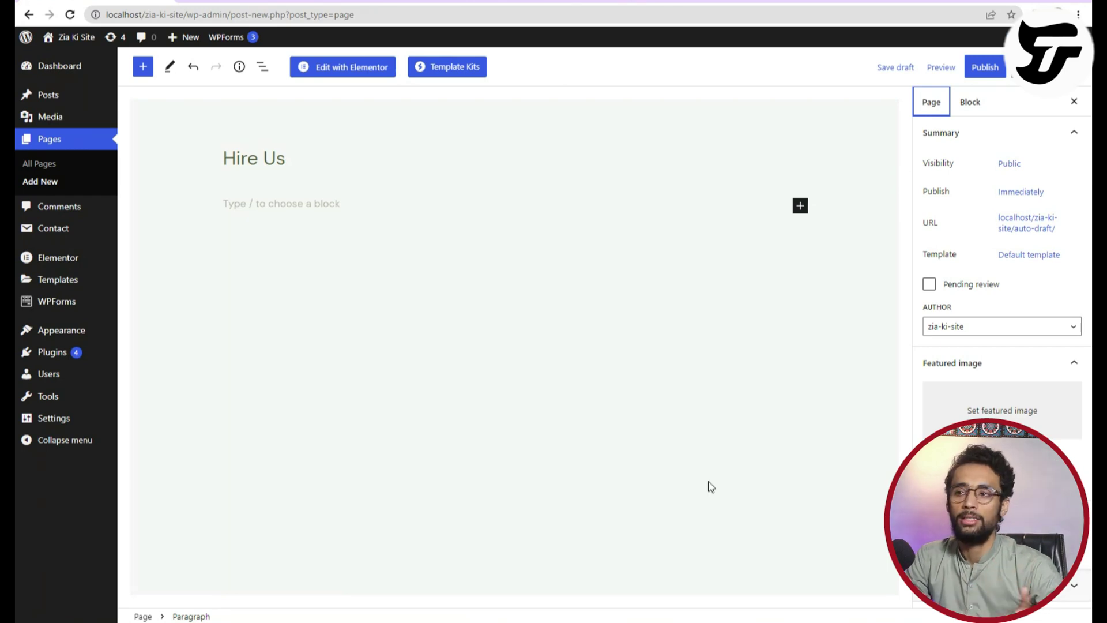
pyautogui.click(973, 330)
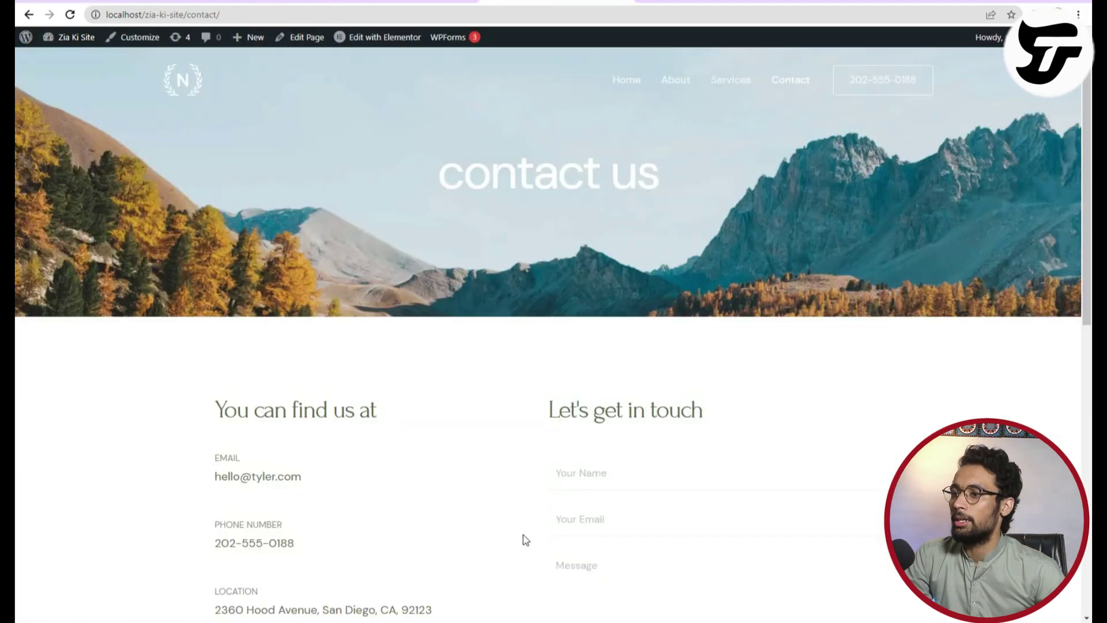
pyautogui.scroll(-7, 577, 375)
pyautogui.scroll(4, 691, 150)
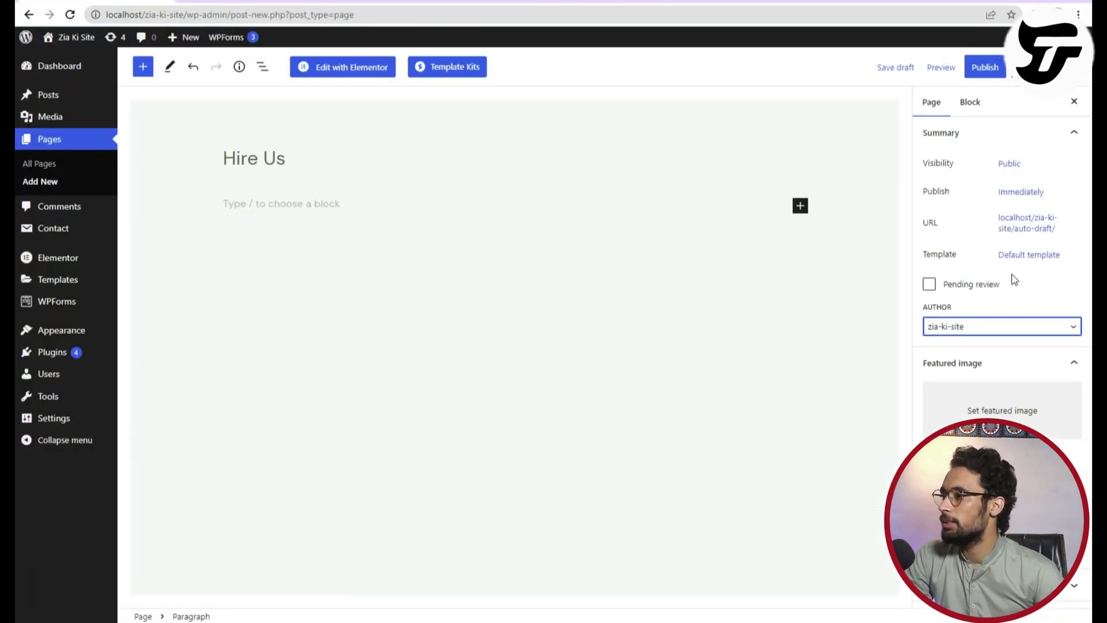
pyautogui.click(984, 67)
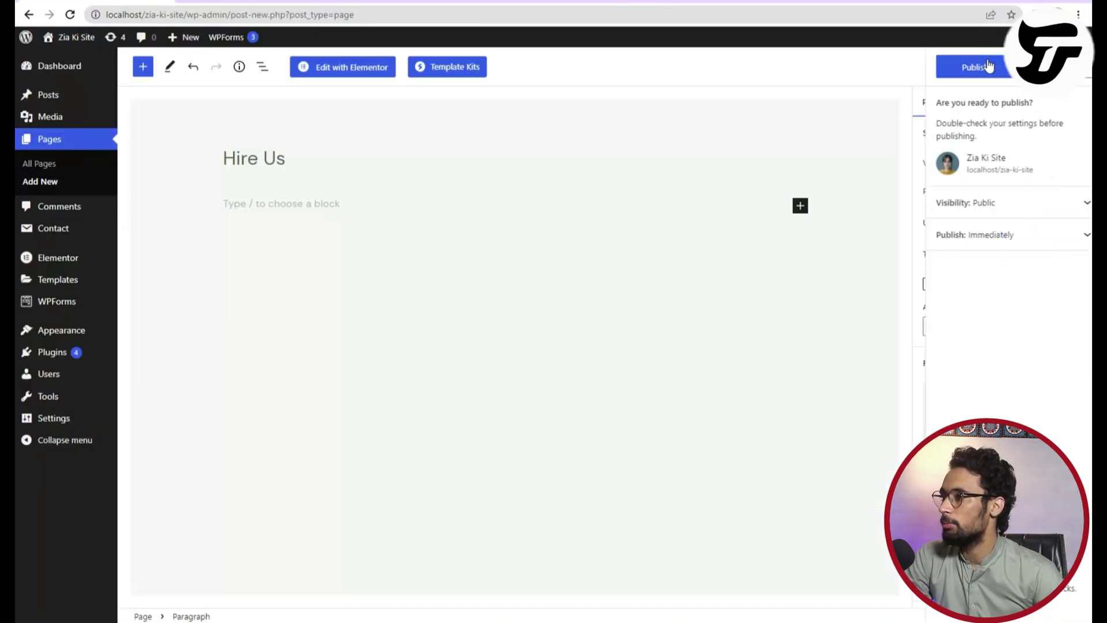
pyautogui.click(970, 69)
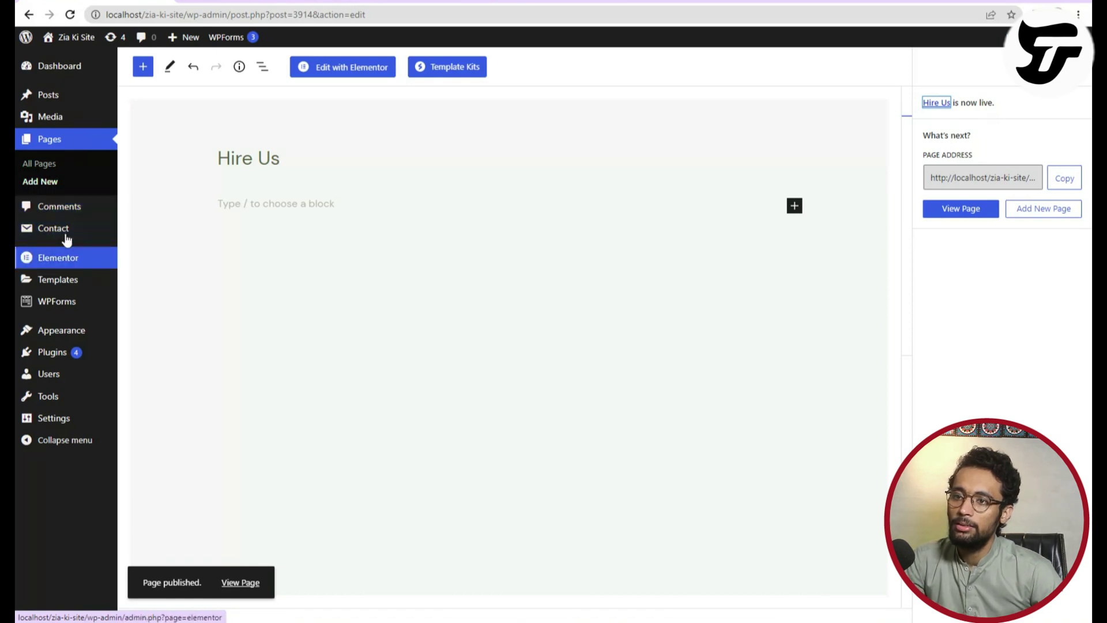
# Open the Posts list in a new tab and view the freelancing post on the live site.
pyautogui.rightClick(72, 213)
pyautogui.click(115, 218)
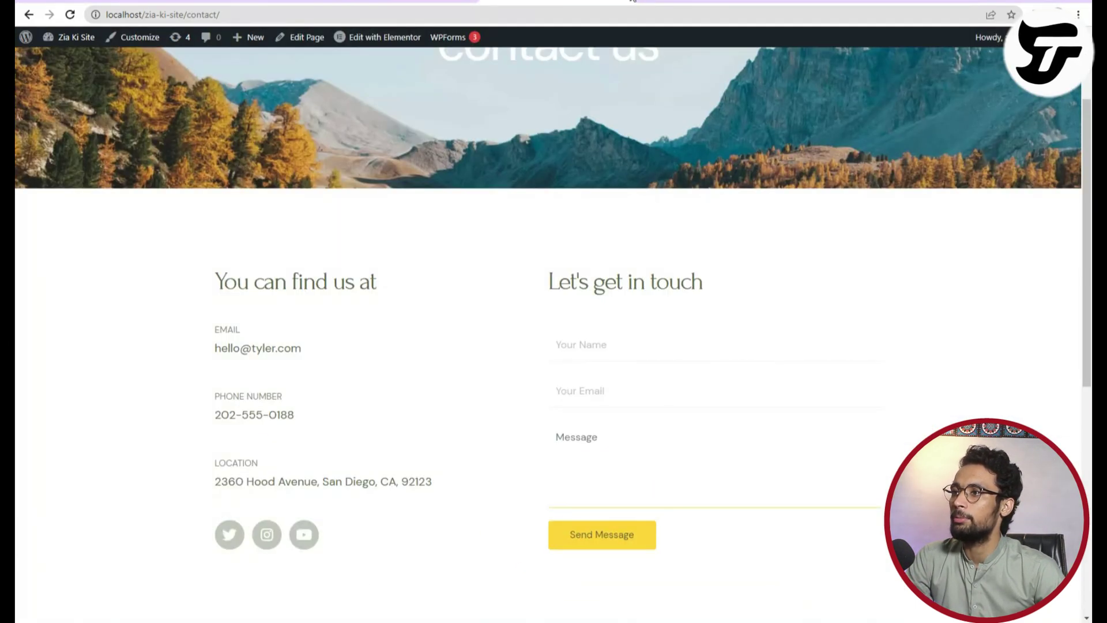
pyautogui.click(616, 1)
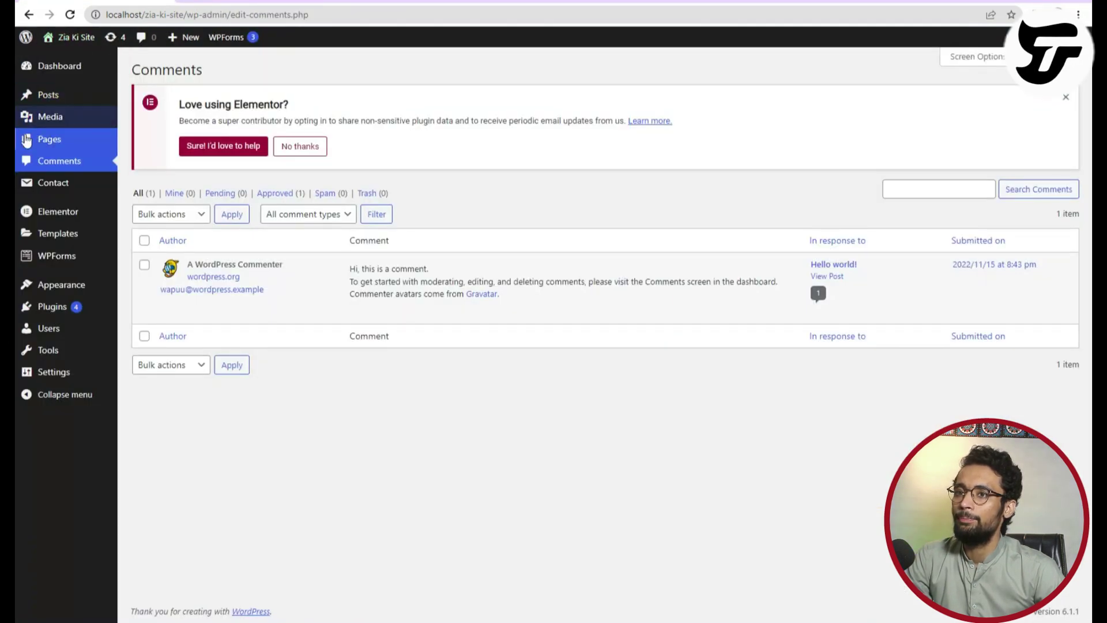
pyautogui.rightClick(39, 98)
pyautogui.click(94, 110)
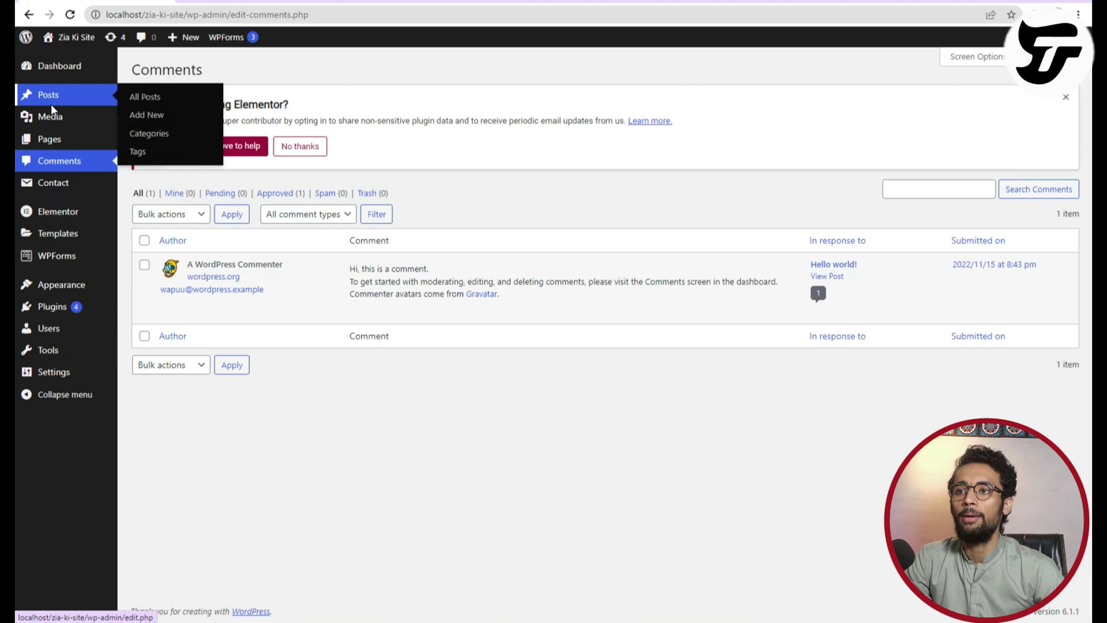
pyautogui.click(230, 2)
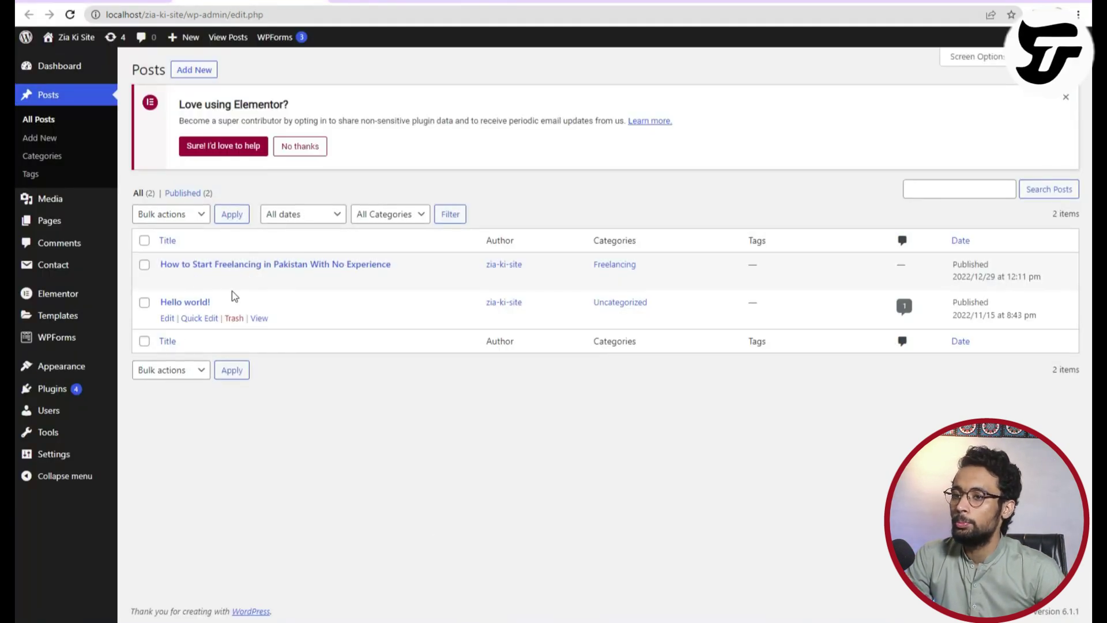
pyautogui.click(258, 280)
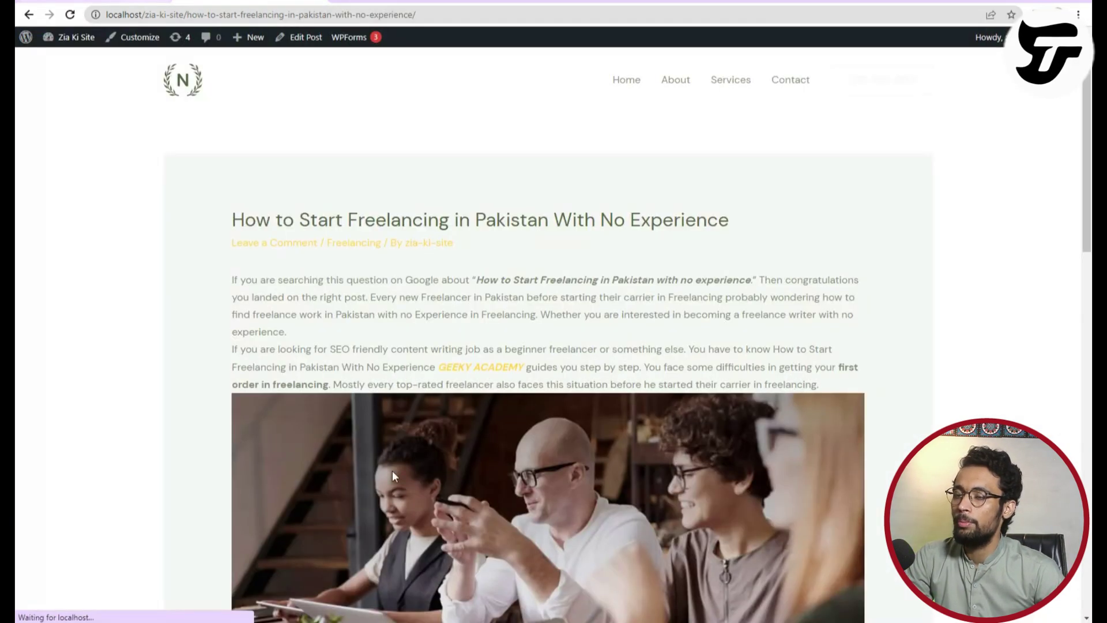
# Type the comment 'Hi It an amazing point of view' in the post's comment box.
pyautogui.scroll(-15, 392, 470)
pyautogui.scroll(4, 265, 507)
pyautogui.scroll(-3, 267, 525)
pyautogui.click(324, 389)
pyautogui.write('H')
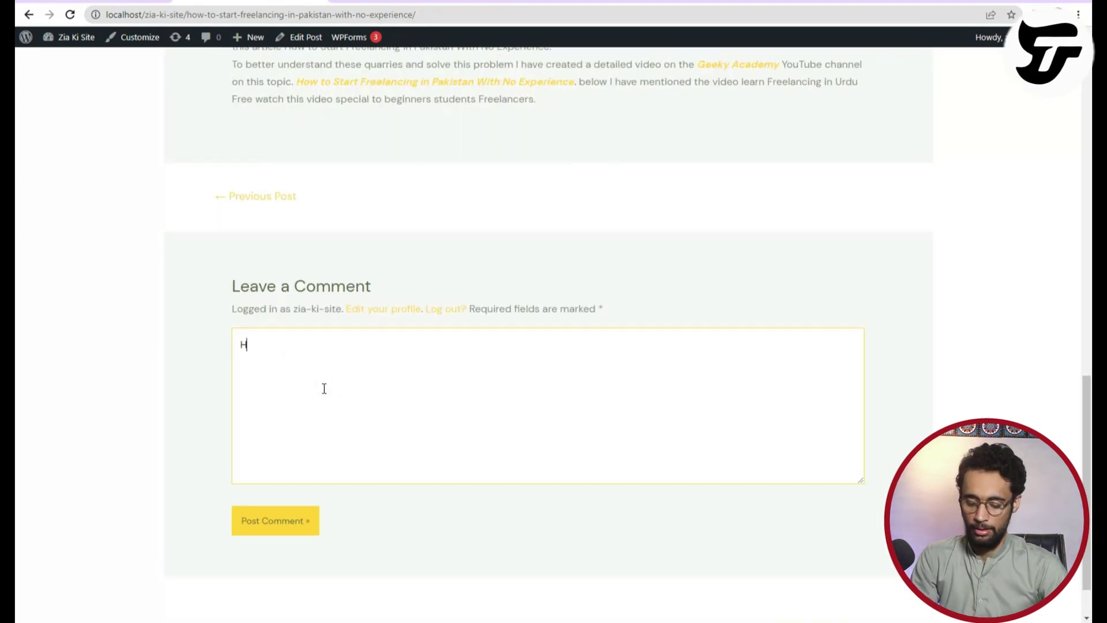
pyautogui.write('i It an amazing op')
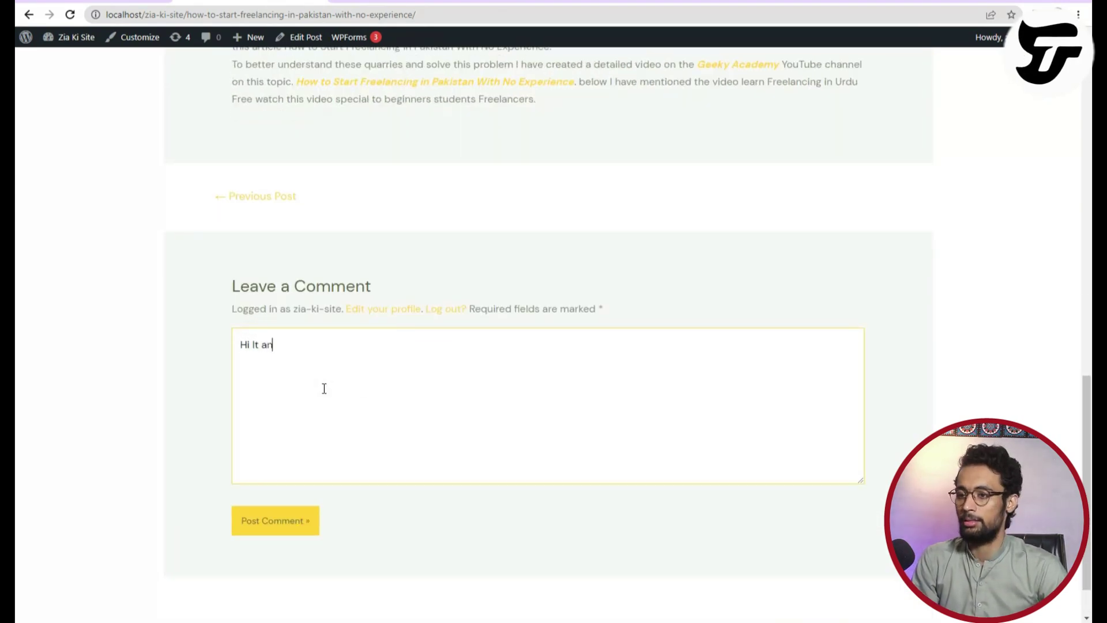
pyautogui.press('BackSpace')
pyautogui.press('BackSpace')
pyautogui.write('point of ')
pyautogui.write('cv')
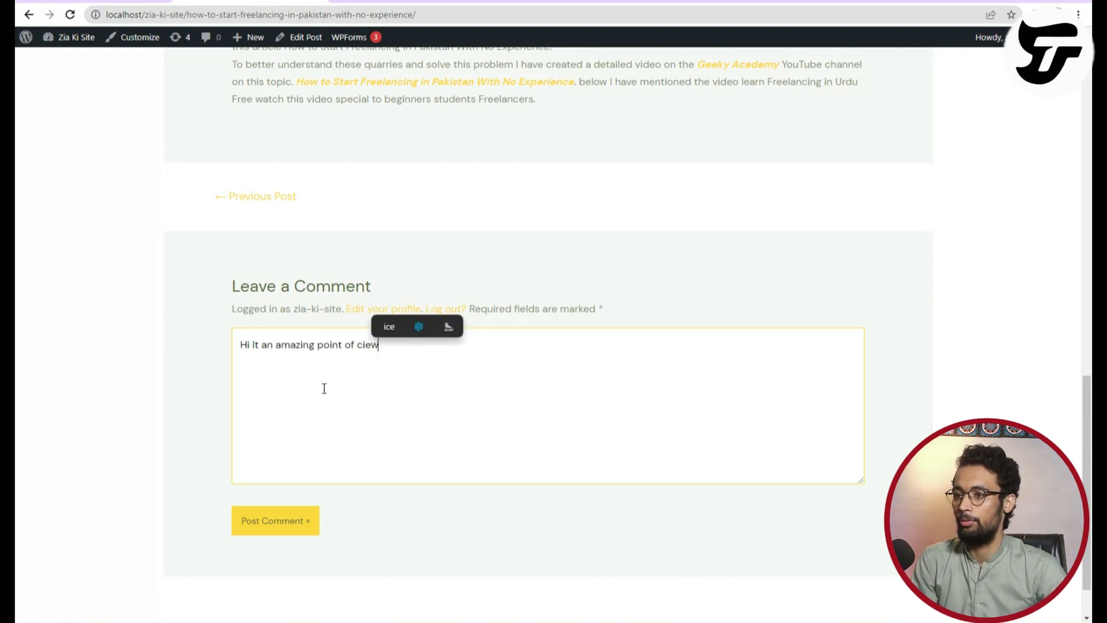
pyautogui.write('ew')
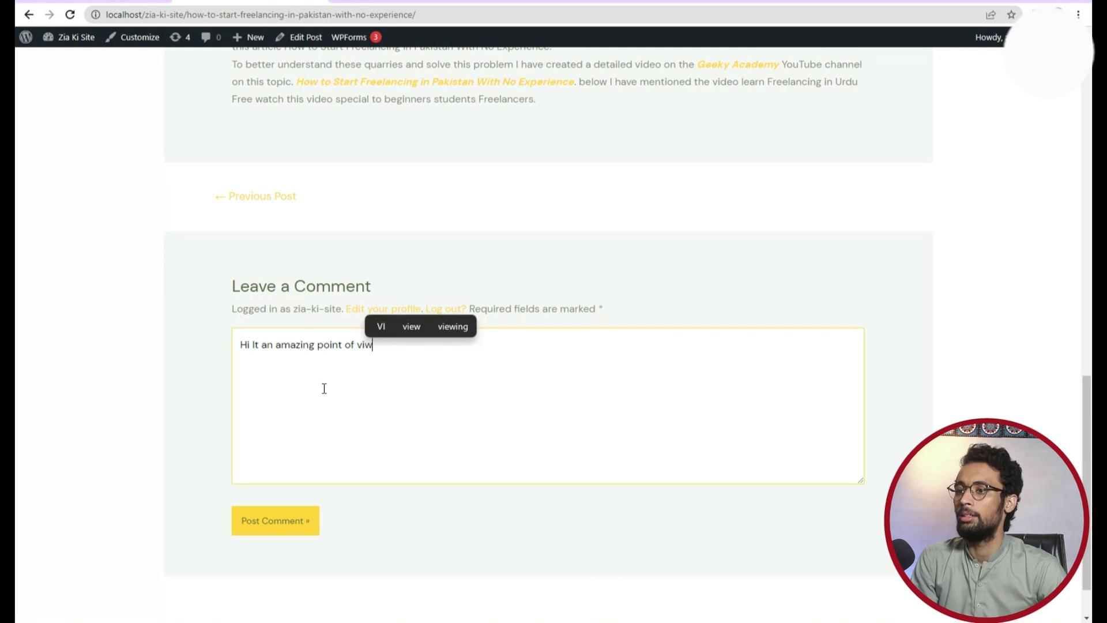
pyautogui.press('BackSpace')
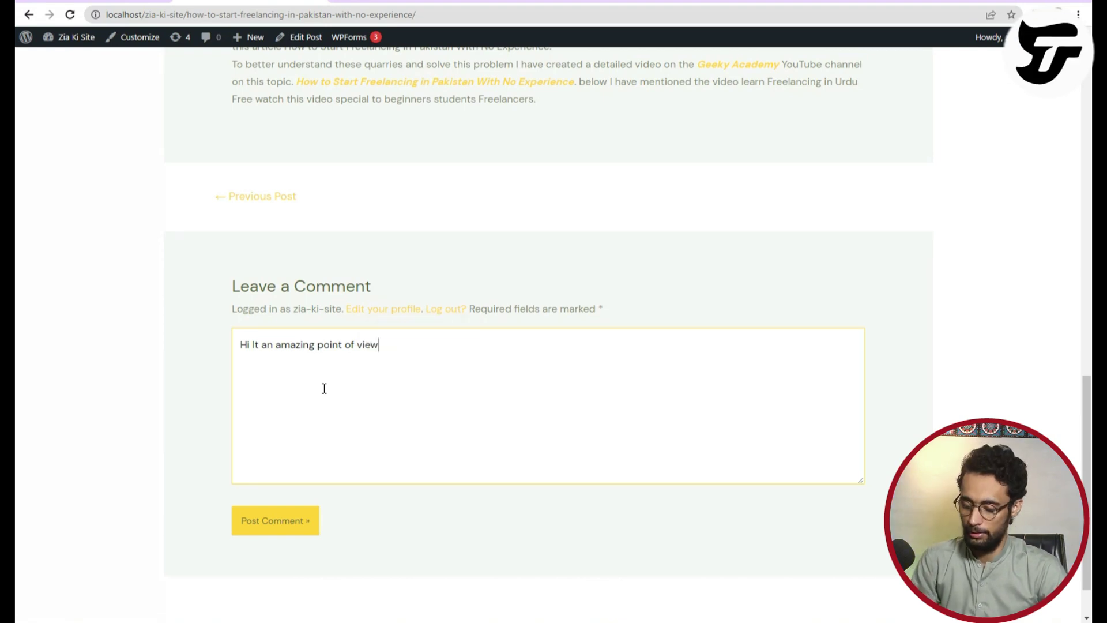
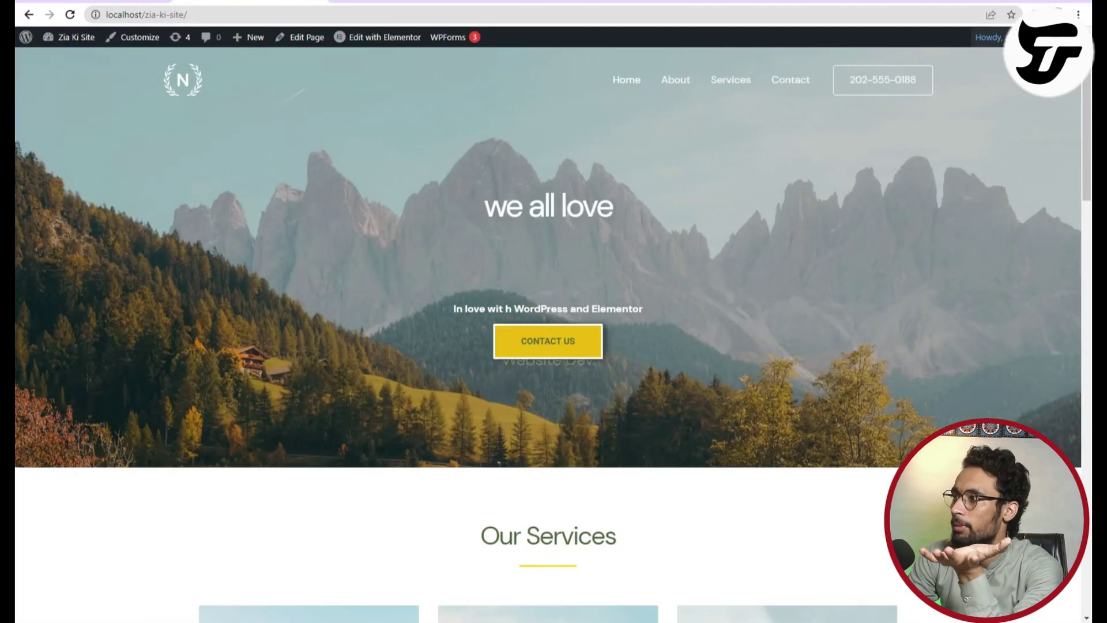
# Copy the site address localhost/zia-ki-site from the browser's address bar.
pyautogui.moveTo(1015, 37)
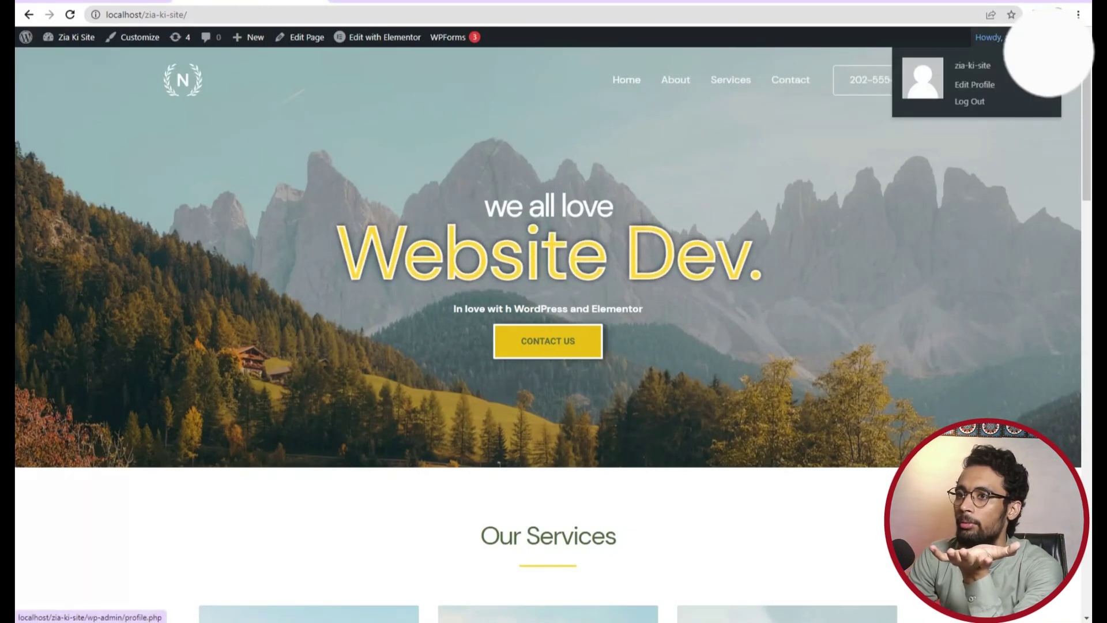
pyautogui.rightClick(192, 16)
pyautogui.press('Escape')
pyautogui.doubleClick(148, 15)
pyautogui.moveTo(188, 14); pyautogui.dragTo(105, 15)
pyautogui.rightClick(119, 14)
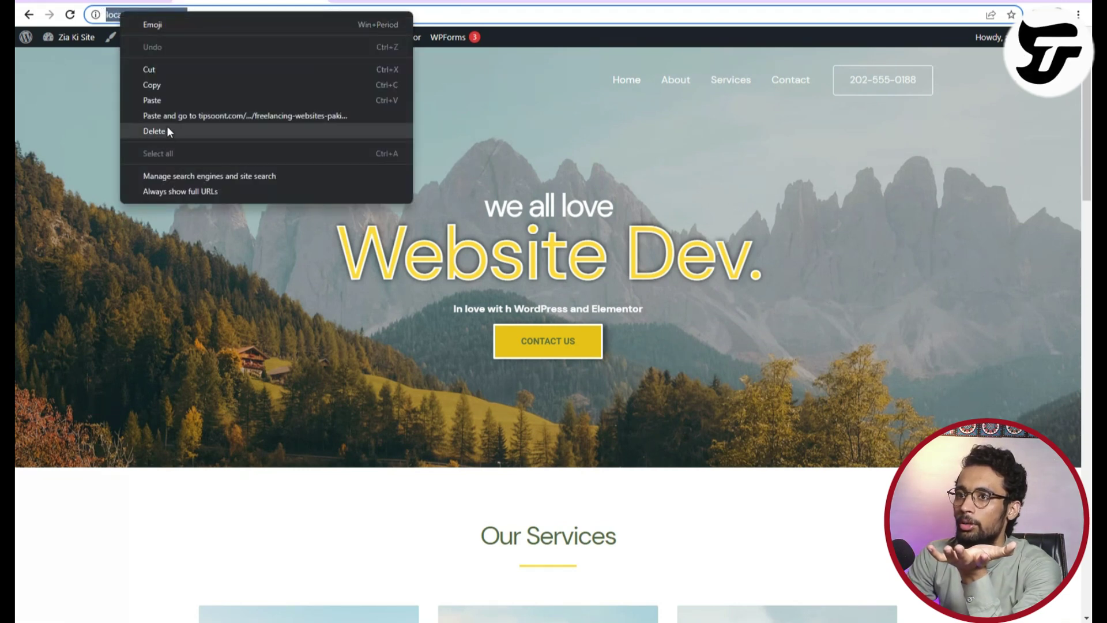
pyautogui.click(167, 84)
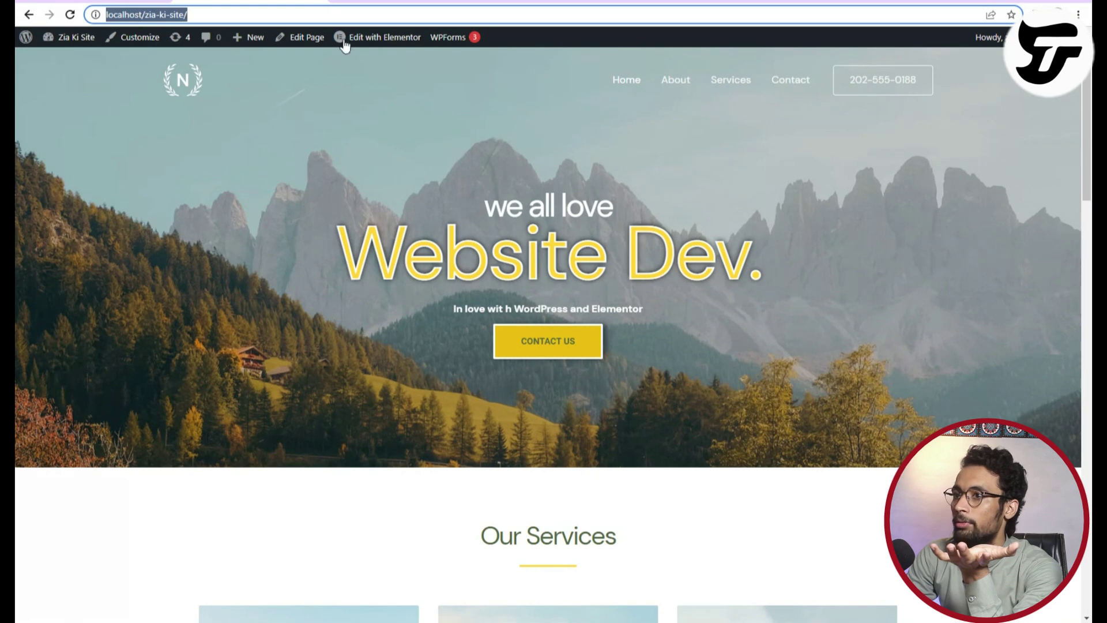
# Load the copied site address in a new tab of the second browser window.
pyautogui.hotkey('alt', 'Tab')
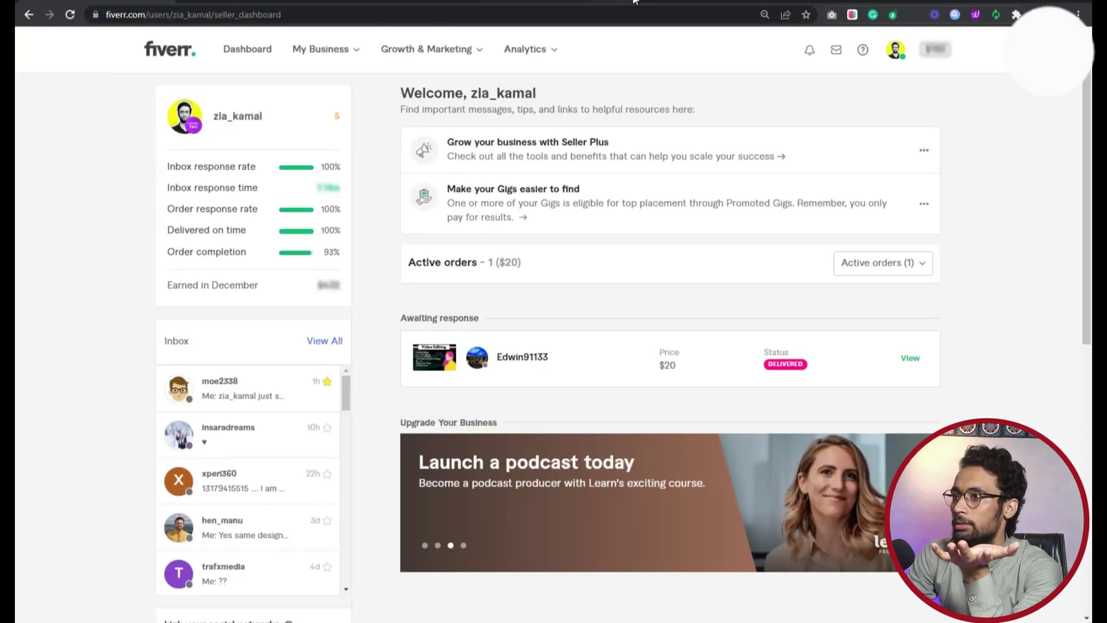
pyautogui.hotkey('ctrl', 't')
pyautogui.rightClick(261, 13)
pyautogui.click(301, 95)
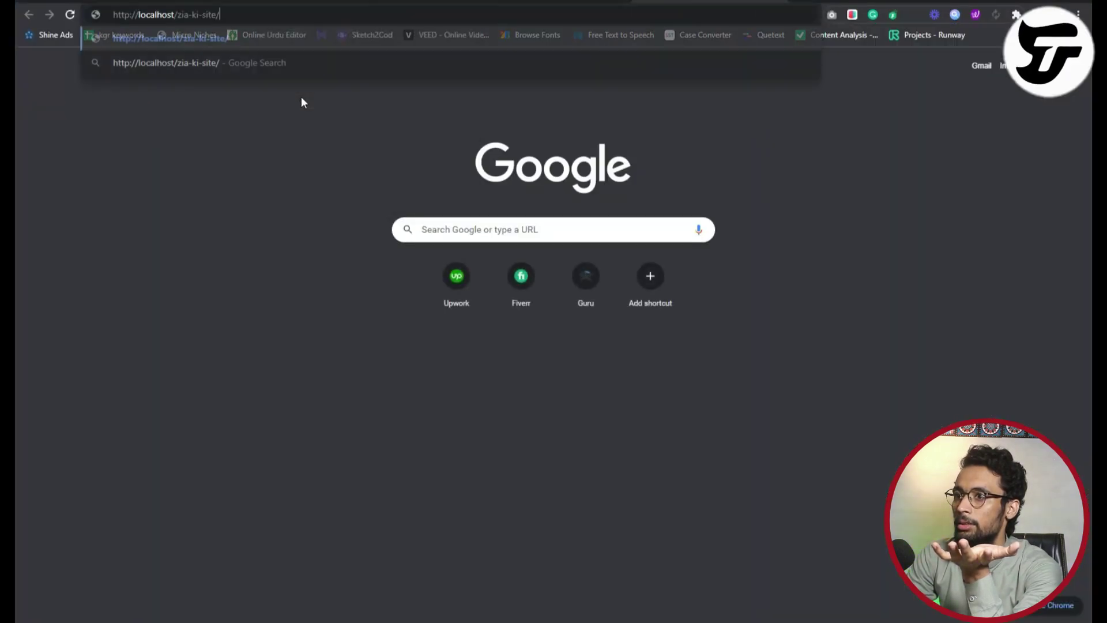
pyautogui.press('Return')
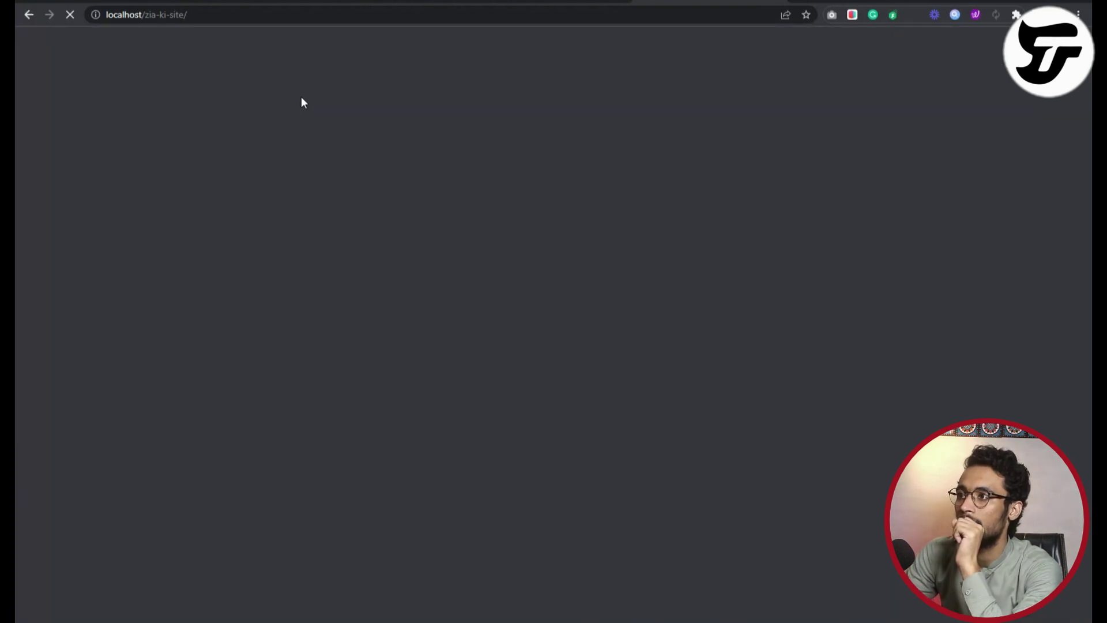
pyautogui.scroll(-5, 404, 404)
pyautogui.scroll(5, 414, 399)
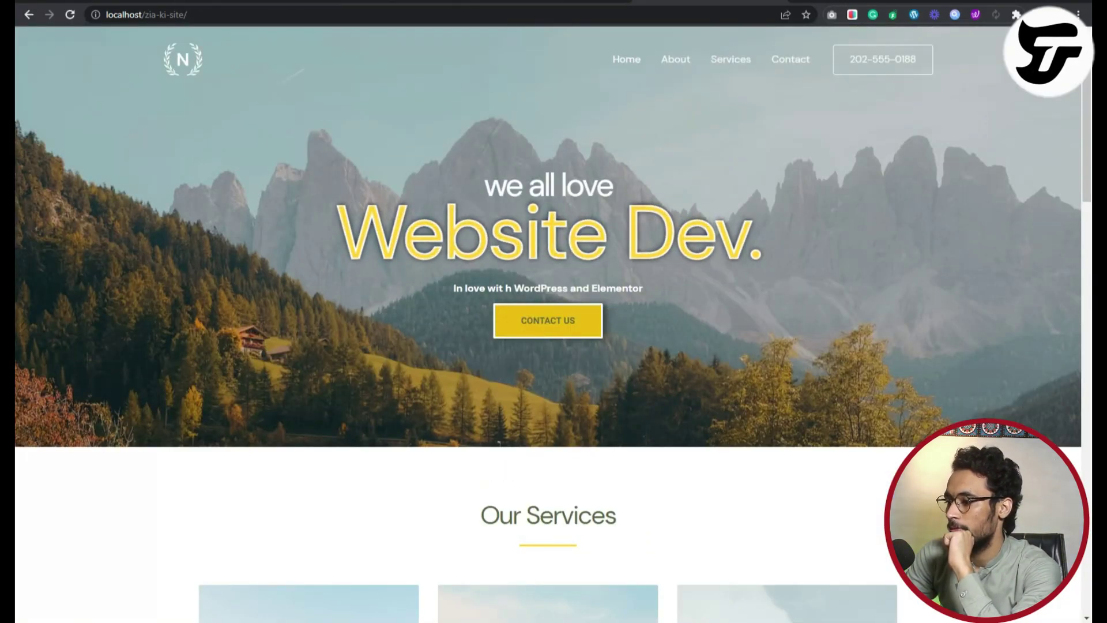
pyautogui.hotkey('ctrl', 'l')
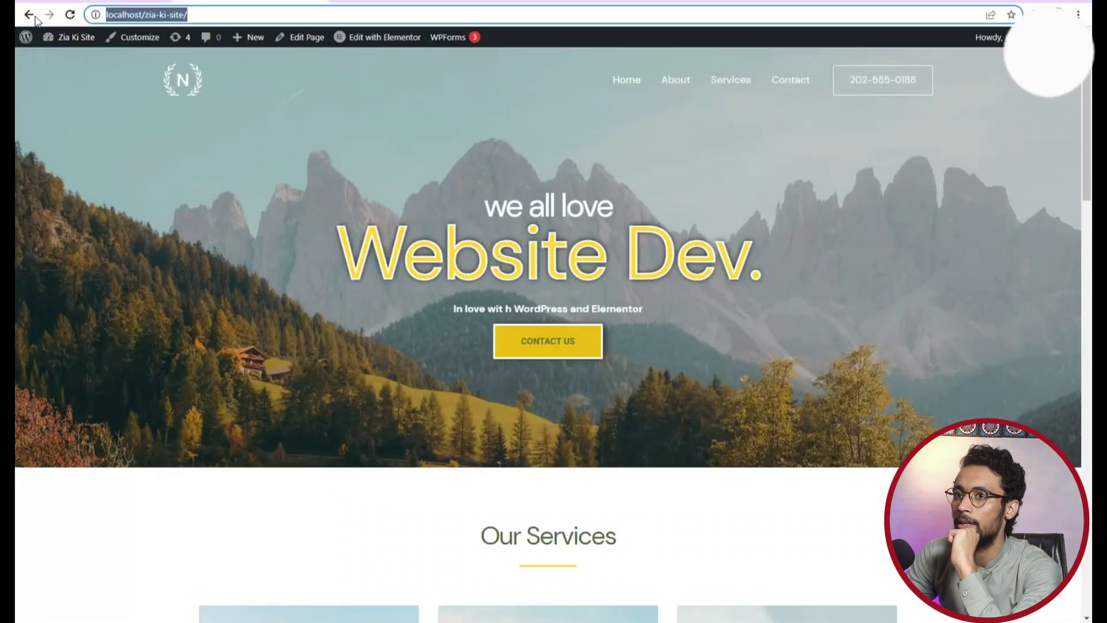
# Copy the View link of 'How to Start Freelancing in Pakistan With No Experience' from the Posts list.
pyautogui.click(29, 14)
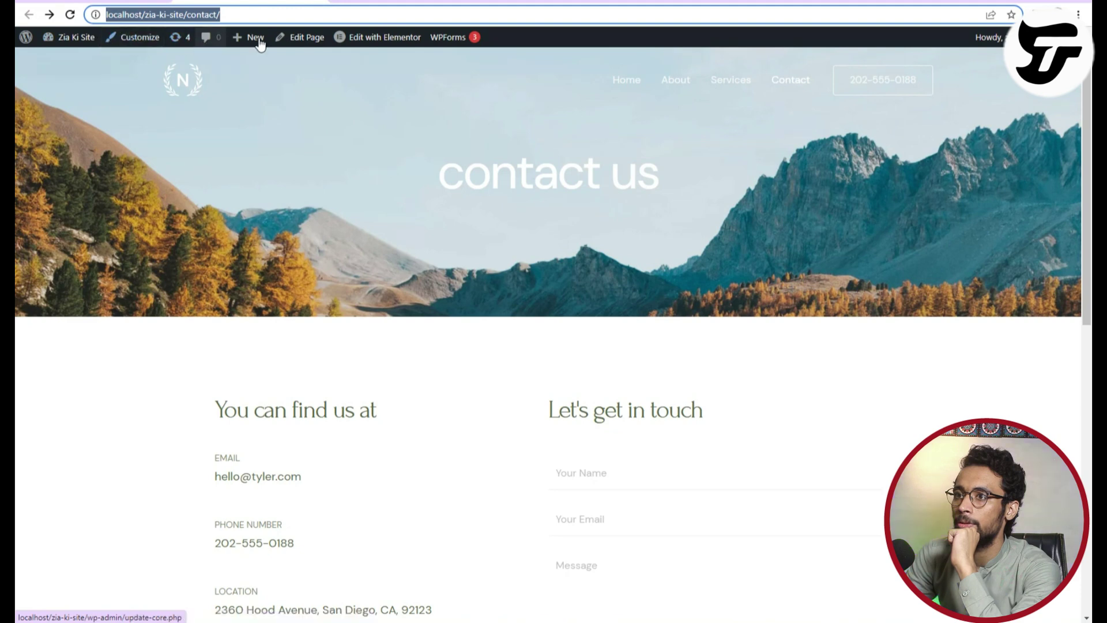
pyautogui.click(76, 59)
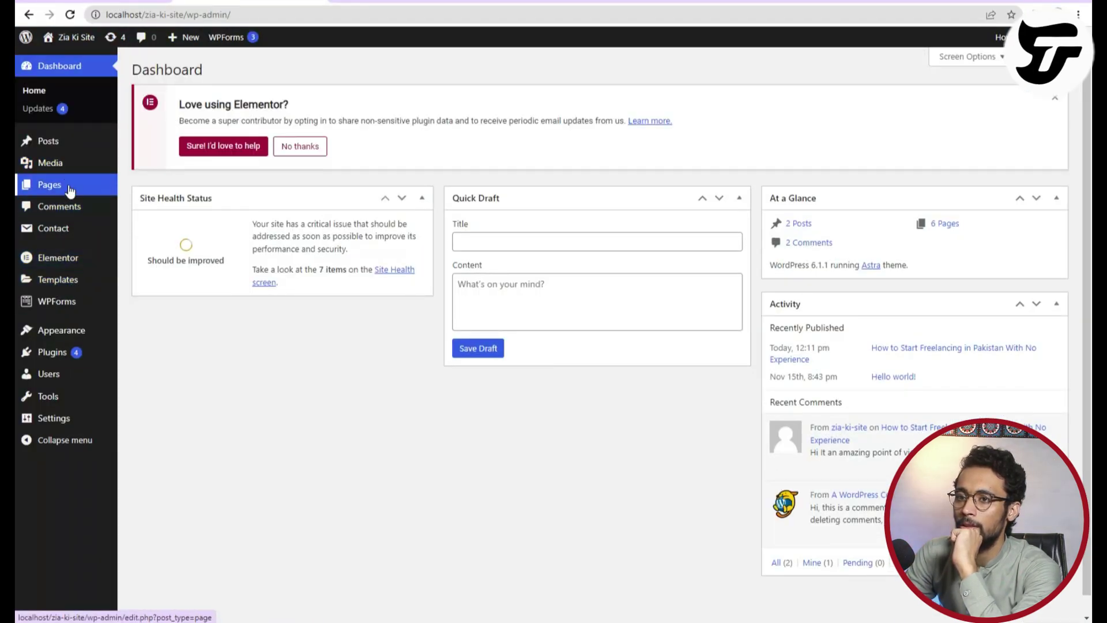
pyautogui.moveTo(70, 191)
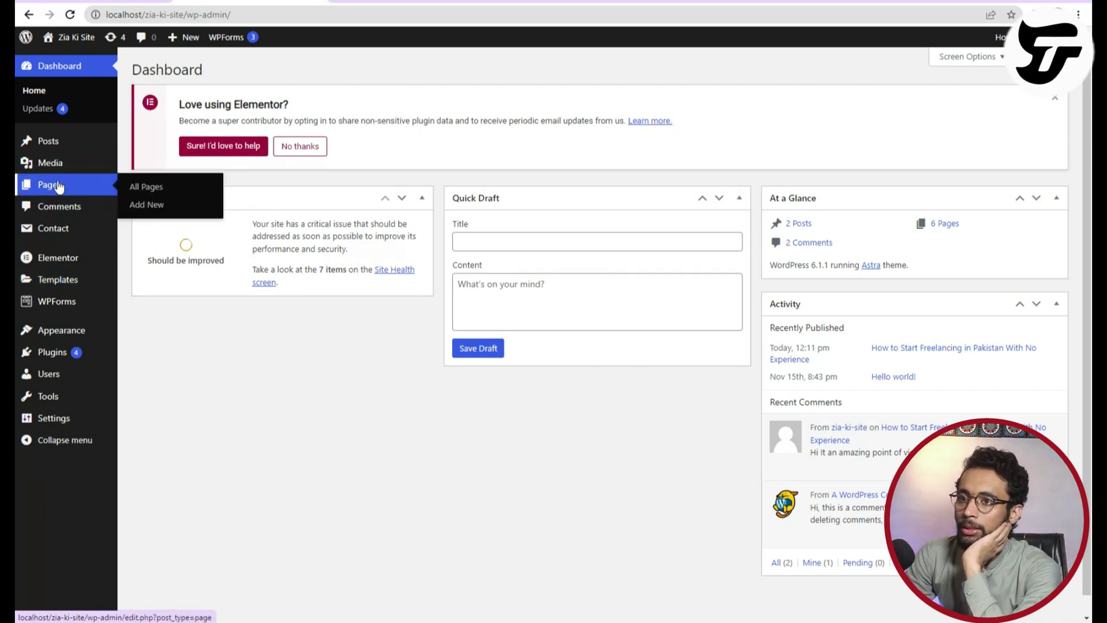
pyautogui.moveTo(60, 144)
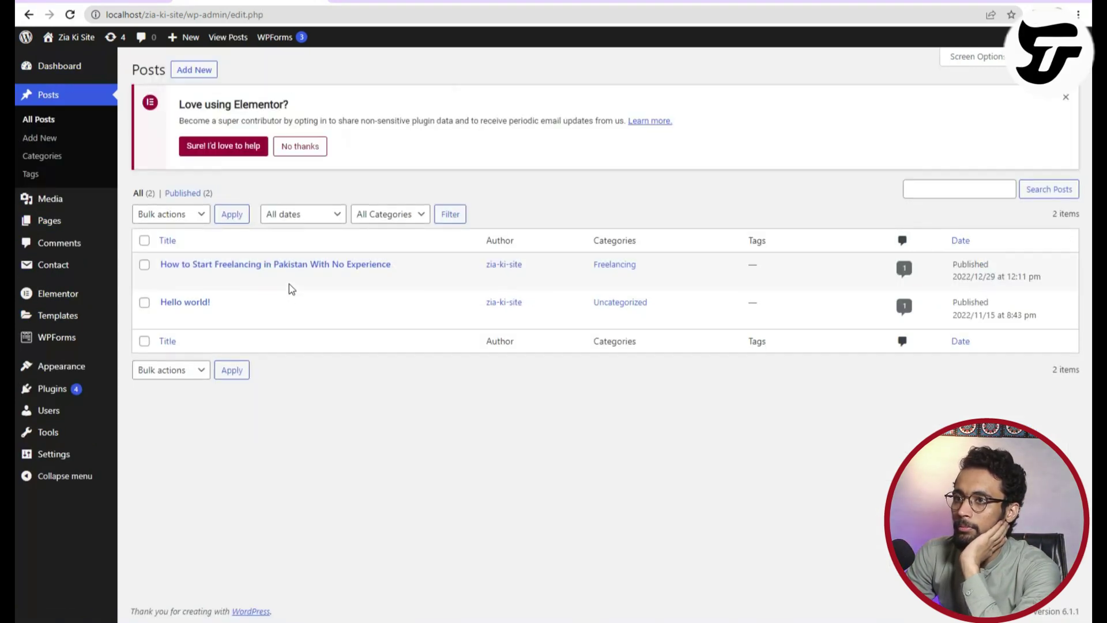
pyautogui.rightClick(259, 280)
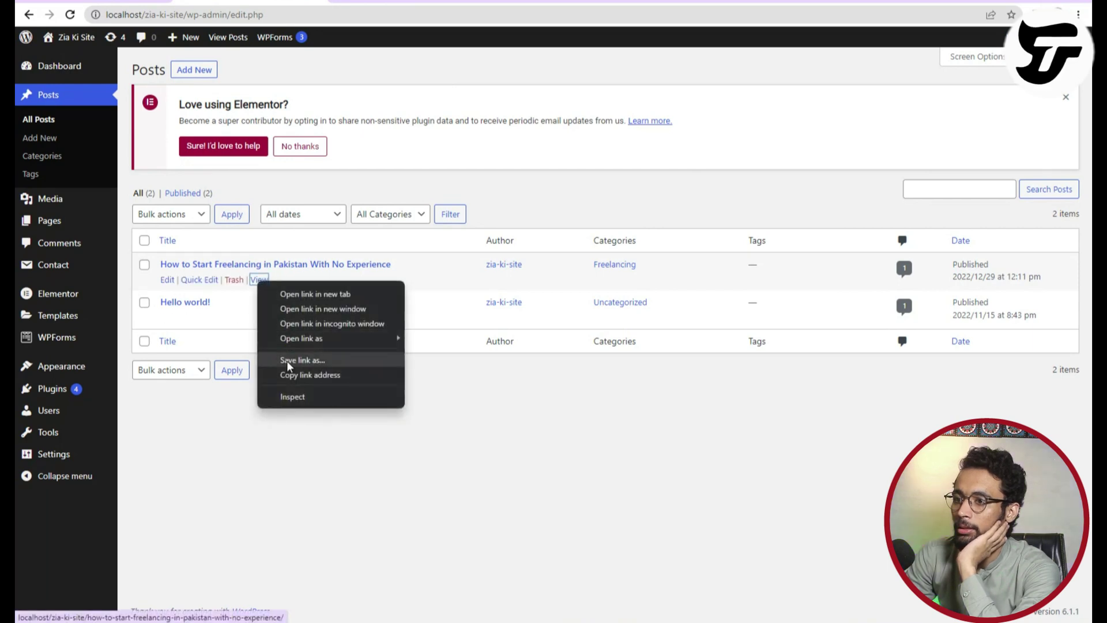
pyautogui.click(293, 373)
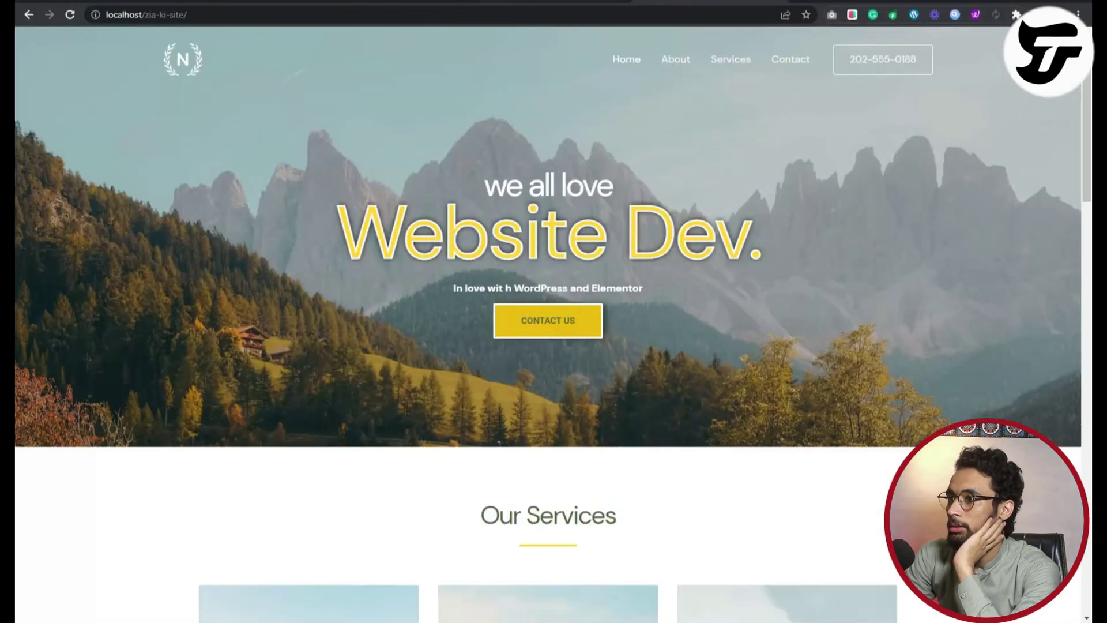
# Load the copied post address in the other browser window.
pyautogui.click(441, 14)
pyautogui.rightClick(441, 14)
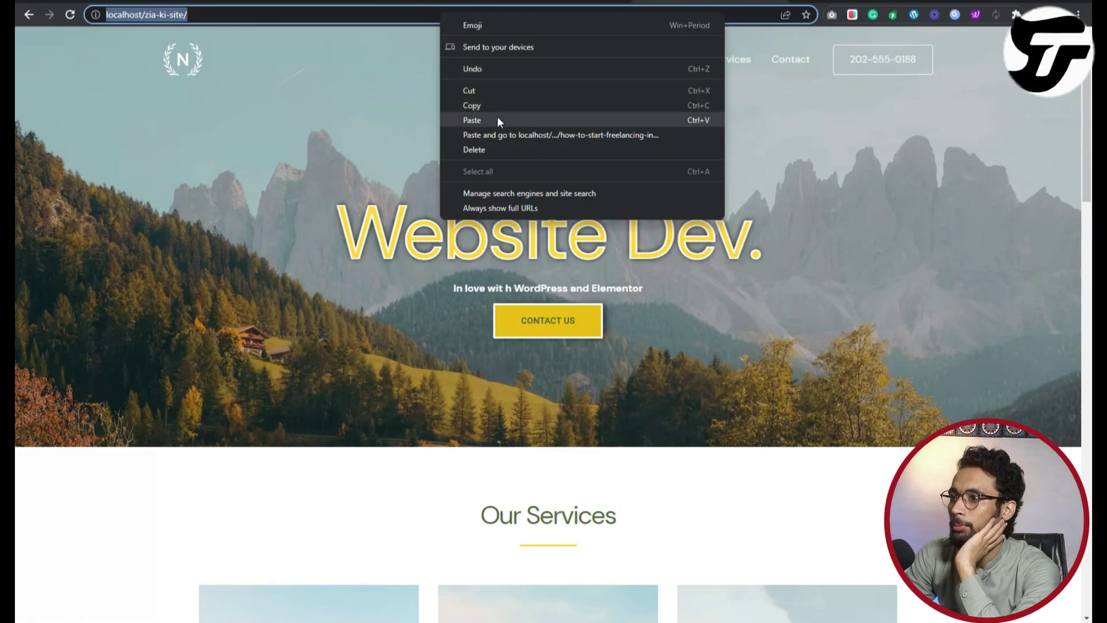
pyautogui.click(472, 120)
pyautogui.press('Return')
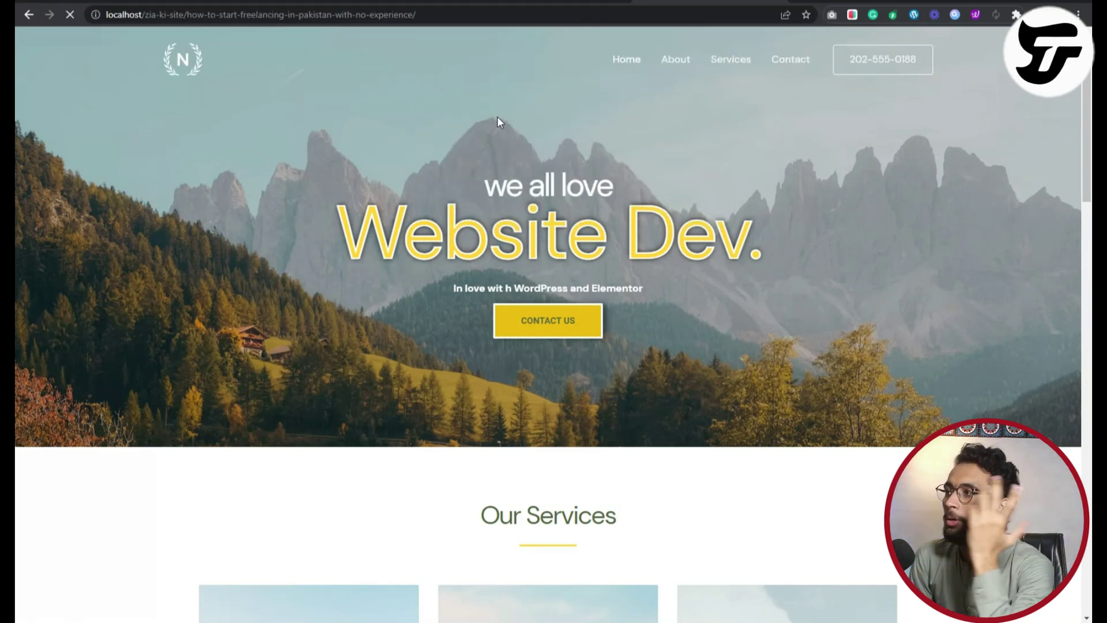
# Write 'Amazing' in the comment box and fill in the commenter's name, e-mail and website.
pyautogui.scroll(-20, 432, 313)
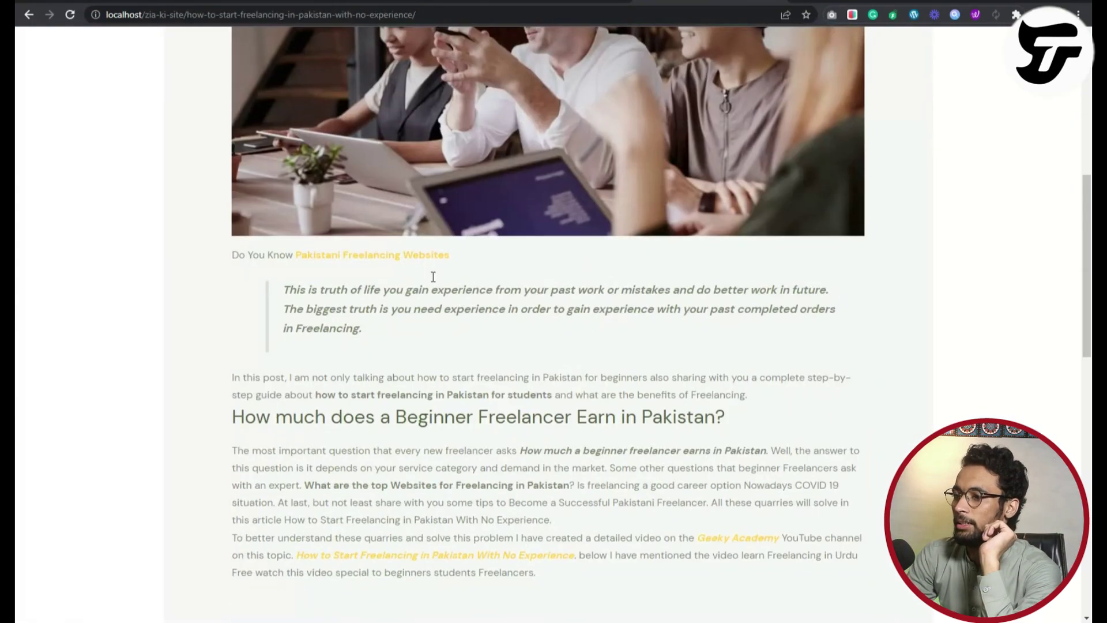
pyautogui.click(321, 307)
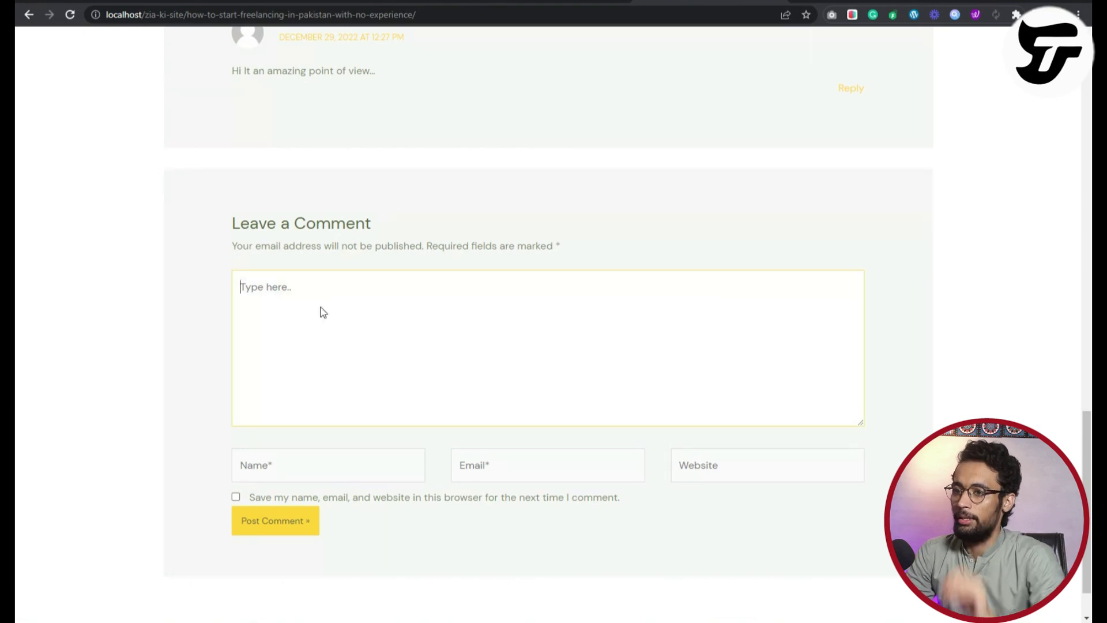
pyautogui.write('AMaizn')
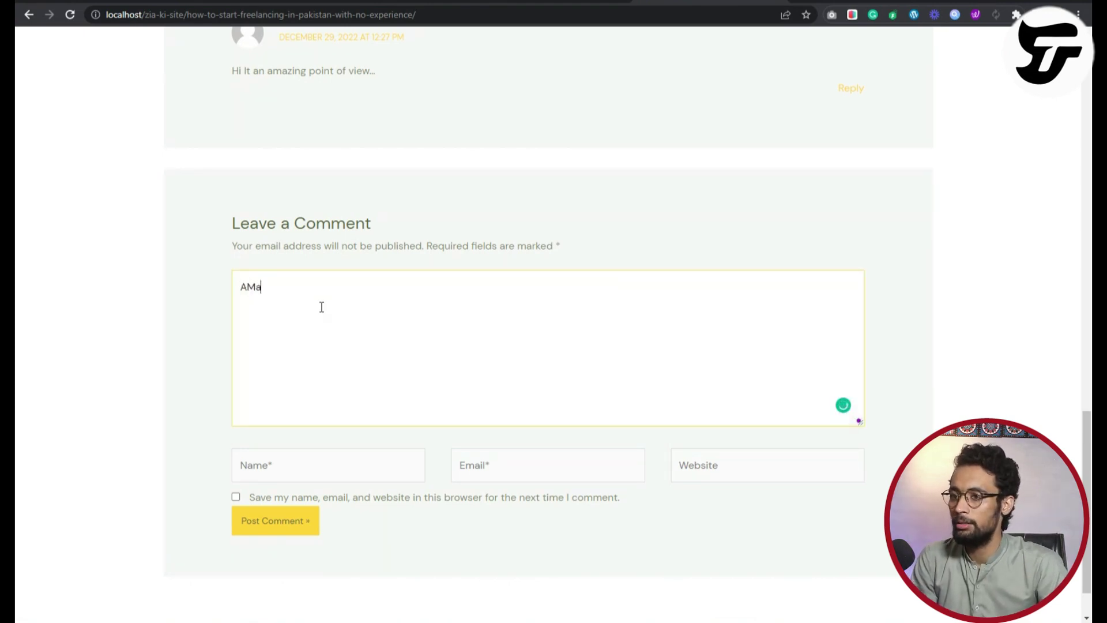
pyautogui.click(302, 460)
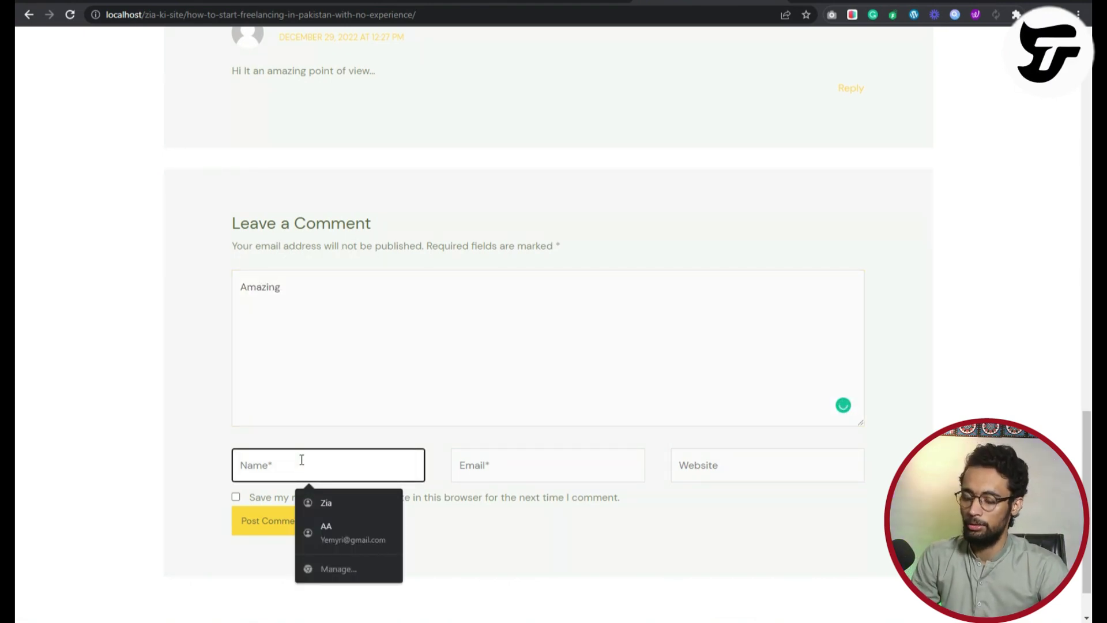
pyautogui.write('Zia')
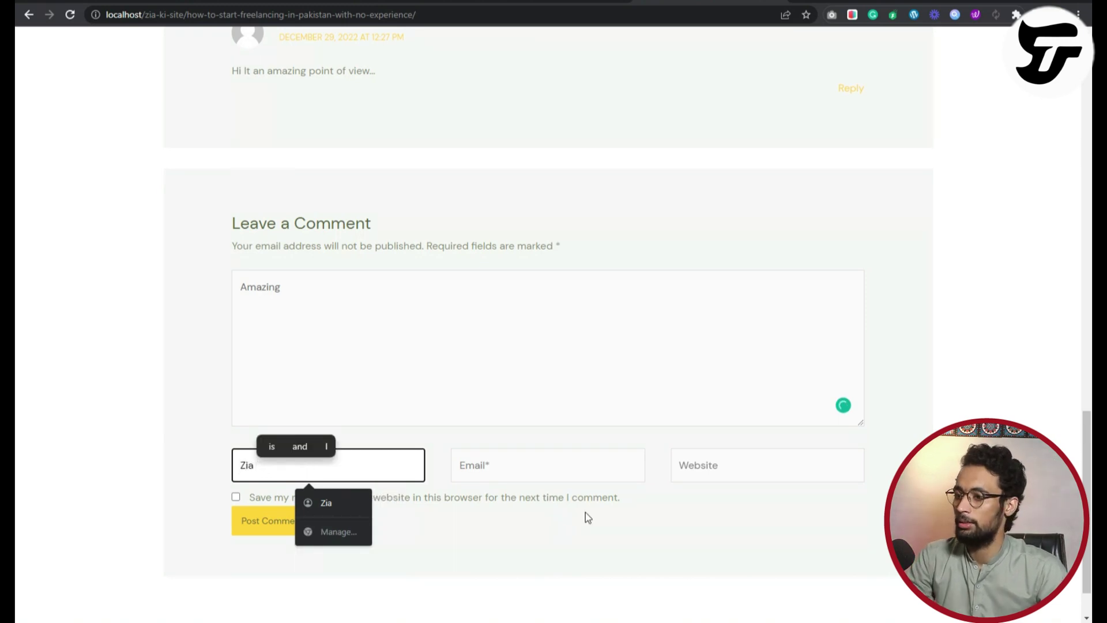
pyautogui.click(571, 459)
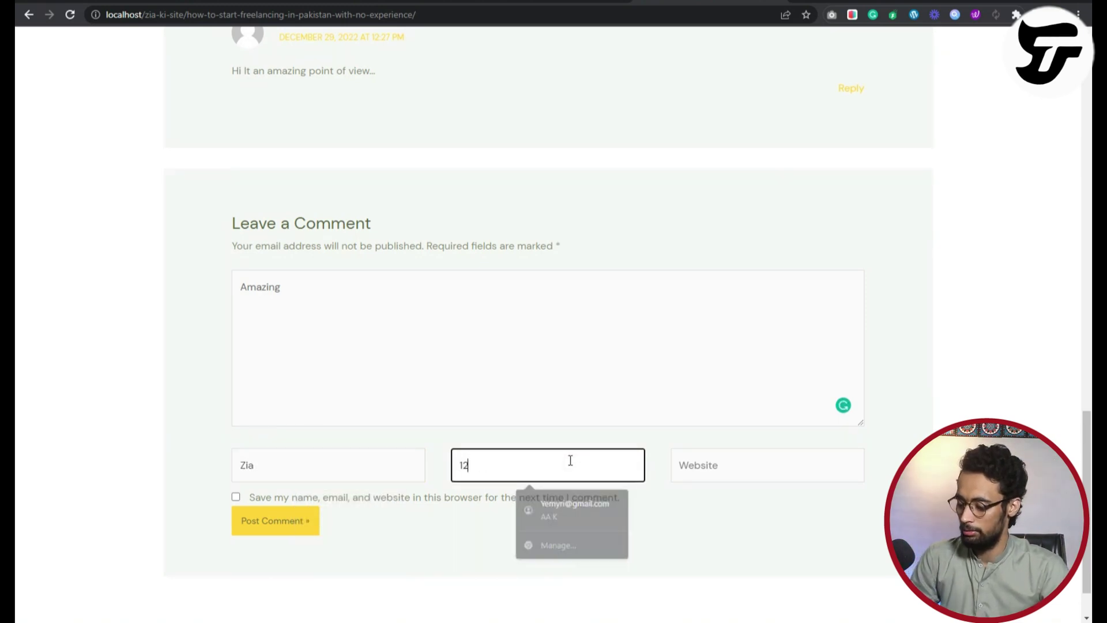
pyautogui.click(724, 460)
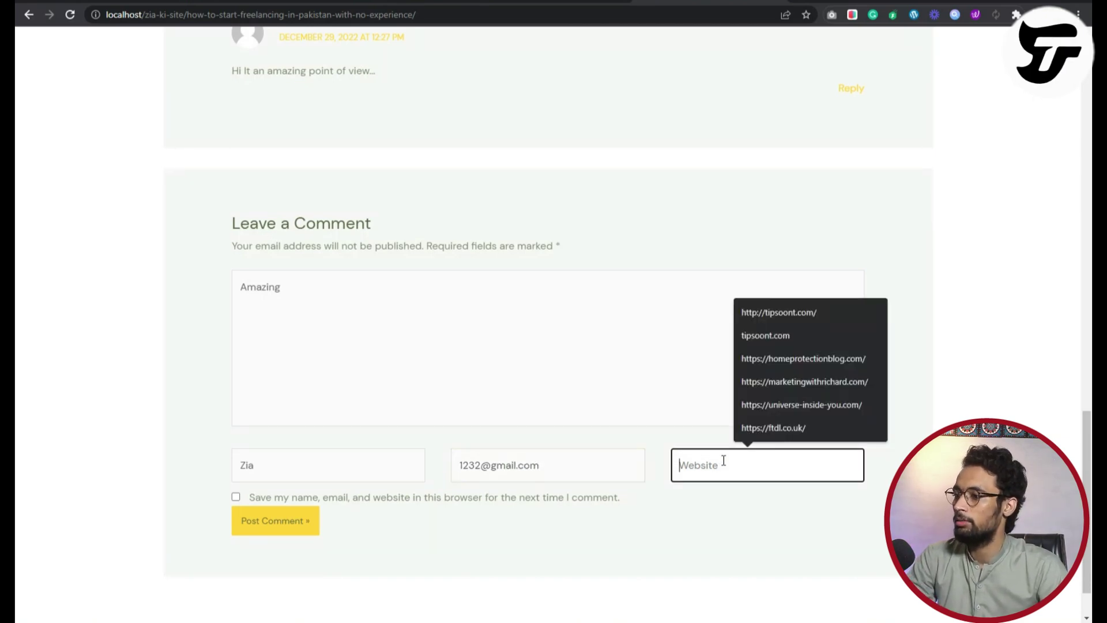
pyautogui.click(770, 318)
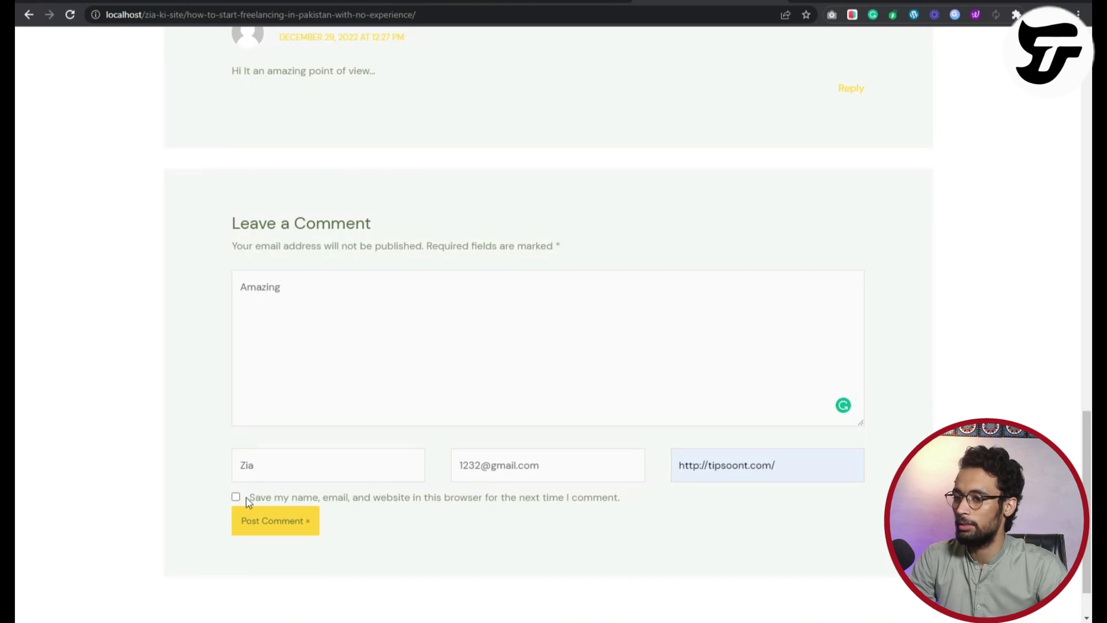
# Enable saving the commenter's details in the browser for next time.
pyautogui.moveTo(248, 497); pyautogui.dragTo(489, 505)
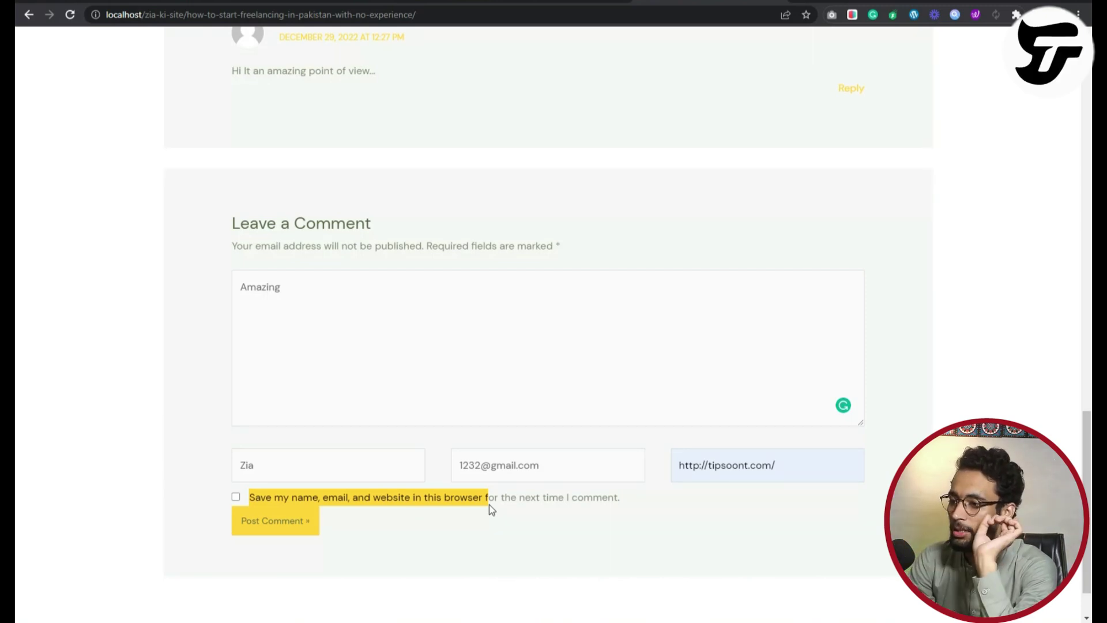
pyautogui.moveTo(489, 504); pyautogui.dragTo(490, 505)
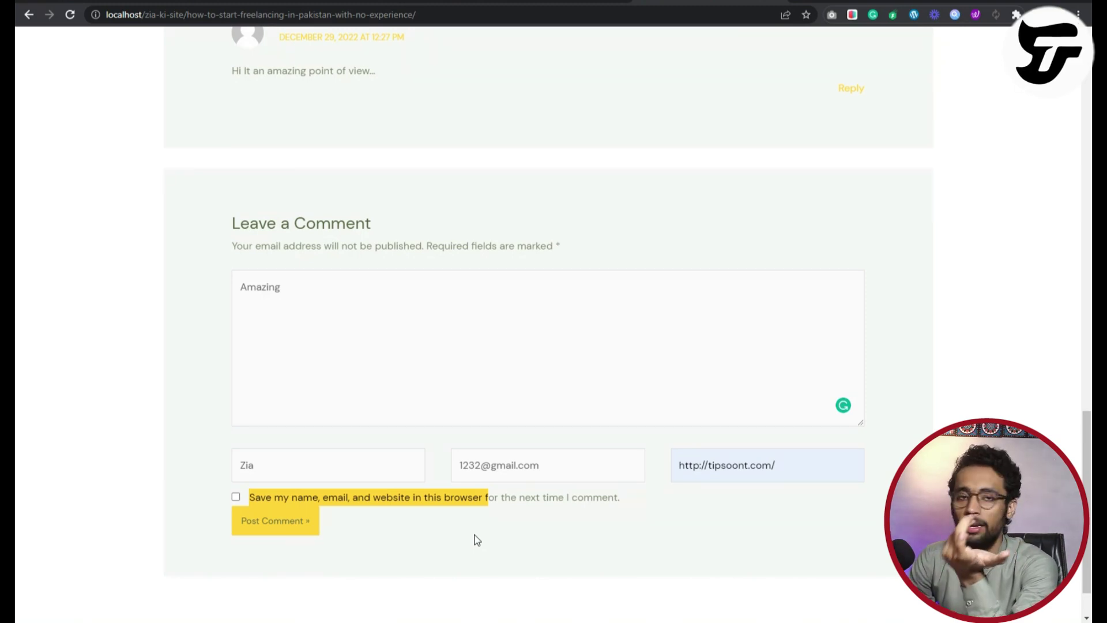
pyautogui.click(245, 501)
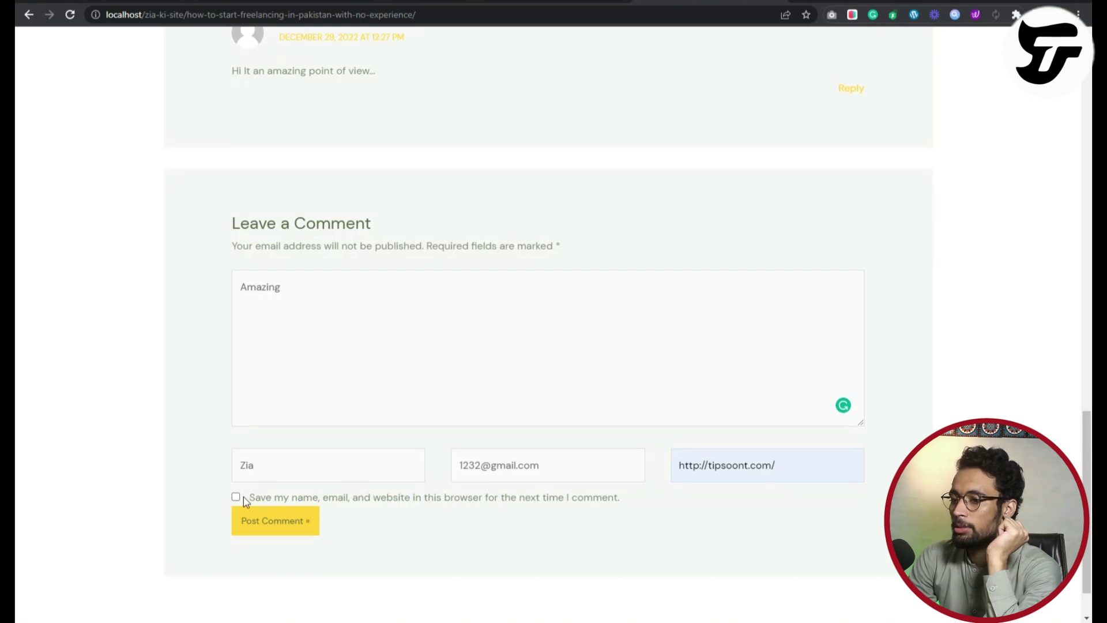
pyautogui.click(236, 498)
pyautogui.click(785, 466)
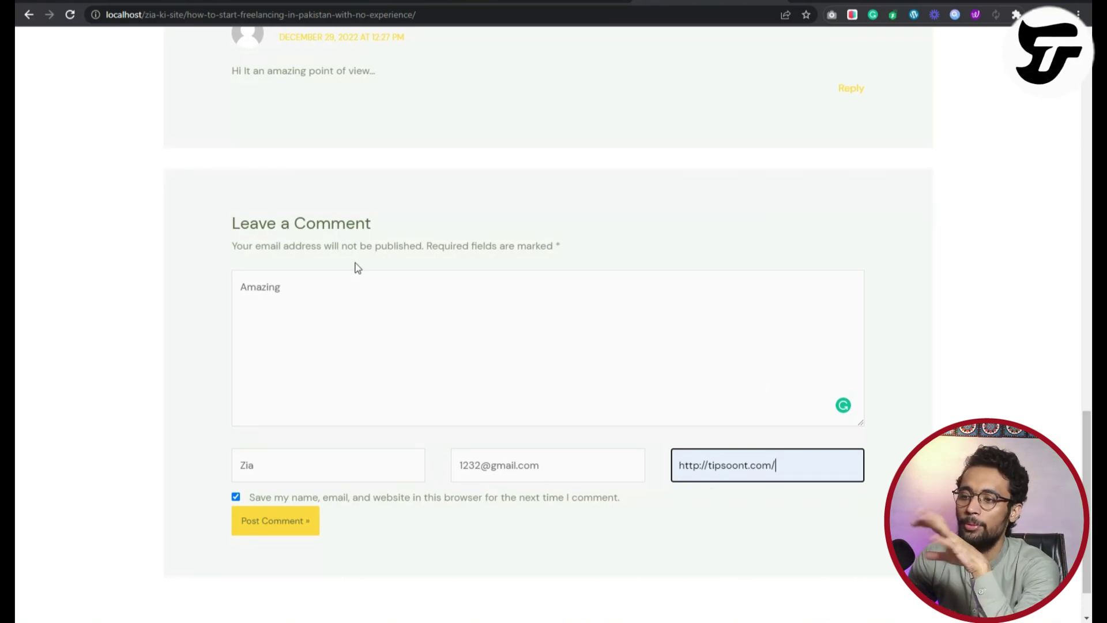
# Append ' :)' to the comment and submit it.
pyautogui.scroll(4, 355, 401)
pyautogui.scroll(-4, 346, 404)
pyautogui.click(311, 290)
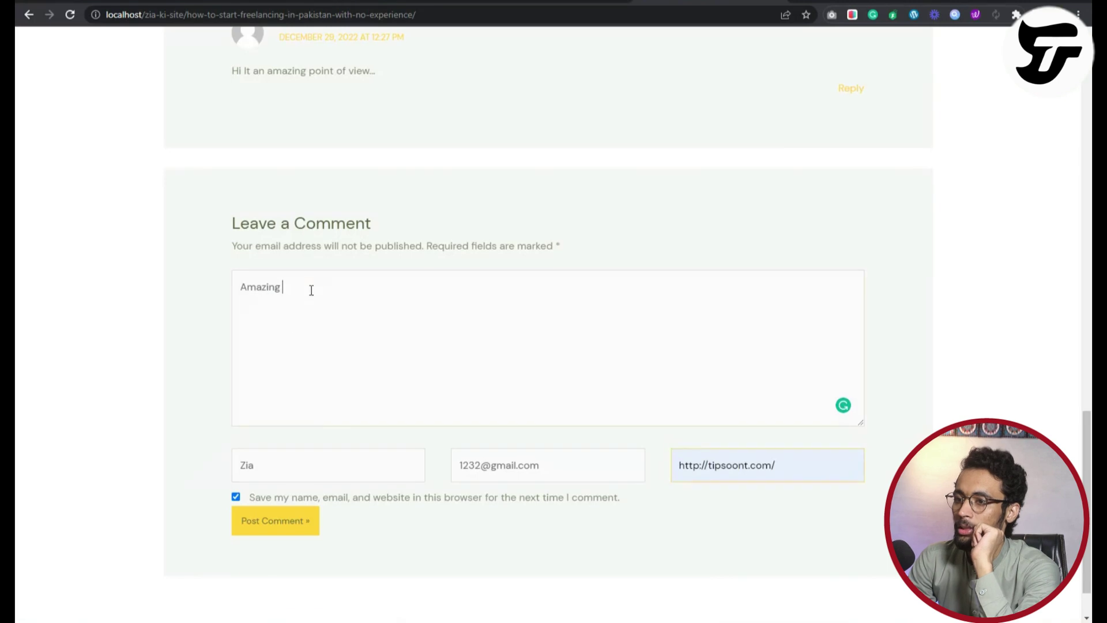
pyautogui.write(':)')
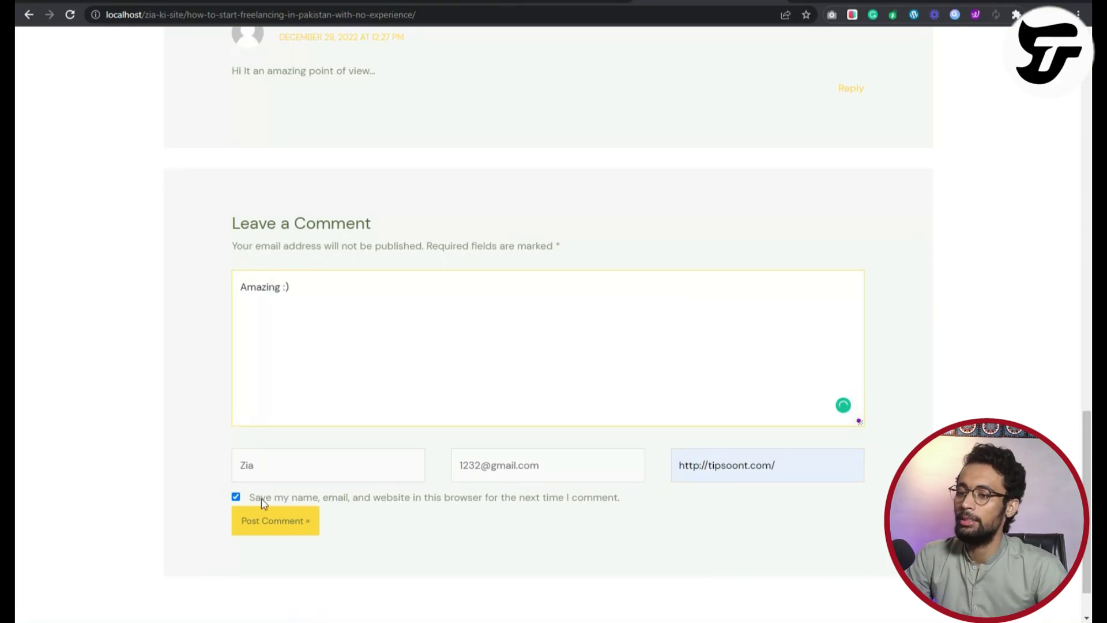
pyautogui.click(269, 521)
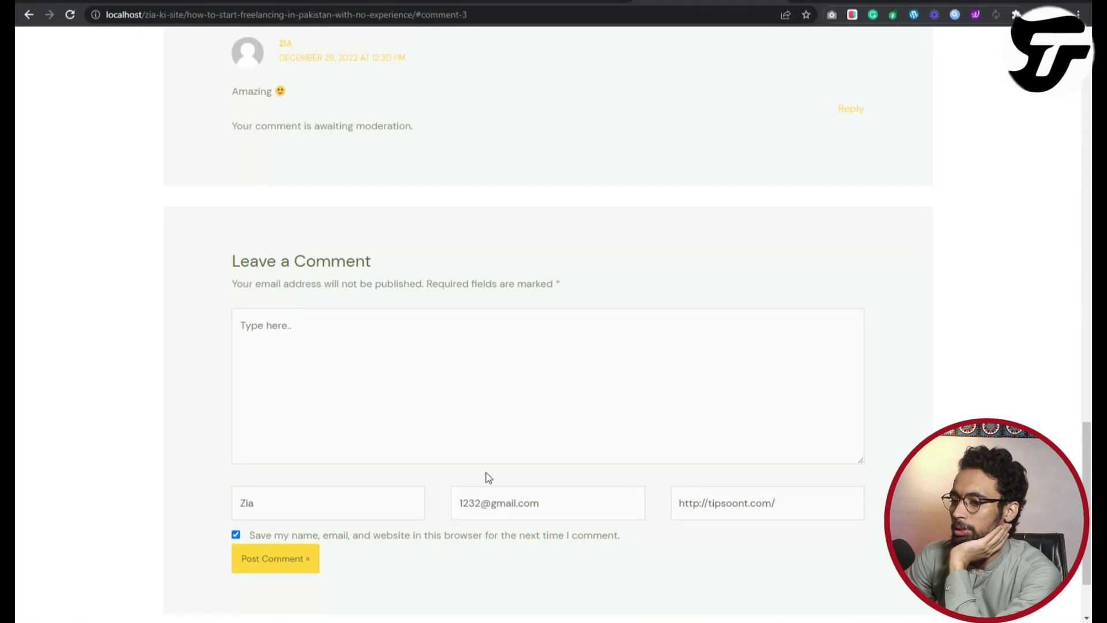
# Scroll back up the freelancing post to see the comment awaiting moderation.
pyautogui.scroll(7, 406, 417)
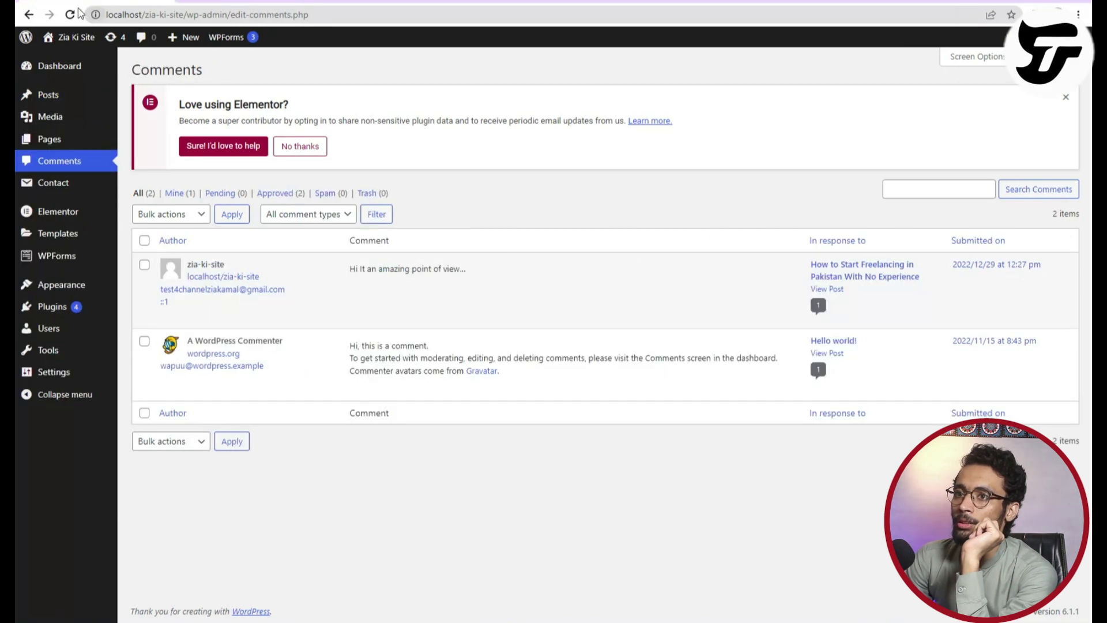
# Open the Comments screen and bring up link options for the pending comment's View Post link.
pyautogui.click(70, 15)
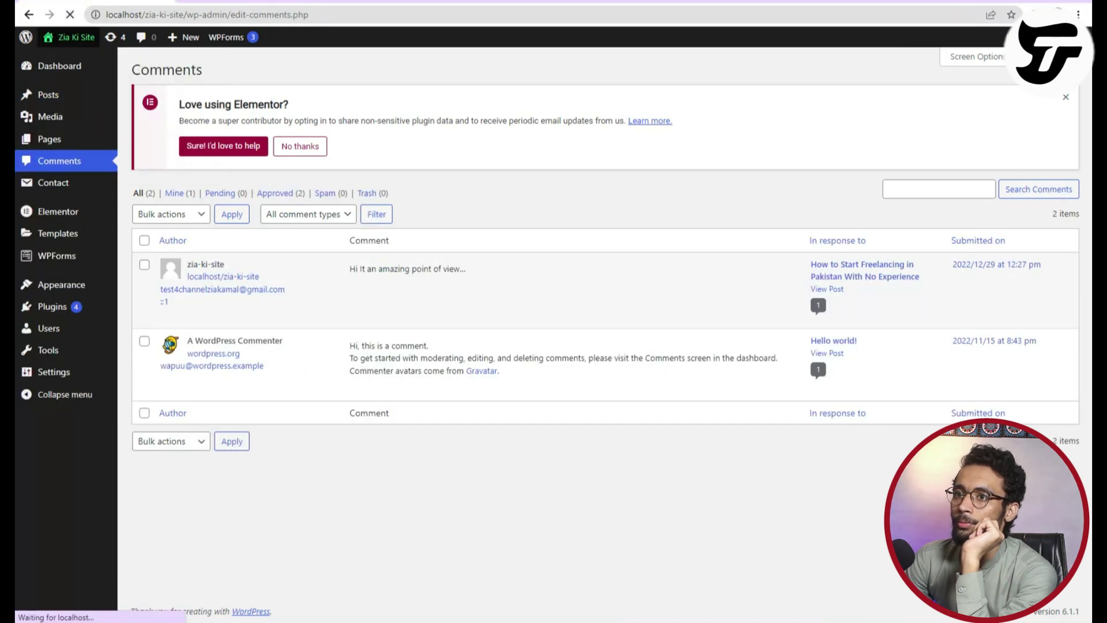
pyautogui.click(155, 56)
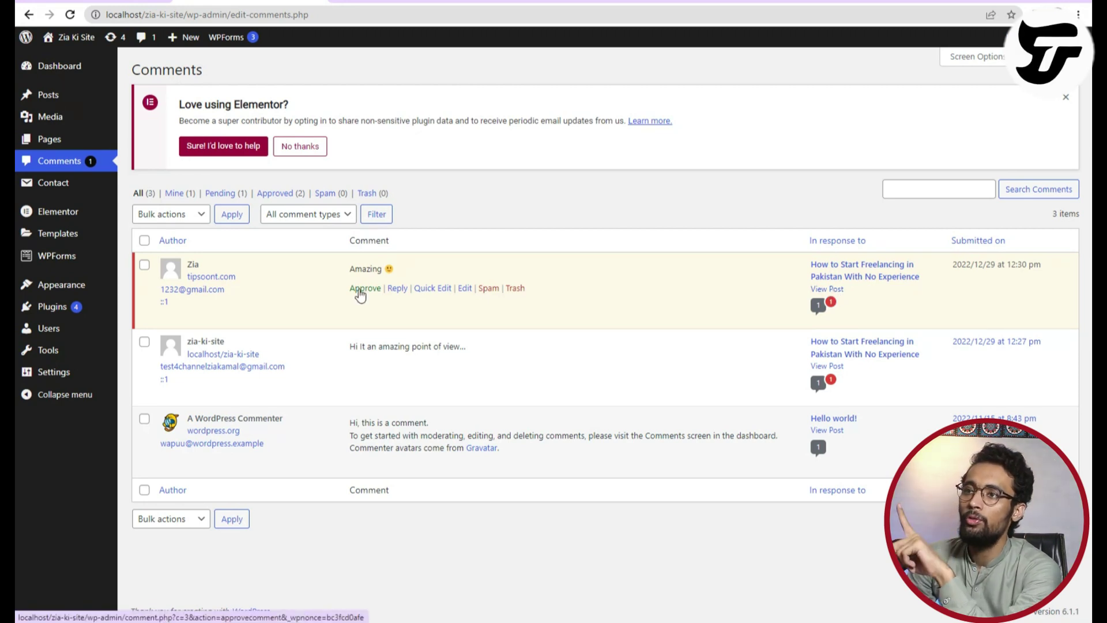
pyautogui.rightClick(839, 296)
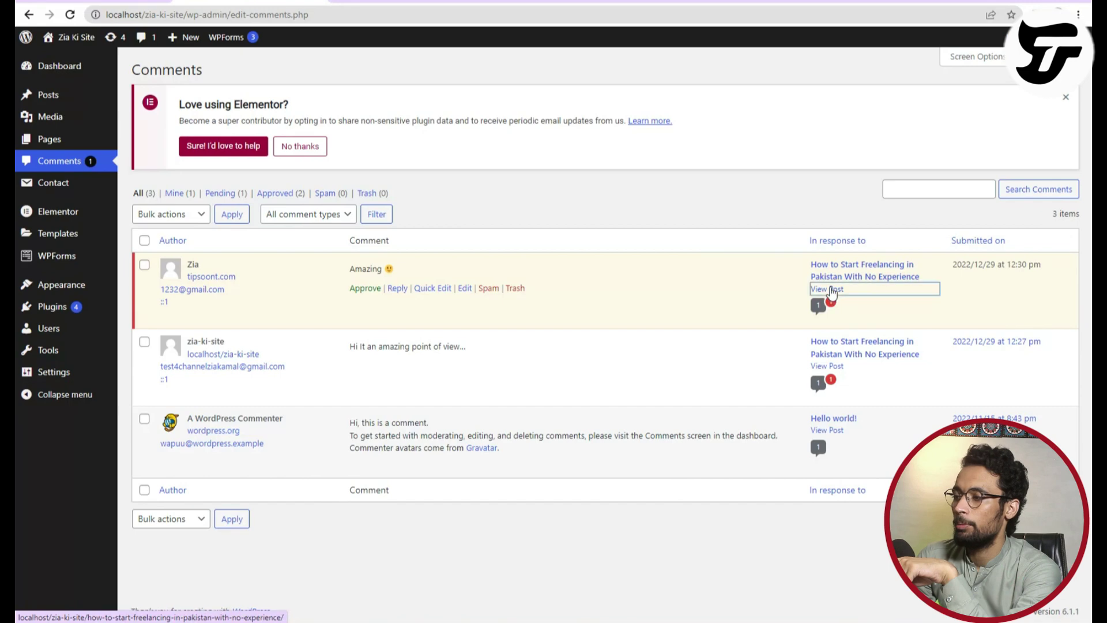
pyautogui.press('Escape')
pyautogui.click(830, 290)
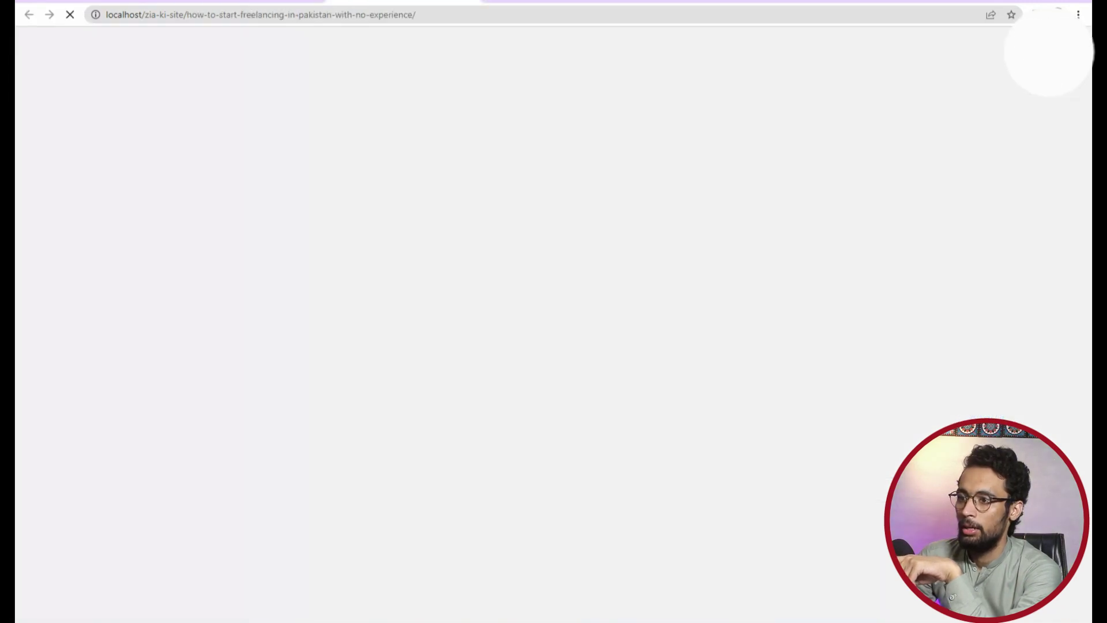
pyautogui.hotkey('alt', 'Left')
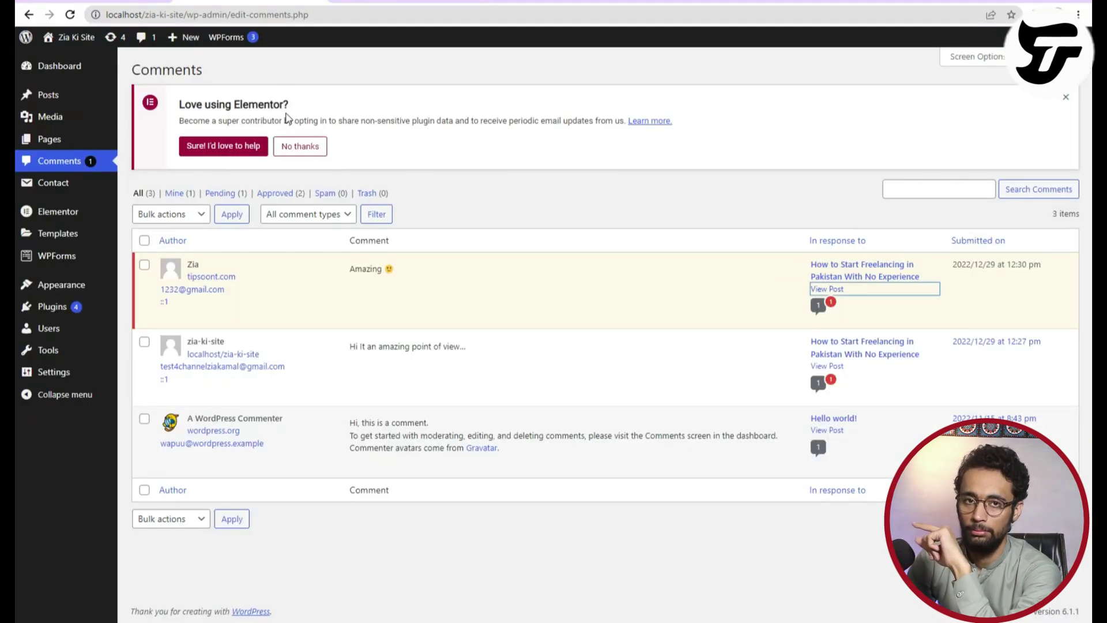
pyautogui.click(403, 2)
pyautogui.scroll(-15, 467, 343)
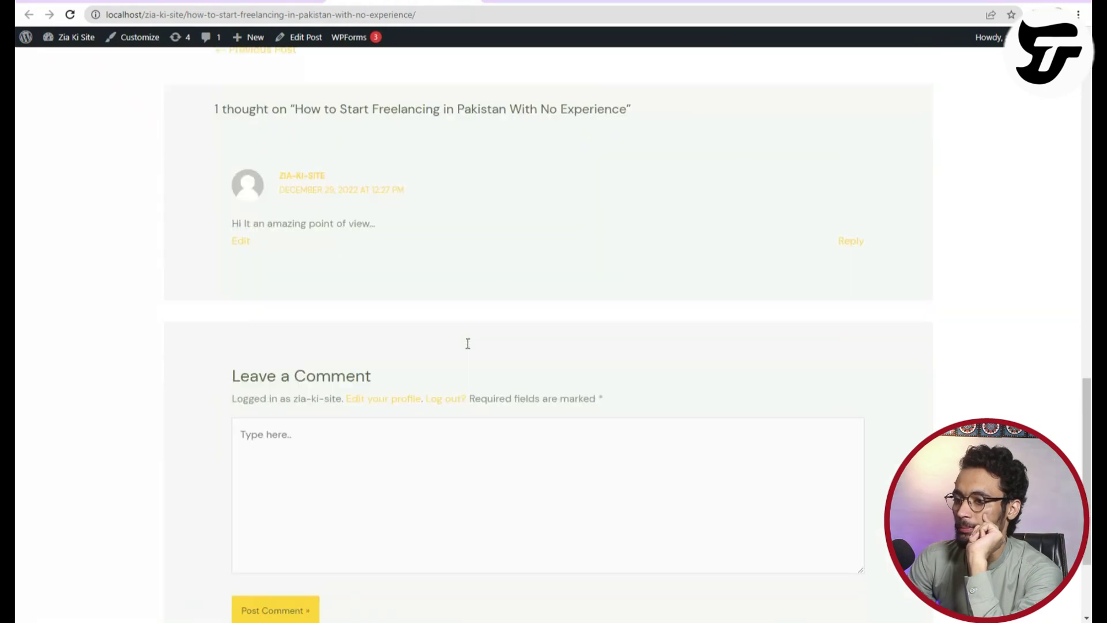
pyautogui.scroll(3, 329, 386)
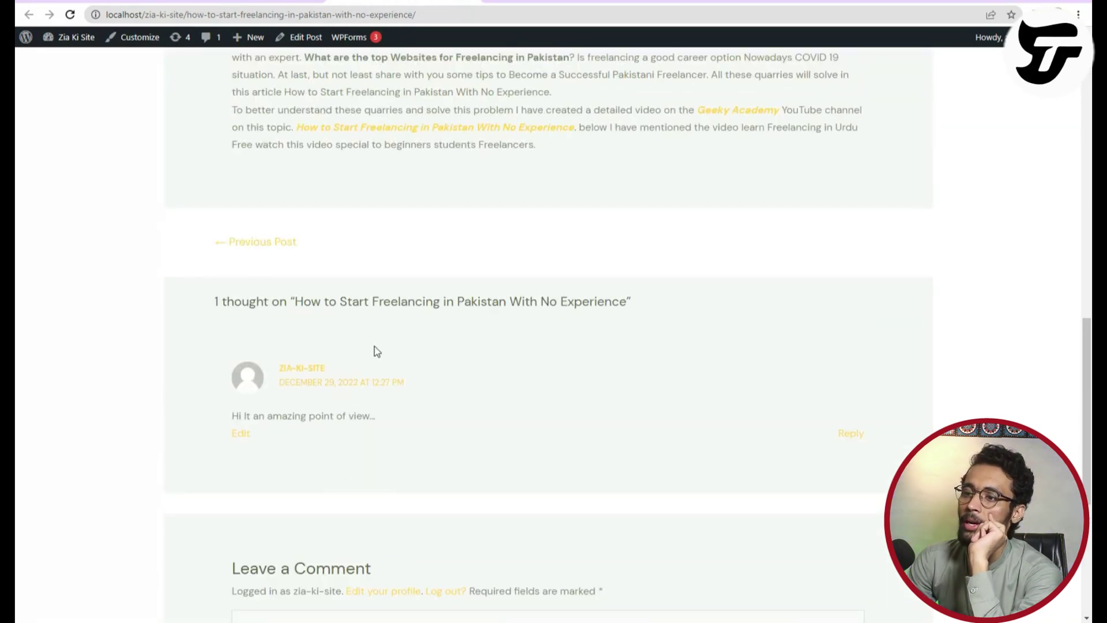
pyautogui.moveTo(214, 300); pyautogui.dragTo(695, 306)
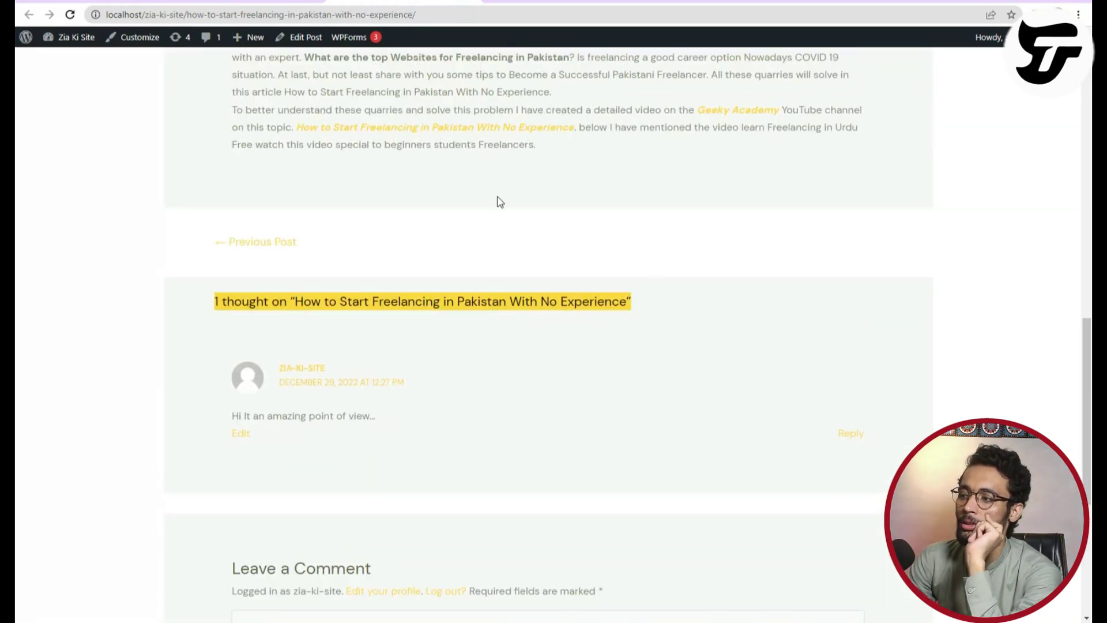
pyautogui.scroll(-4, 292, 477)
pyautogui.scroll(5, 292, 477)
pyautogui.hotkey('ctrl', 'shift', 'Tab')
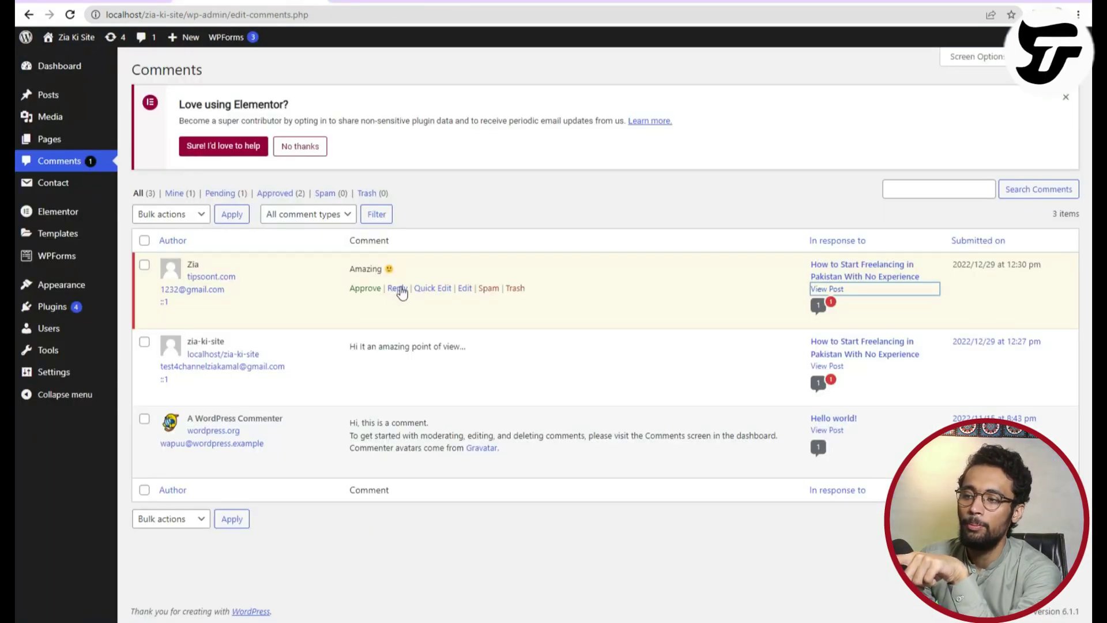
# Approve the pending 'Amazing' comment and reload the post to see it published.
pyautogui.click(432, 288)
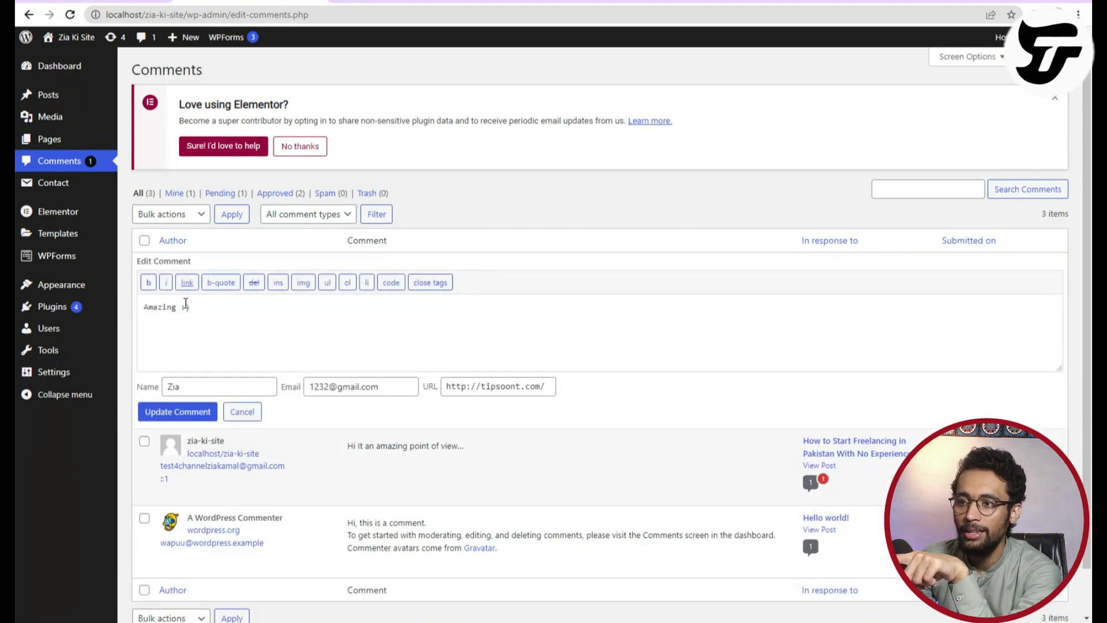
pyautogui.click(242, 412)
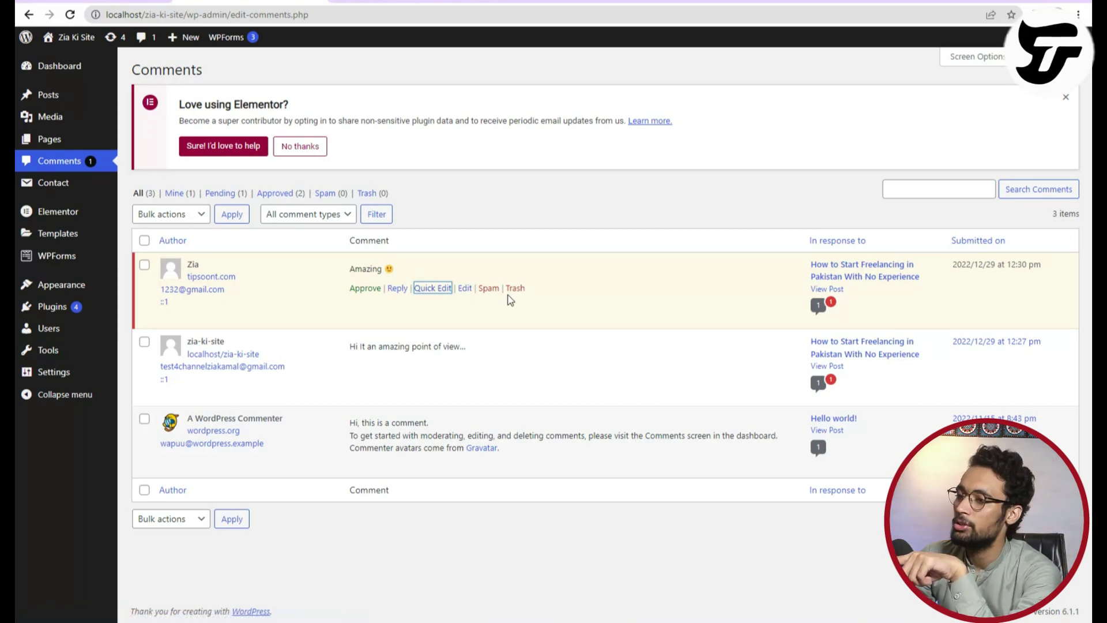
pyautogui.click(359, 289)
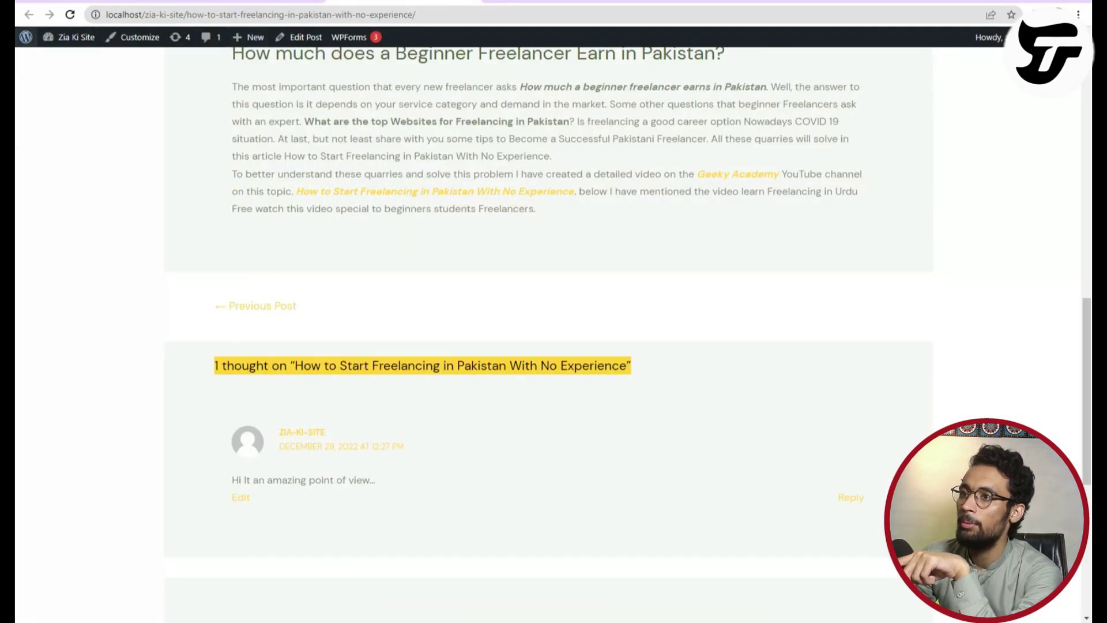
pyautogui.click(69, 15)
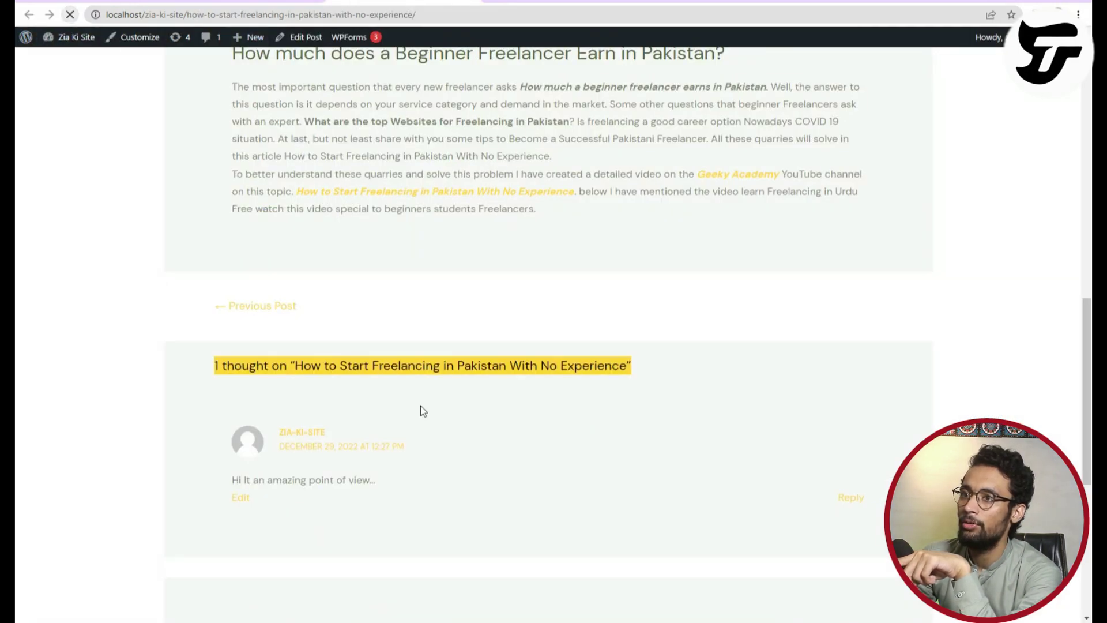
pyautogui.scroll(-5, 339, 382)
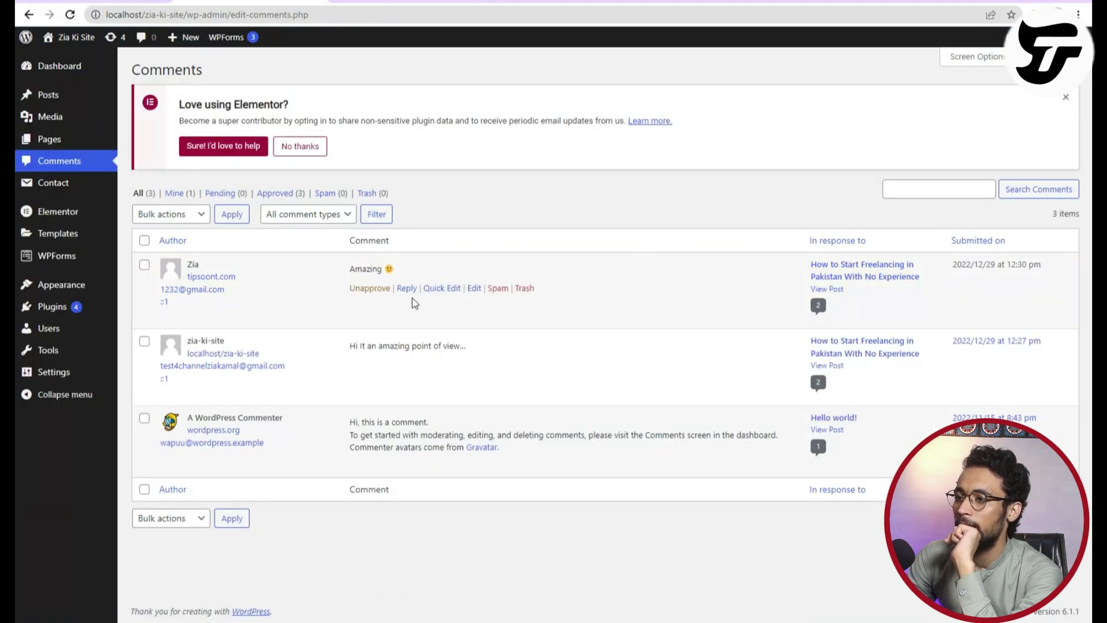
# Reply to the 'Amazing' comment with a thank-you addressed to the commenter.
pyautogui.click(406, 288)
pyautogui.write('Thanks ZIa')
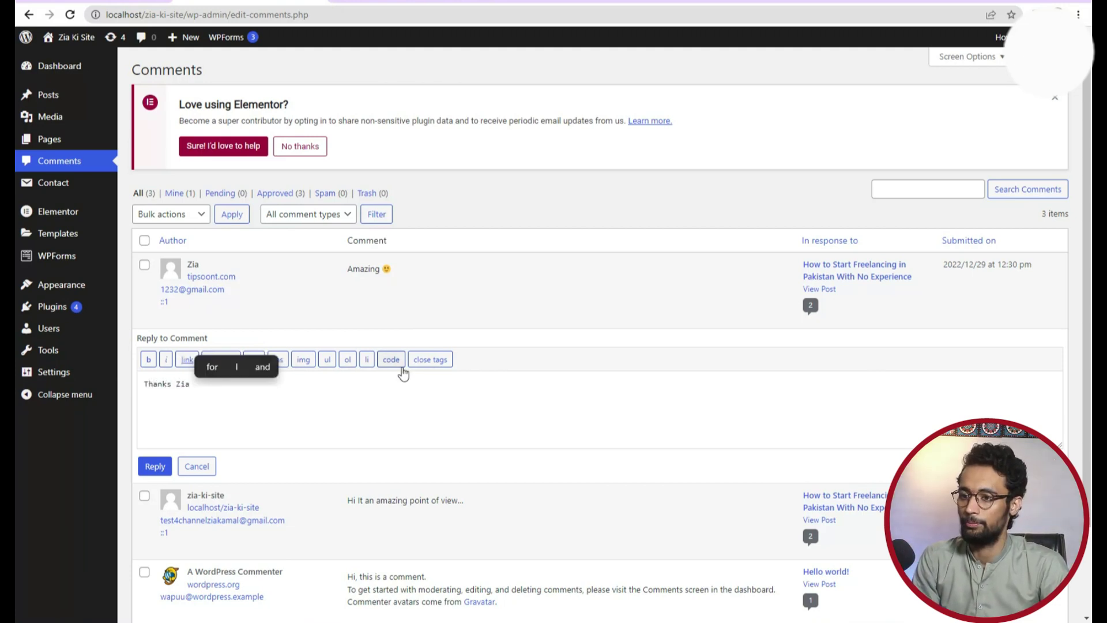
pyautogui.click(155, 466)
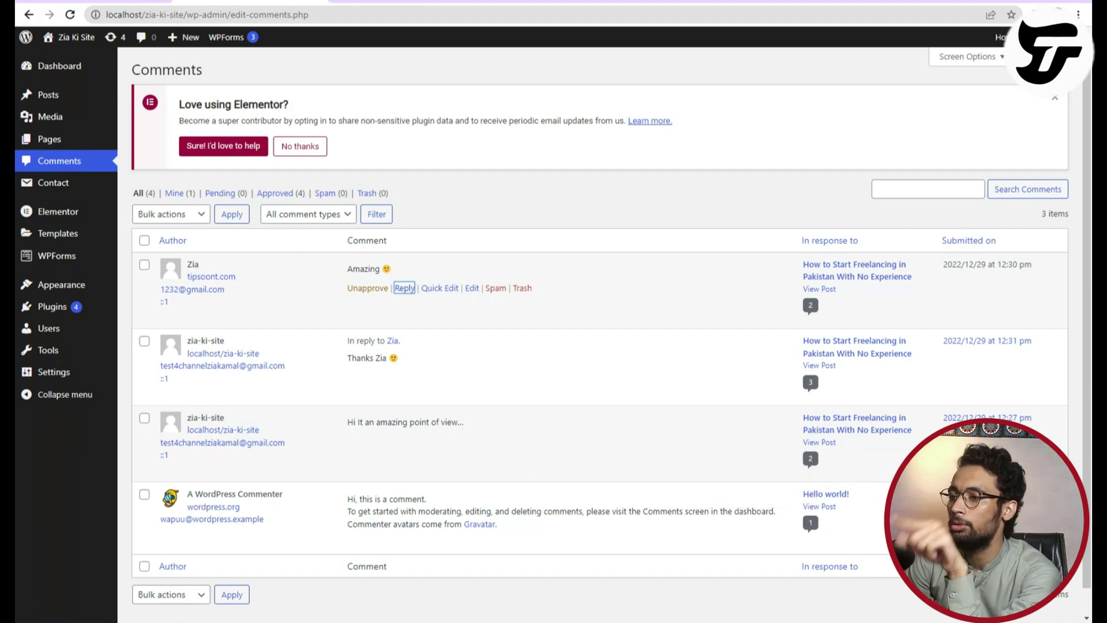
# Reload the post to confirm the reply appears, then review the comments list.
pyautogui.hotkey('alt', 'Tab')
pyautogui.scroll(-8, 412, 175)
pyautogui.scroll(5, 413, 174)
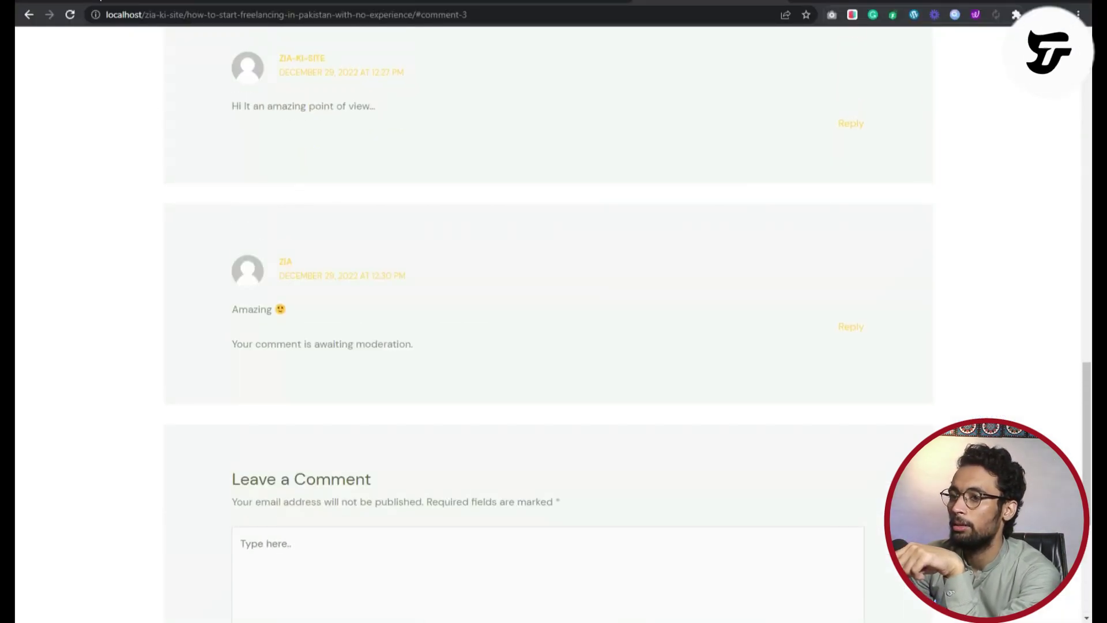
pyautogui.click(71, 14)
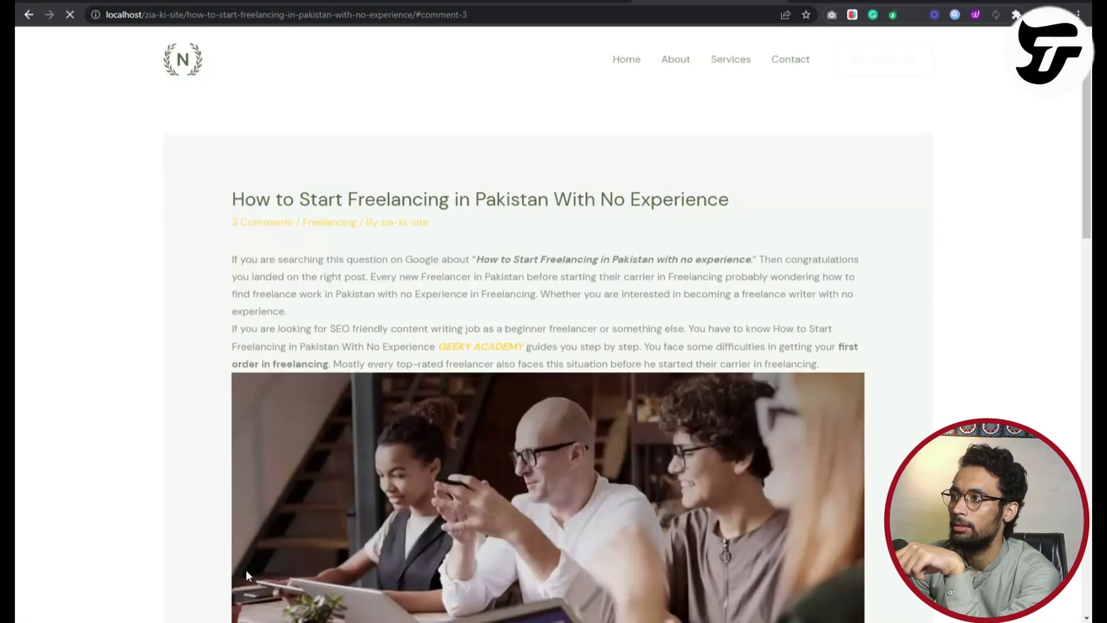
pyautogui.tripleClick(278, 351)
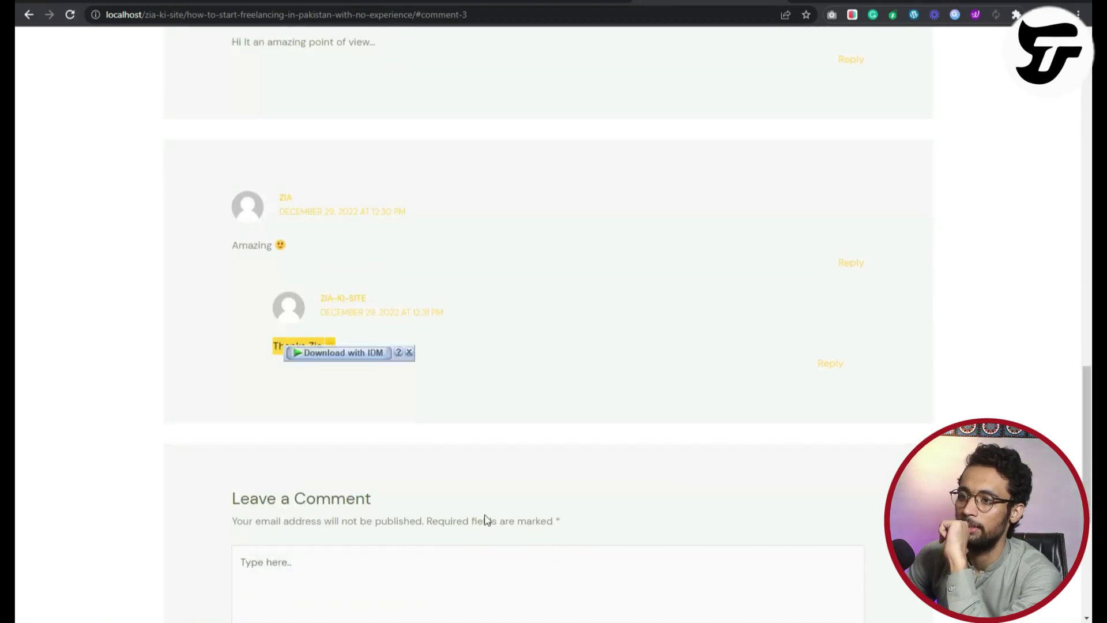
pyautogui.hotkey('alt', 'Tab')
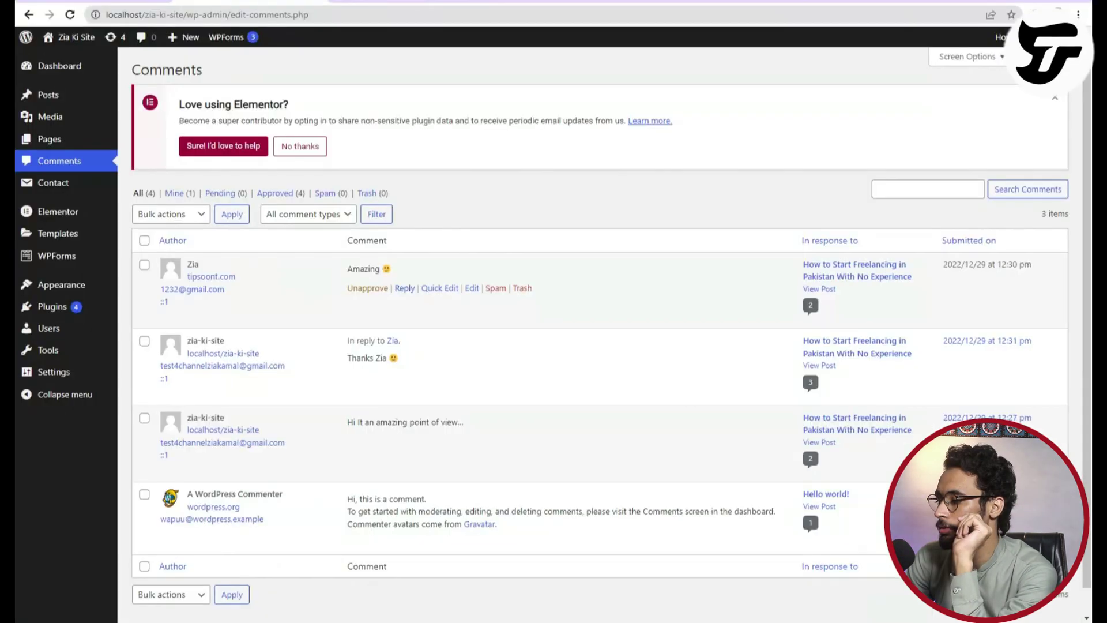
pyautogui.moveTo(119, 316)
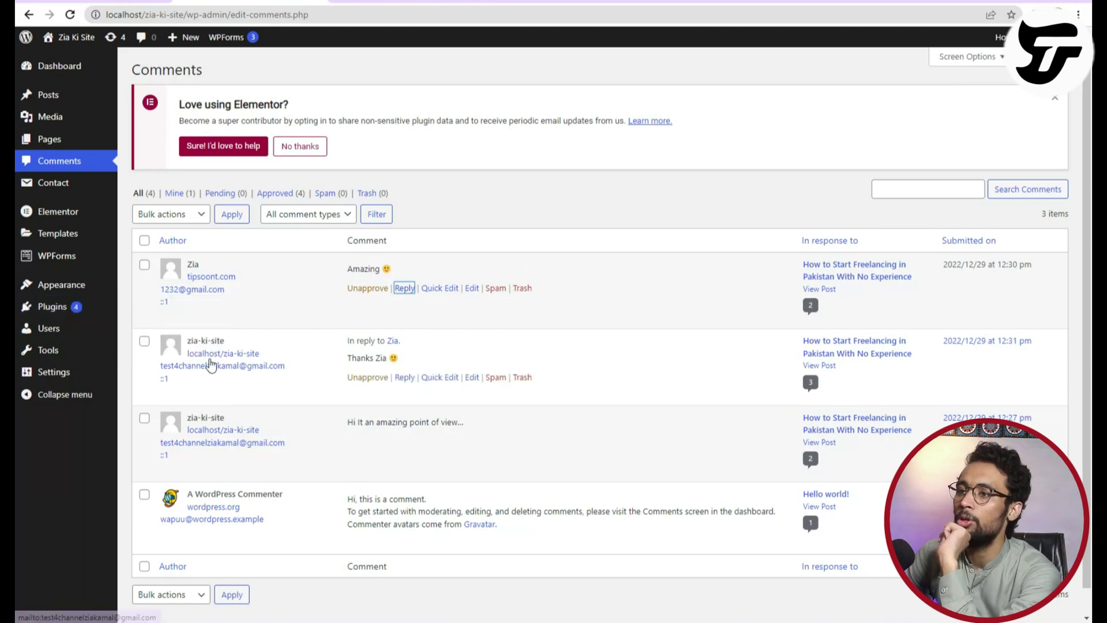
pyautogui.click(144, 240)
pyautogui.click(144, 242)
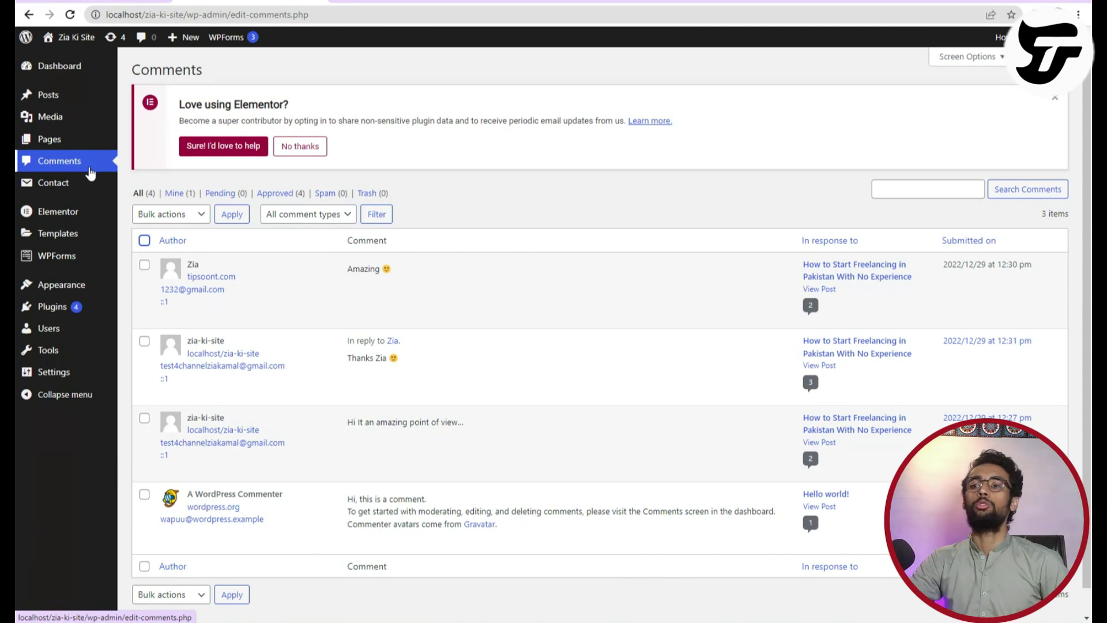
# Open Appearance > Menus, look over the site homepage, then return to the Header Menu editor.
pyautogui.moveTo(49, 193)
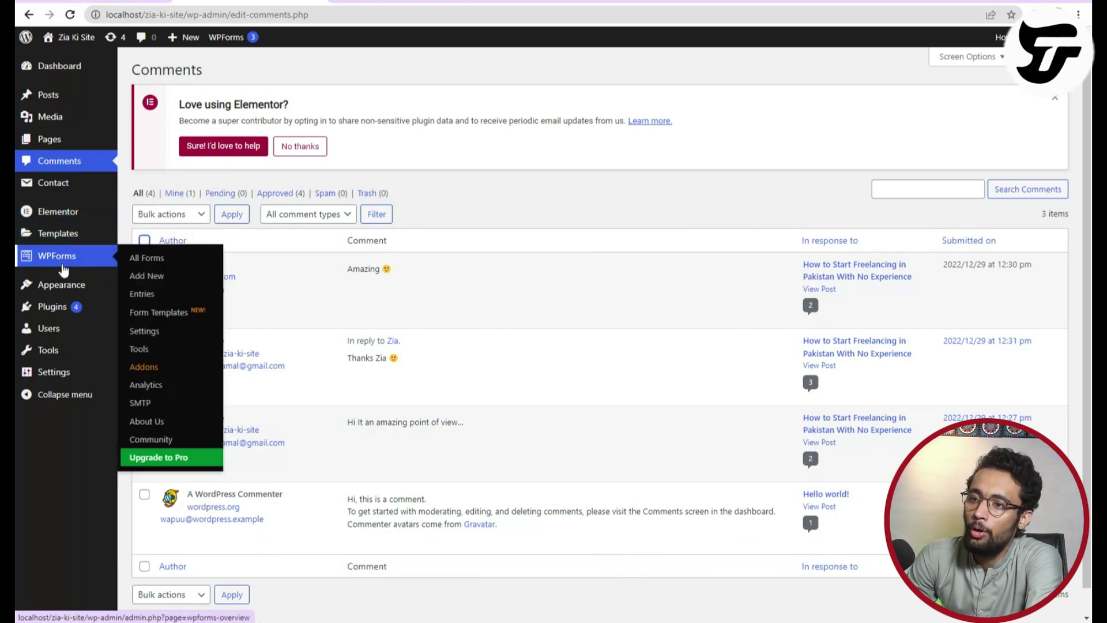
pyautogui.moveTo(82, 292)
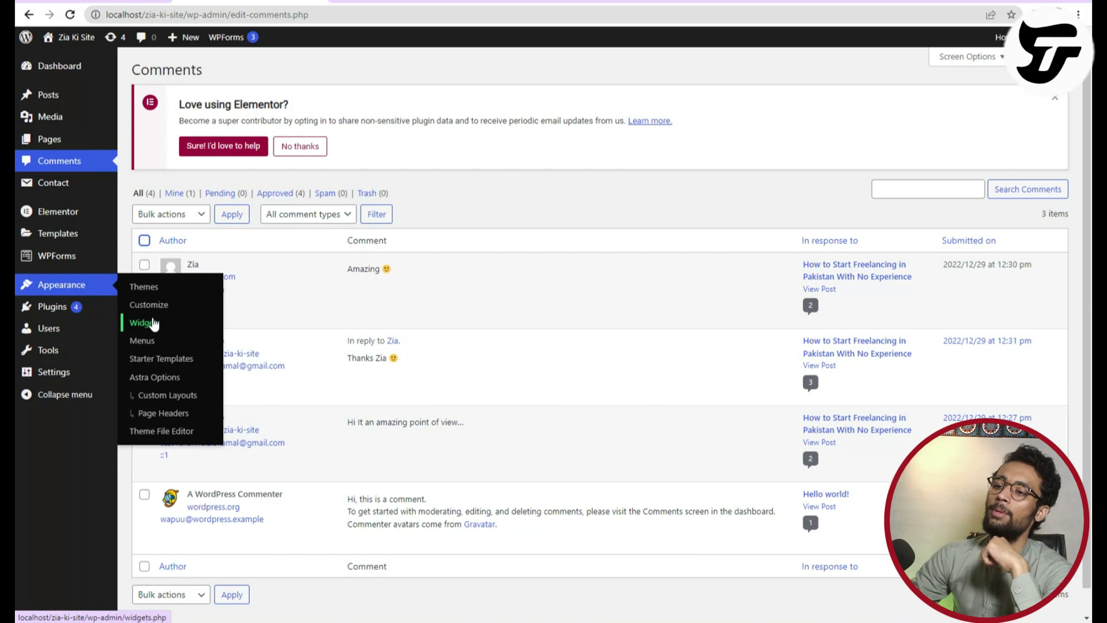
pyautogui.click(148, 340)
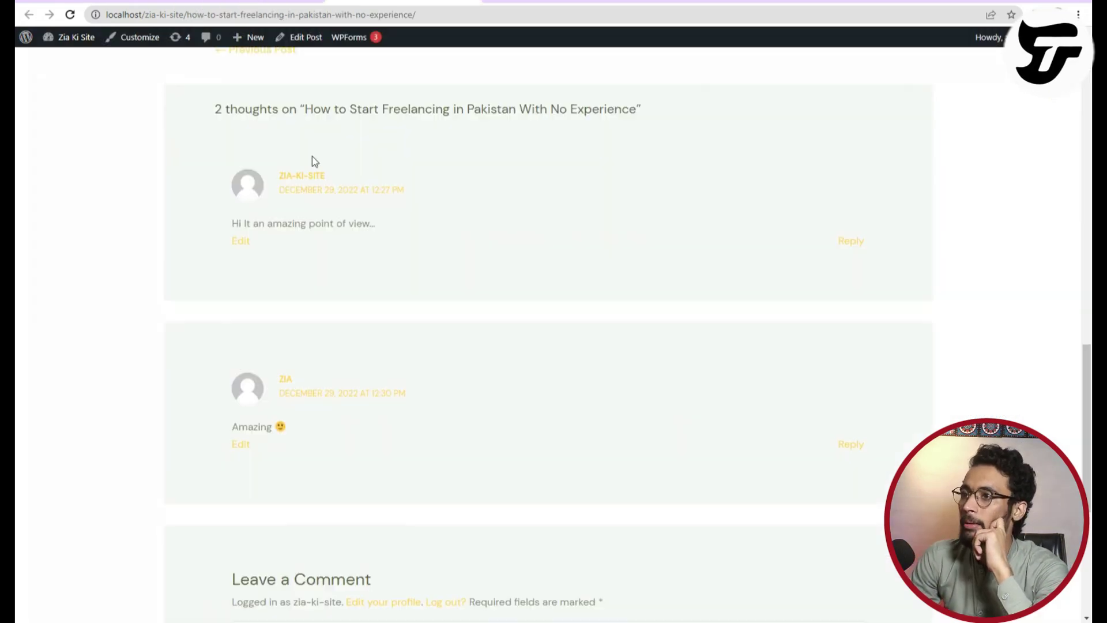
pyautogui.scroll(15, 311, 163)
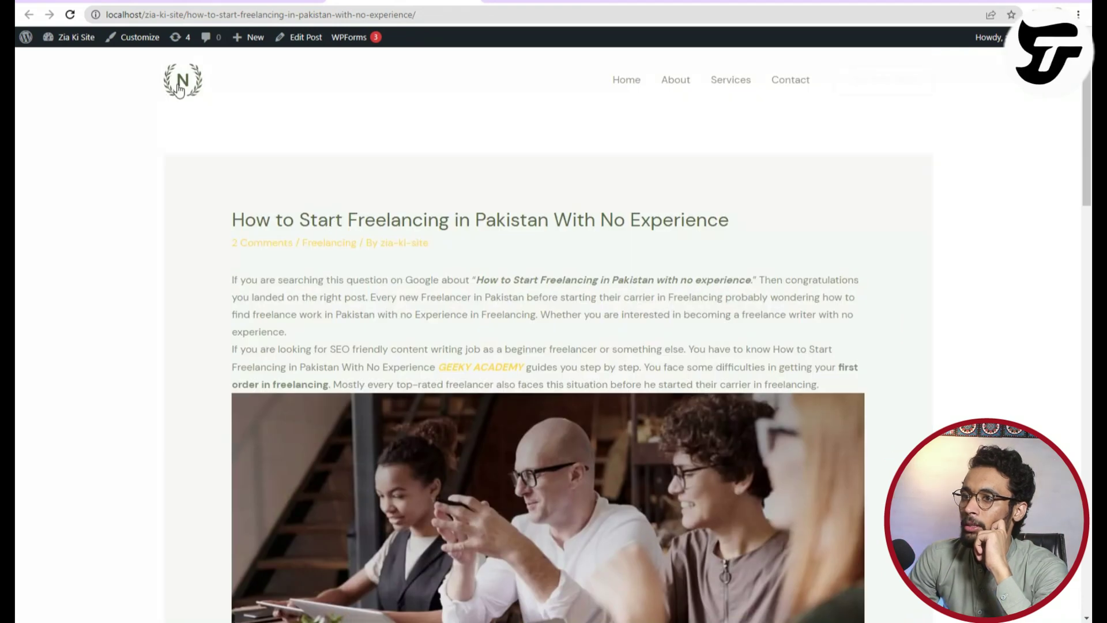
pyautogui.click(180, 89)
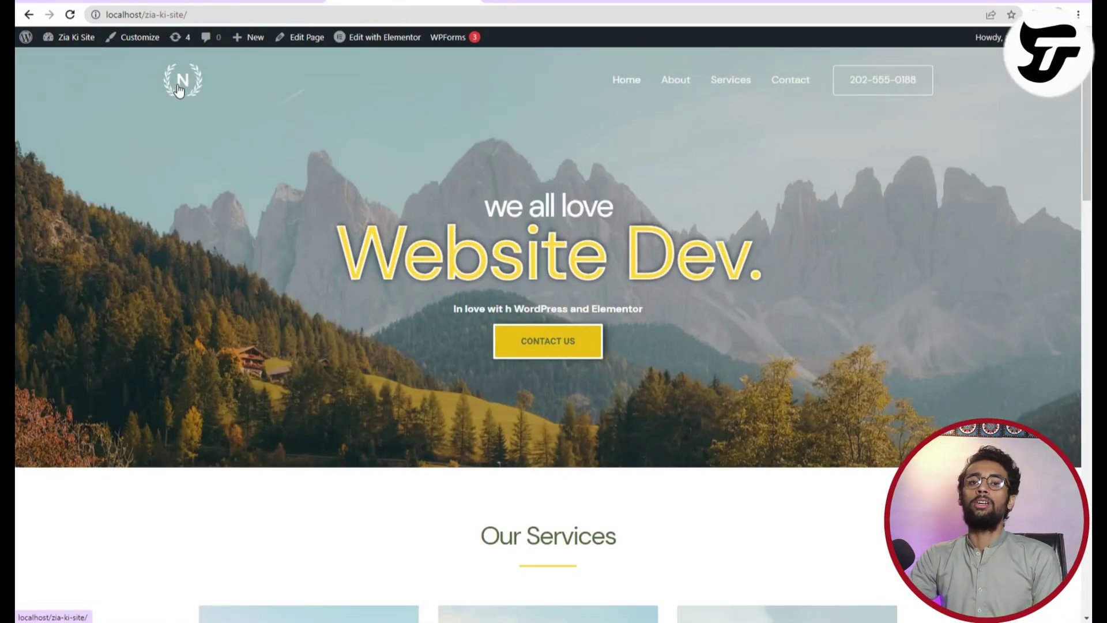
pyautogui.scroll(-15, 653, 477)
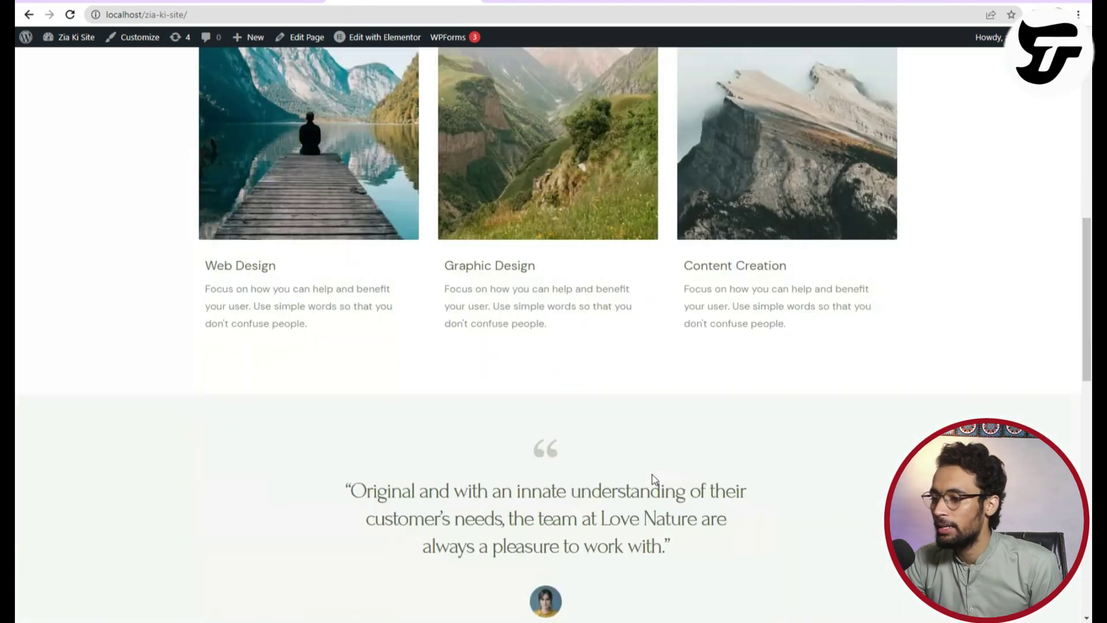
pyautogui.scroll(15, 653, 478)
pyautogui.scroll(1, 653, 479)
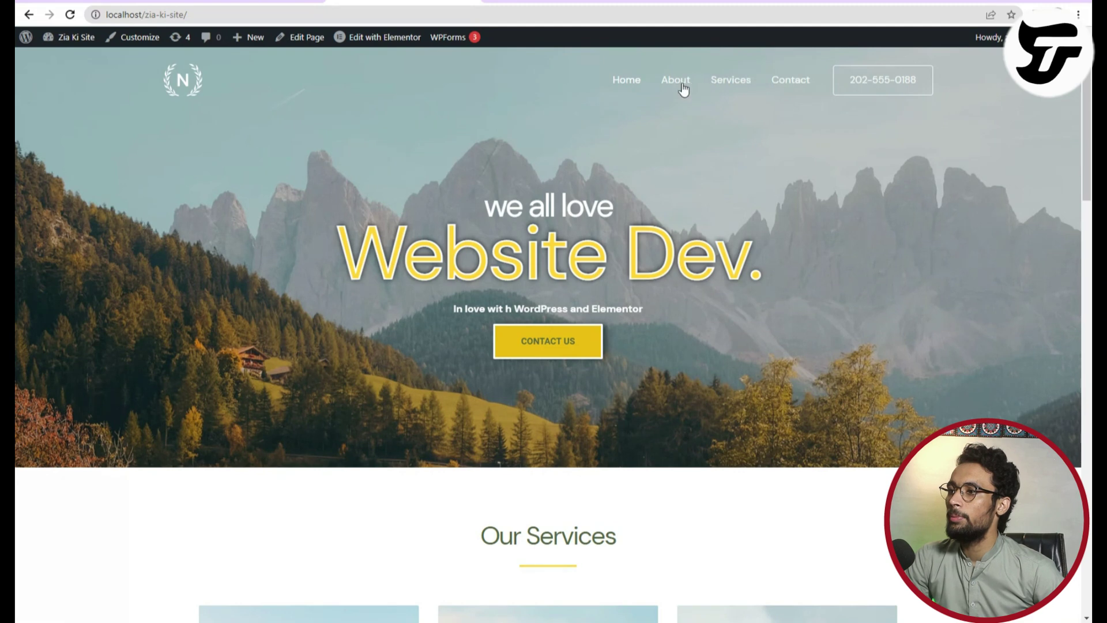
pyautogui.hotkey('alt', 'Left')
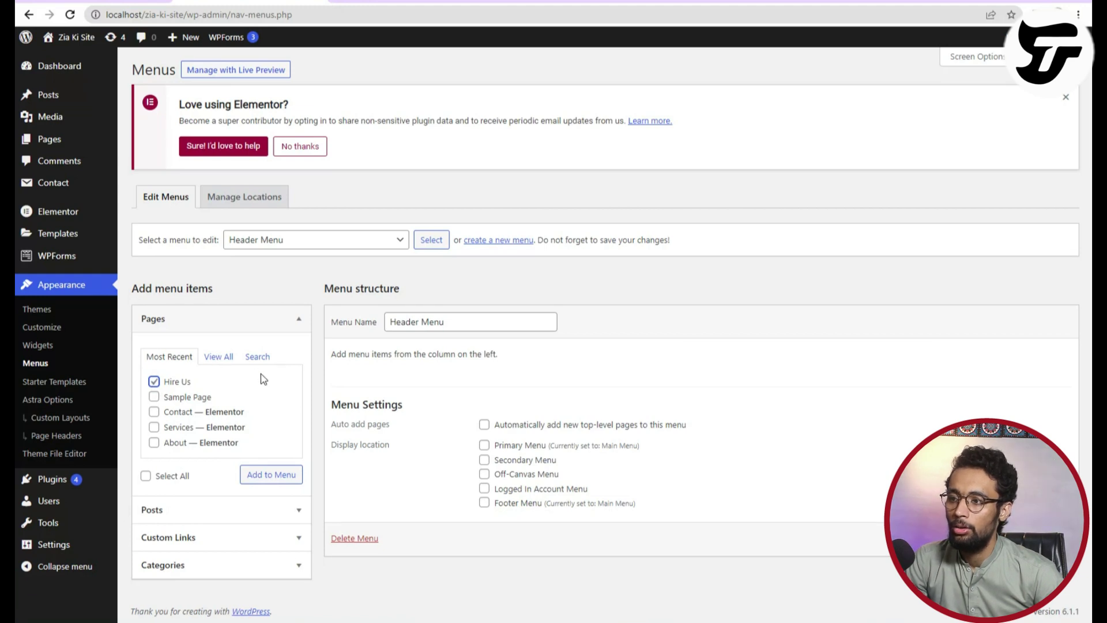
# Add the Freelancing category to the Header Menu.
pyautogui.click(416, 324)
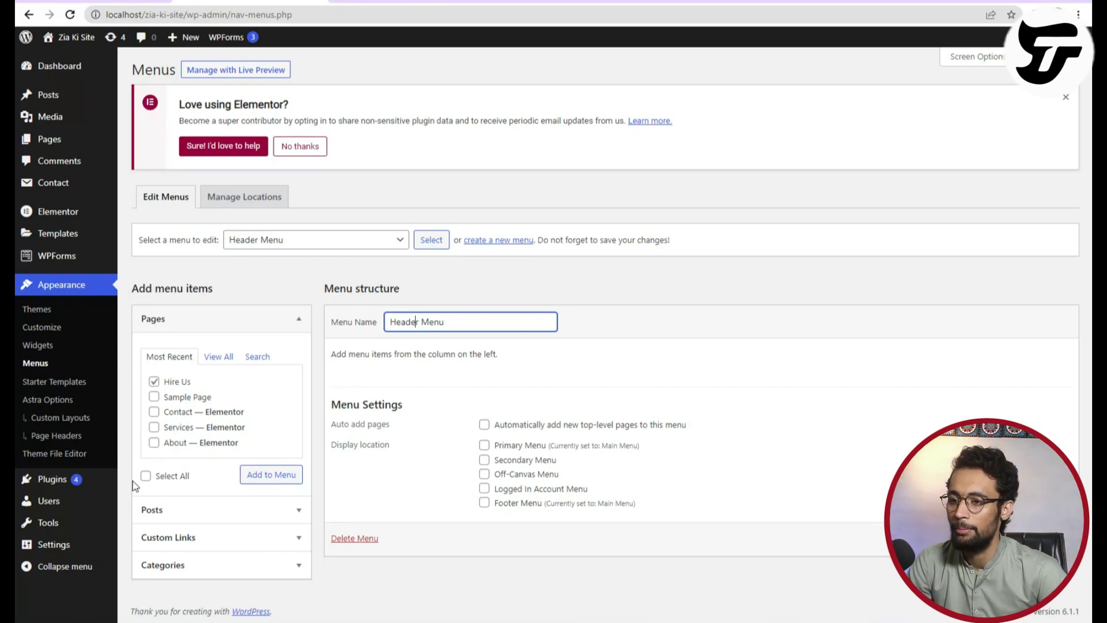
pyautogui.click(212, 565)
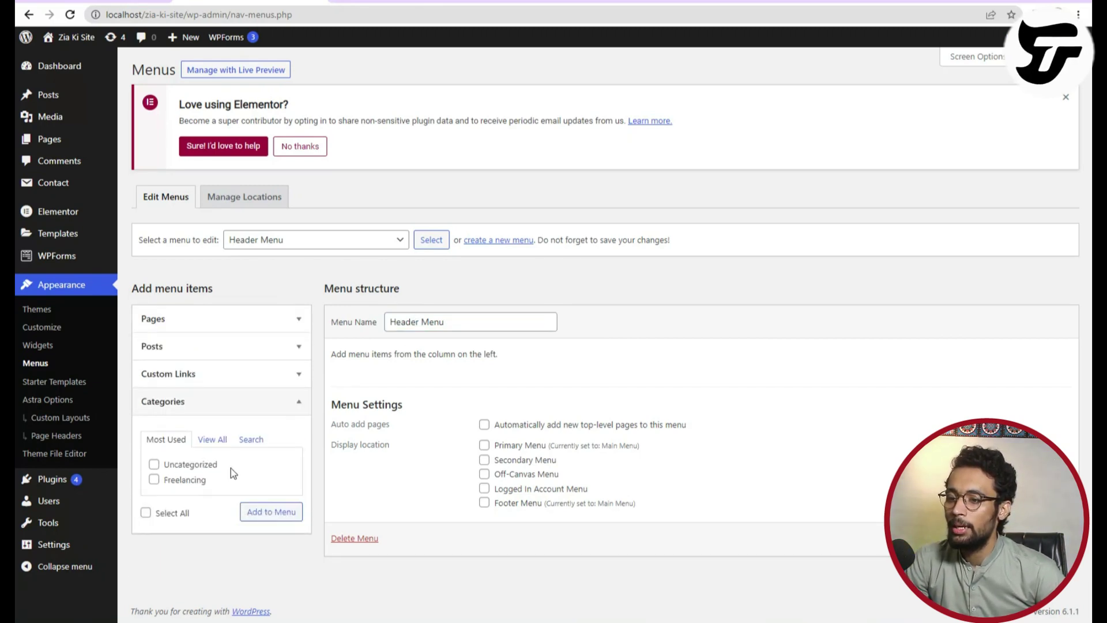
pyautogui.click(272, 515)
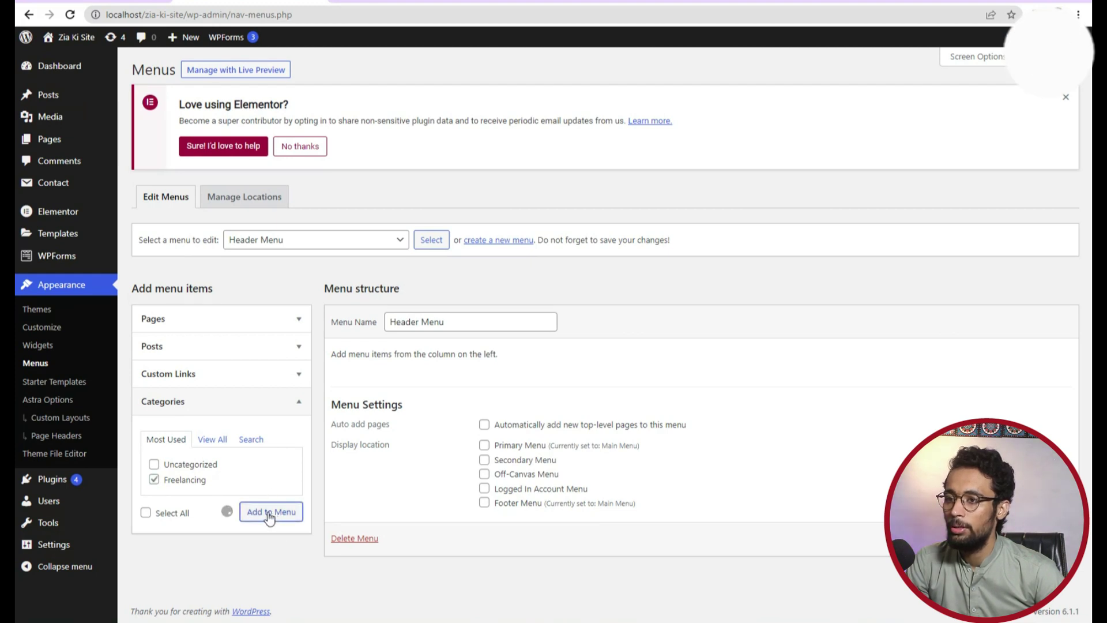
# Switch to editing the Main Menu, leaving the Header Menu unsaved.
pyautogui.click(358, 239)
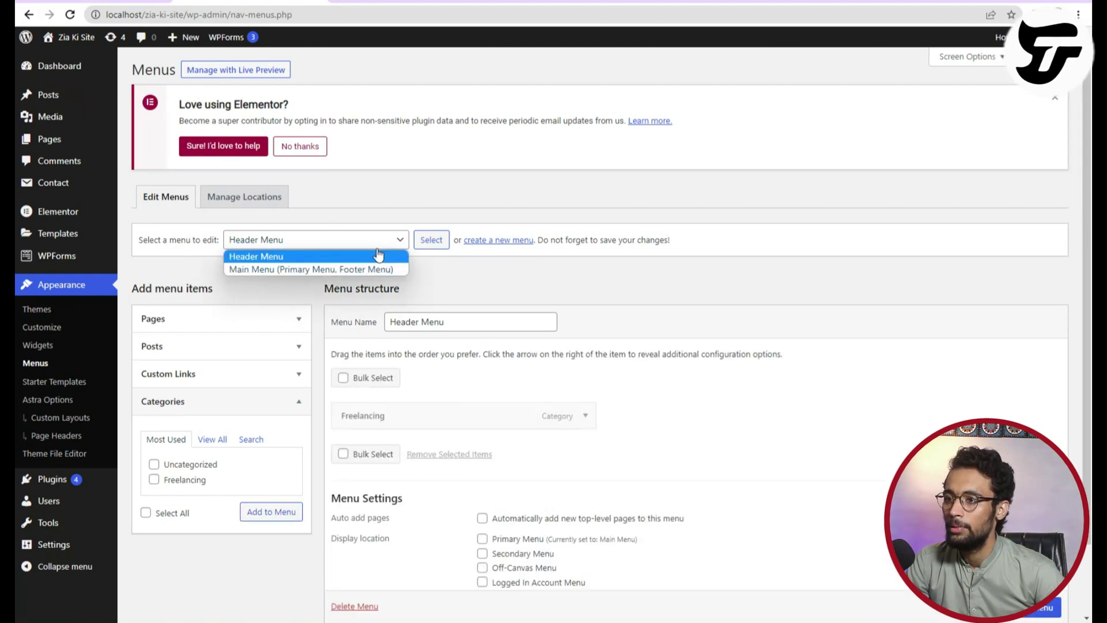
pyautogui.click(364, 269)
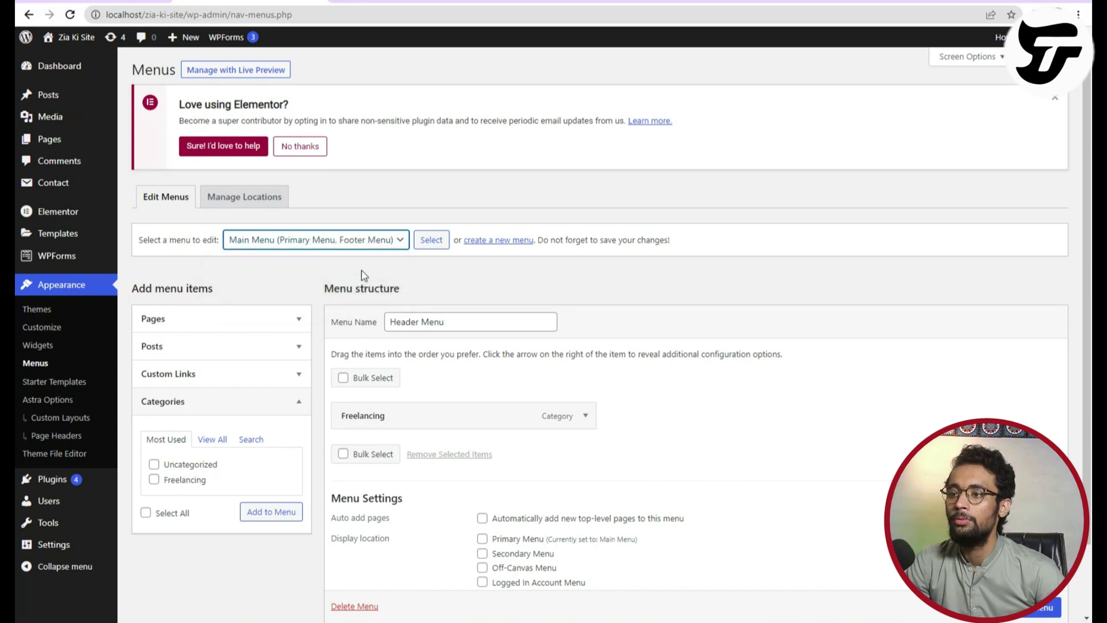
pyautogui.click(430, 253)
pyautogui.click(615, 87)
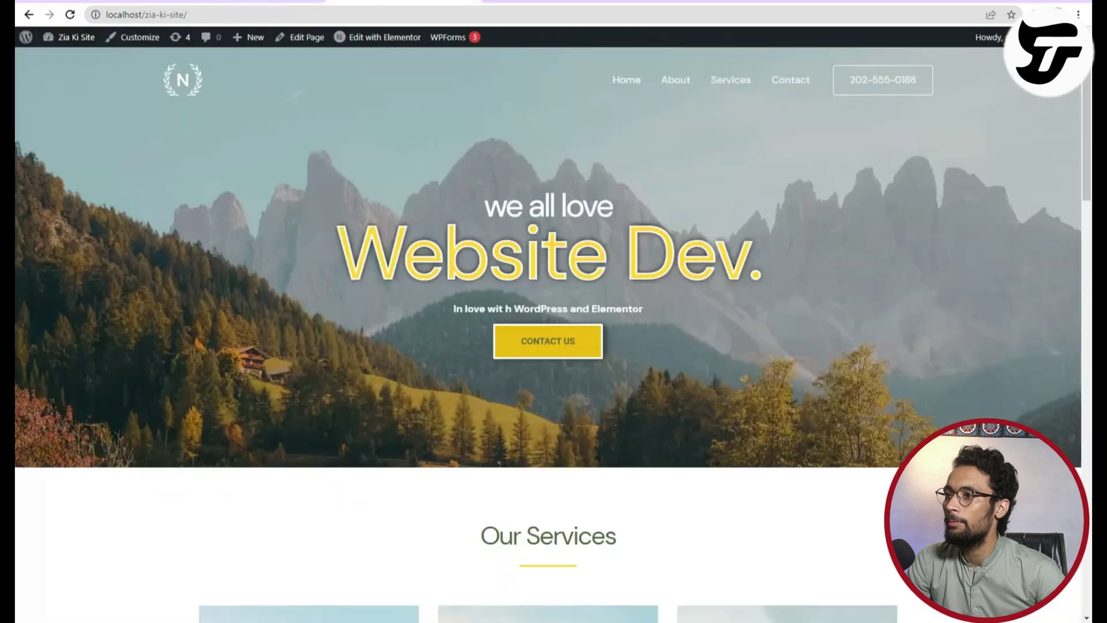
# Add the Hire Us page and the Freelancing category to the Main Menu.
pyautogui.hotkey('alt', 'Left')
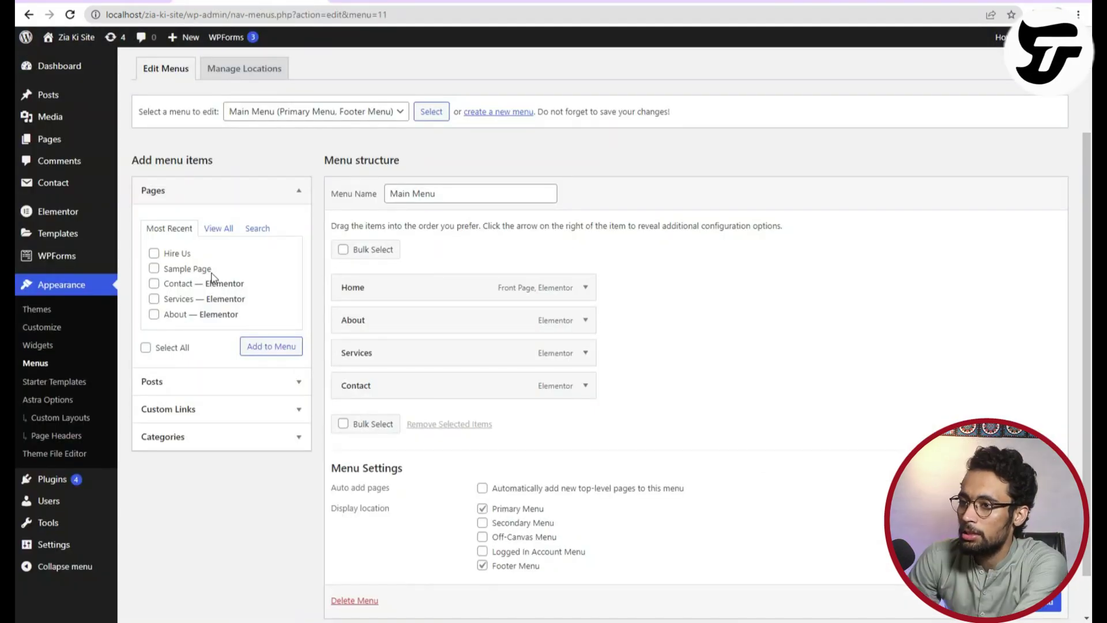
pyautogui.click(248, 348)
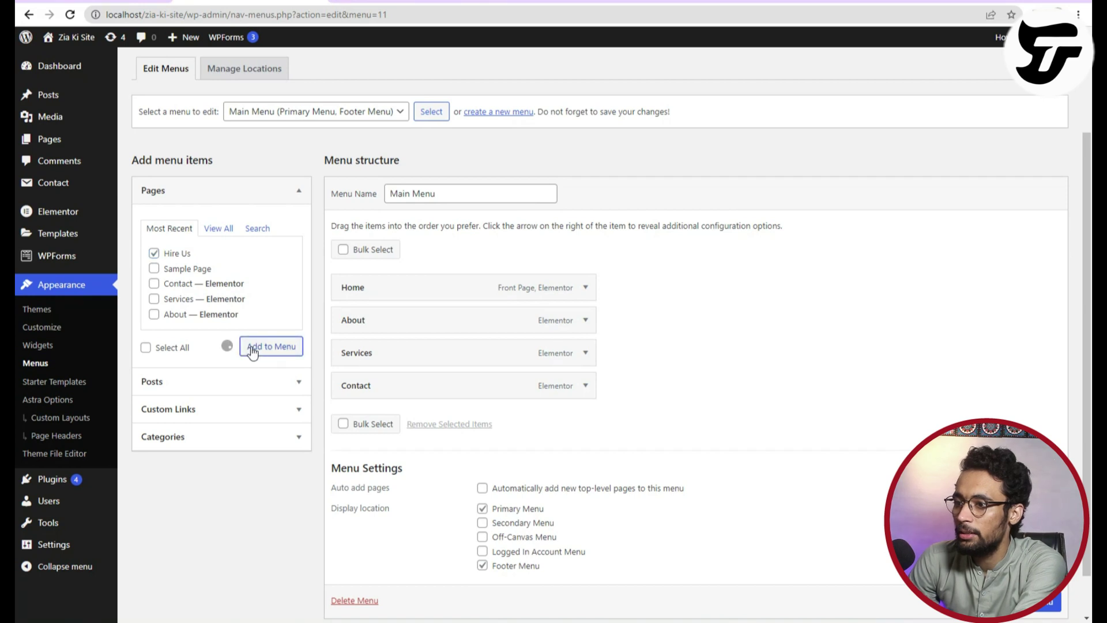
pyautogui.click(240, 437)
pyautogui.click(154, 351)
pyautogui.click(279, 386)
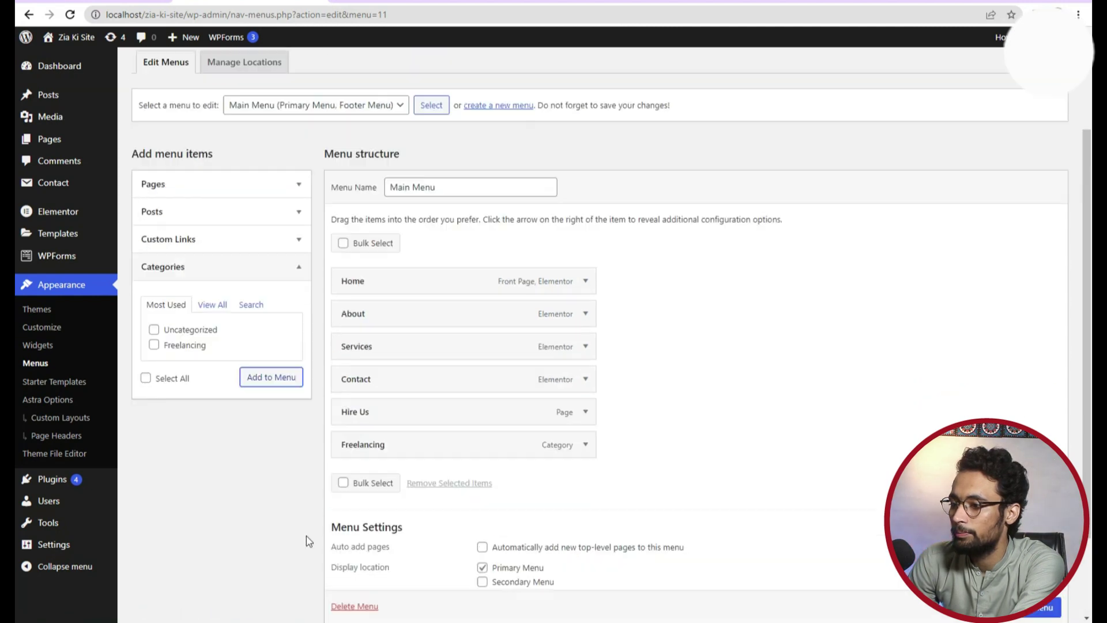
# Browse the seven post categories and the View All, Most Recent and Search page lists.
pyautogui.click(212, 324)
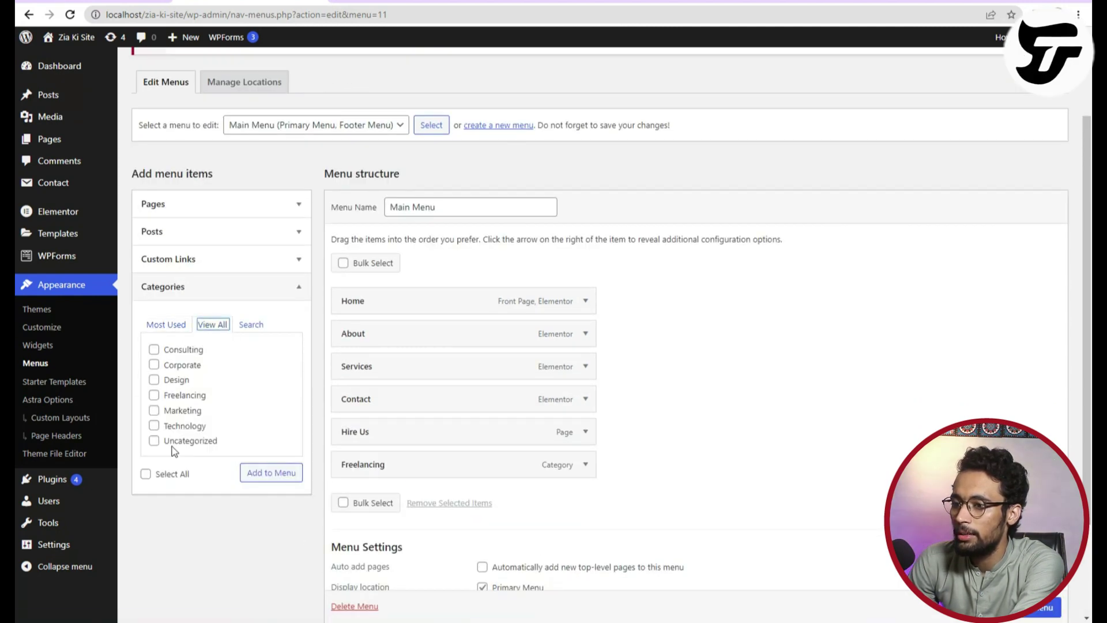
pyautogui.click(176, 212)
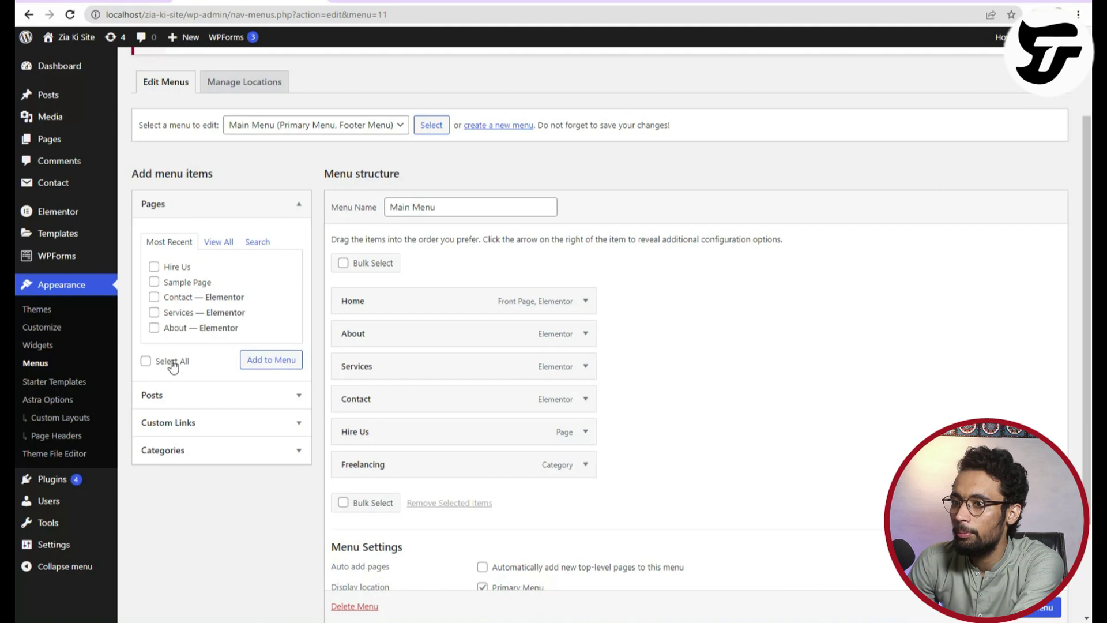
pyautogui.click(226, 242)
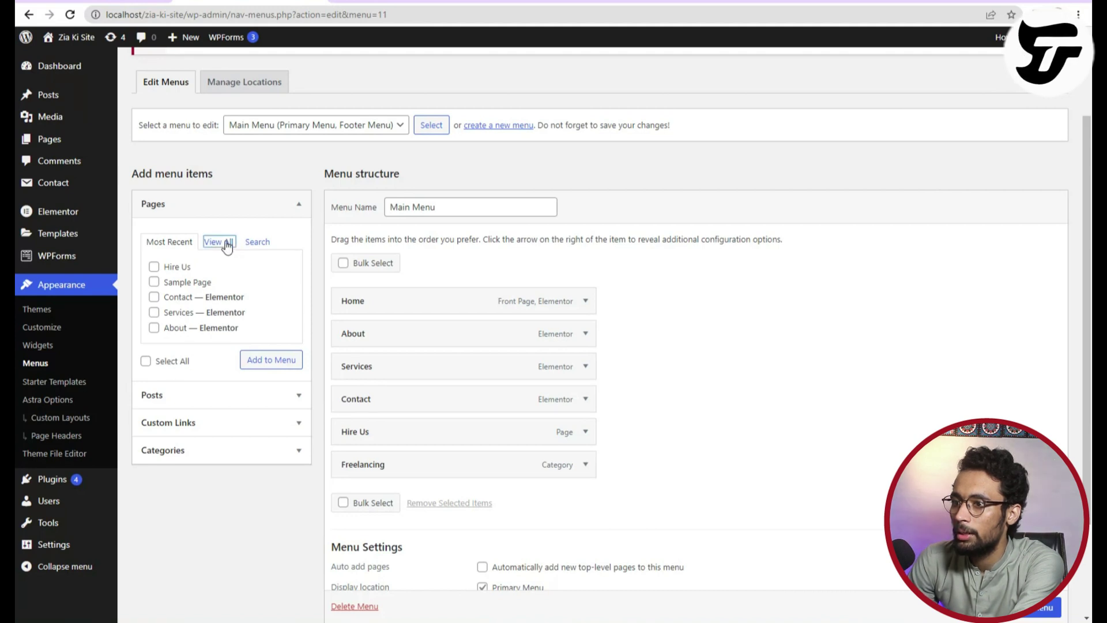
pyautogui.click(170, 242)
pyautogui.click(258, 241)
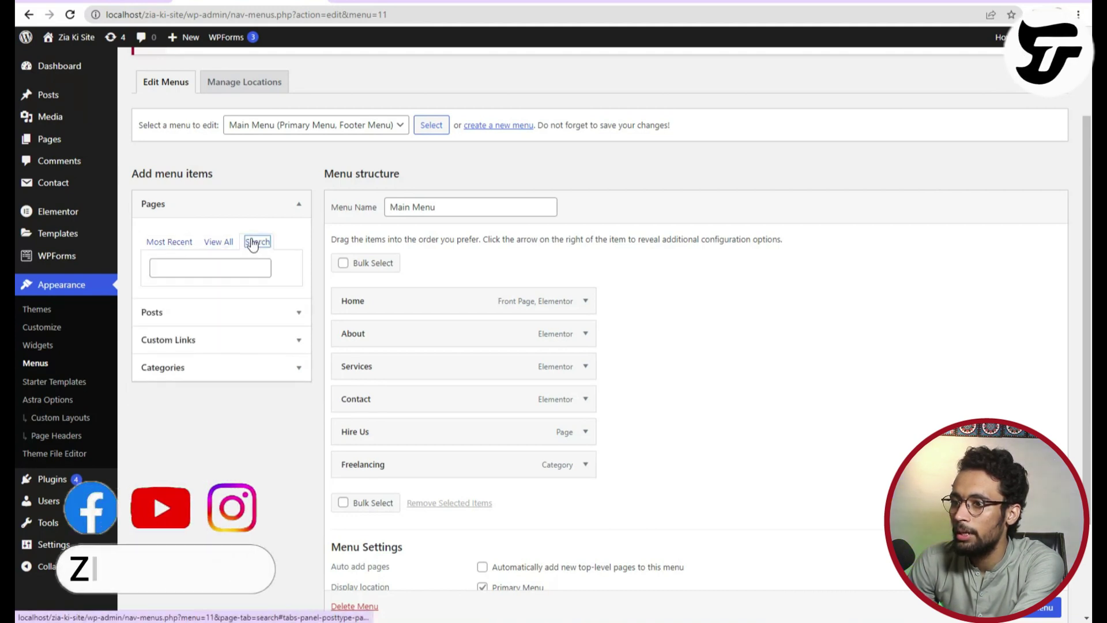
# Look through the category lists and search categories for 'Blog', finding none.
pyautogui.click(207, 365)
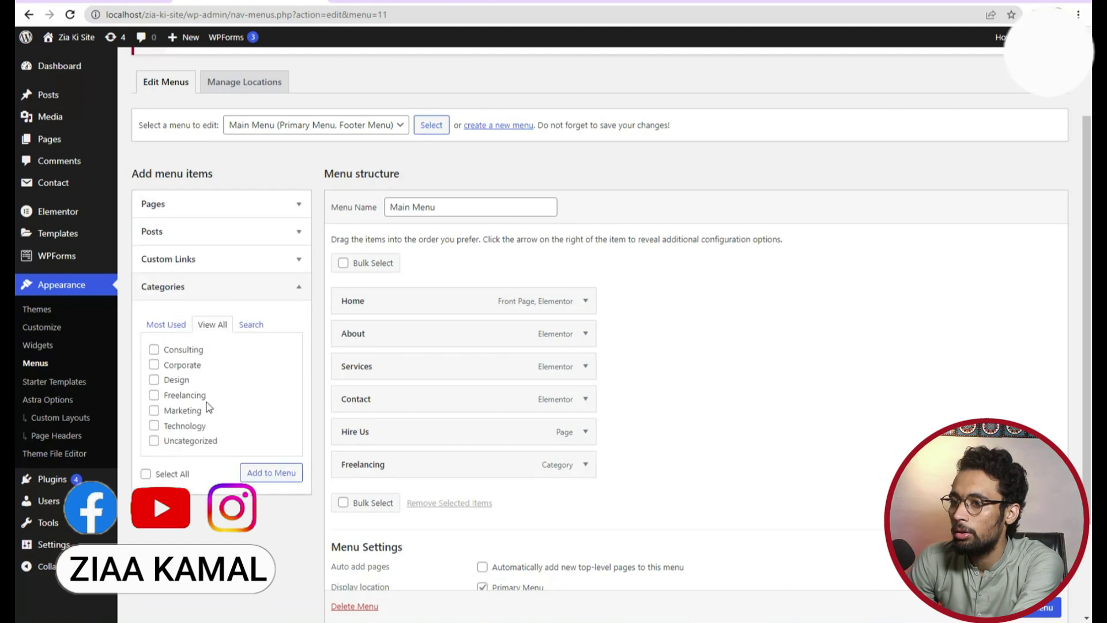
pyautogui.click(161, 324)
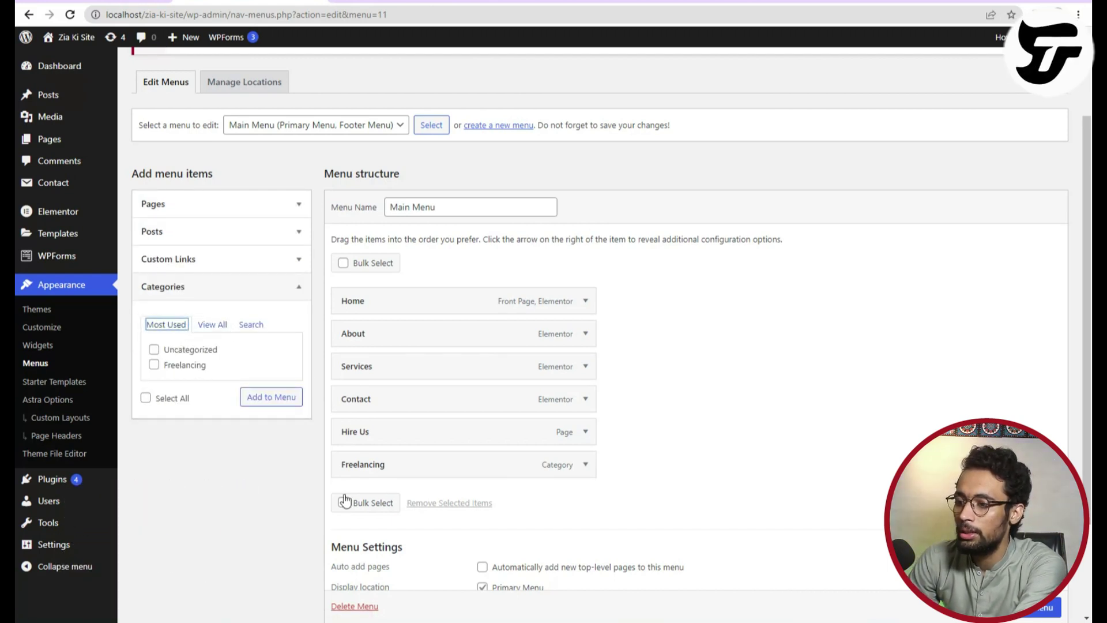
pyautogui.scroll(-3, 371, 502)
pyautogui.scroll(4, 372, 503)
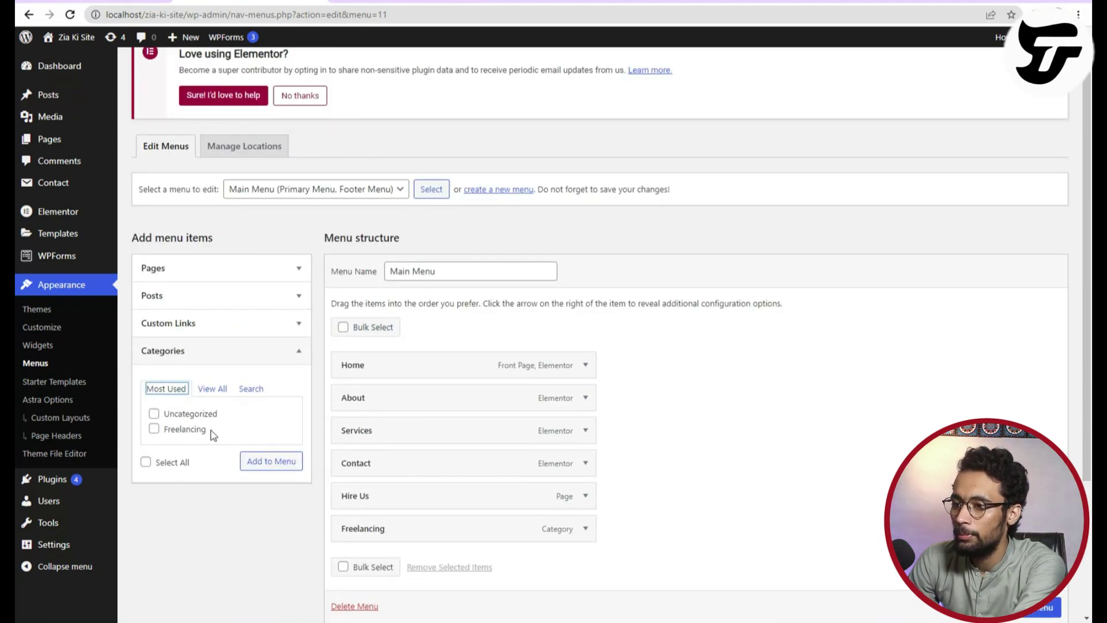
pyautogui.click(211, 389)
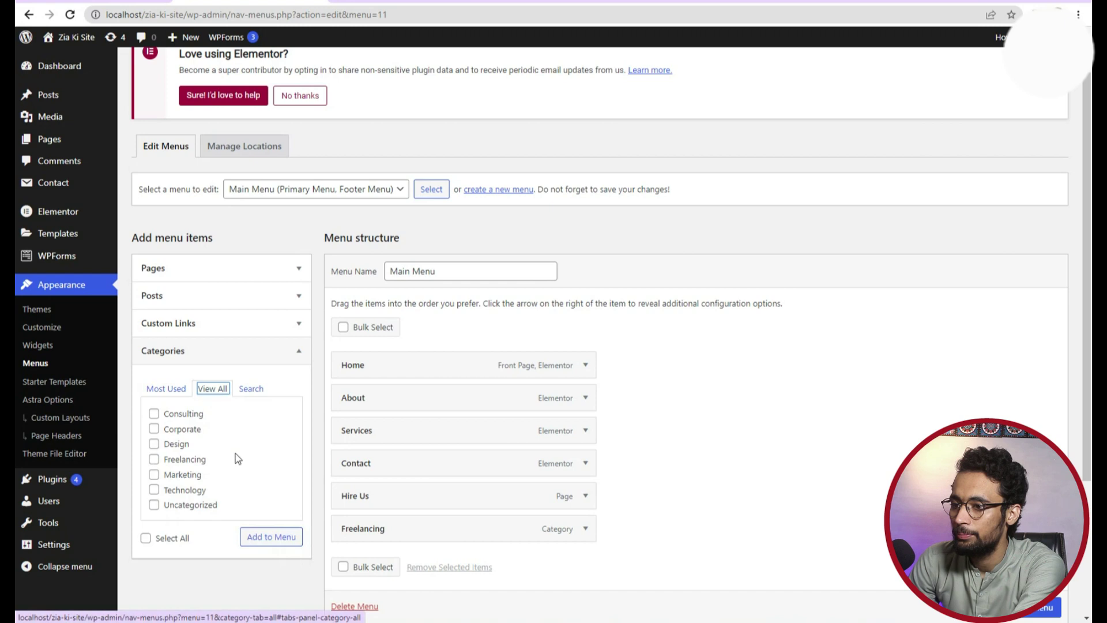
pyautogui.scroll(-2, 233, 456)
pyautogui.scroll(1, 237, 427)
pyautogui.click(251, 325)
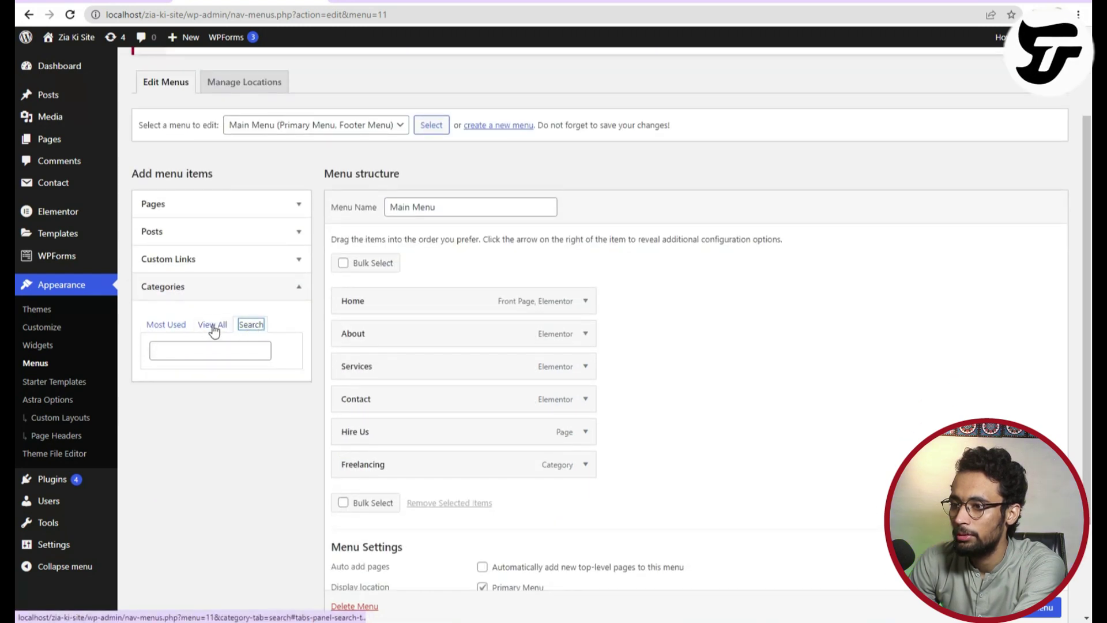
pyautogui.click(206, 349)
pyautogui.write('Blog')
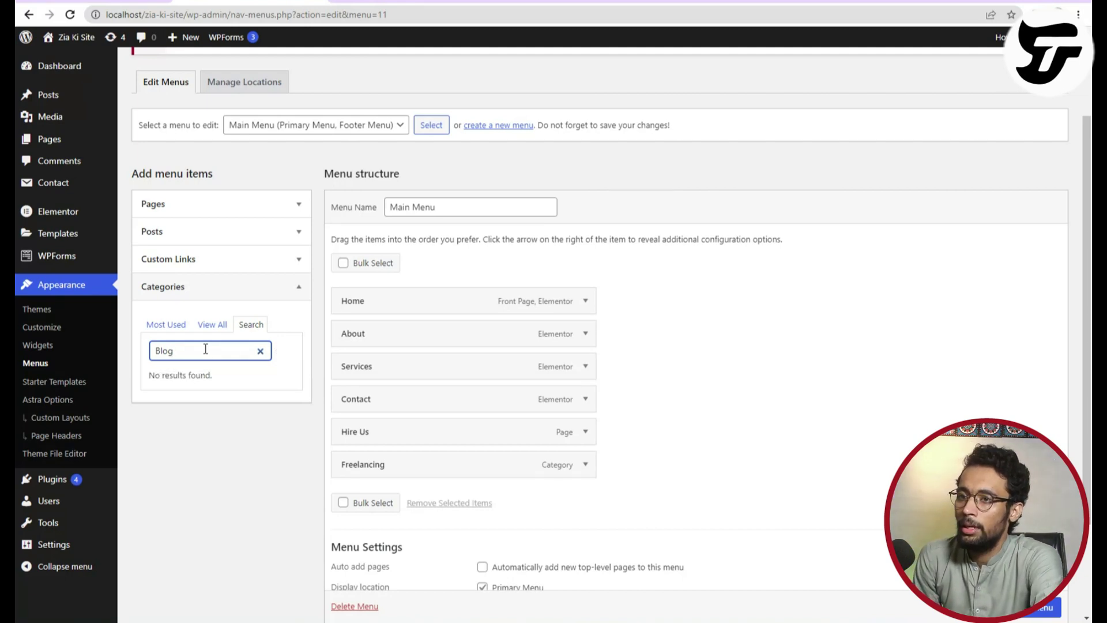
# Add a 'Blog' post category under Posts > Categories, then go back to the Main Menu editor.
pyautogui.moveTo(79, 95)
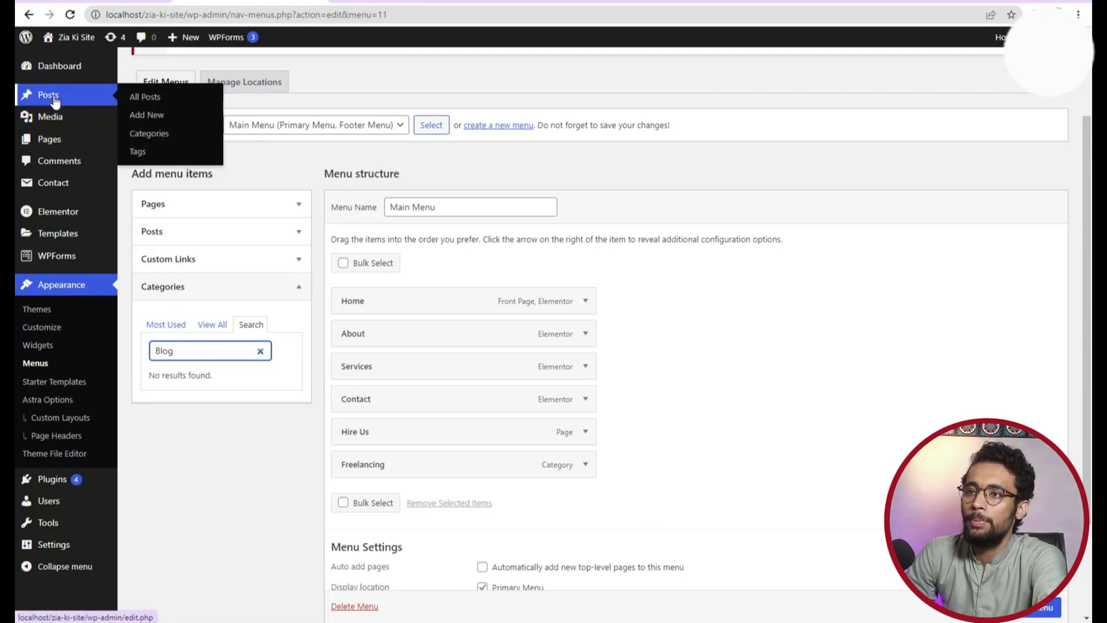
pyautogui.rightClick(134, 136)
pyautogui.press('Escape')
pyautogui.click(139, 135)
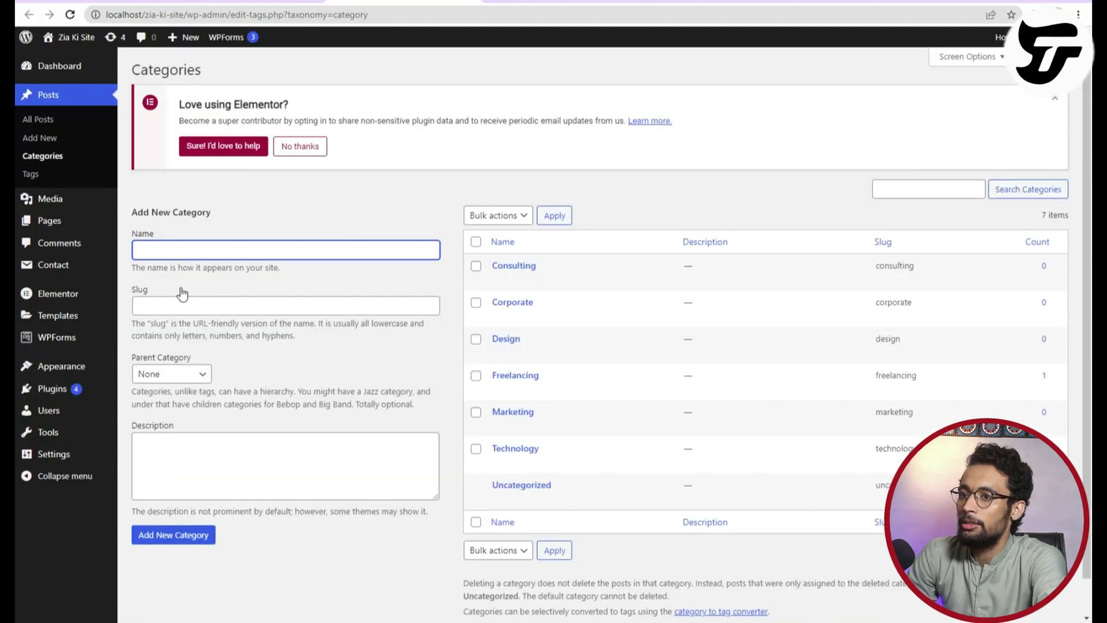
pyautogui.write('Blog')
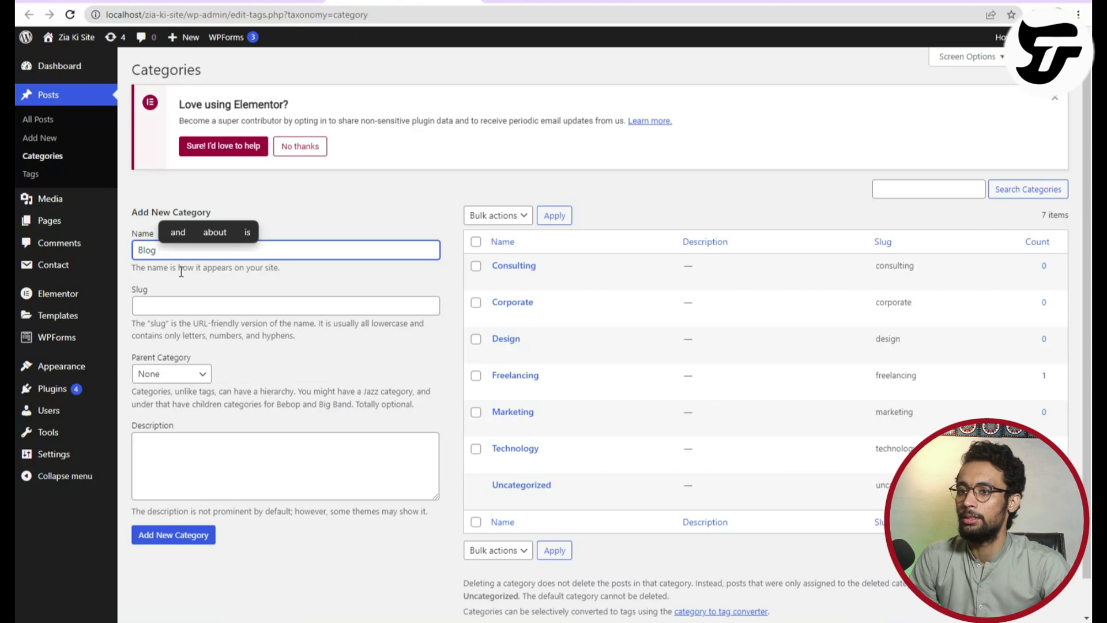
pyautogui.click(178, 539)
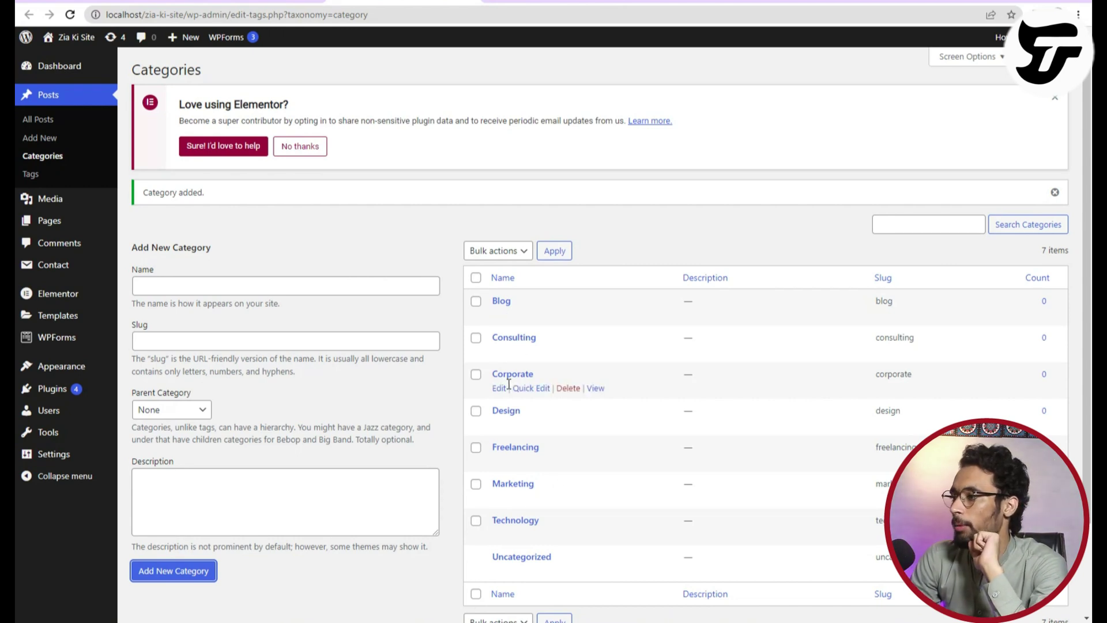
pyautogui.hotkey('alt', 'Left')
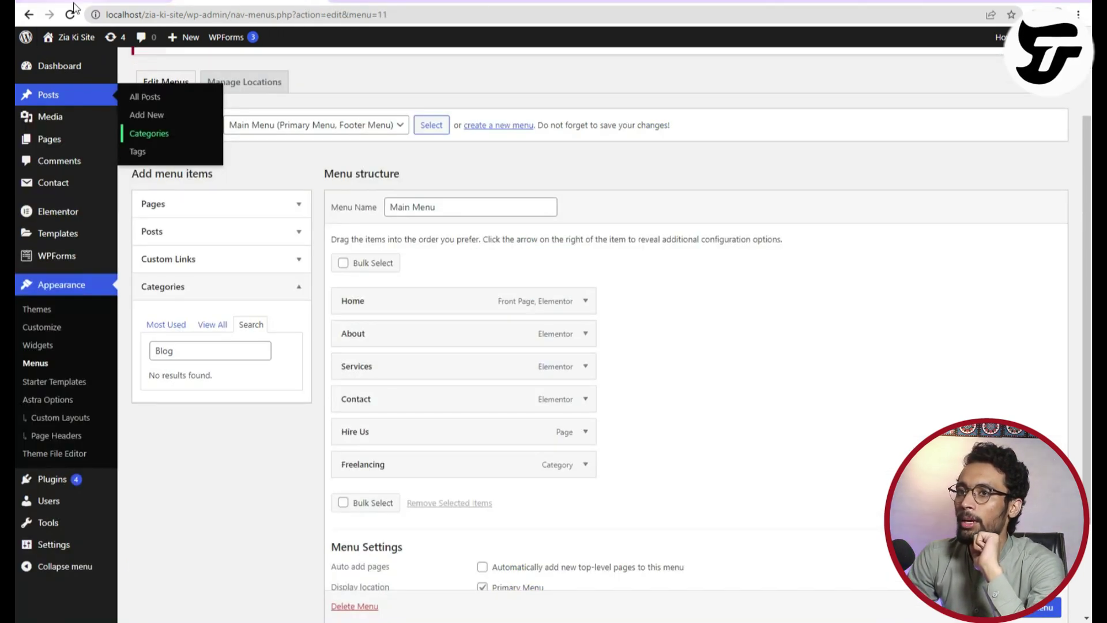
# Reload the Menus page, discarding unsaved changes, and tick the Freelancing category.
pyautogui.click(70, 15)
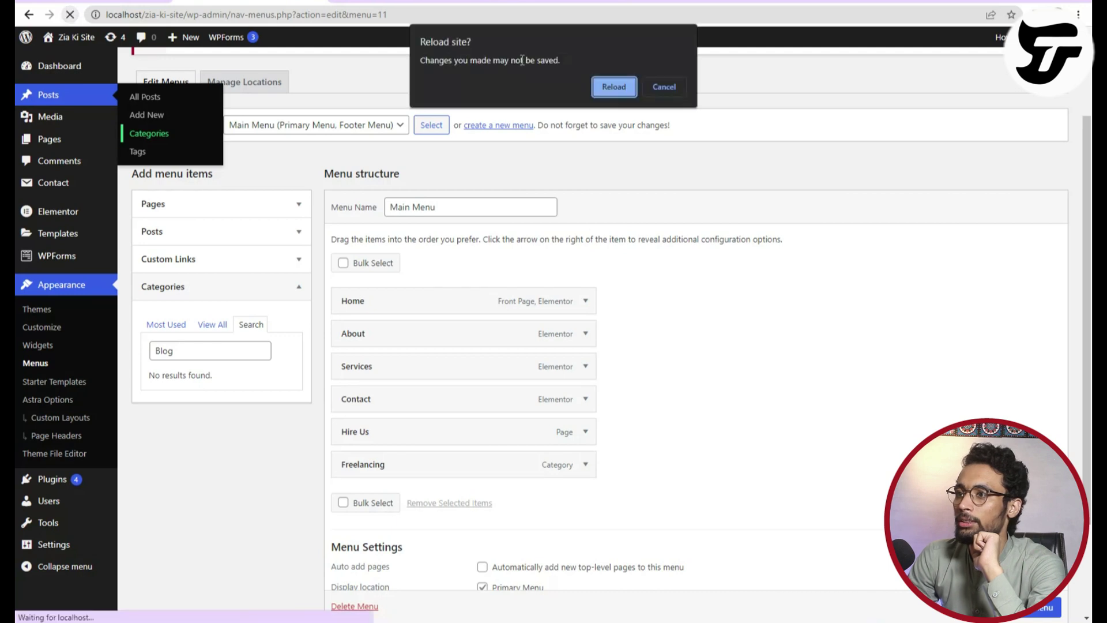
pyautogui.click(613, 87)
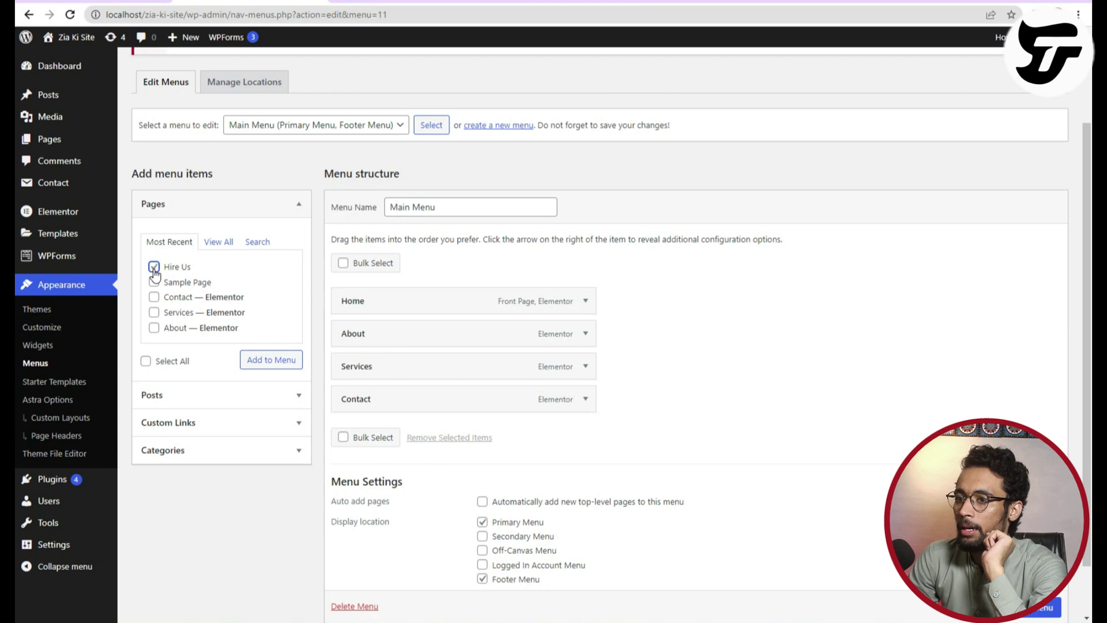
pyautogui.click(218, 454)
pyautogui.click(154, 365)
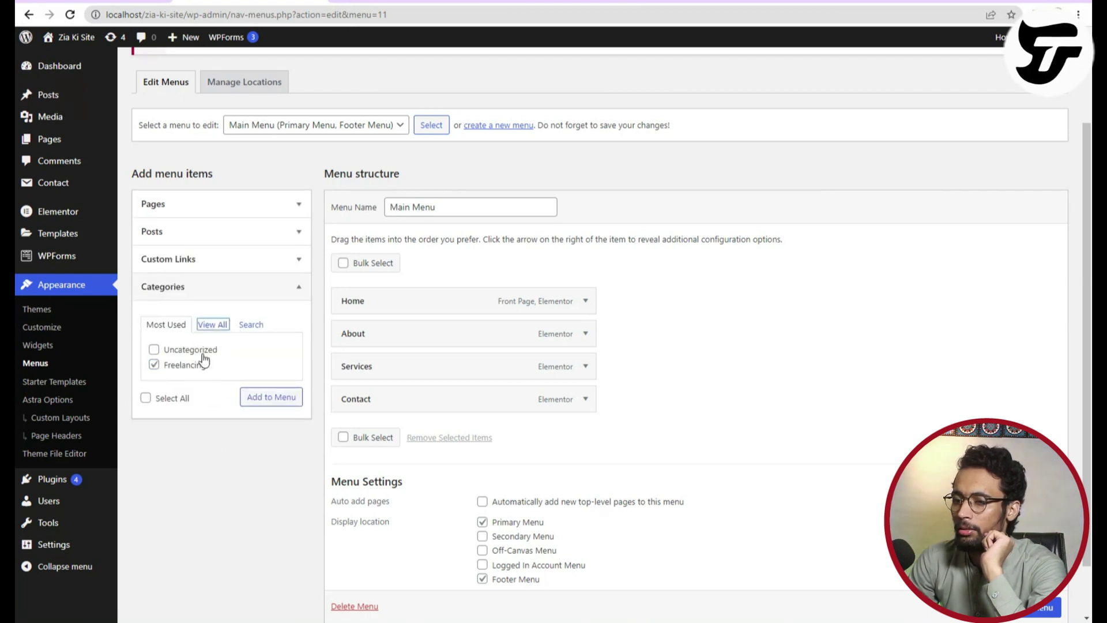
# Under View All, tick Blog, Consulting and Marketing, untick Technology, and add them to the menu.
pyautogui.click(221, 329)
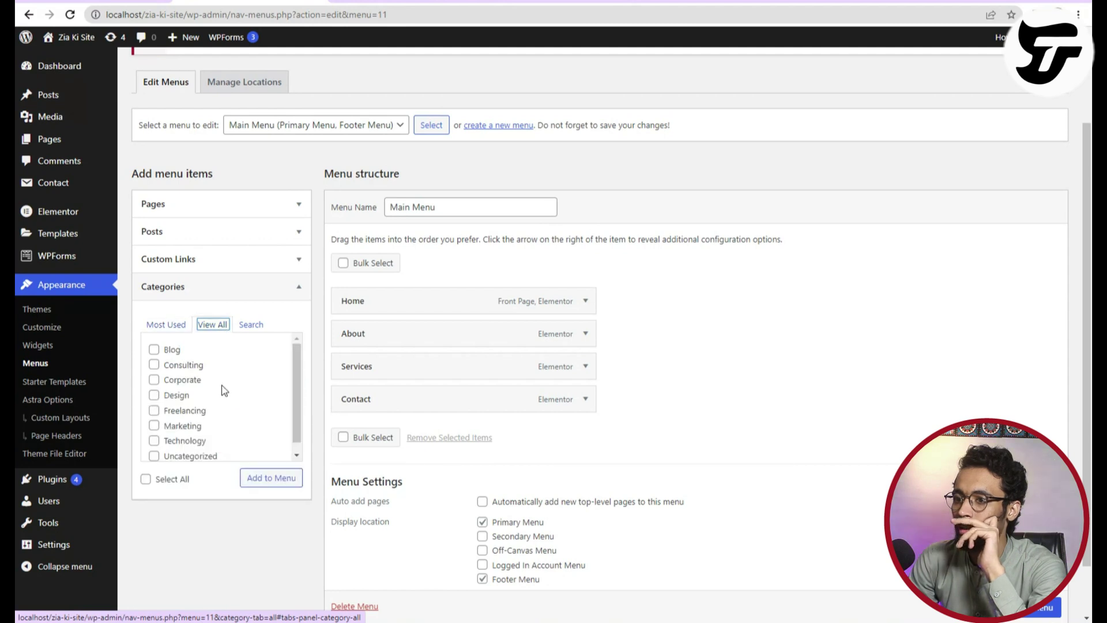
pyautogui.click(154, 349)
pyautogui.click(154, 365)
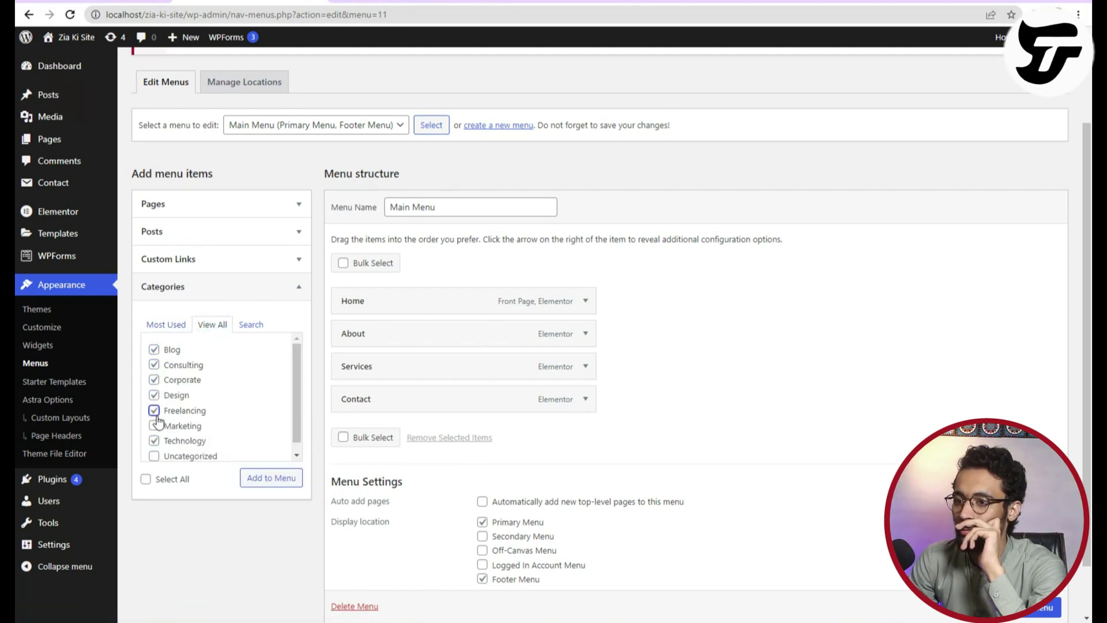
pyautogui.click(154, 441)
pyautogui.click(154, 426)
pyautogui.scroll(-1, 165, 444)
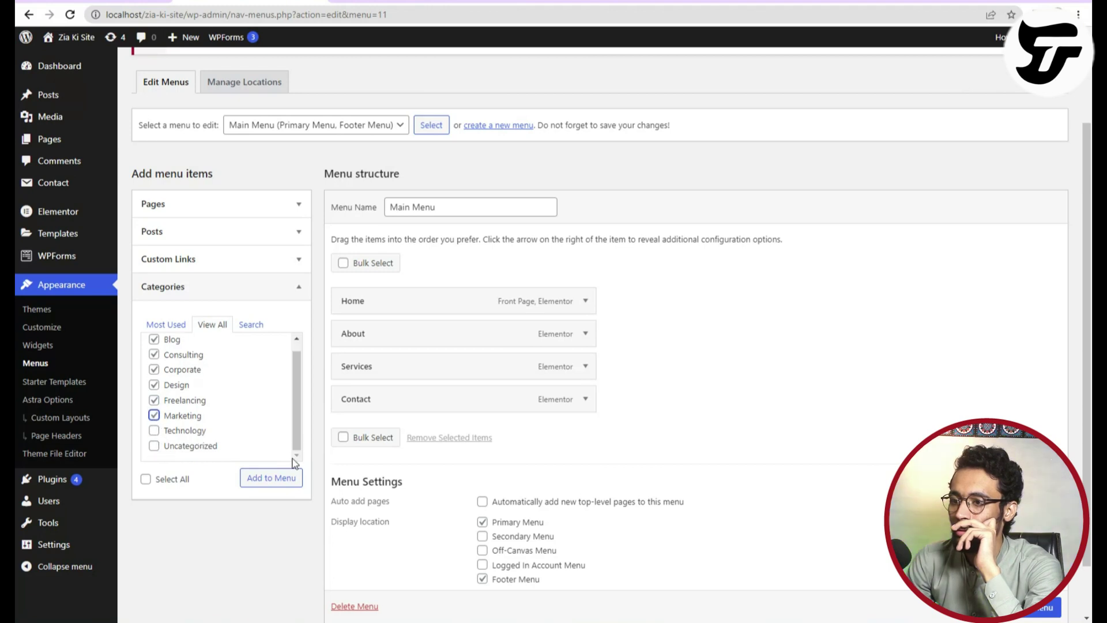
pyautogui.click(271, 477)
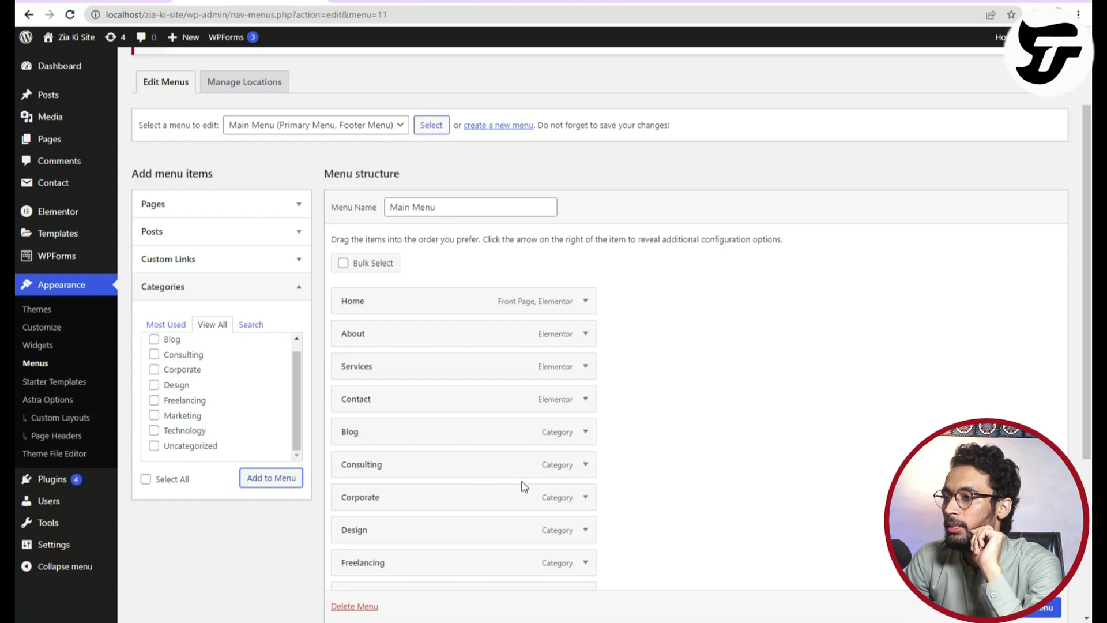
pyautogui.scroll(-1, 600, 346)
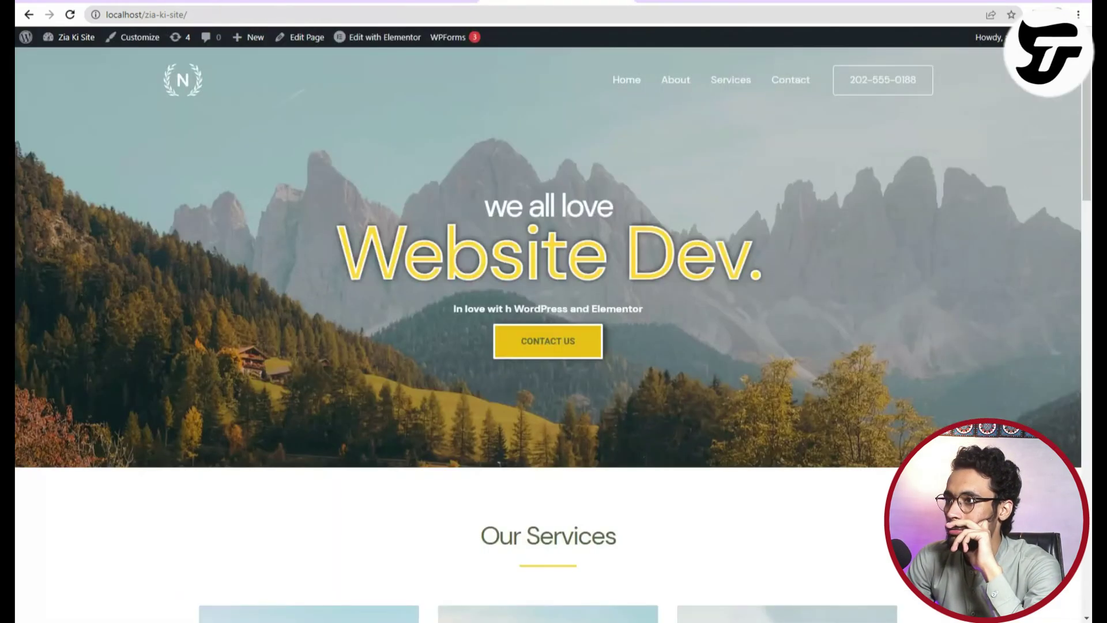
# Reload the menu page and drag Blog to sit directly after Home.
pyautogui.click(70, 16)
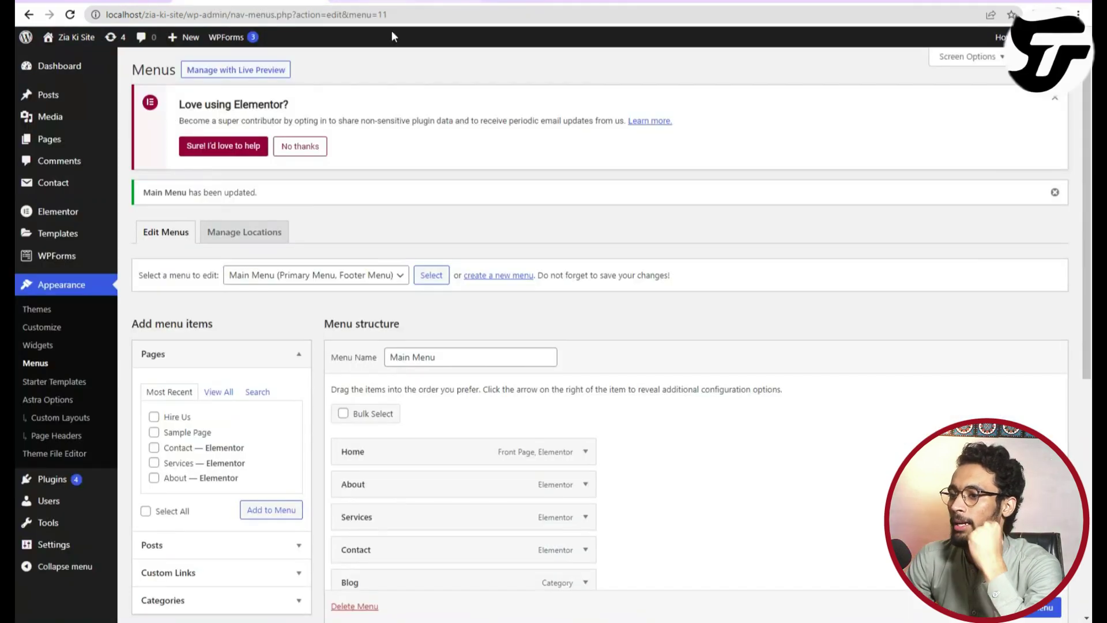
pyautogui.scroll(-5, 462, 425)
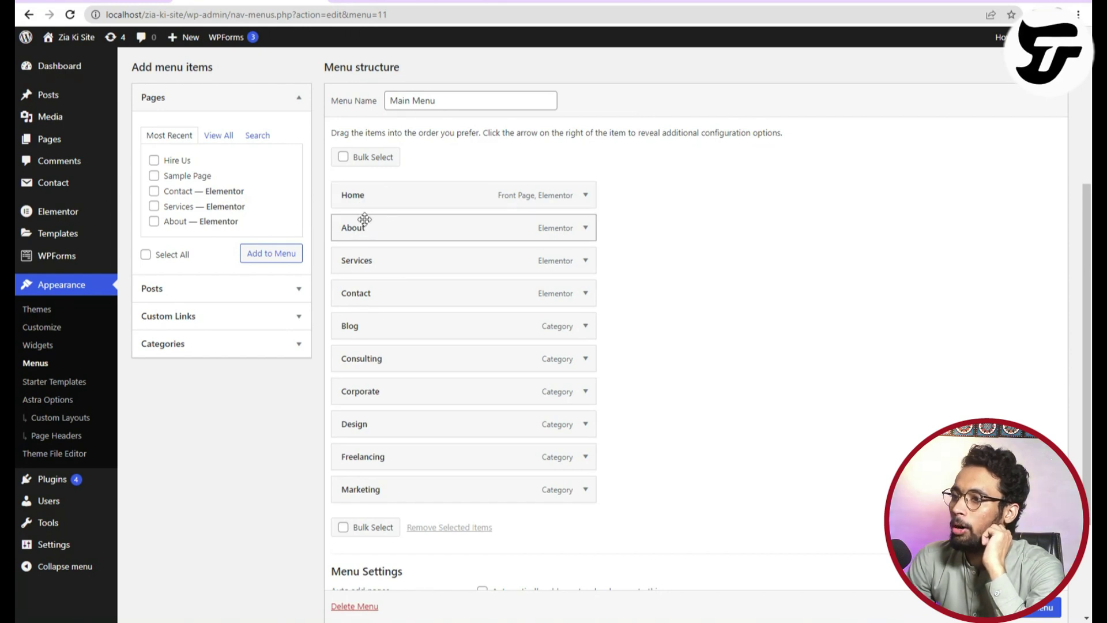
pyautogui.moveTo(373, 334); pyautogui.dragTo(383, 227)
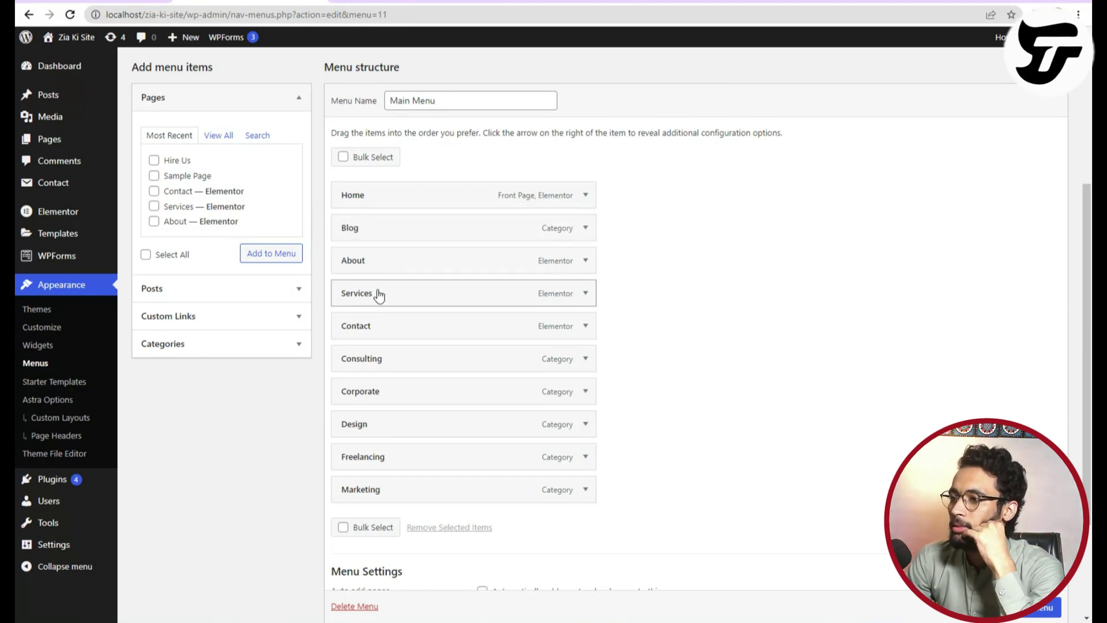
# Remove the Services page item from the Main Menu.
pyautogui.click(585, 293)
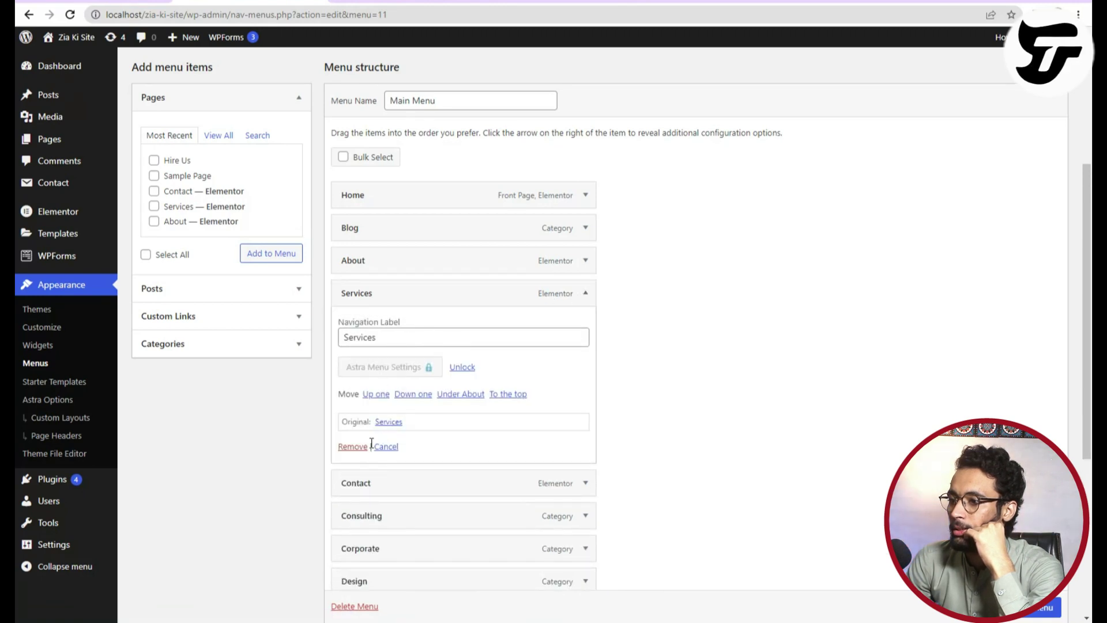
pyautogui.click(353, 447)
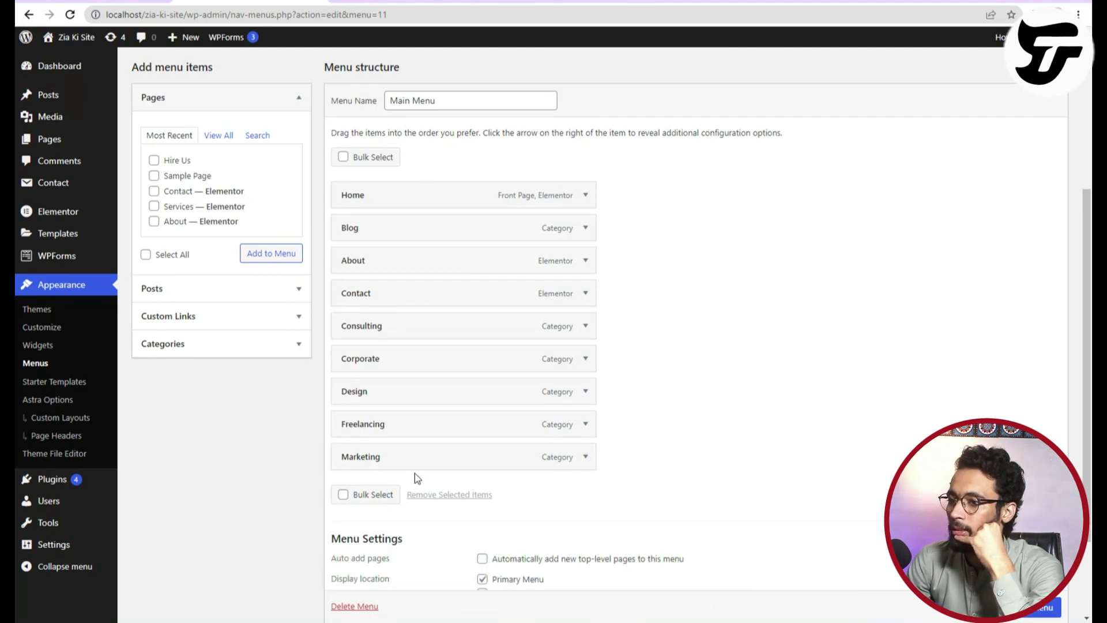
pyautogui.scroll(-1, 369, 396)
pyautogui.scroll(1, 289, 346)
# Add Freelancing to the menu and nest Consulting and Corporate as sub items of Blog.
pyautogui.click(164, 343)
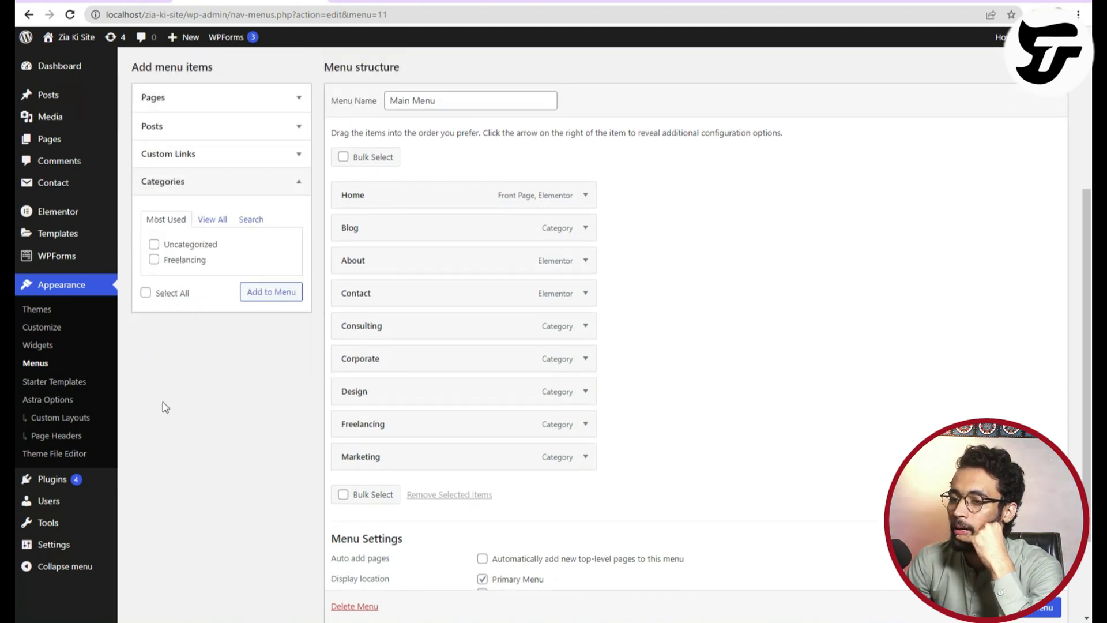
pyautogui.click(154, 259)
pyautogui.click(248, 292)
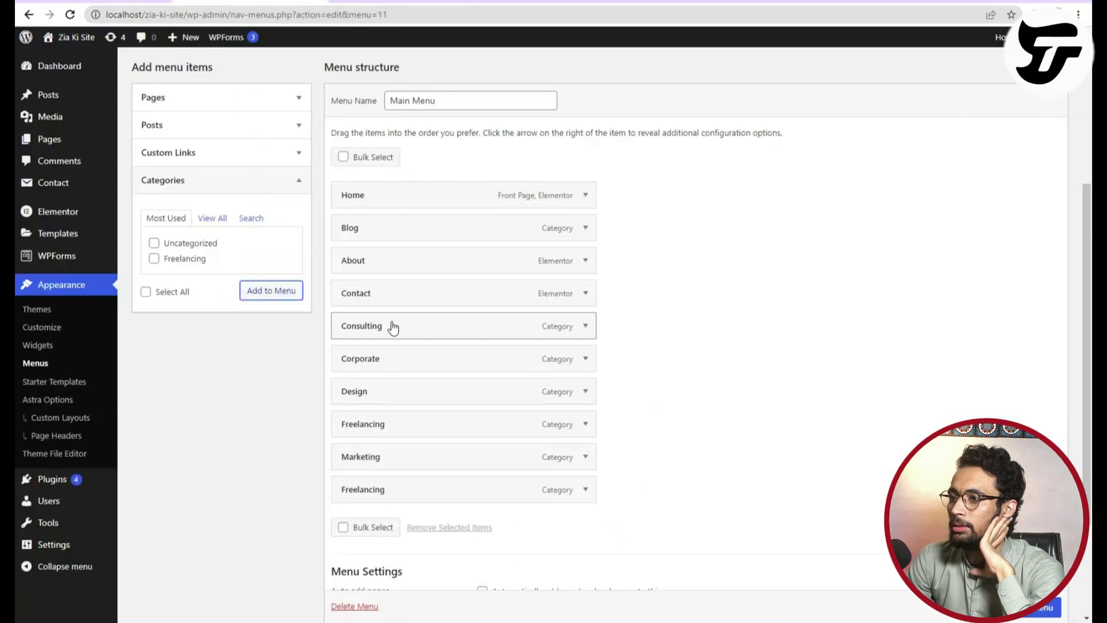
pyautogui.moveTo(378, 333); pyautogui.dragTo(382, 247)
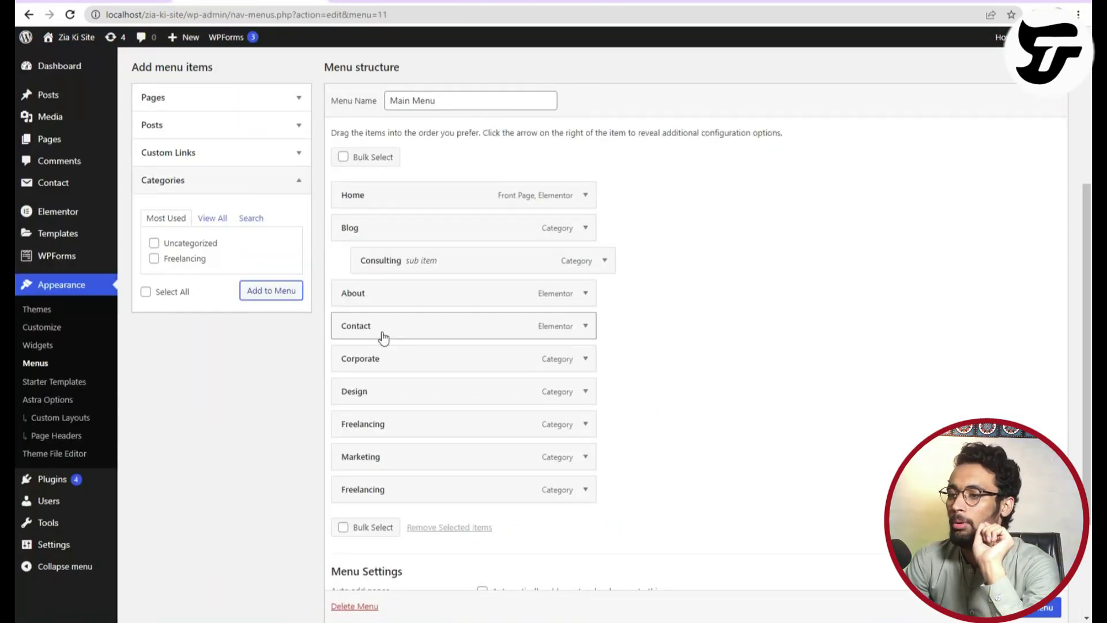
pyautogui.moveTo(388, 364); pyautogui.dragTo(395, 276)
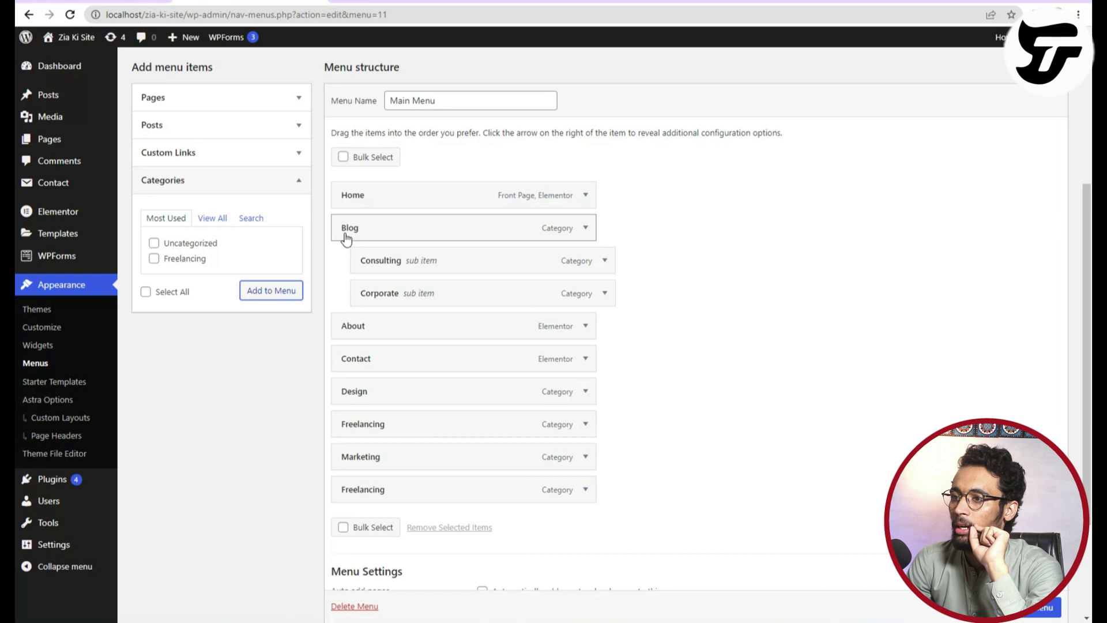
pyautogui.moveTo(383, 297)
pyautogui.mouseDown()
pyautogui.moveTo(376, 267)
pyautogui.moveTo(374, 297)
pyautogui.moveTo(402, 299)
pyautogui.mouseUp()
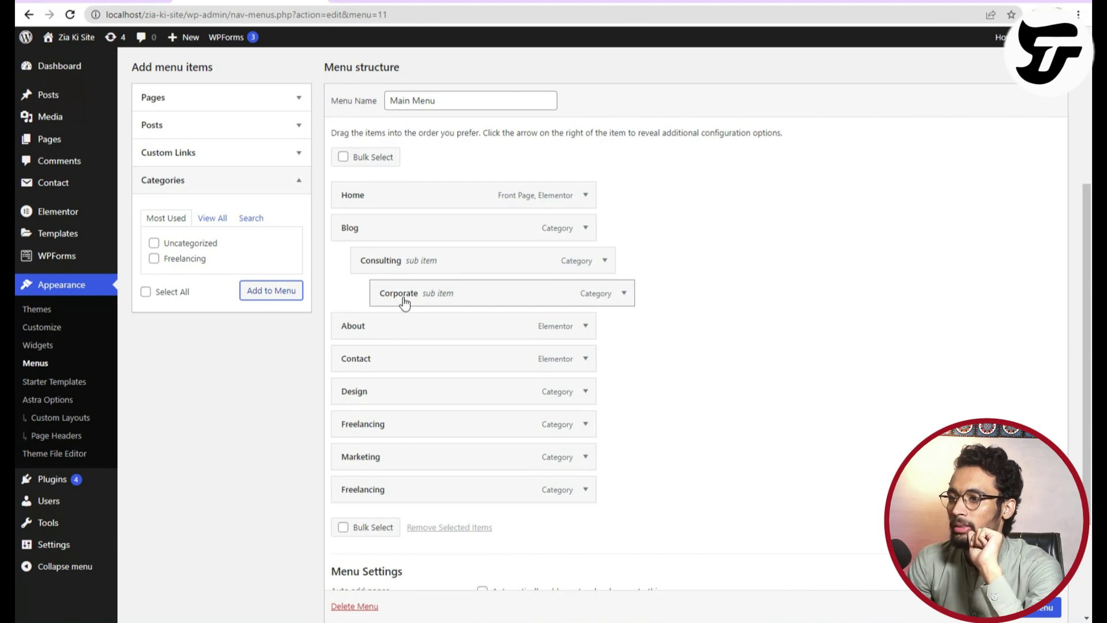
# Nest Freelancing and Marketing under Blog and remove the duplicate Freelancing item.
pyautogui.moveTo(413, 425); pyautogui.dragTo(434, 261)
pyautogui.moveTo(383, 464); pyautogui.dragTo(412, 296)
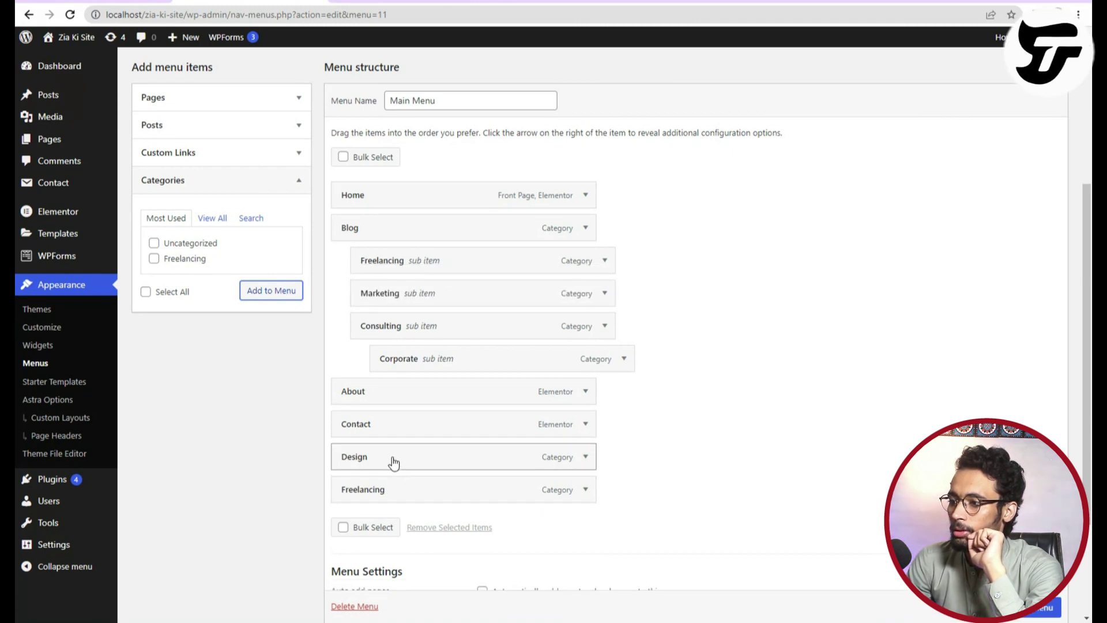
pyautogui.click(586, 491)
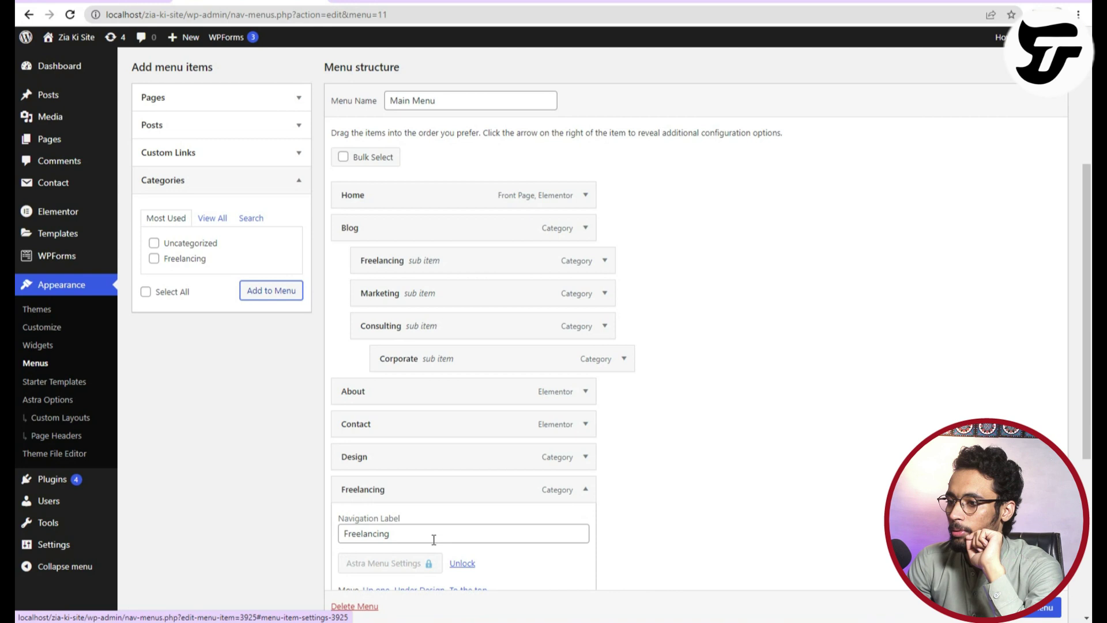
pyautogui.scroll(-2, 410, 528)
pyautogui.click(358, 514)
# Nest Design under Blog, level Corporate with the other sub items, and save the Main Menu.
pyautogui.moveTo(398, 390); pyautogui.dragTo(442, 266)
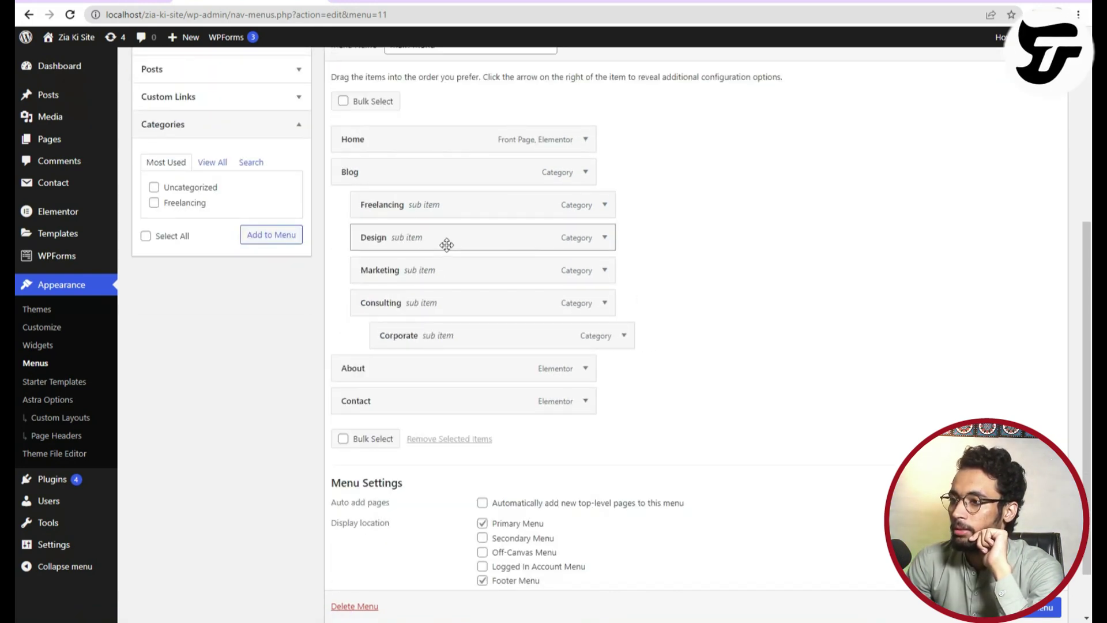
pyautogui.moveTo(477, 343)
pyautogui.mouseDown()
pyautogui.moveTo(460, 343)
pyautogui.moveTo(482, 346)
pyautogui.mouseUp()
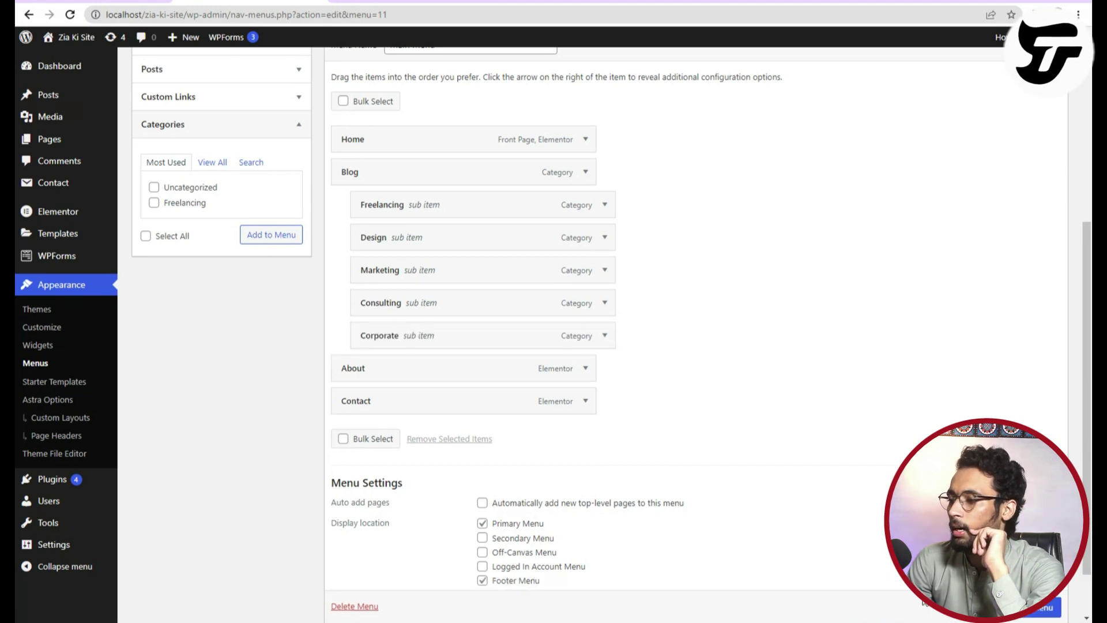
pyautogui.scroll(-1, 1020, 620)
pyautogui.click(1038, 569)
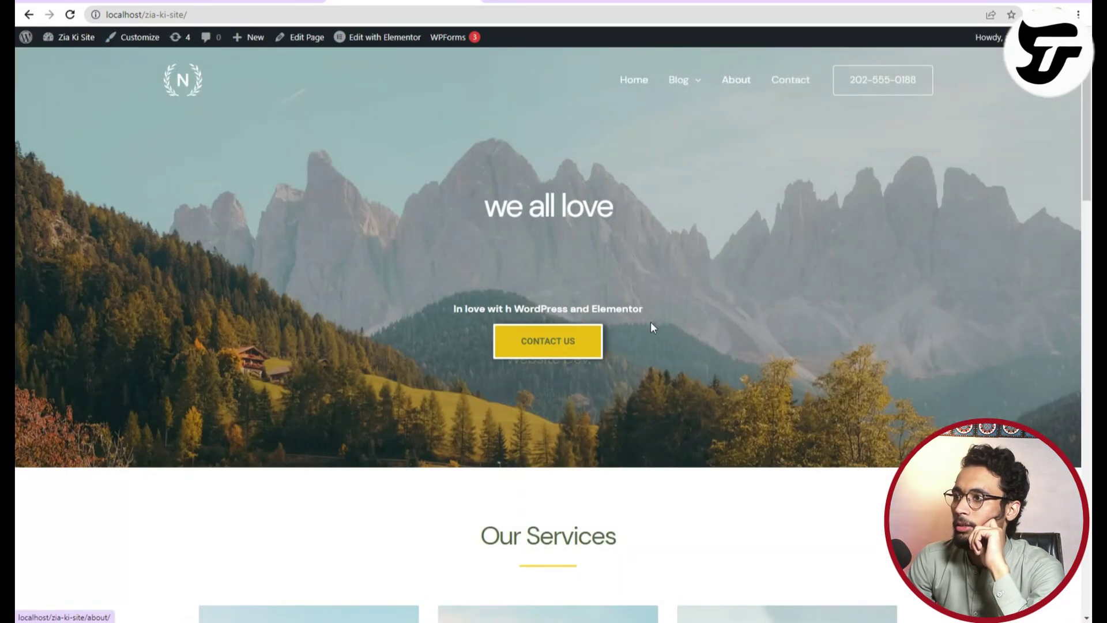
# Drag Consulting beneath Marketing in the Main Menu and check the Blog dropdown on the site.
pyautogui.moveTo(691, 91)
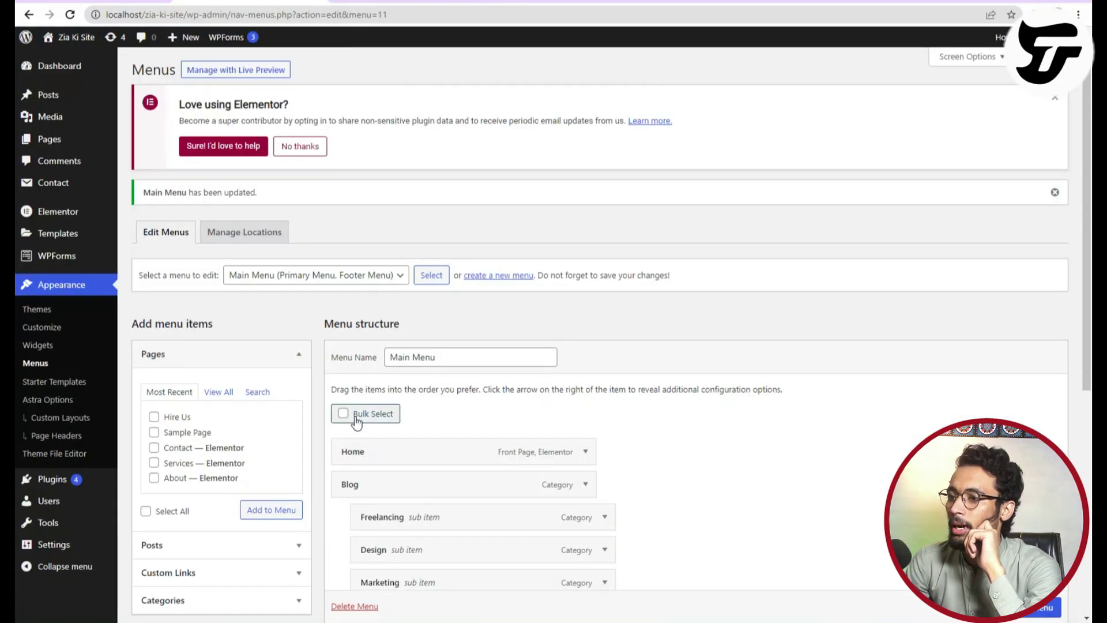
pyautogui.scroll(-3, 357, 422)
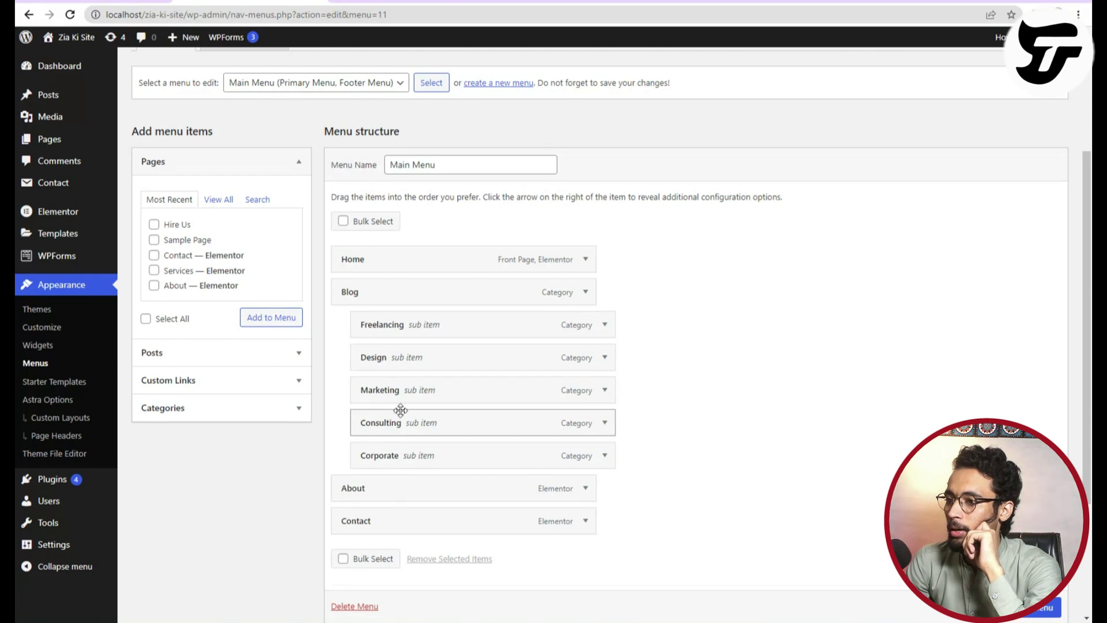
pyautogui.moveTo(393, 439)
pyautogui.mouseDown()
pyautogui.moveTo(414, 430)
pyautogui.moveTo(397, 459)
pyautogui.moveTo(404, 451)
pyautogui.mouseUp()
pyautogui.scroll(-3, 401, 423)
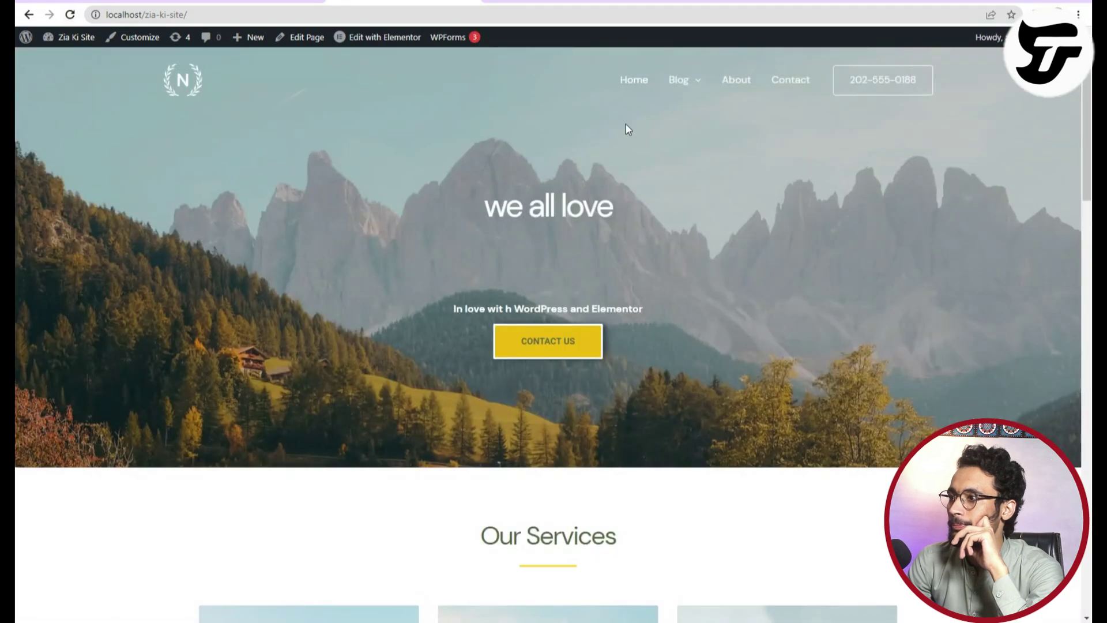
pyautogui.moveTo(680, 83)
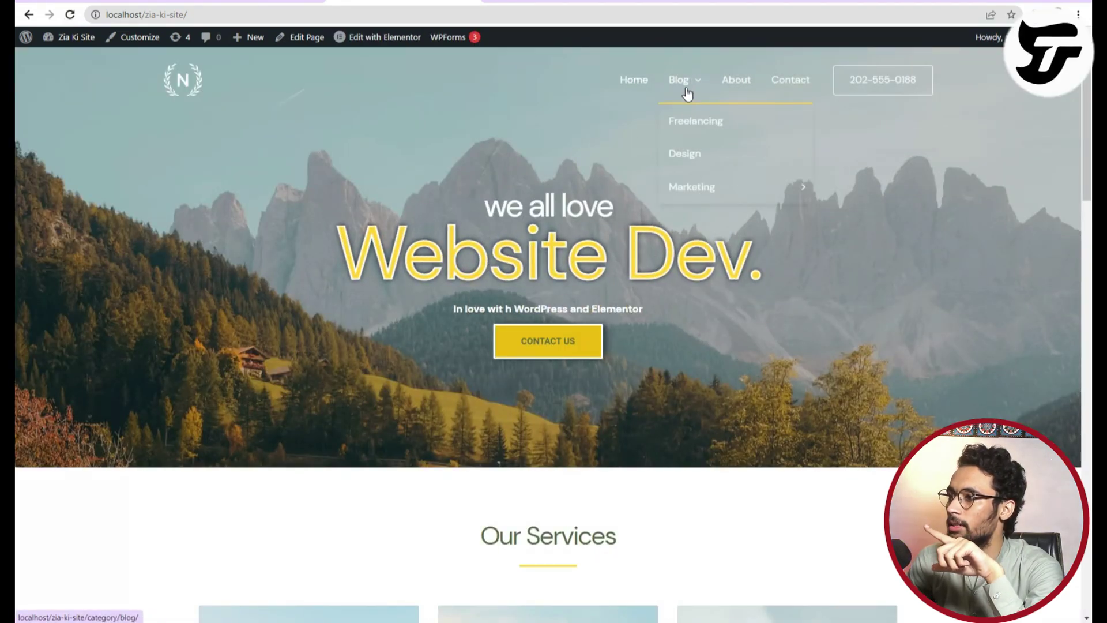
pyautogui.moveTo(700, 186)
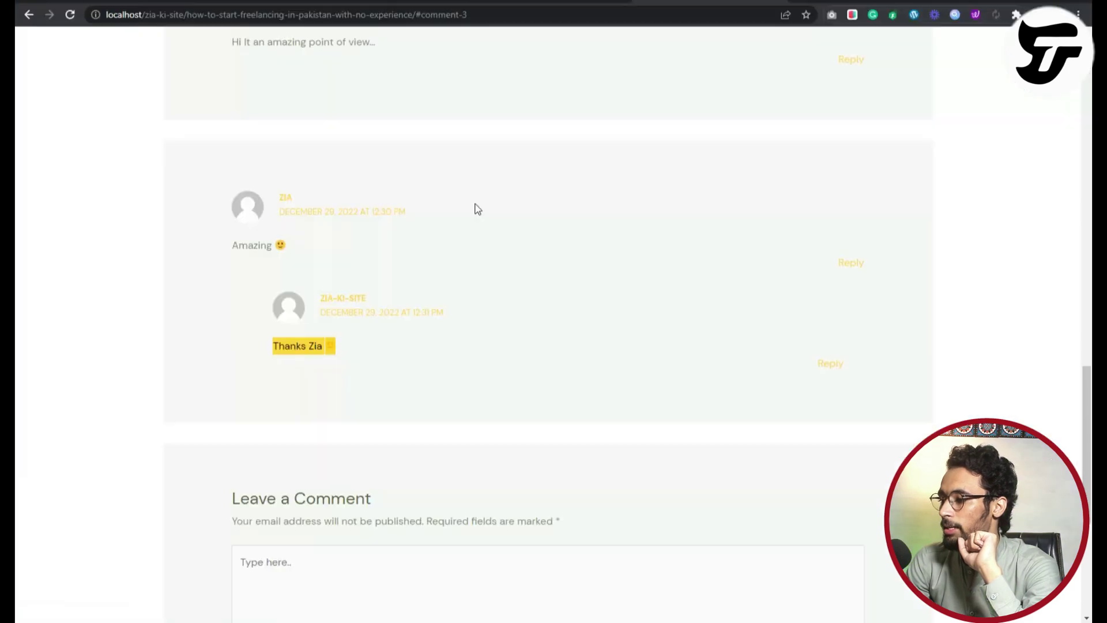
# On the live site, view the How to Start Freelancing post, then open the Blog section.
pyautogui.scroll(20, 505, 127)
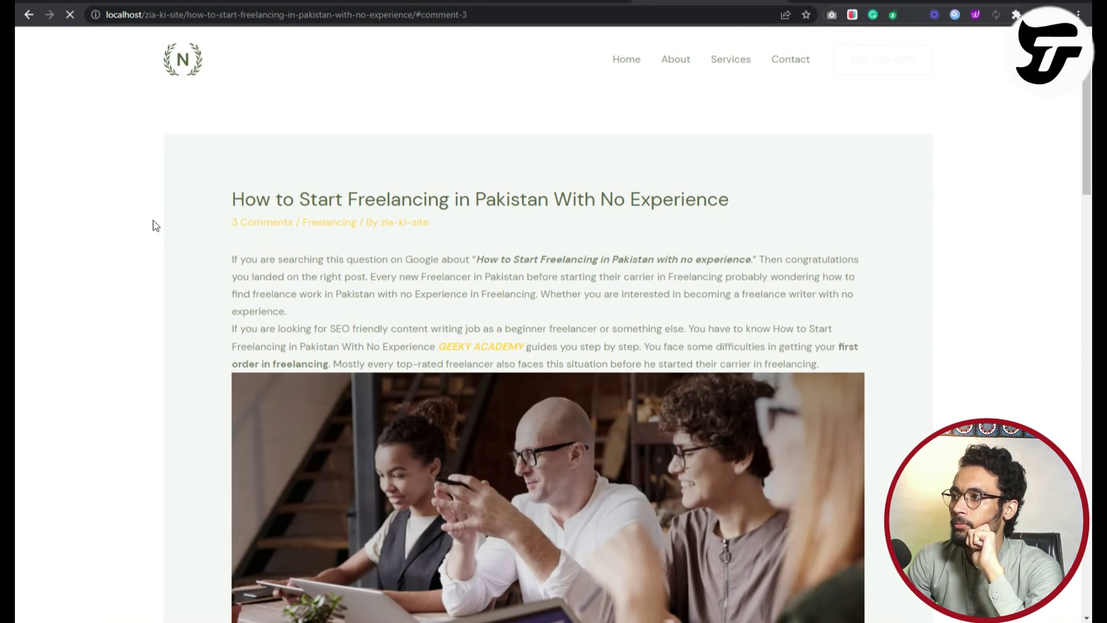
pyautogui.moveTo(678, 60)
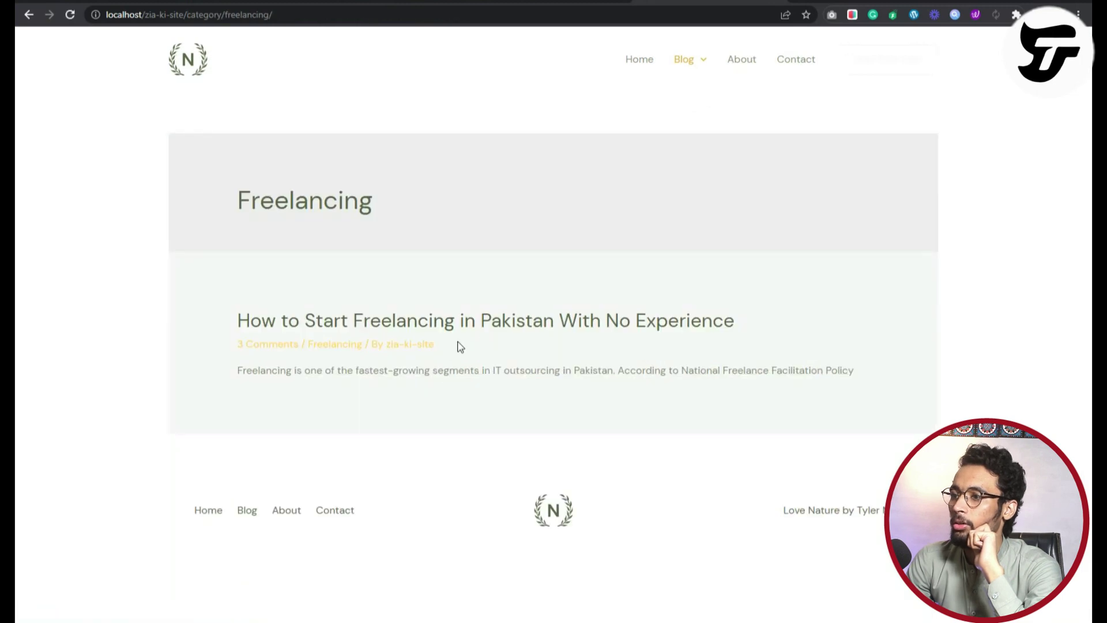
pyautogui.click(494, 323)
pyautogui.scroll(-10, 484, 418)
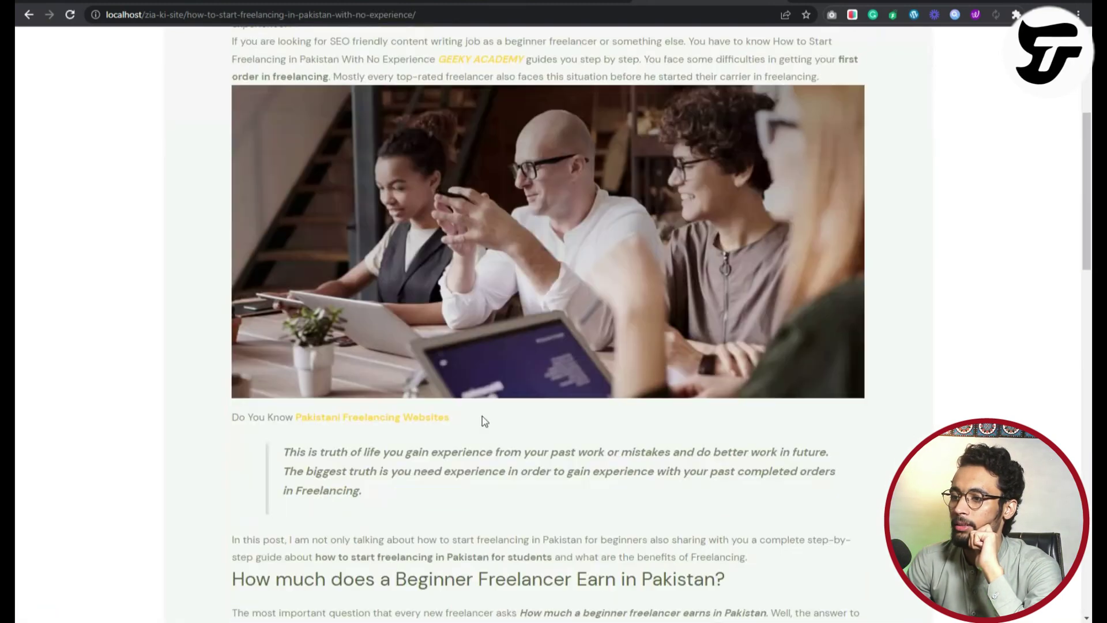
pyautogui.scroll(7, 482, 416)
pyautogui.scroll(2, 482, 415)
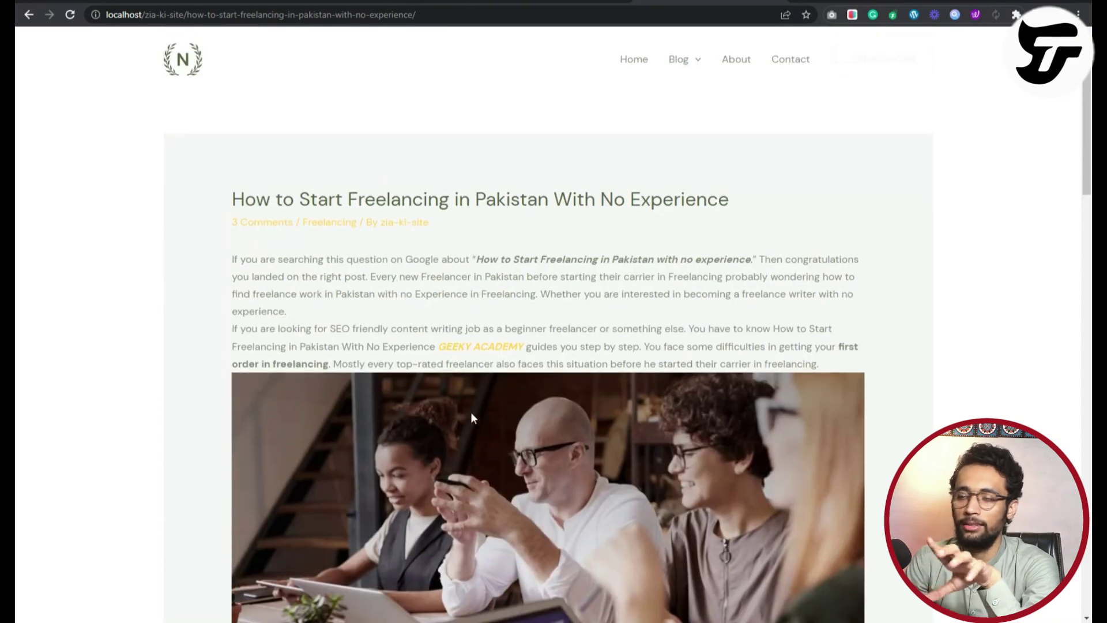
pyautogui.click(195, 46)
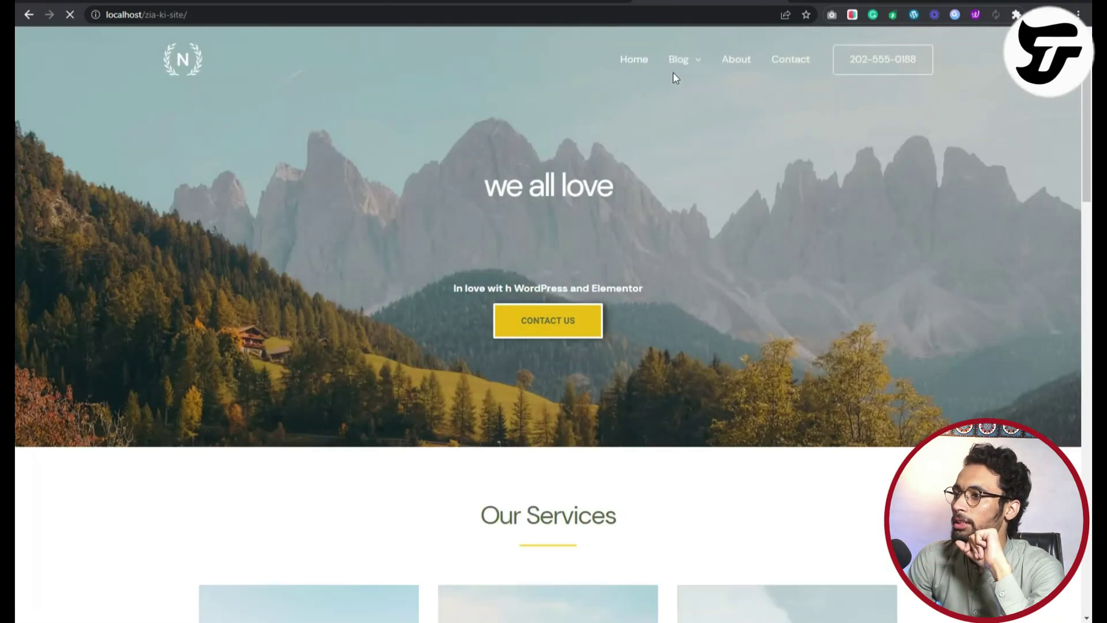
pyautogui.click(670, 72)
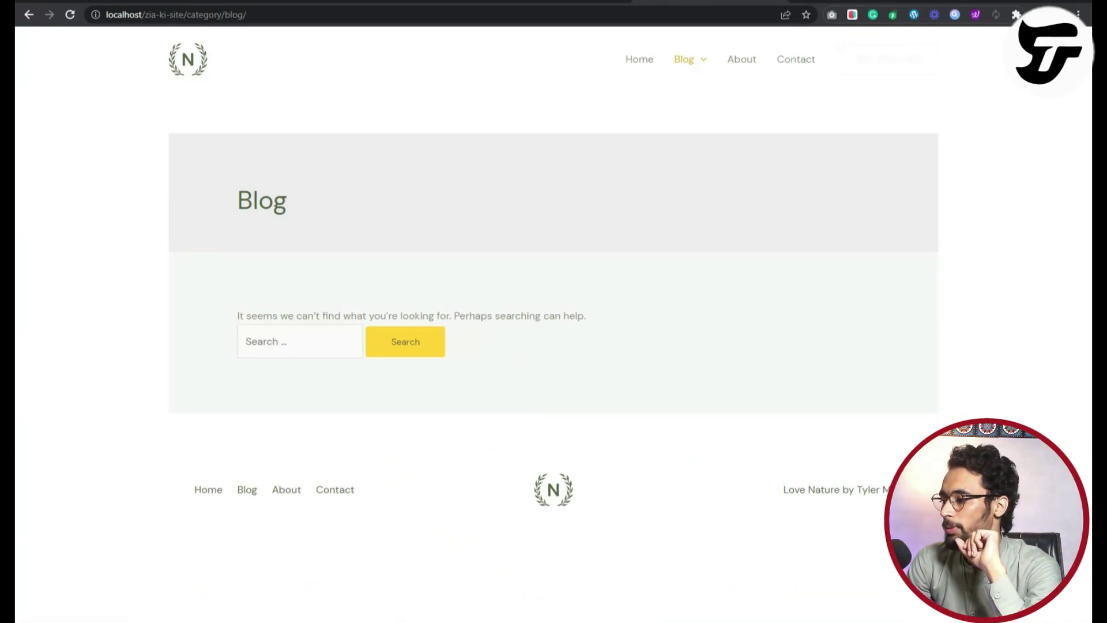
# In the admin window, go to All Posts and edit the How to Start Freelancing post.
pyautogui.hotkey('alt', 'Tab')
pyautogui.click(205, 37)
pyautogui.moveTo(88, 141)
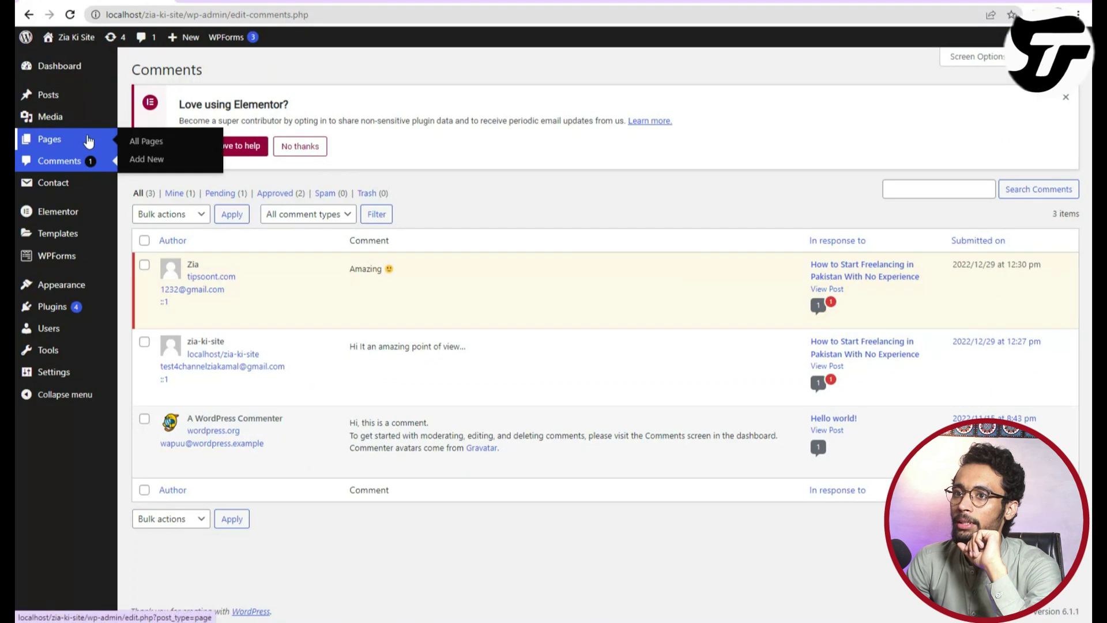
pyautogui.click(67, 101)
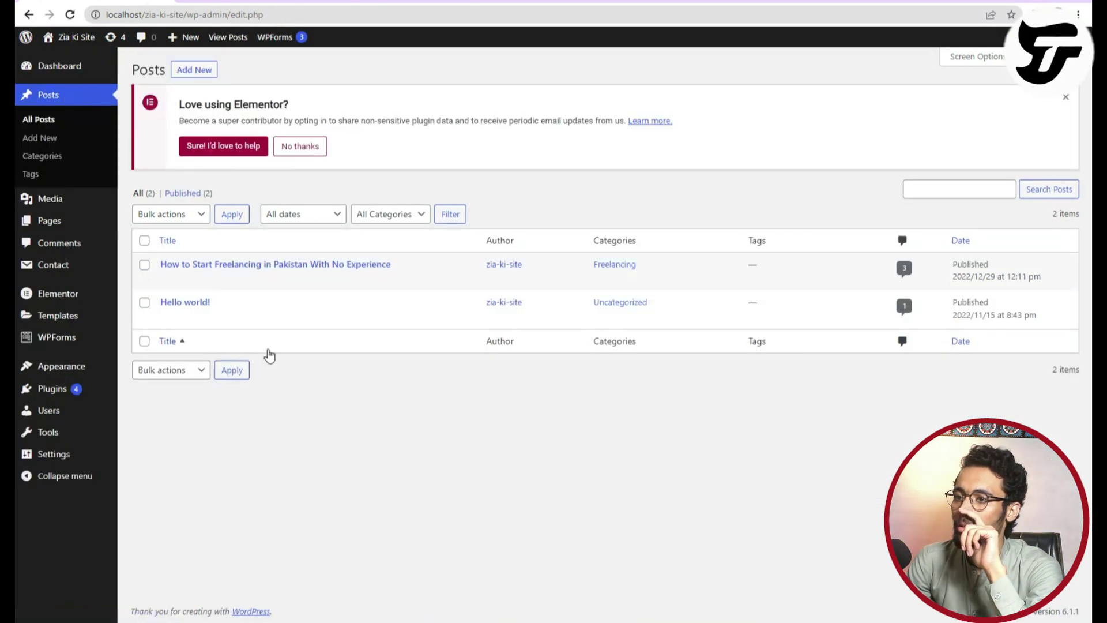
pyautogui.click(166, 280)
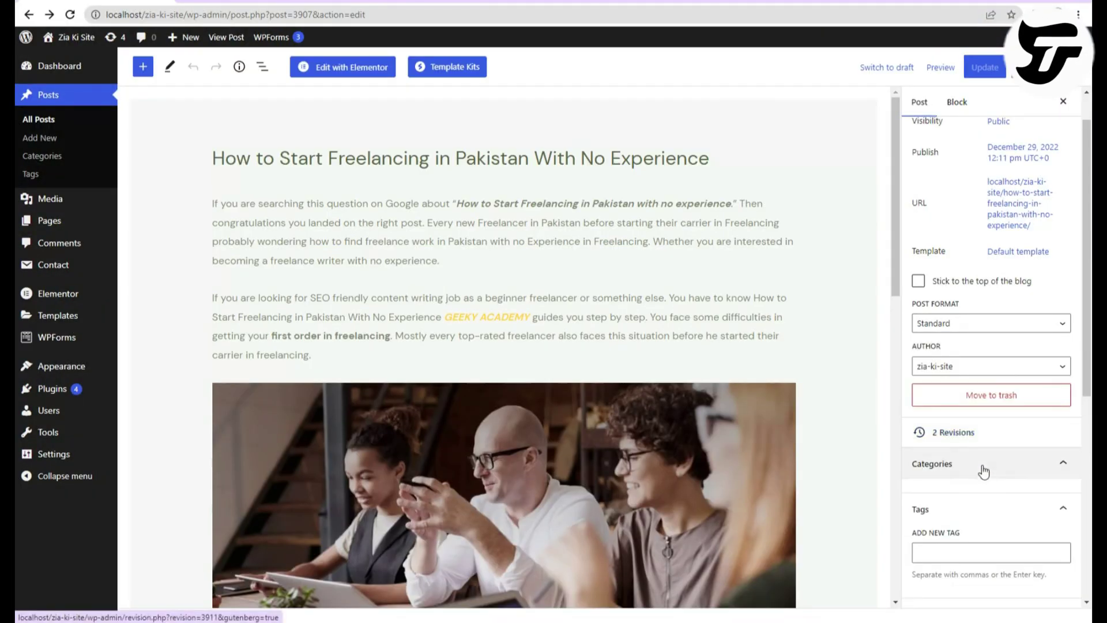
# Tick the Blog category for the freelancing post, update it, and switch to the Blog page window.
pyautogui.click(986, 457)
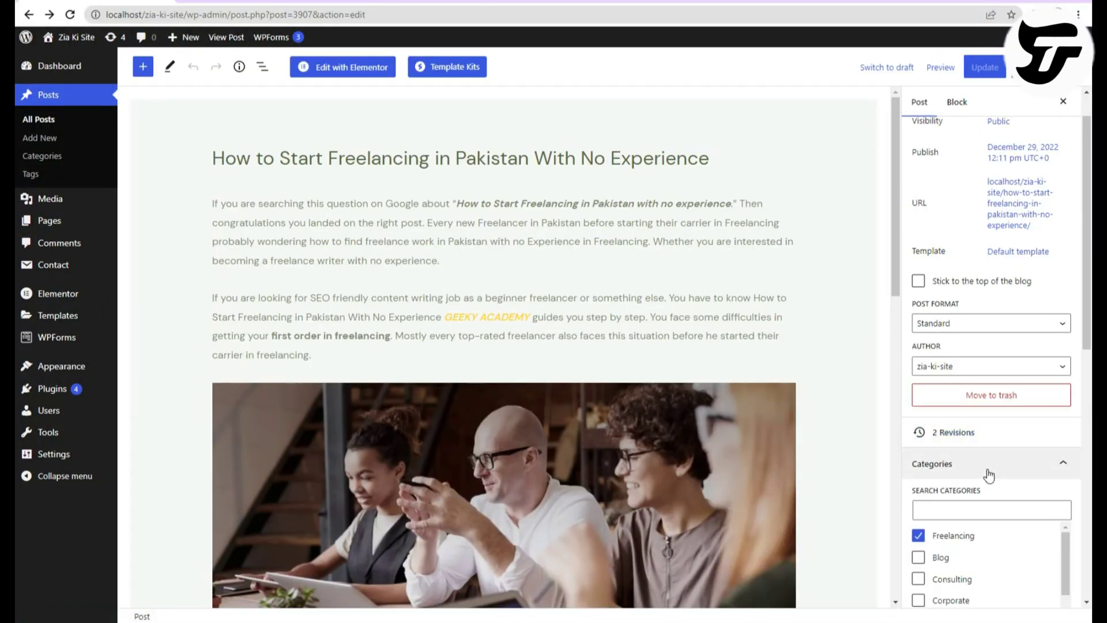
pyautogui.click(989, 476)
pyautogui.click(988, 475)
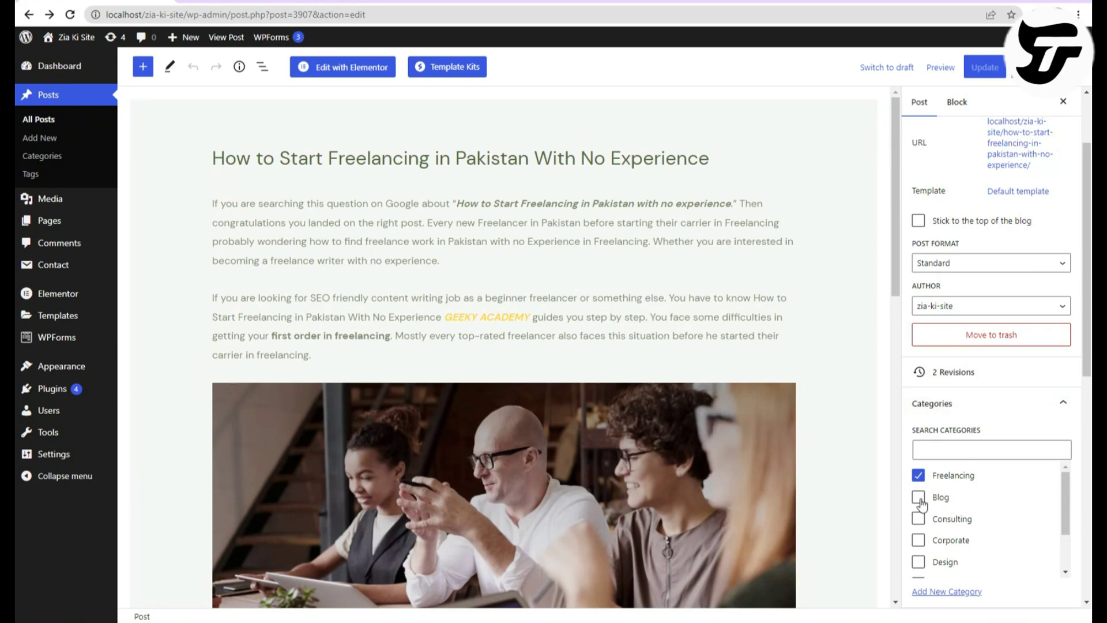
pyautogui.click(987, 76)
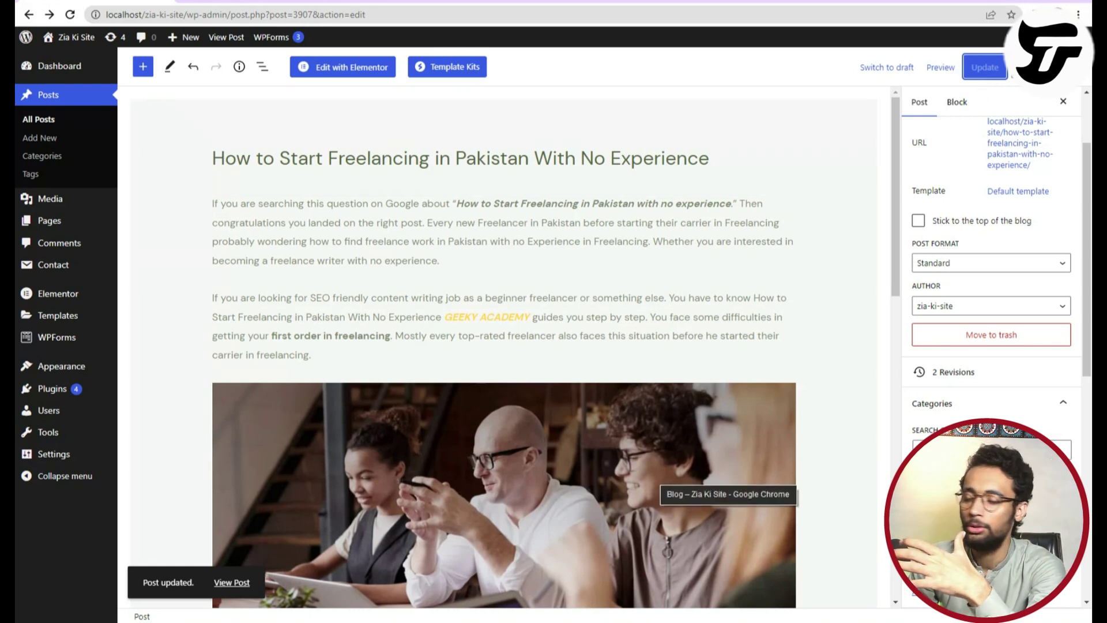
pyautogui.click(729, 621)
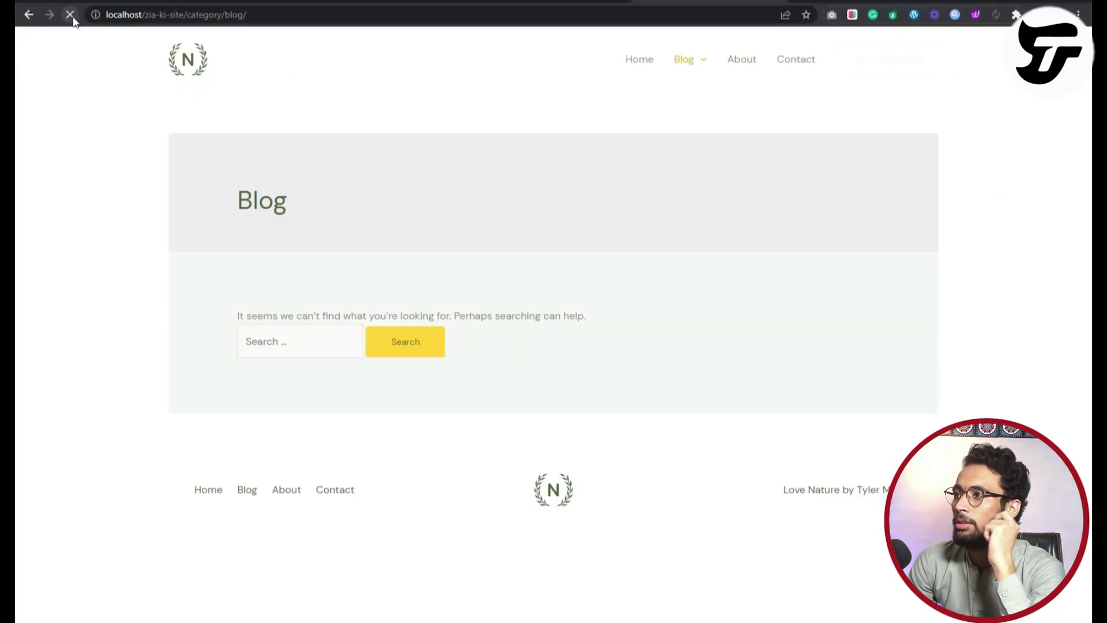
# Reload the Blog category page to confirm the freelancing post now appears.
pyautogui.click(70, 17)
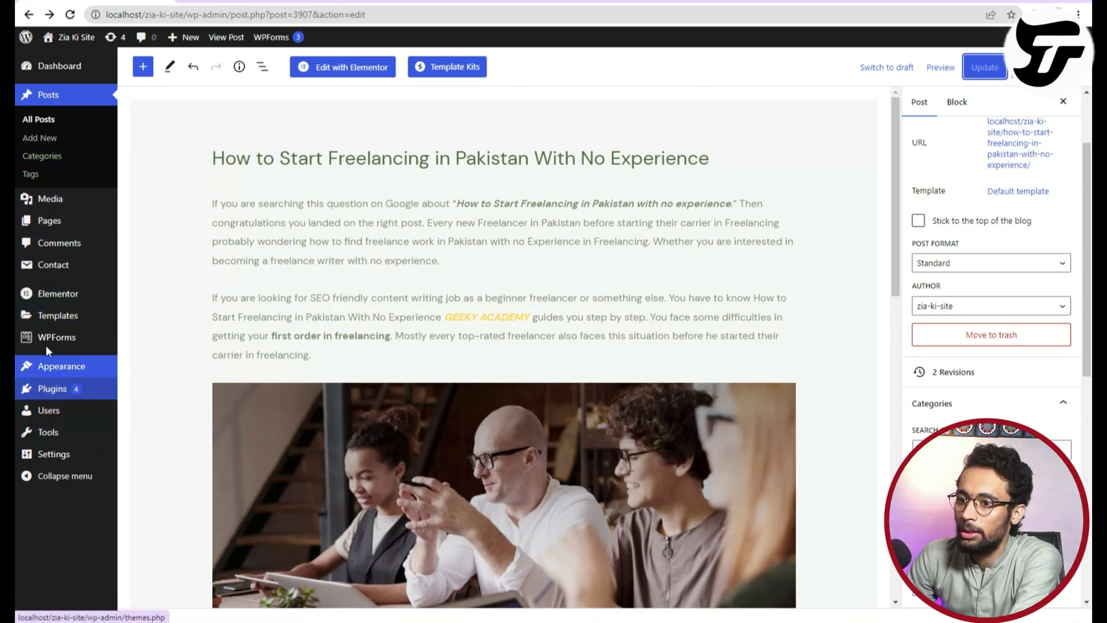
pyautogui.moveTo(55, 372)
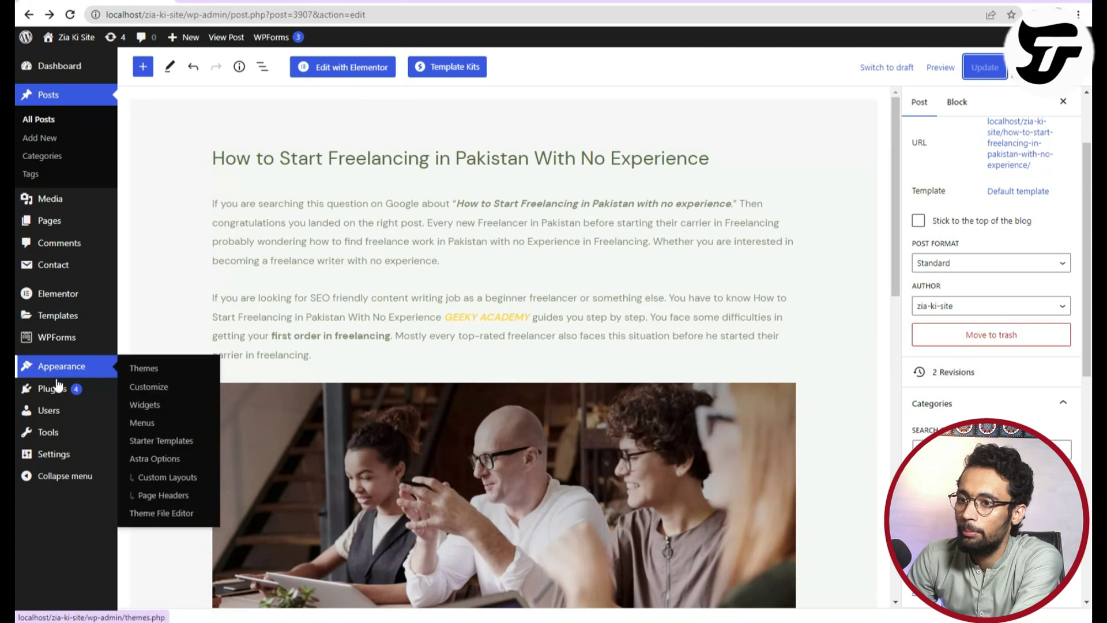
# Review the Main Menu under Appearance > Menus, then view its Primary and Footer location assignments.
pyautogui.click(152, 427)
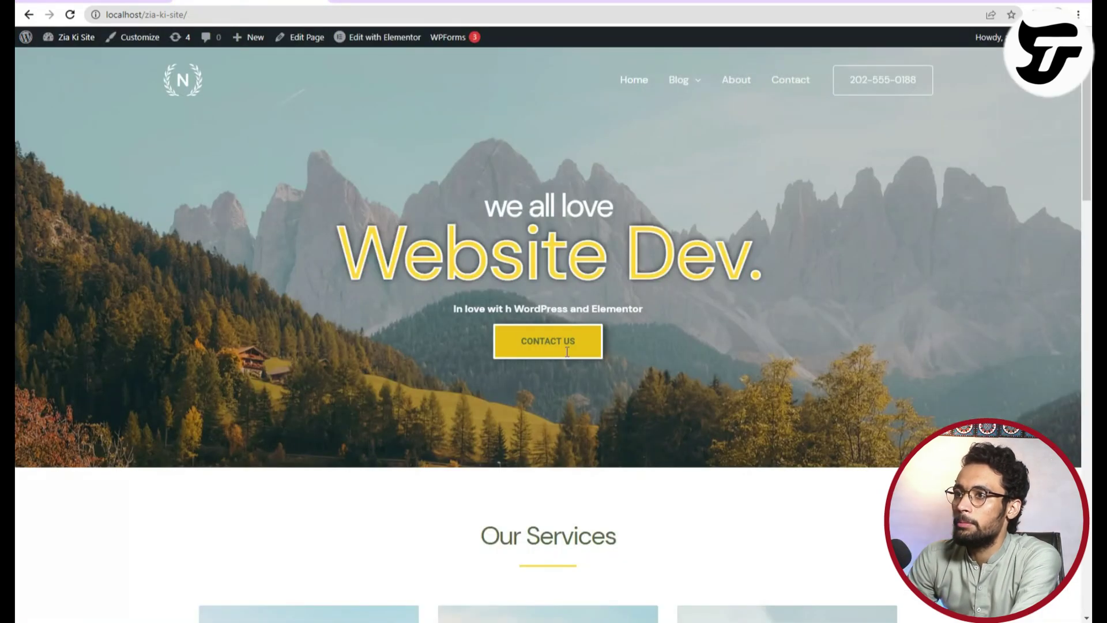
pyautogui.scroll(-5, 554, 346)
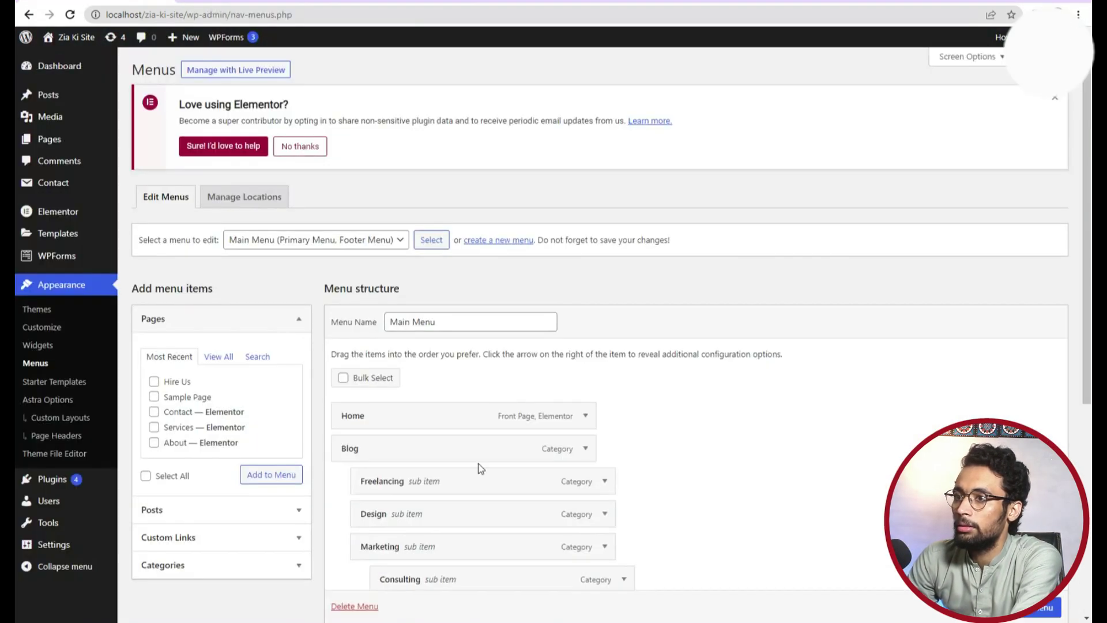
pyautogui.scroll(-6, 478, 463)
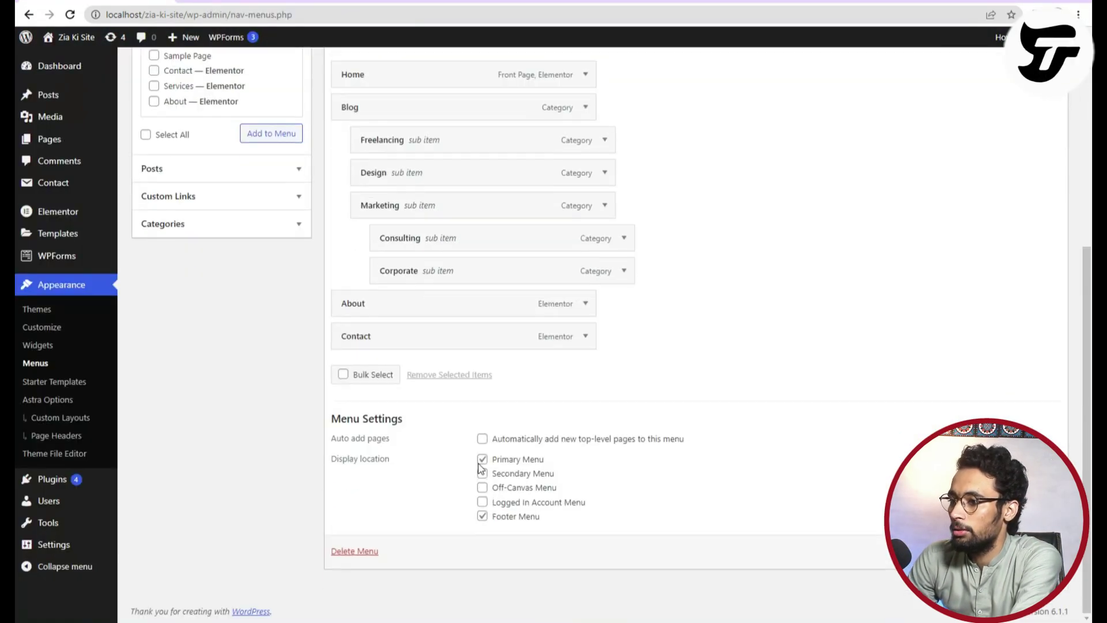
pyautogui.scroll(5, 323, 403)
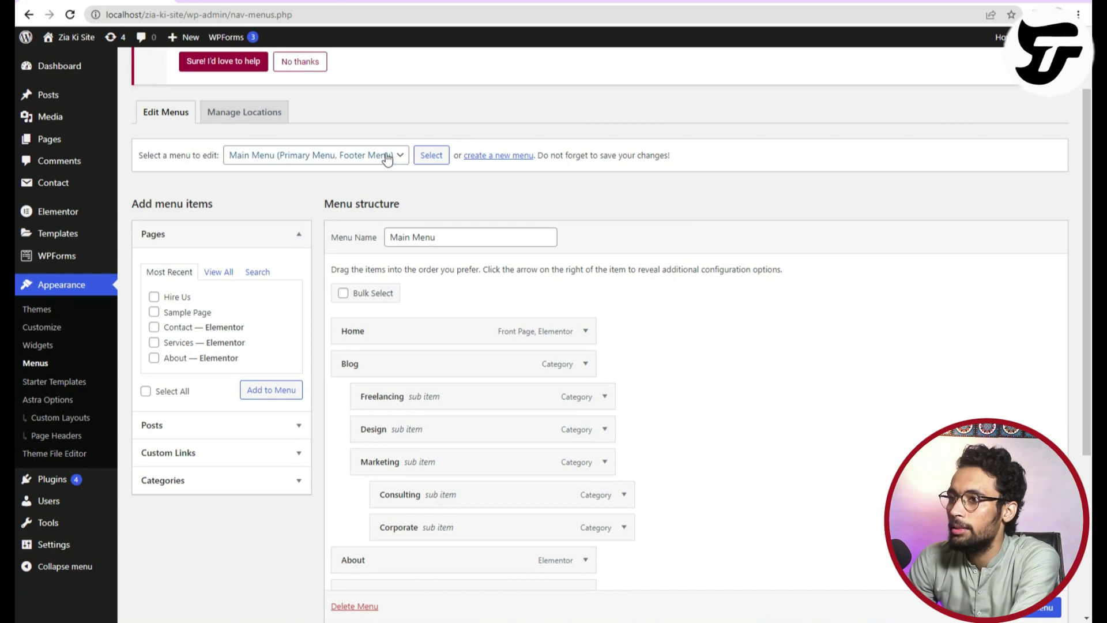
pyautogui.click(267, 110)
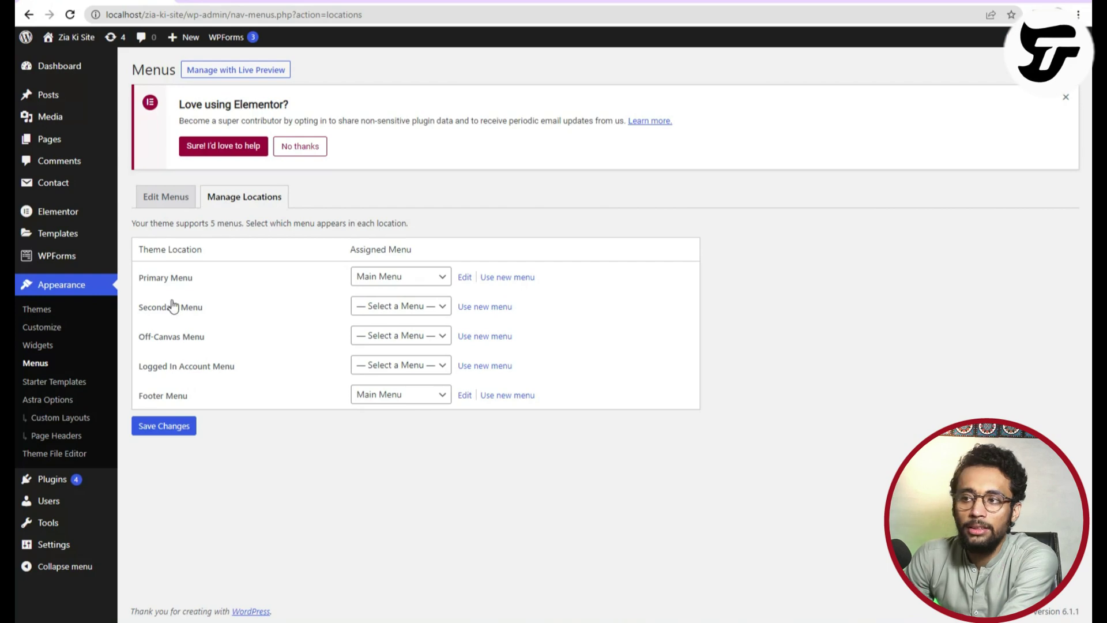
# Return to Edit Menus with Main Menu kept selected over Header Menu, briefly toggling Custom Links.
pyautogui.click(166, 199)
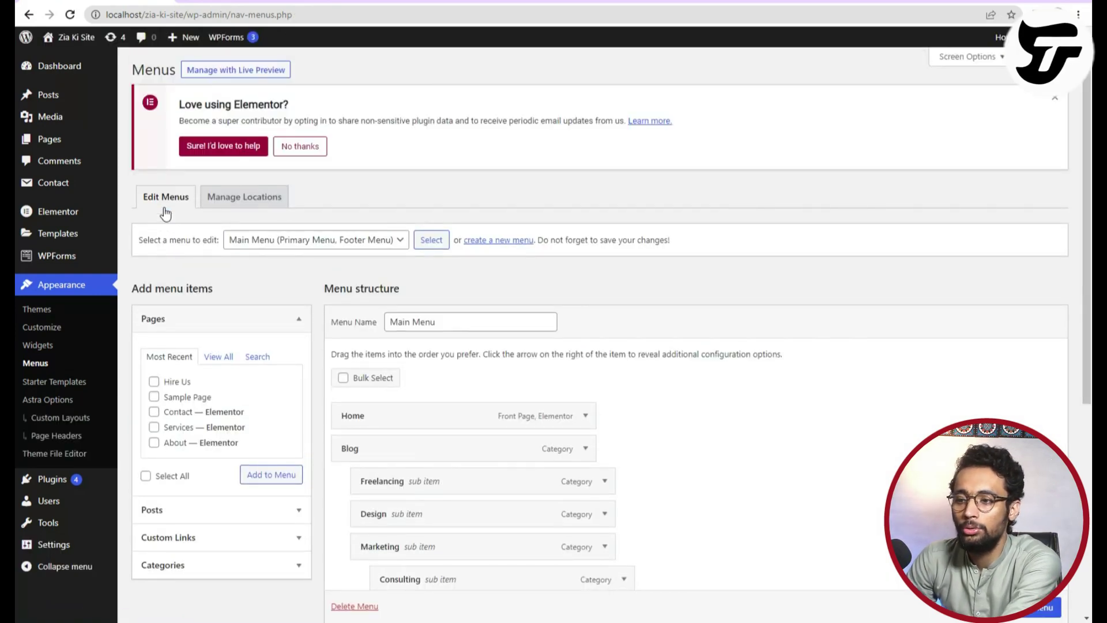
pyautogui.scroll(-4, 429, 431)
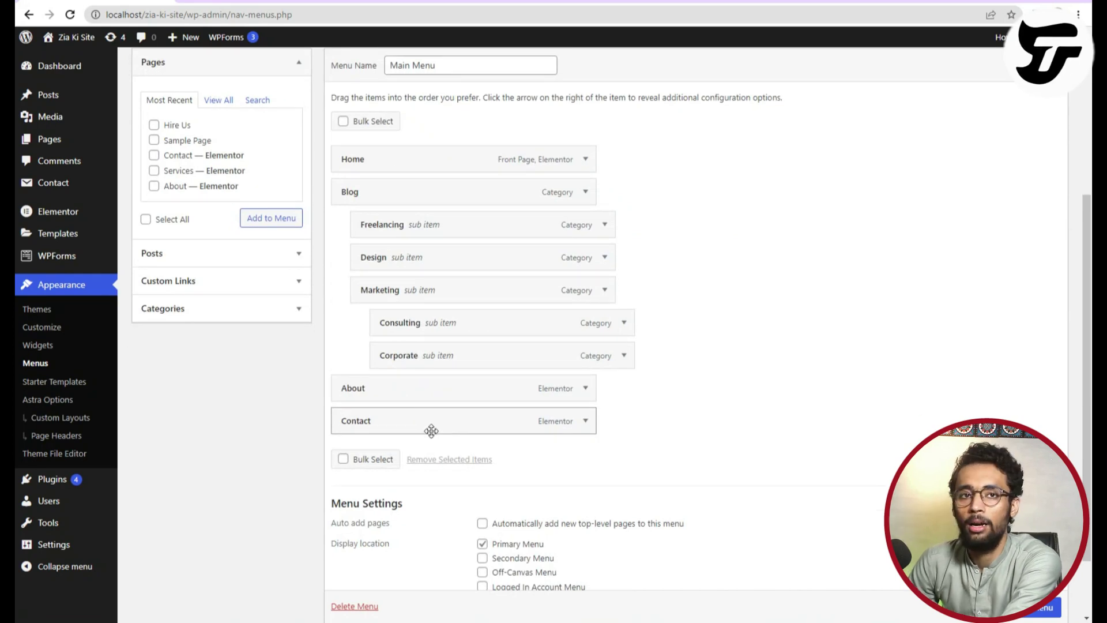
pyautogui.scroll(-2, 440, 432)
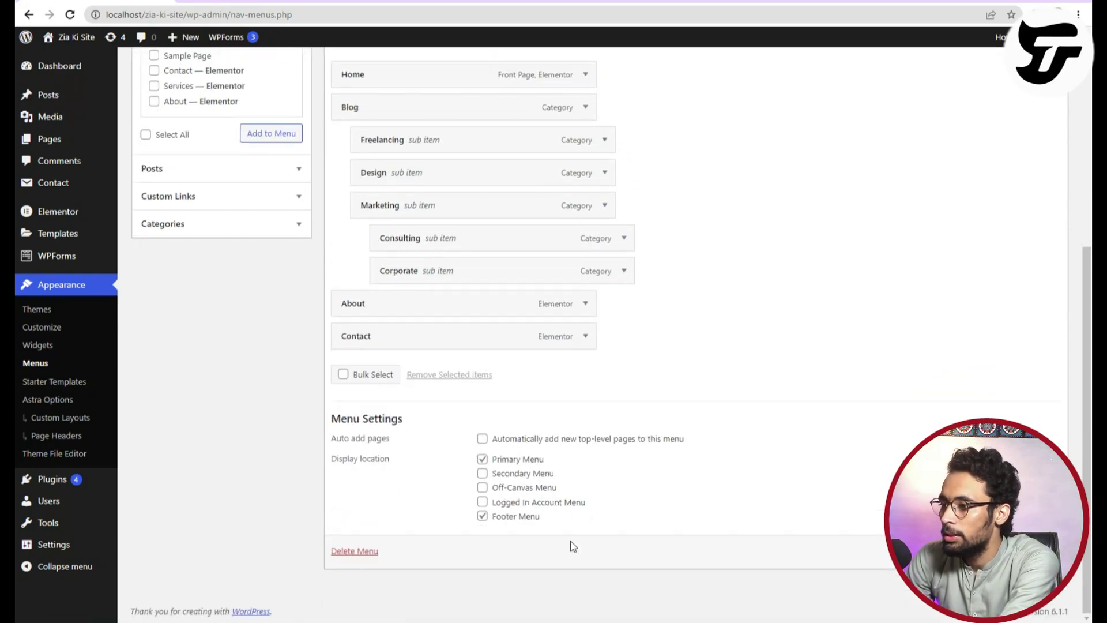
pyautogui.scroll(6, 487, 500)
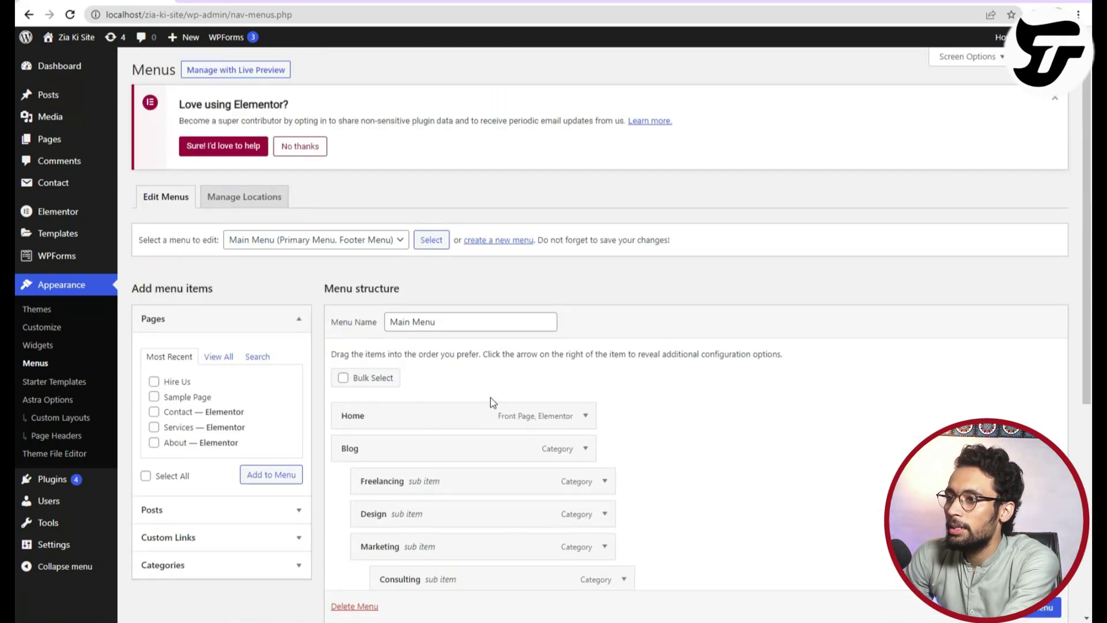
pyautogui.click(377, 242)
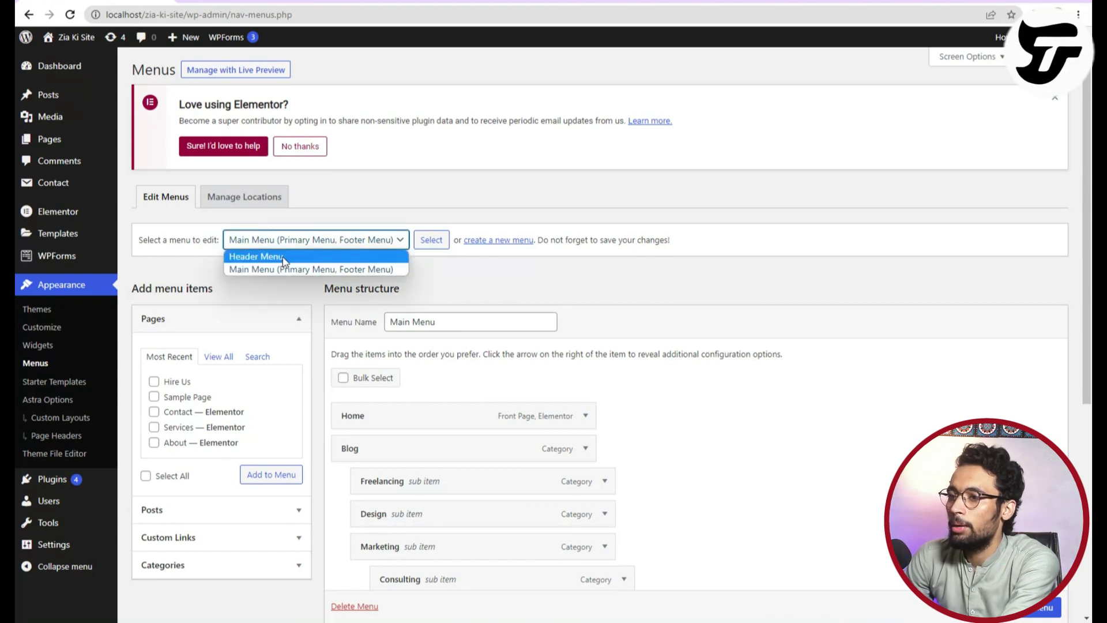
pyautogui.click(643, 287)
pyautogui.scroll(-5, 334, 500)
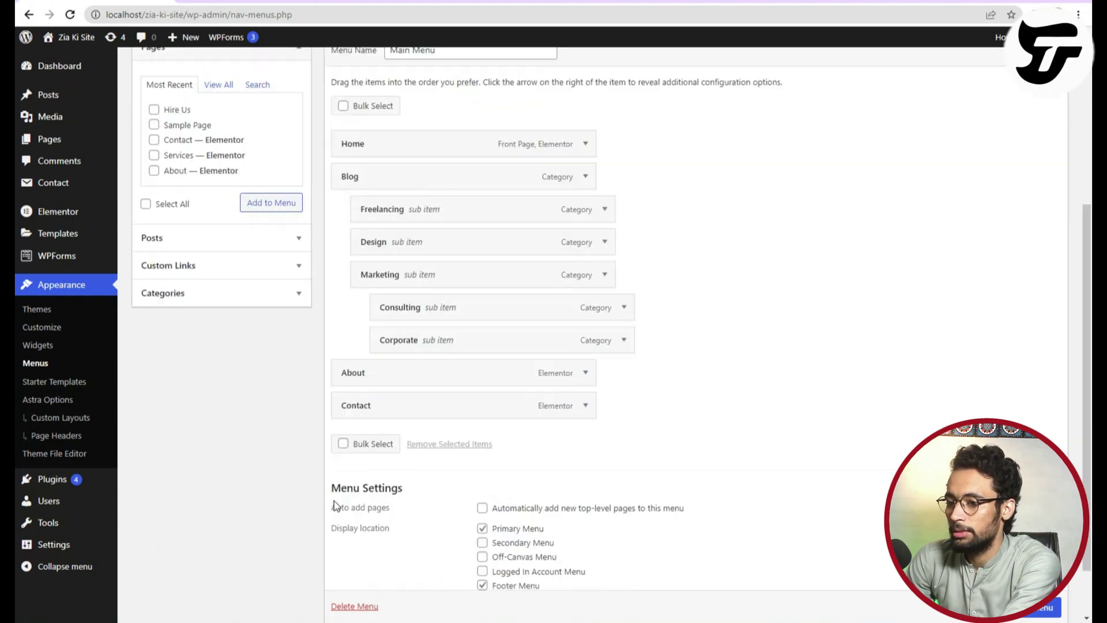
pyautogui.scroll(6, 954, 178)
pyautogui.click(209, 446)
pyautogui.click(195, 285)
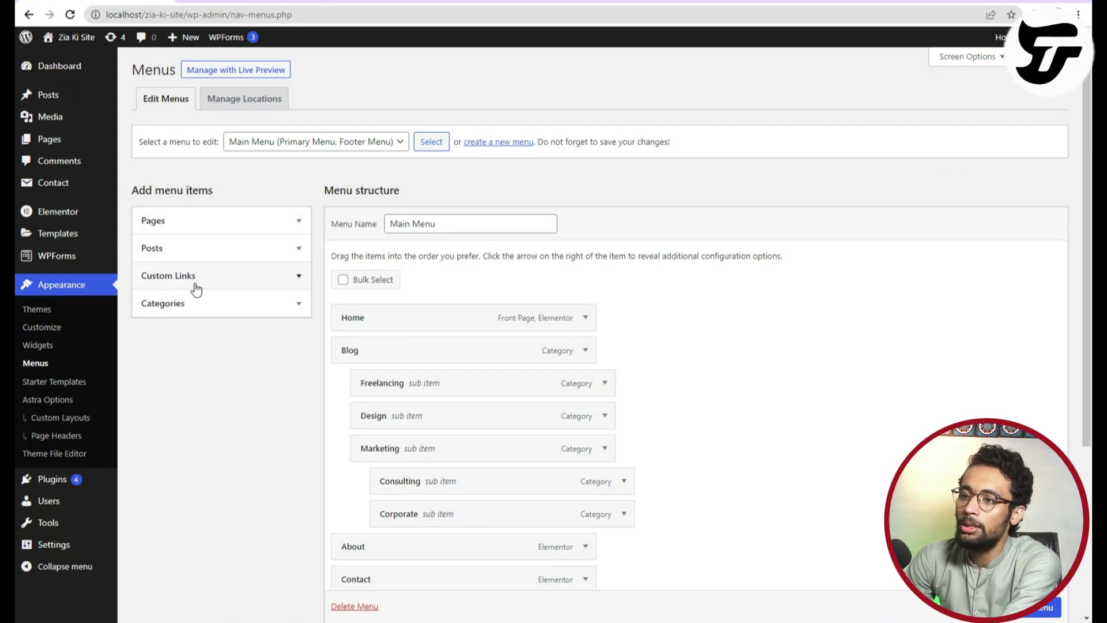
# Add a custom link labelled 'Facebook' with the Facebook profile URL to the Main Menu.
pyautogui.click(207, 258)
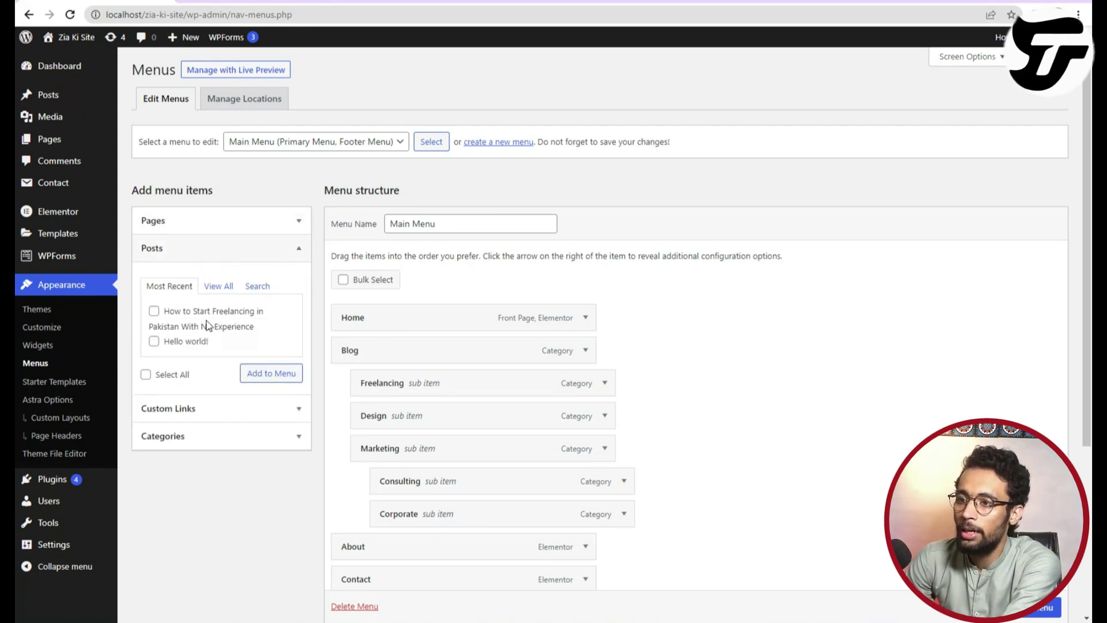
pyautogui.click(255, 253)
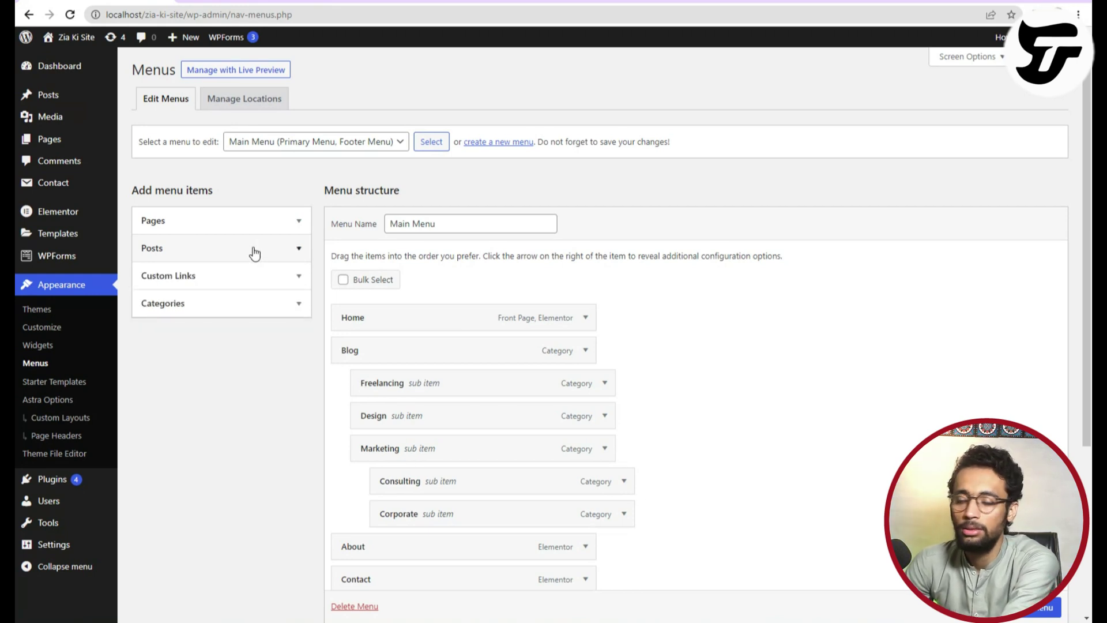
pyautogui.click(259, 280)
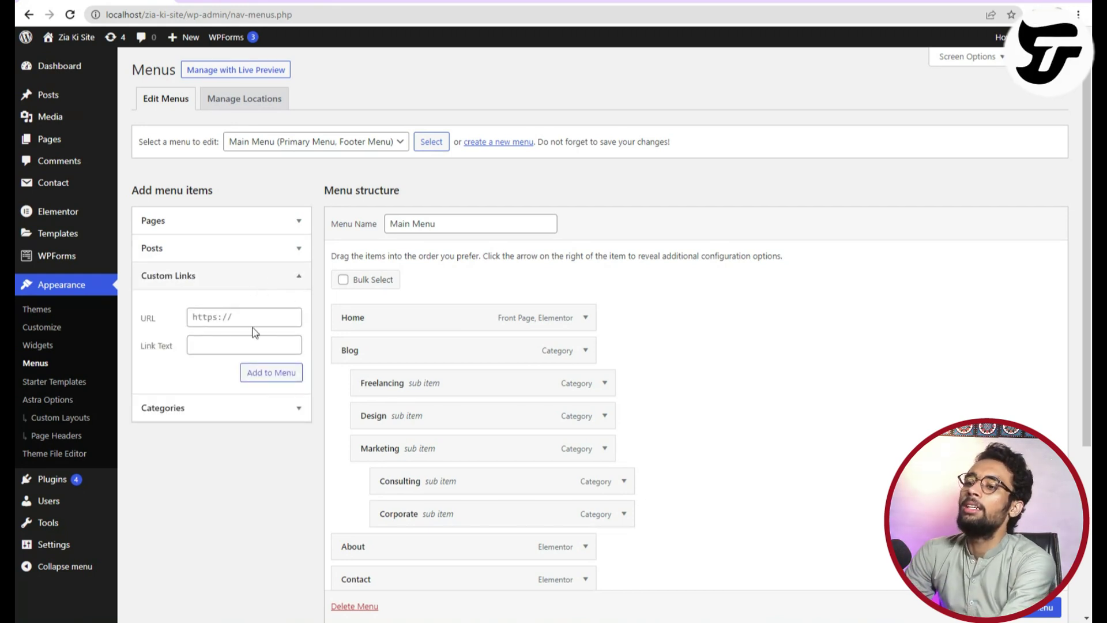
pyautogui.click(241, 350)
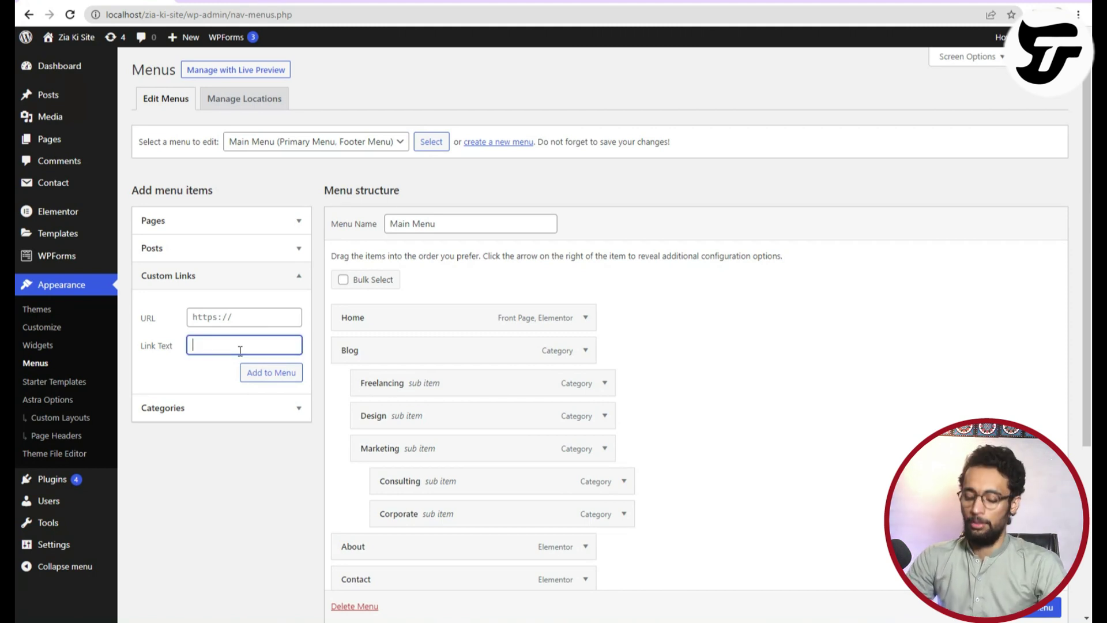
pyautogui.write('Visit ')
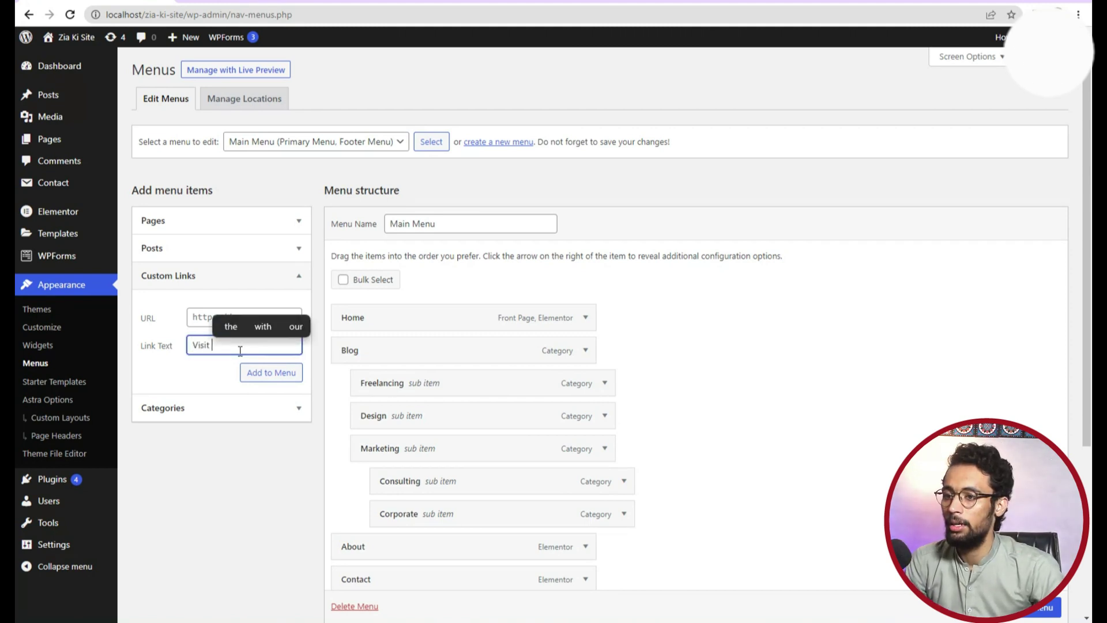
pyautogui.write('My Fa')
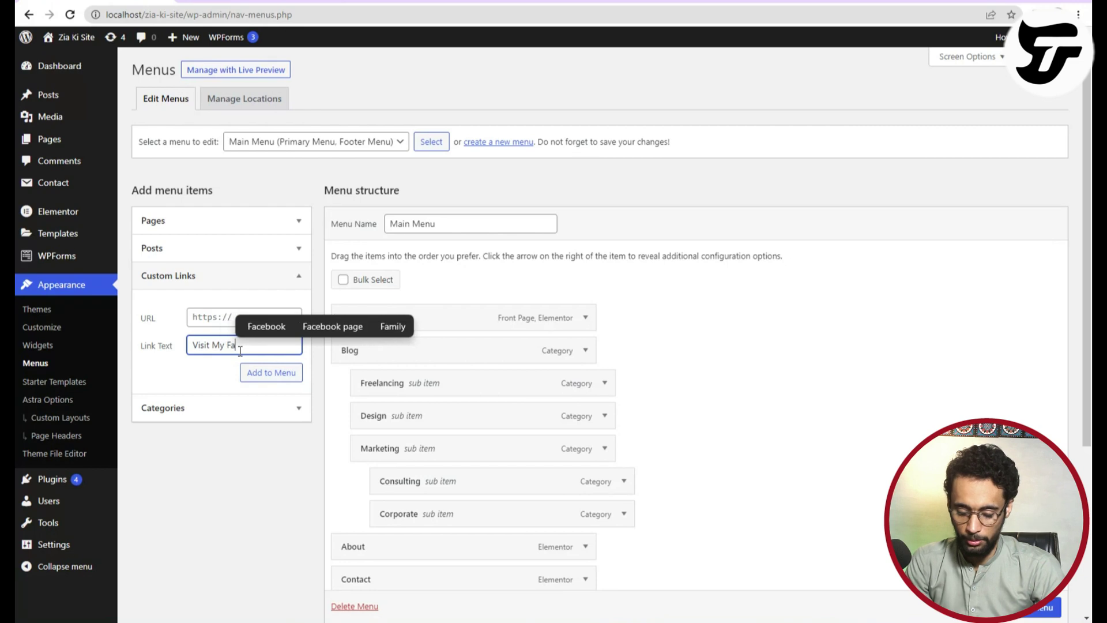
pyautogui.press('BackSpace')
pyautogui.press('BackSpace')
pyautogui.write('Facebook')
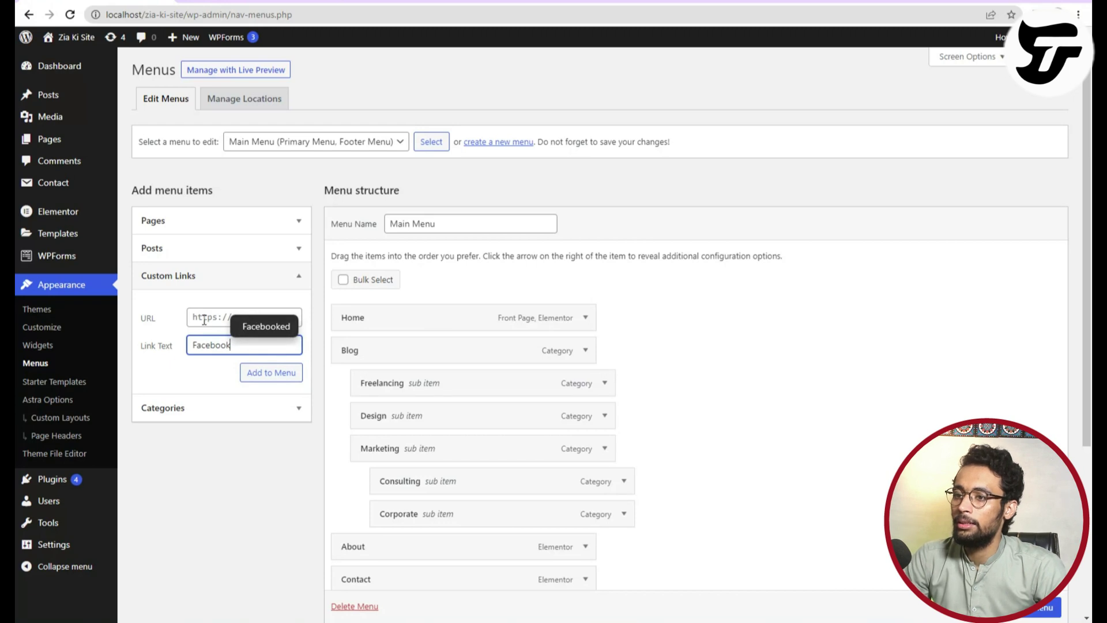
pyautogui.click(228, 316)
pyautogui.write('gttp')
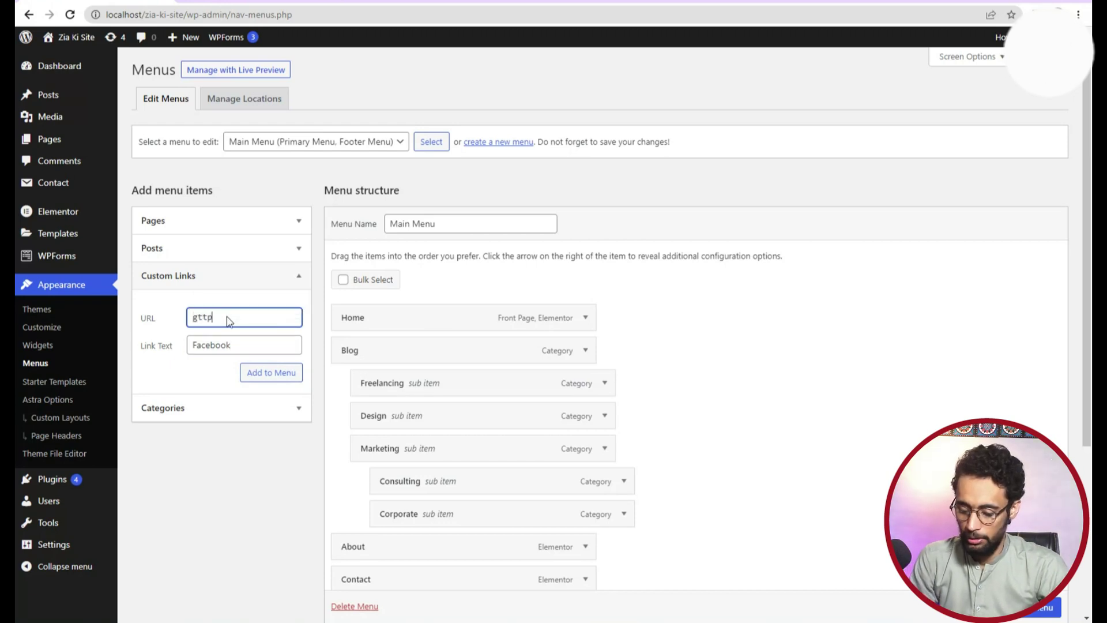
pyautogui.write('s://facebook.com/zi')
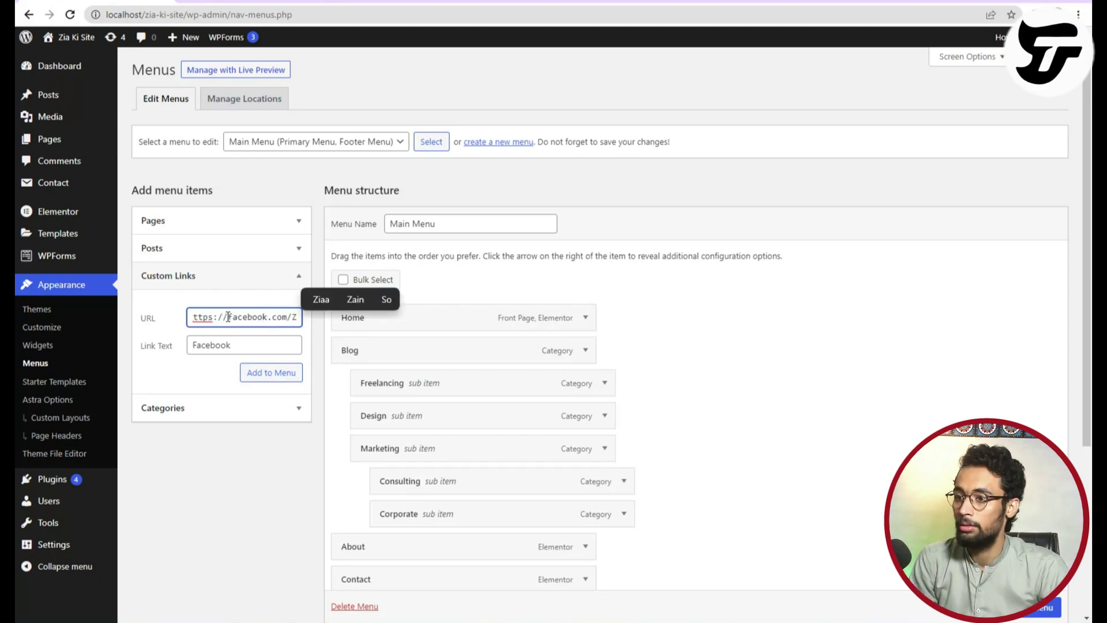
pyautogui.write('aakmal')
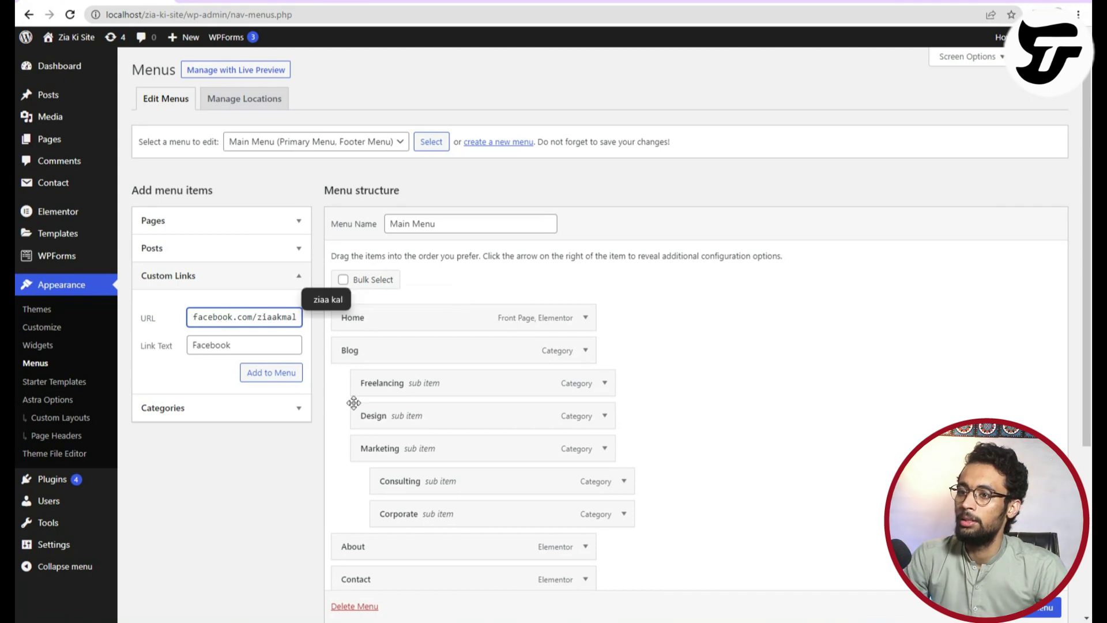
pyautogui.click(250, 381)
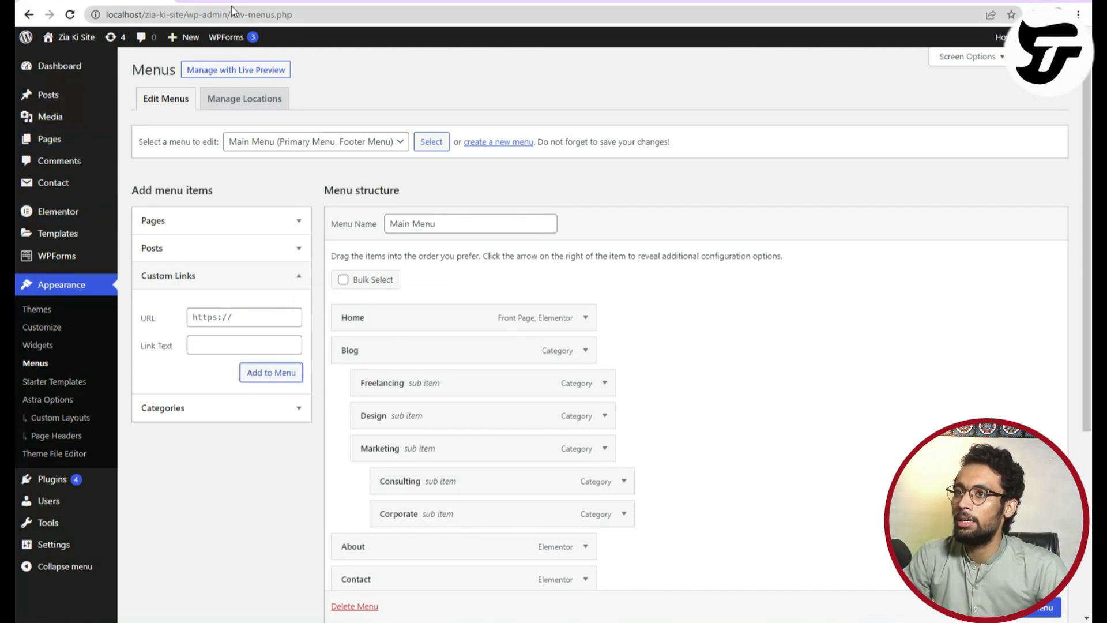
pyautogui.scroll(-5, 421, 531)
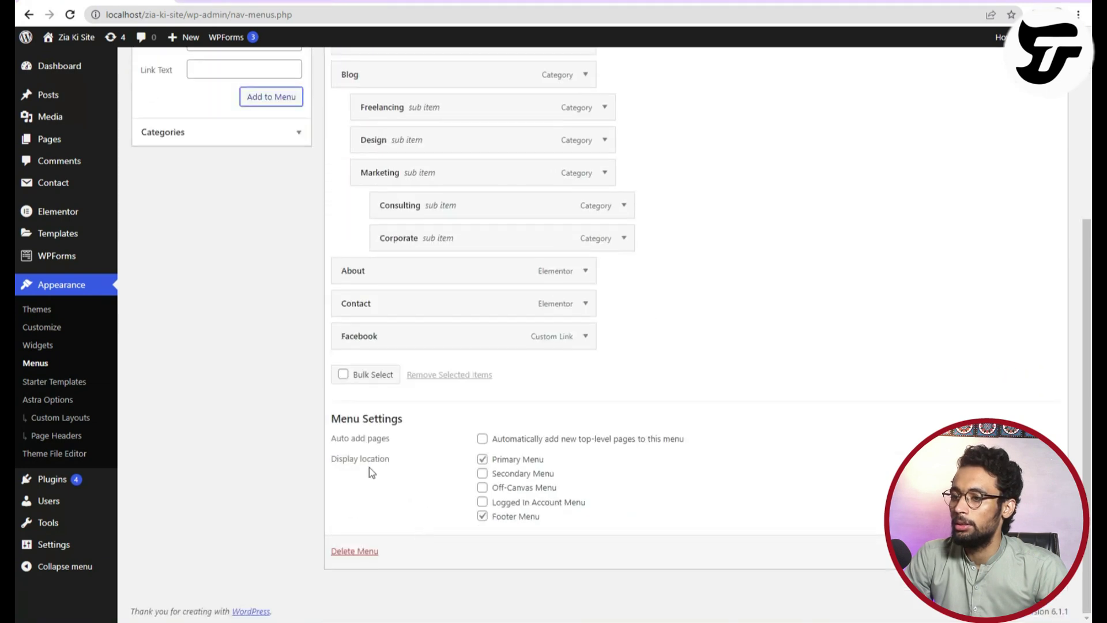
pyautogui.moveTo(390, 336)
pyautogui.mouseDown()
pyautogui.moveTo(398, 190)
pyautogui.moveTo(383, 84)
pyautogui.moveTo(380, 352)
pyautogui.mouseUp()
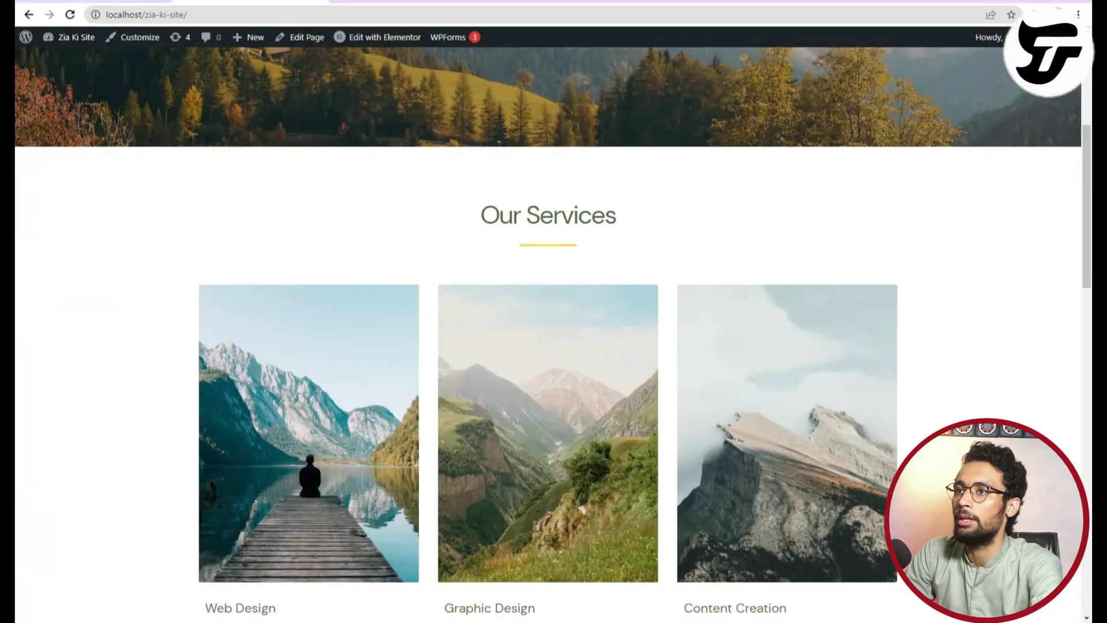
pyautogui.click(72, 13)
pyautogui.scroll(5, 350, 358)
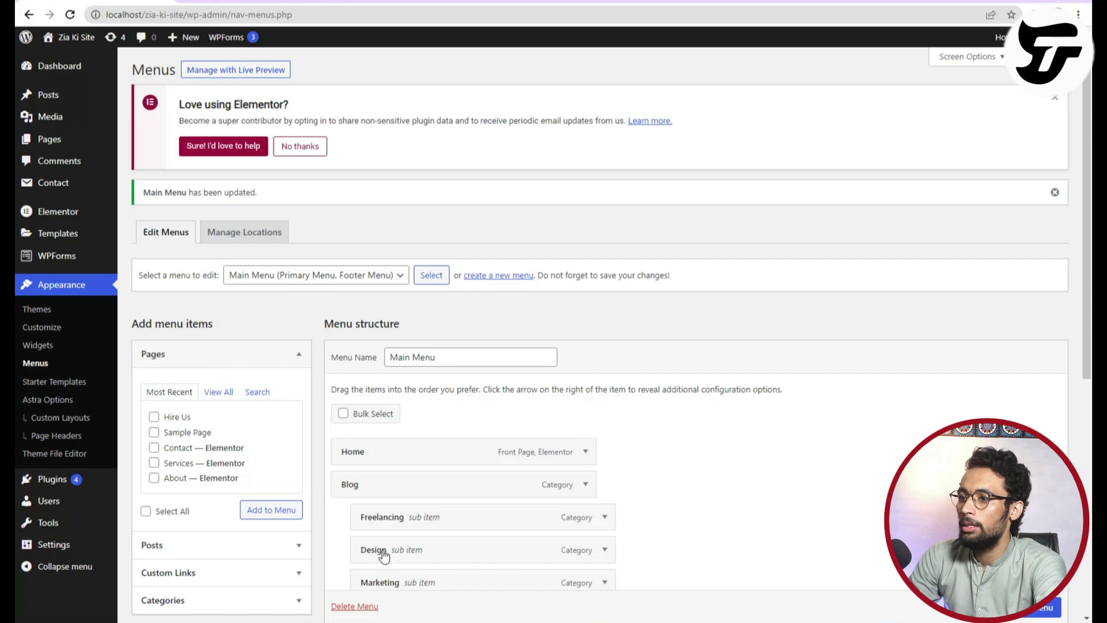
pyautogui.scroll(-7, 383, 556)
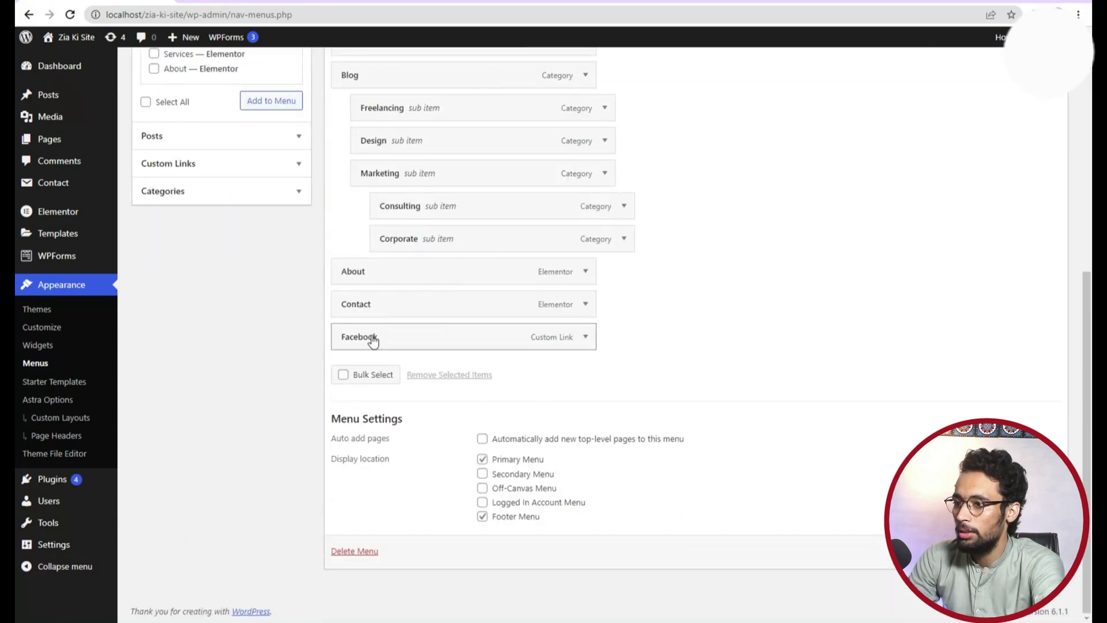
# Change the Facebook menu item's URL to the corrected https Facebook profile address.
pyautogui.click(585, 337)
pyautogui.click(385, 381)
pyautogui.write('https')
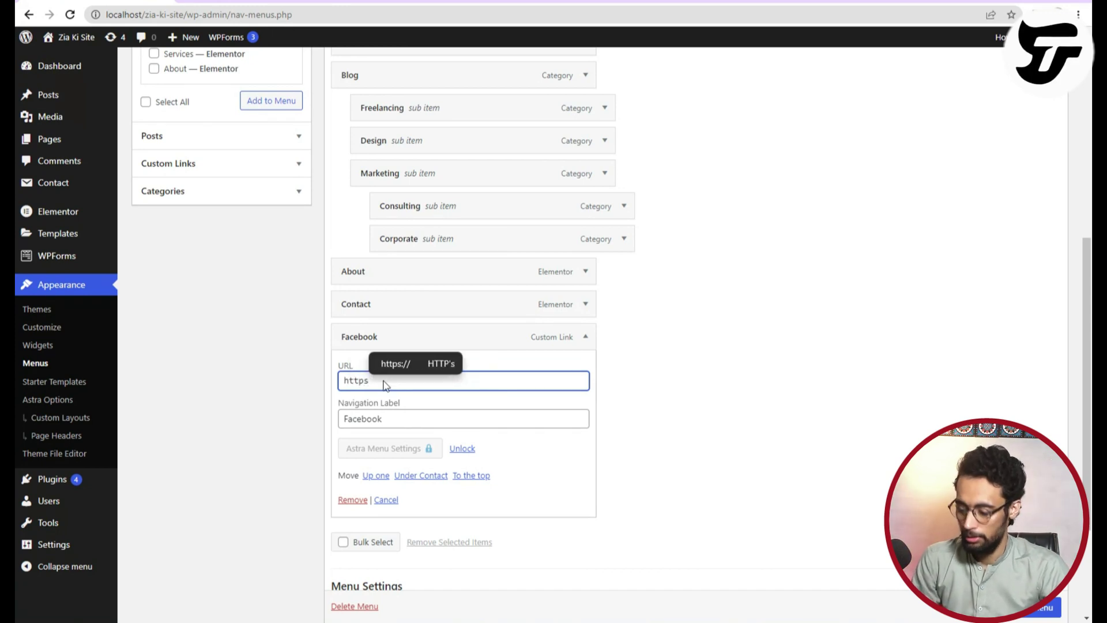
pyautogui.write('://facebook')
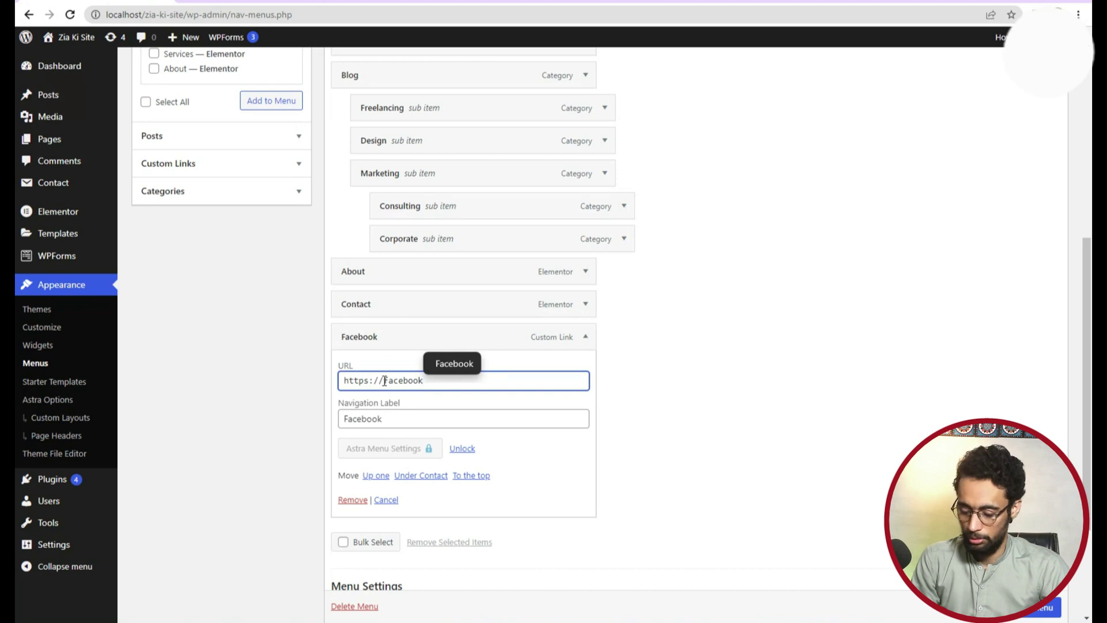
pyautogui.write('.com/')
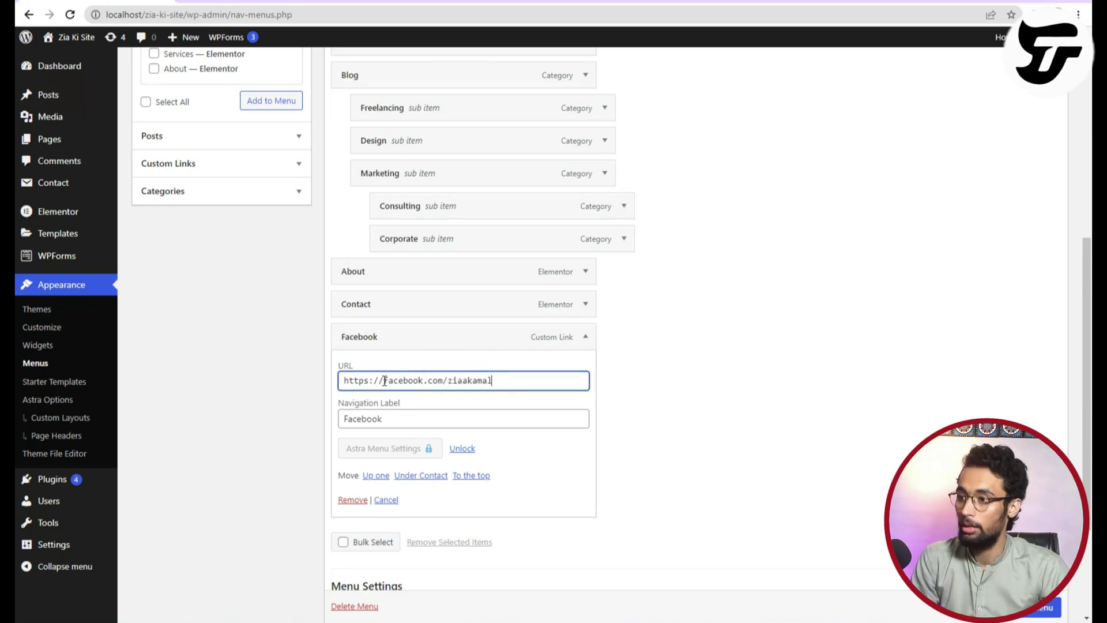
pyautogui.write('ziaakamal')
pyautogui.scroll(1, 412, 475)
pyautogui.scroll(-3, 363, 434)
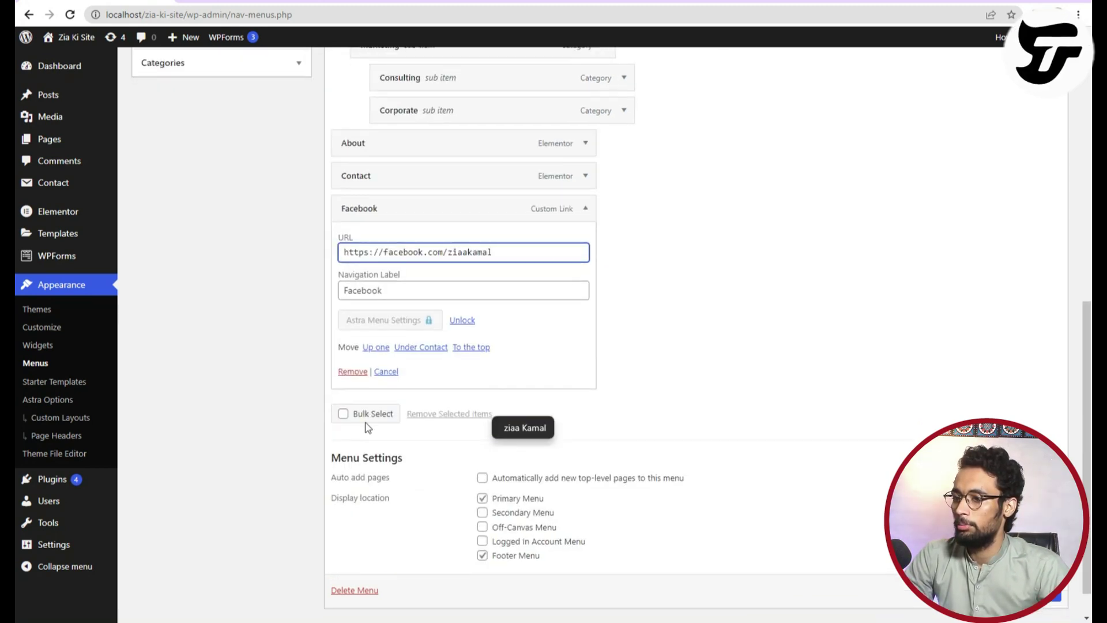
pyautogui.click(476, 383)
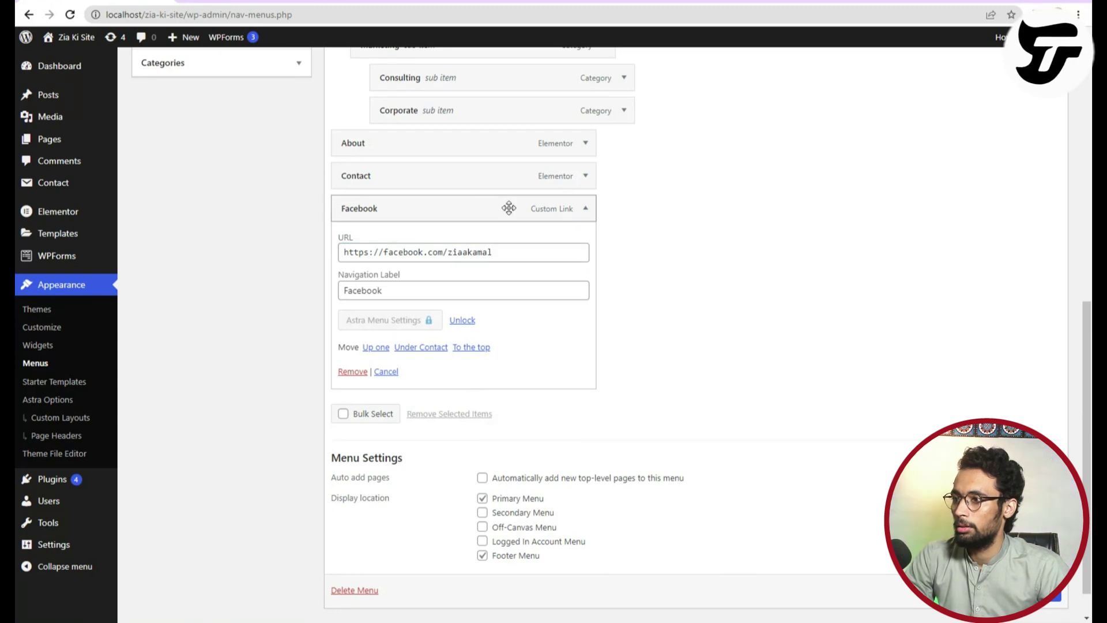
# Scroll down and recheck the Facebook item's settings by expanding and collapsing it.
pyautogui.scroll(-1, 825, 541)
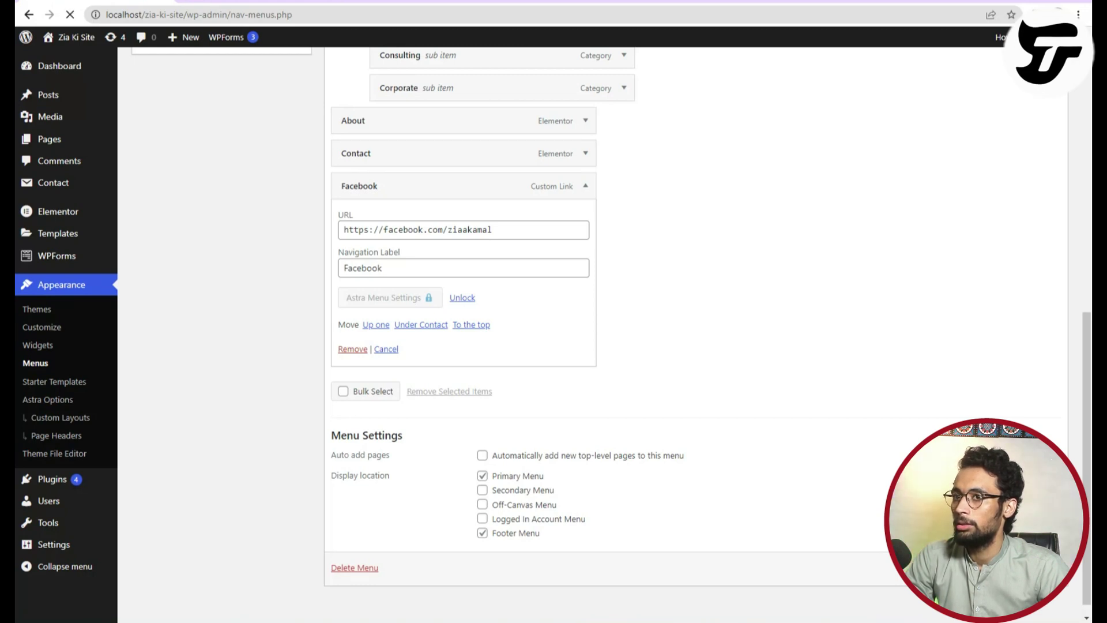
pyautogui.scroll(-6, 408, 507)
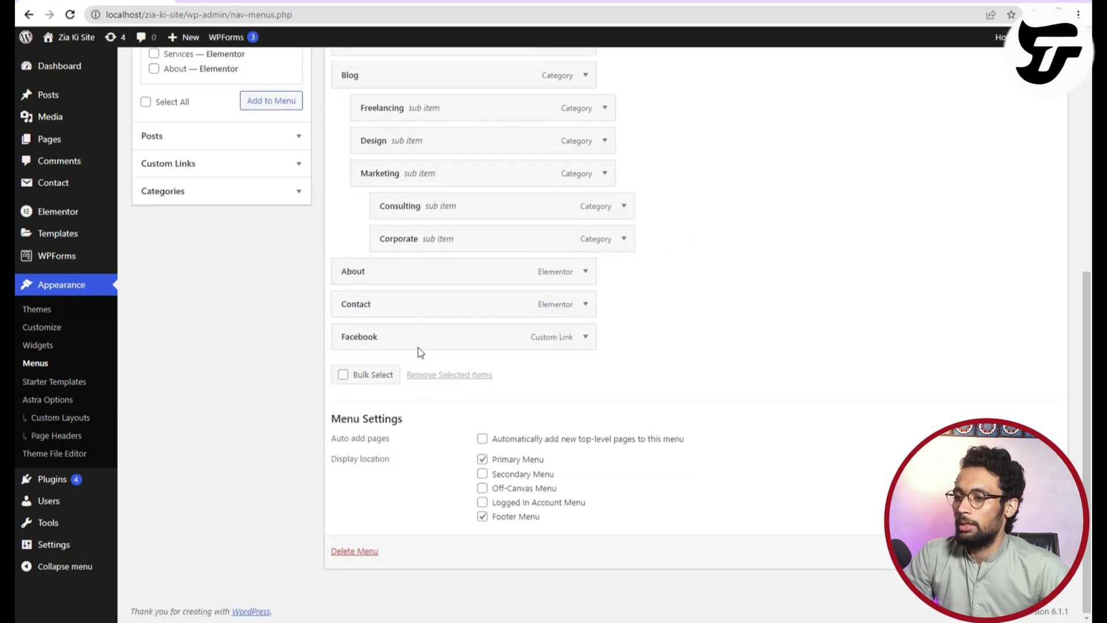
pyautogui.click(584, 339)
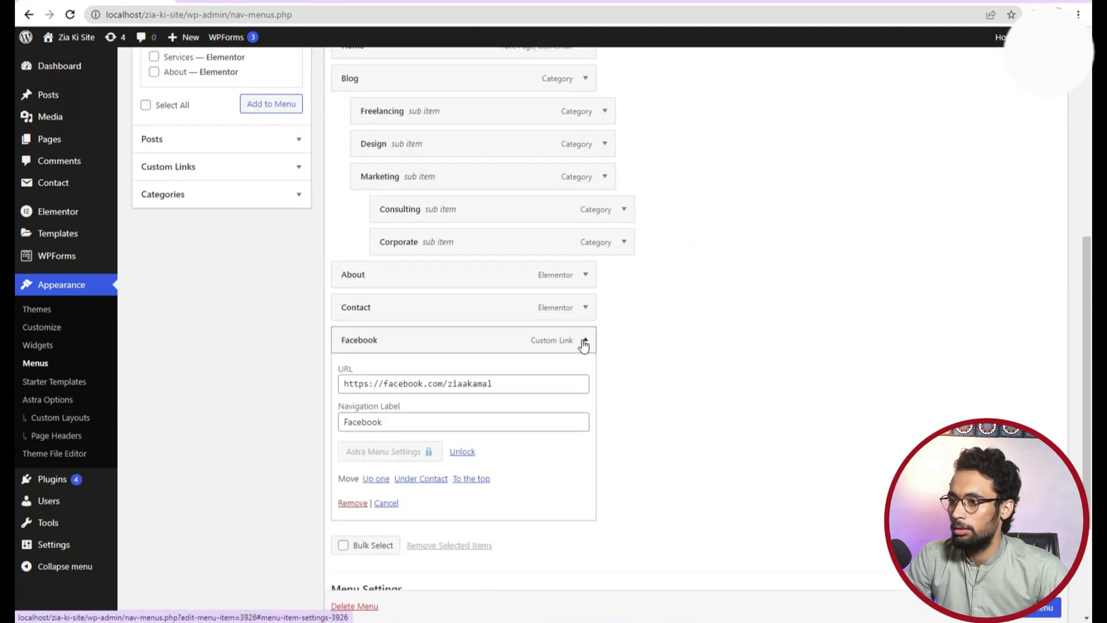
pyautogui.click(584, 340)
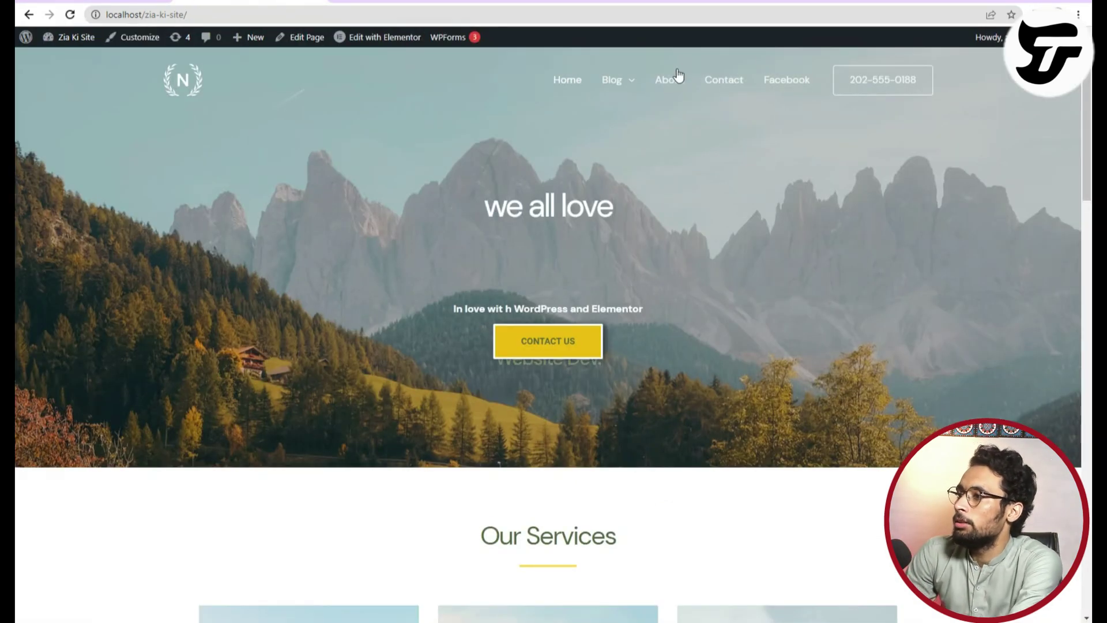
# Follow the header's Facebook link, then review the Facebook menu item and Custom Links panel.
pyautogui.click(785, 82)
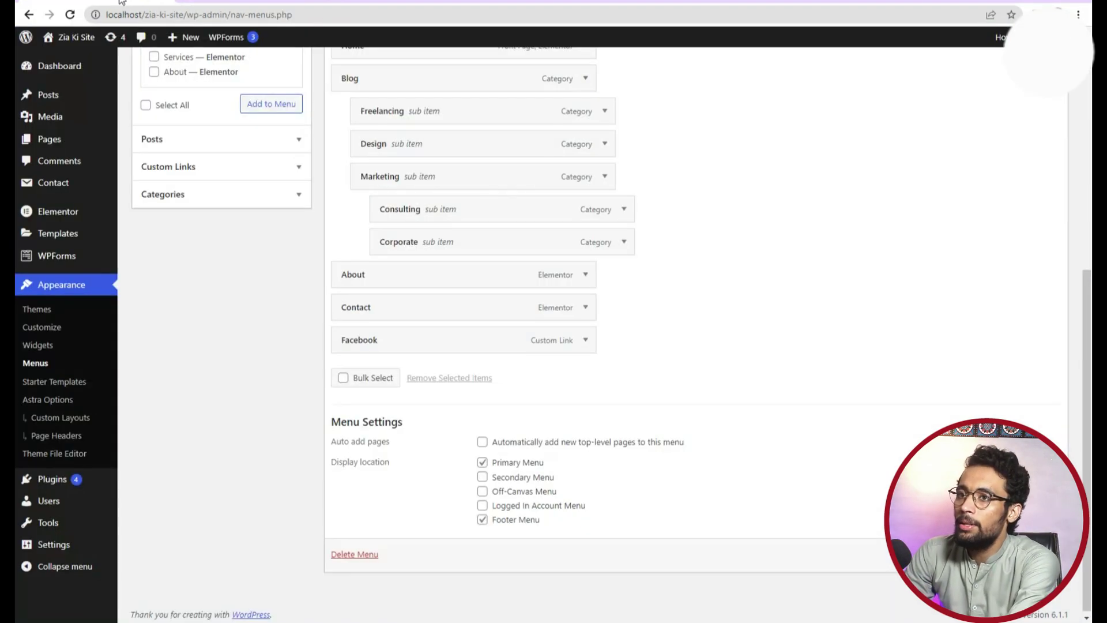
pyautogui.click(586, 340)
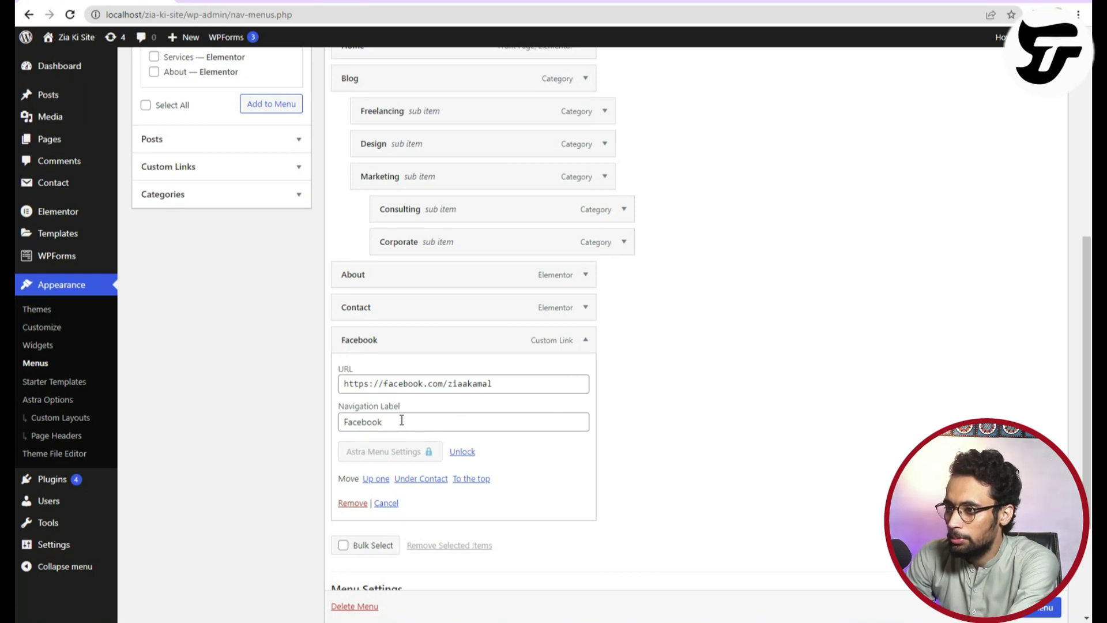
pyautogui.scroll(5, 390, 349)
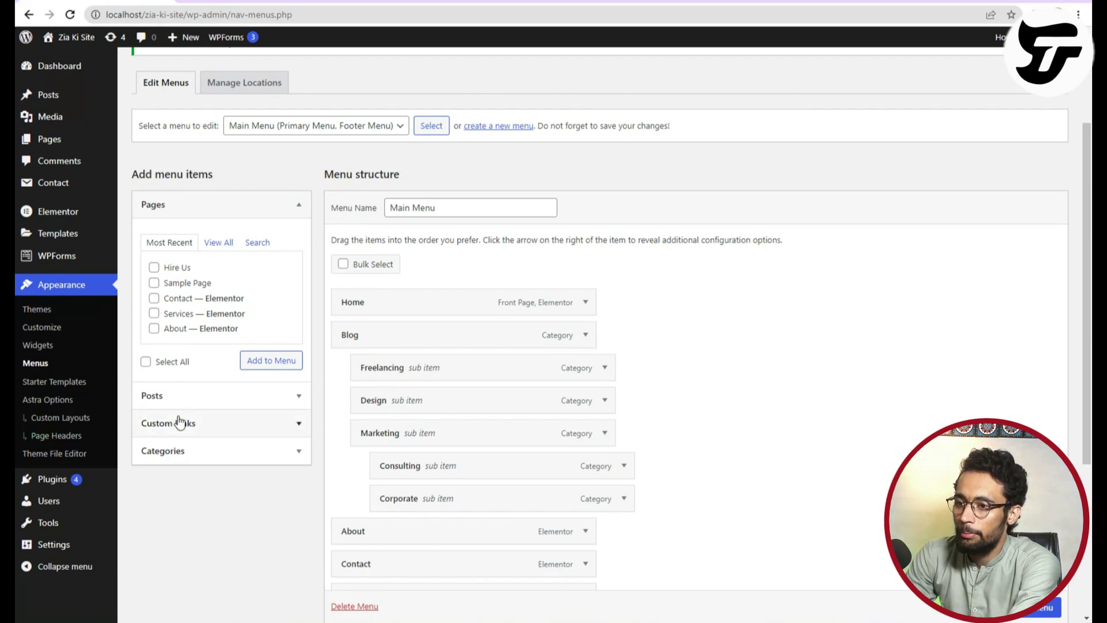
pyautogui.click(188, 422)
pyautogui.click(223, 279)
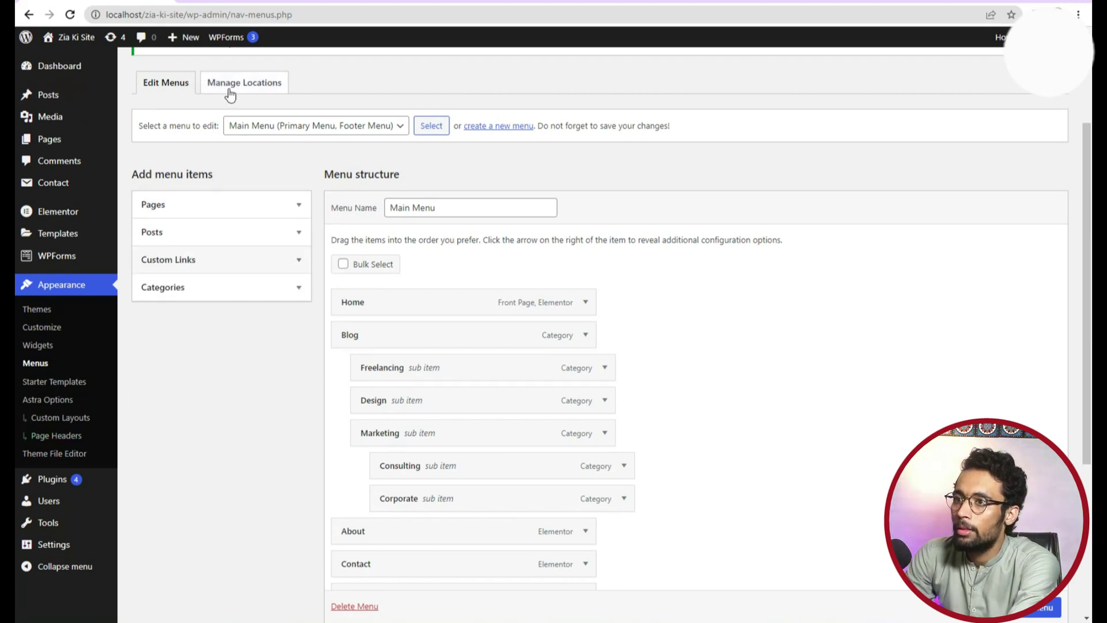
pyautogui.scroll(3, 248, 288)
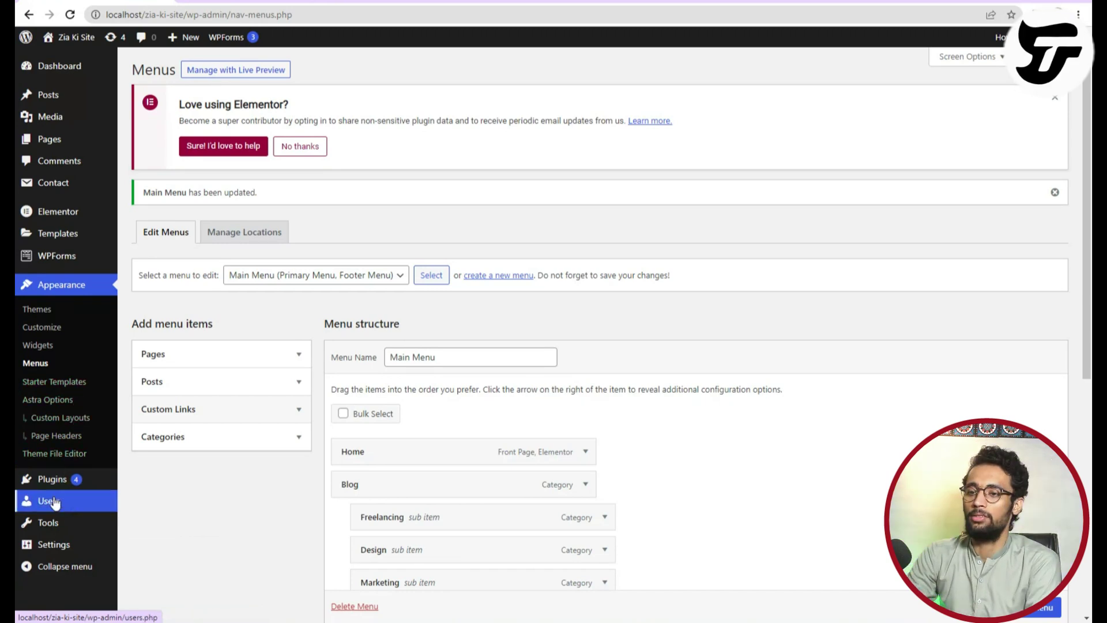
# Open the Theme File Editor on Astra's style.css, leaving the menus page and accepting the warning.
pyautogui.click(64, 454)
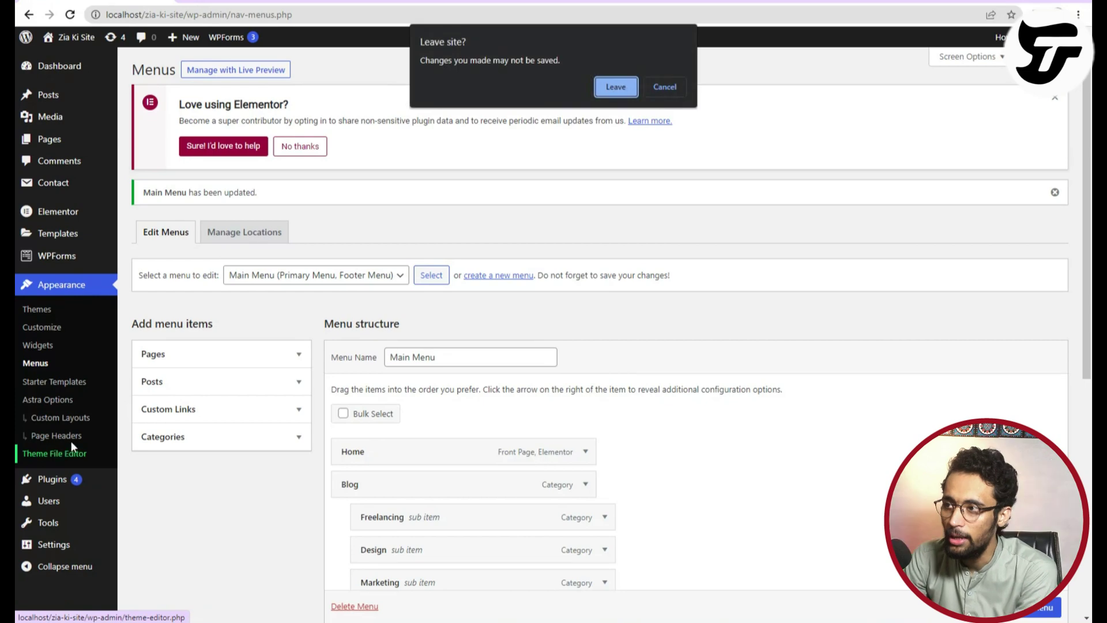
pyautogui.click(618, 91)
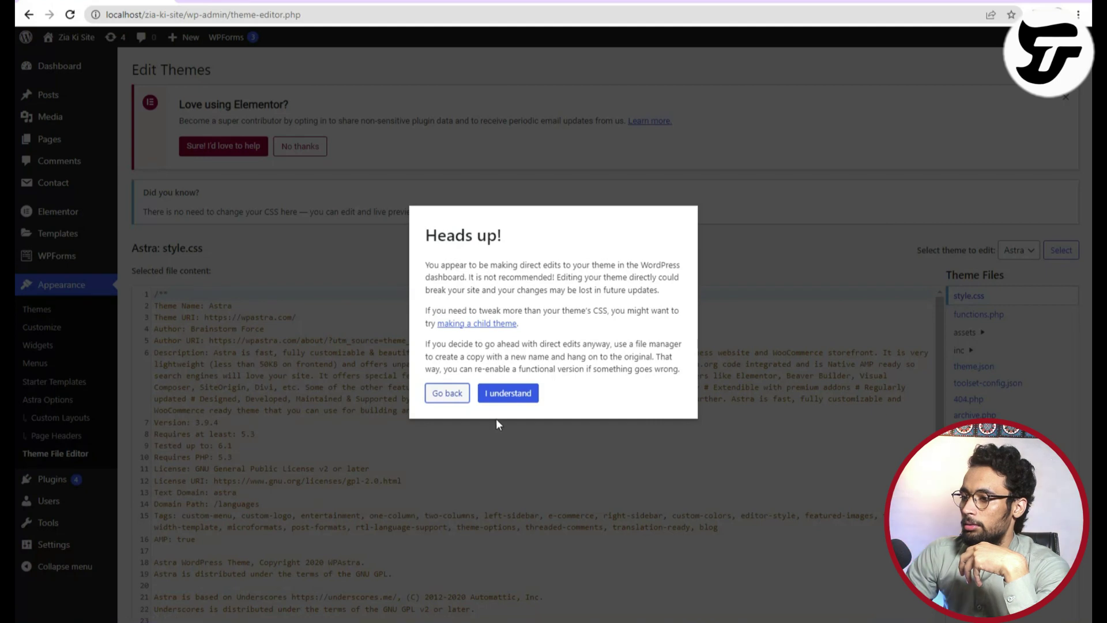
pyautogui.moveTo(428, 235); pyautogui.dragTo(517, 245)
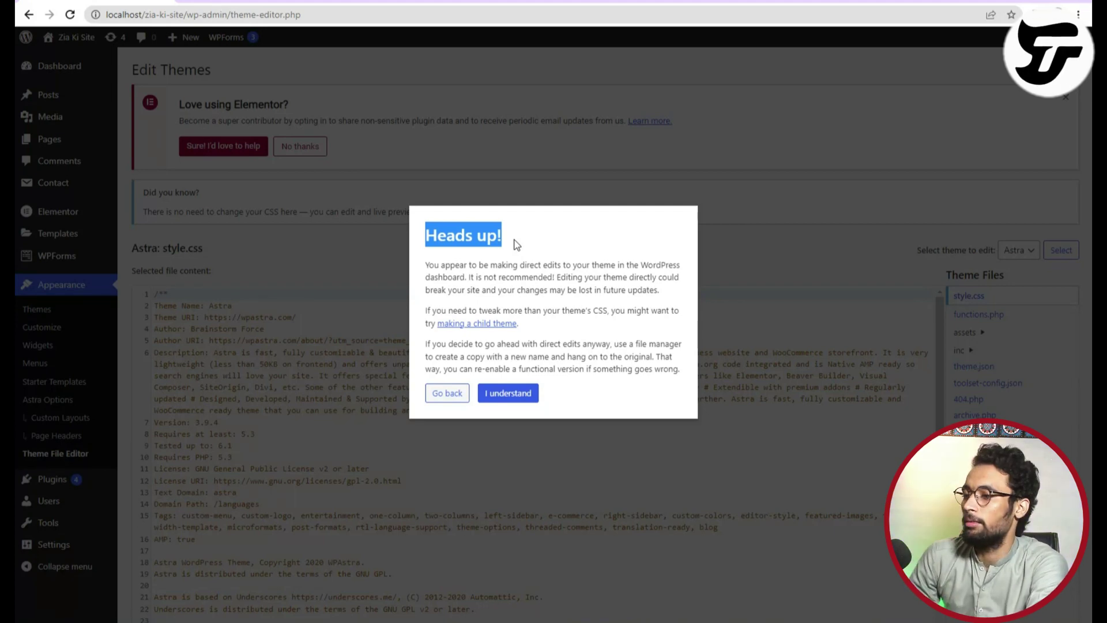
pyautogui.click(500, 397)
# Open Astra's header.php from the Theme Files list and scroll through its template code.
pyautogui.scroll(-10, 501, 396)
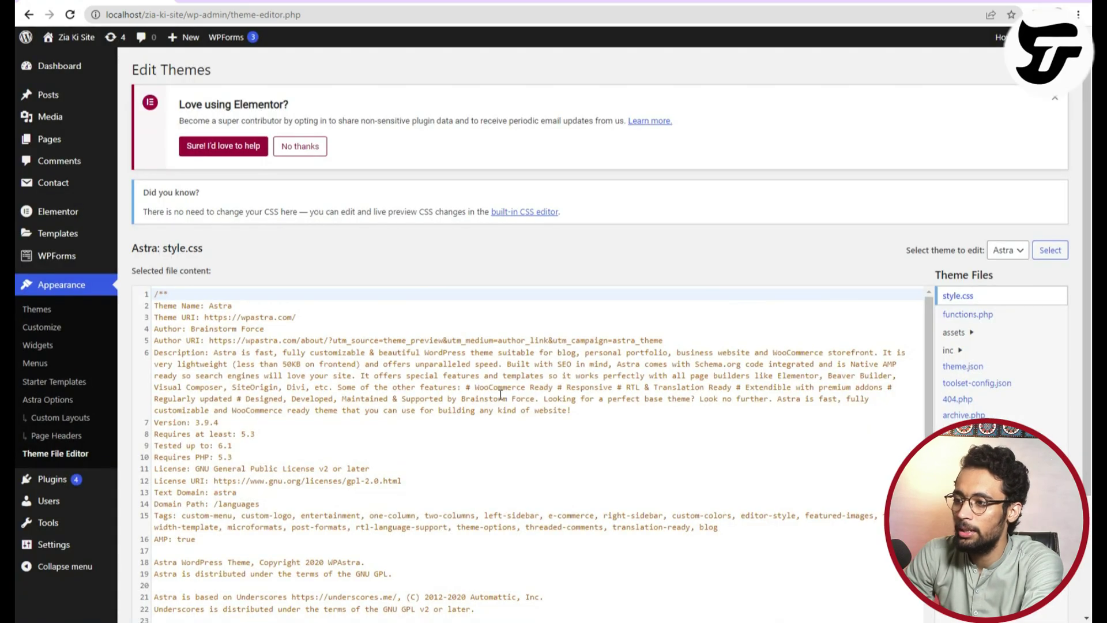
pyautogui.scroll(8, 748, 448)
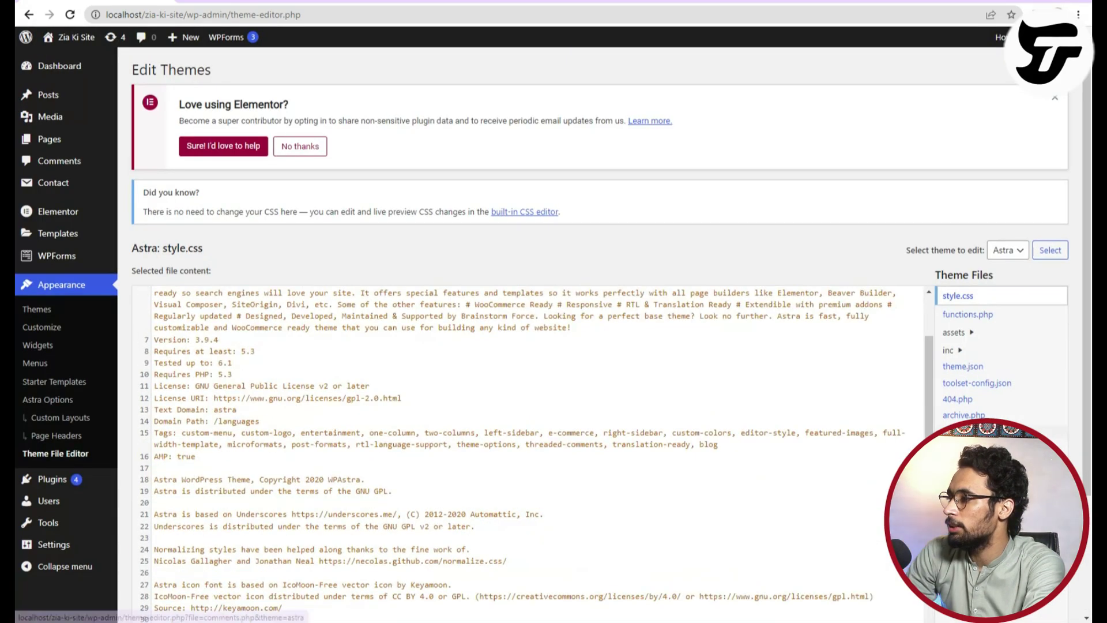
pyautogui.scroll(-3, 981, 346)
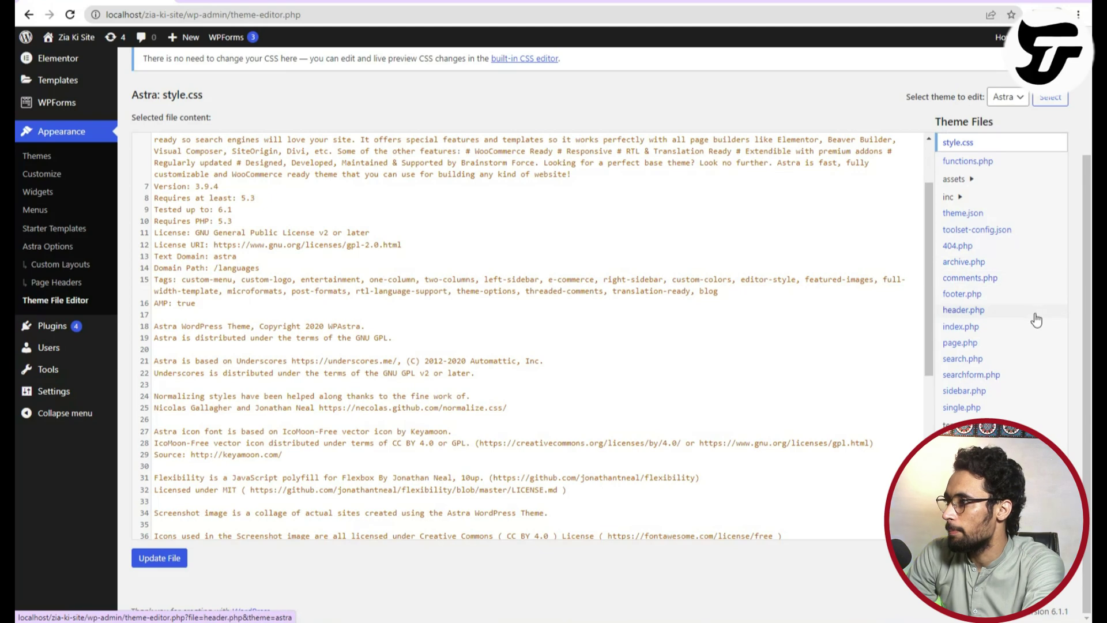
pyautogui.scroll(3, 981, 234)
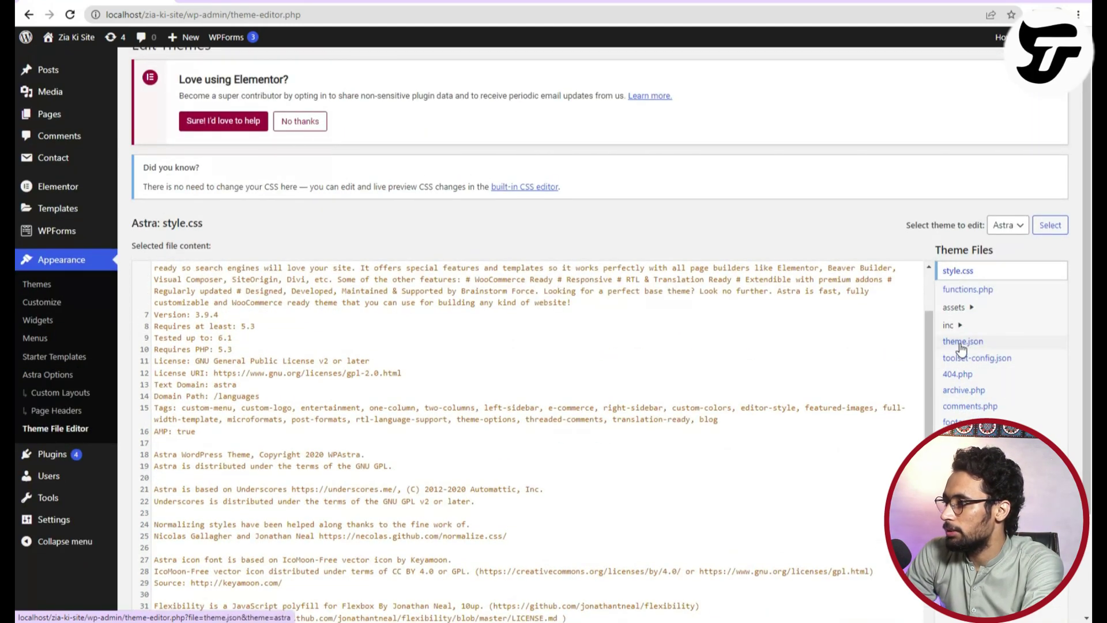
pyautogui.click(964, 439)
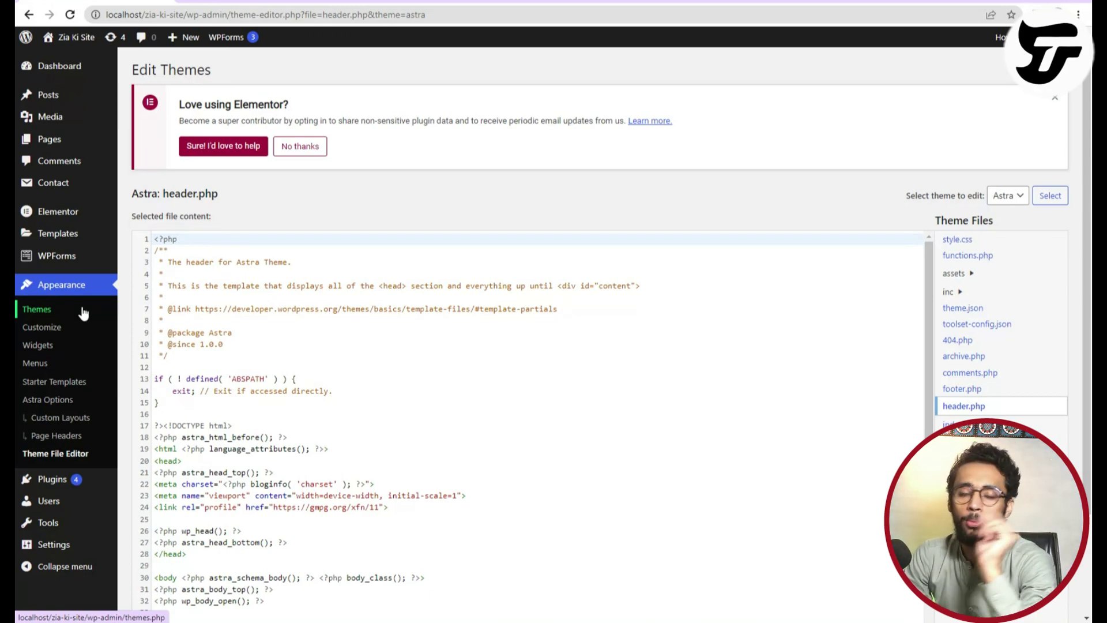
pyautogui.scroll(-6, 238, 563)
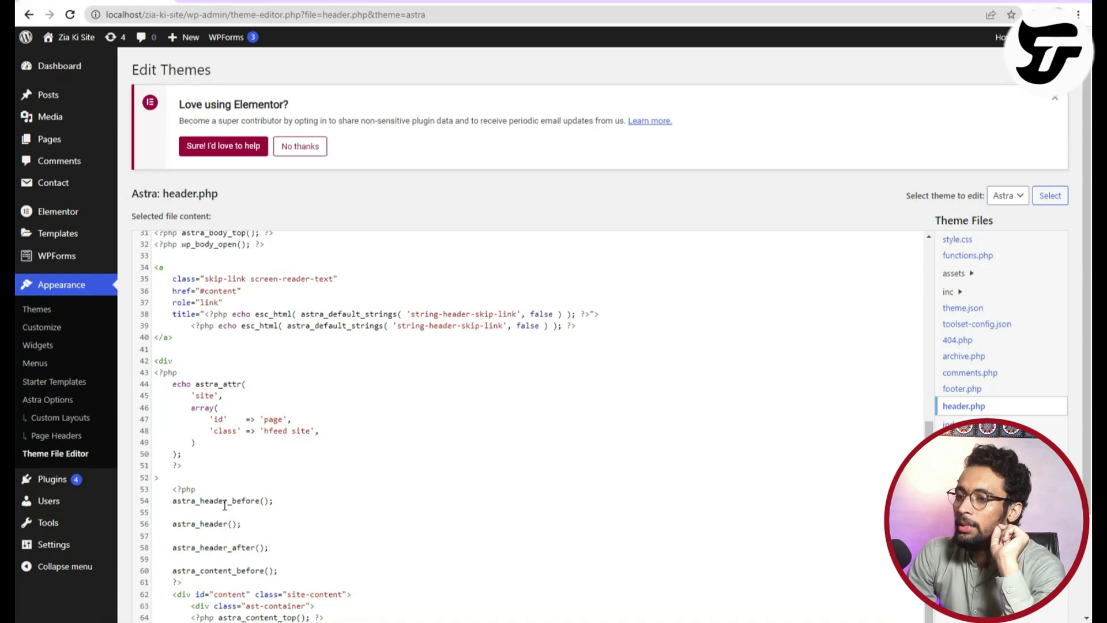
pyautogui.scroll(2, 224, 504)
pyautogui.scroll(4, 225, 504)
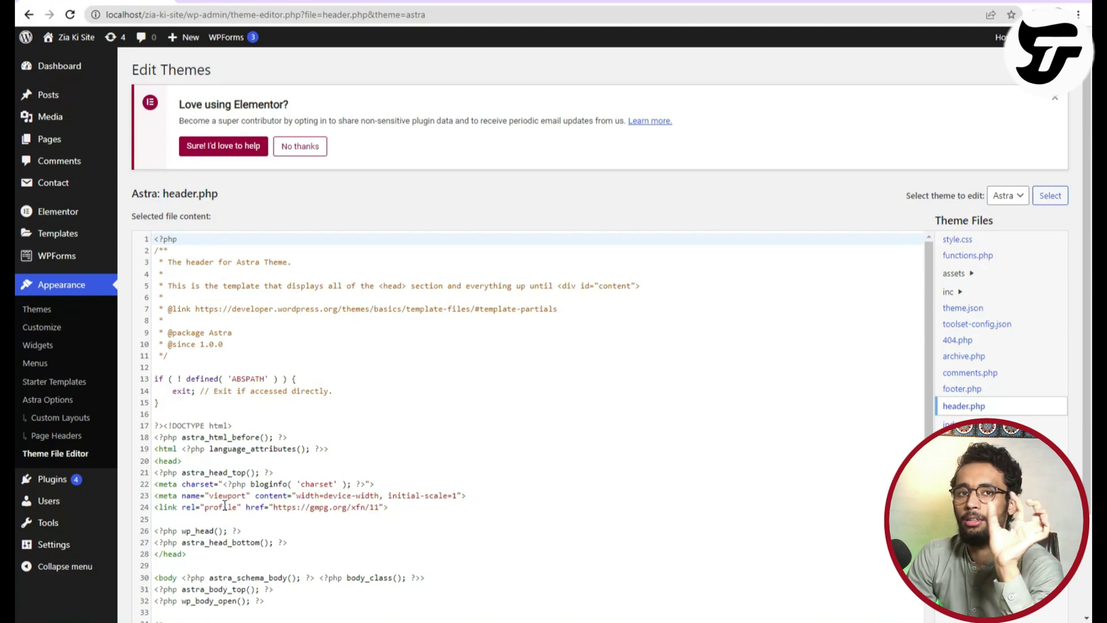
pyautogui.scroll(-6, 395, 506)
pyautogui.scroll(-1, 963, 427)
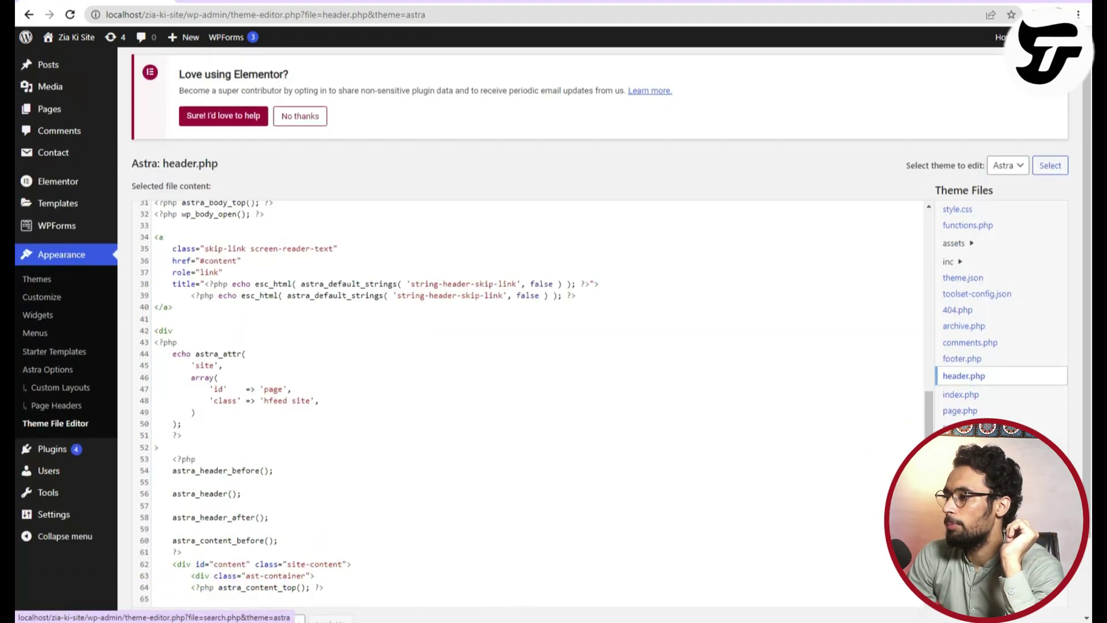
pyautogui.scroll(1, 963, 426)
pyautogui.scroll(-3, 416, 400)
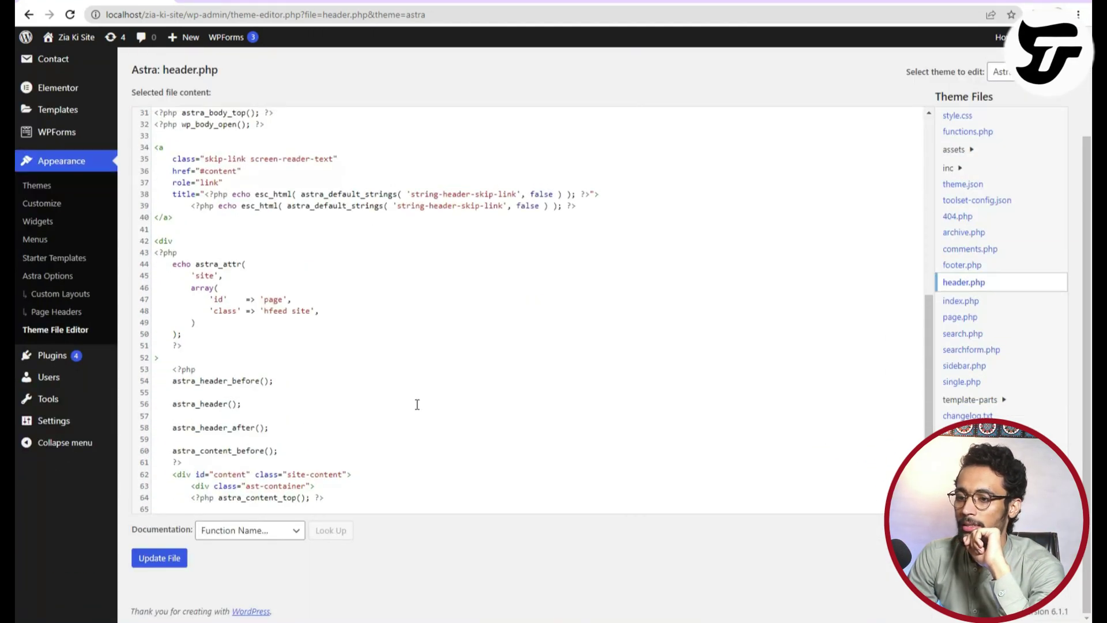
pyautogui.scroll(6, 417, 405)
# Google 'Code for social media icon on wordpress website' in a new tab and open the WPBeginner guide.
pyautogui.hotkey('ctrl', 't')
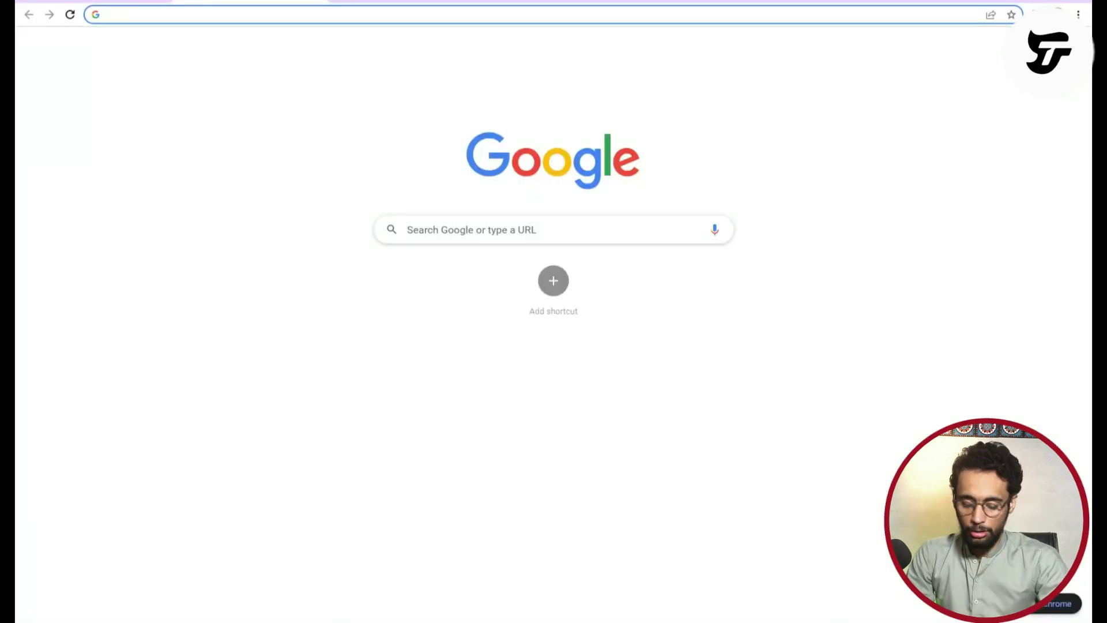
pyautogui.write('faceb')
pyautogui.press('BackSpace')
pyautogui.press('BackSpace')
pyautogui.press('BackSpace')
pyautogui.press('BackSpace')
pyautogui.press('BackSpace')
pyautogui.press('BackSpace')
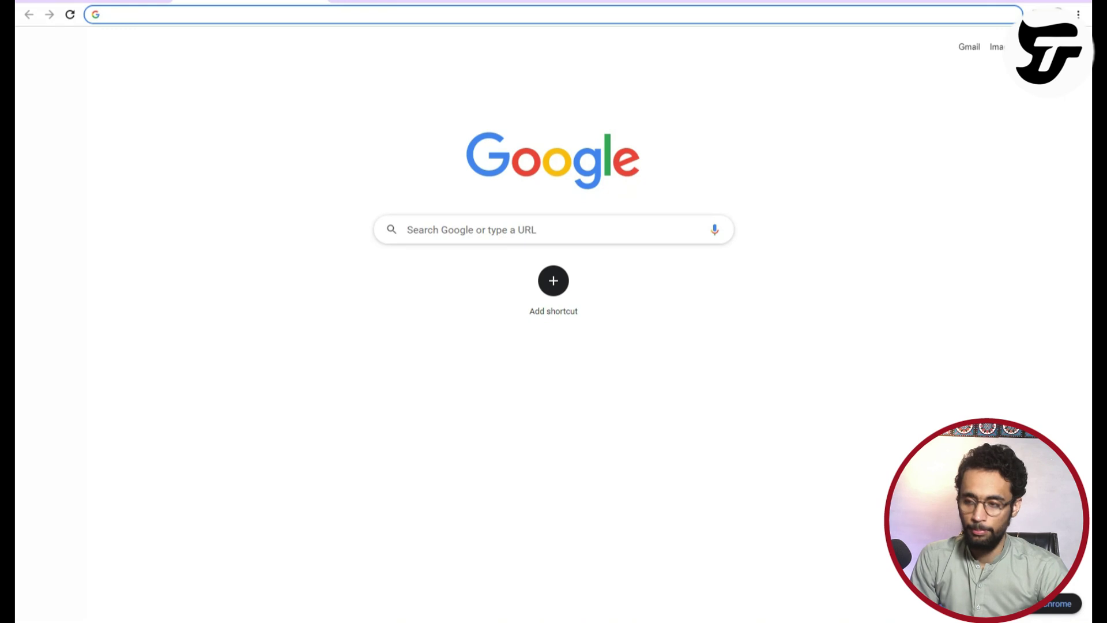
pyautogui.write('C')
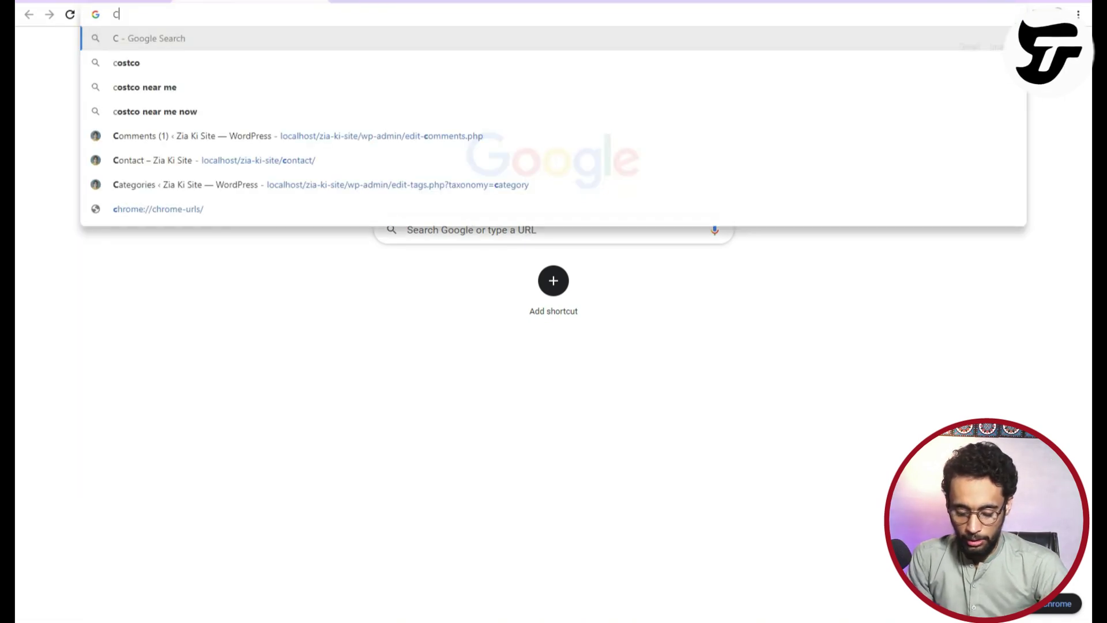
pyautogui.write('ode for social media')
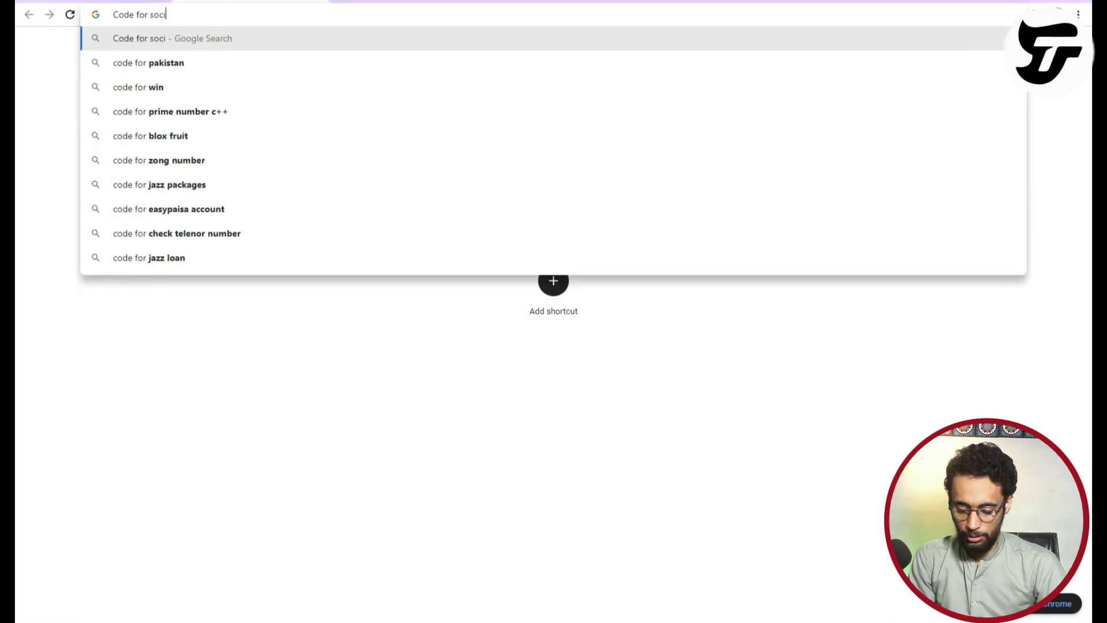
pyautogui.write('on on')
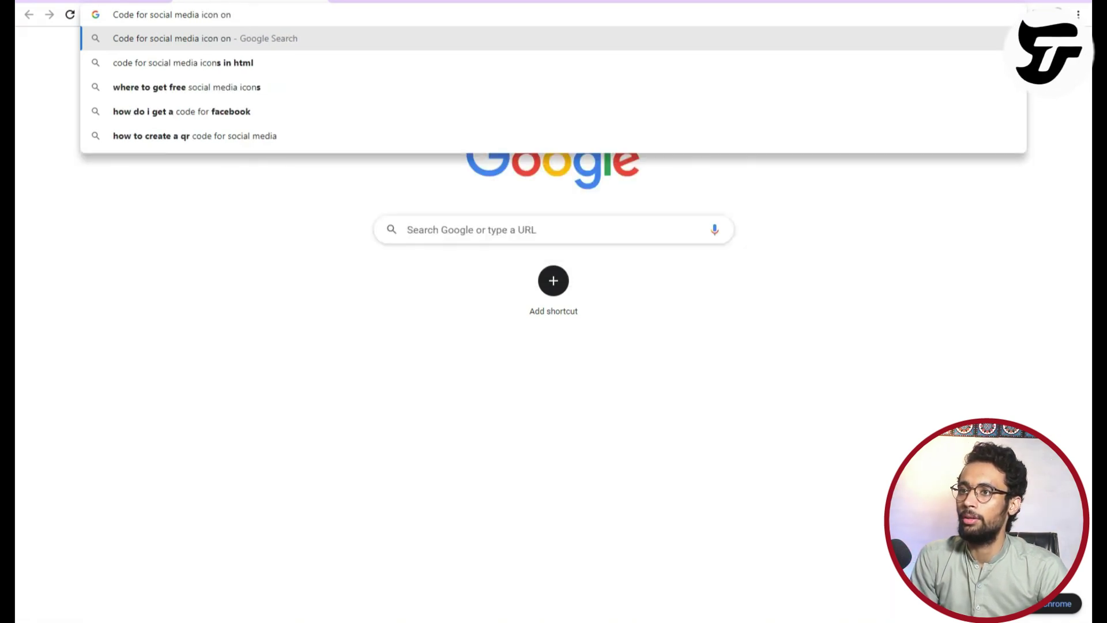
pyautogui.write(' wordpress websiye')
pyautogui.press('BackSpace')
pyautogui.press('BackSpace')
pyautogui.press('BackSpace')
pyautogui.write('te')
pyautogui.press('Return')
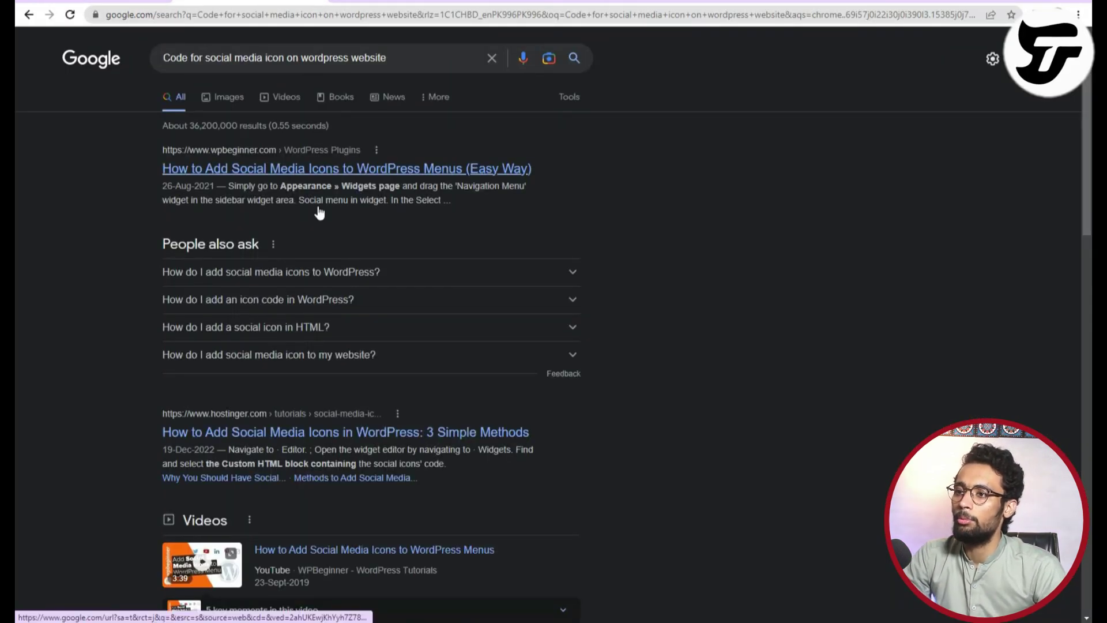
pyautogui.click(346, 169)
# Skim the WPBeginner article on adding social media icons to WordPress menus.
pyautogui.scroll(-6, 386, 391)
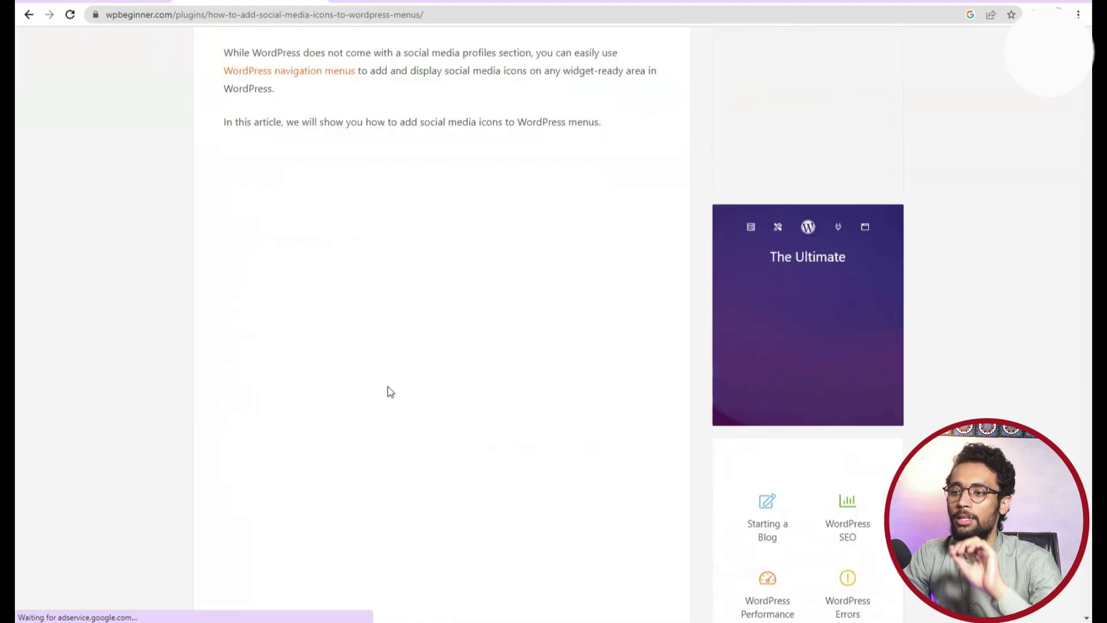
pyautogui.scroll(-20, 388, 383)
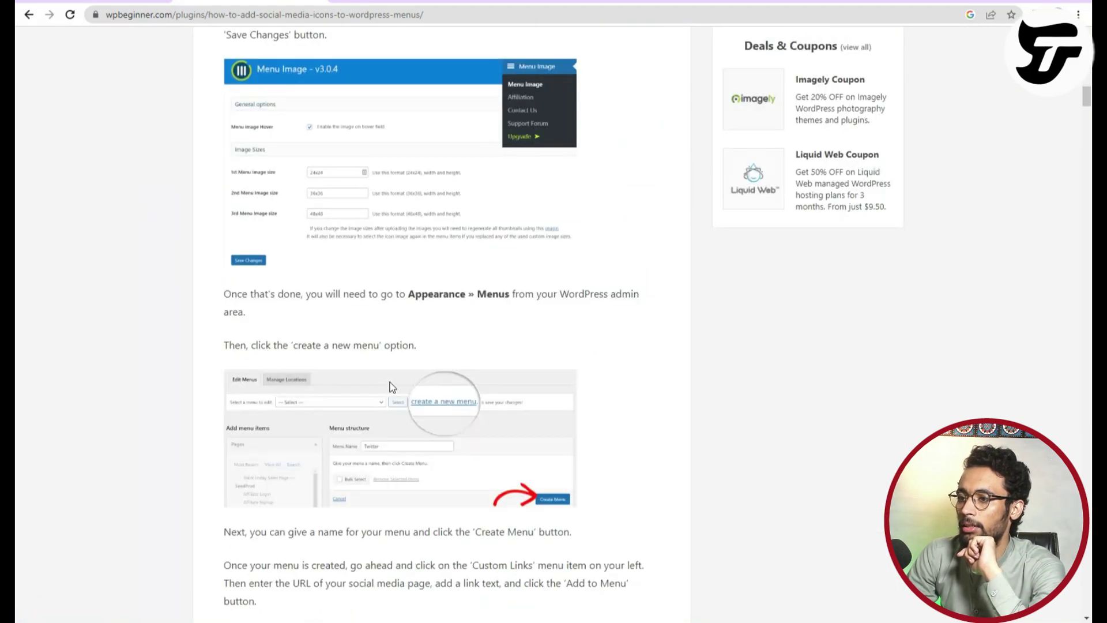
pyautogui.scroll(-20, 392, 386)
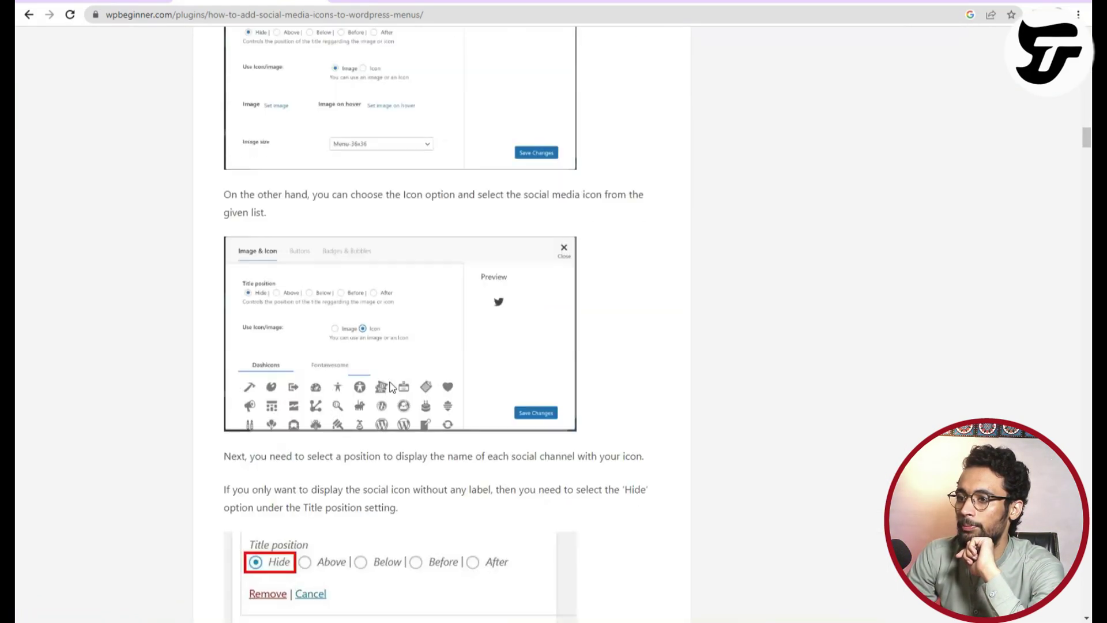
pyautogui.scroll(-20, 457, 402)
pyautogui.scroll(8, 458, 402)
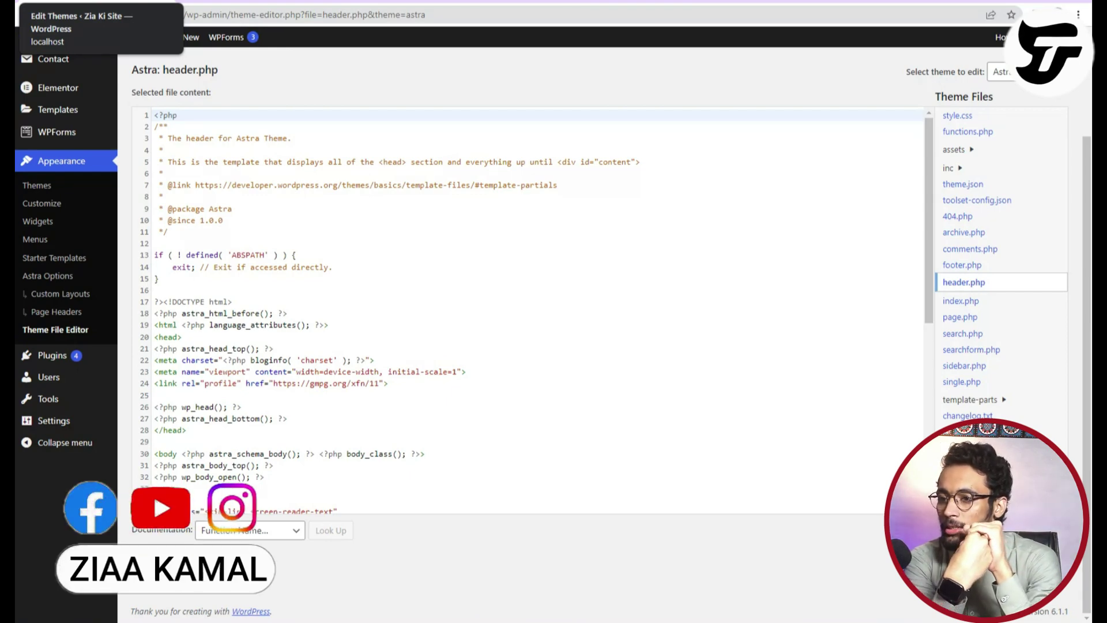
# Scroll the header.php code, then switch to Astra's style.css file.
pyautogui.scroll(-6, 361, 322)
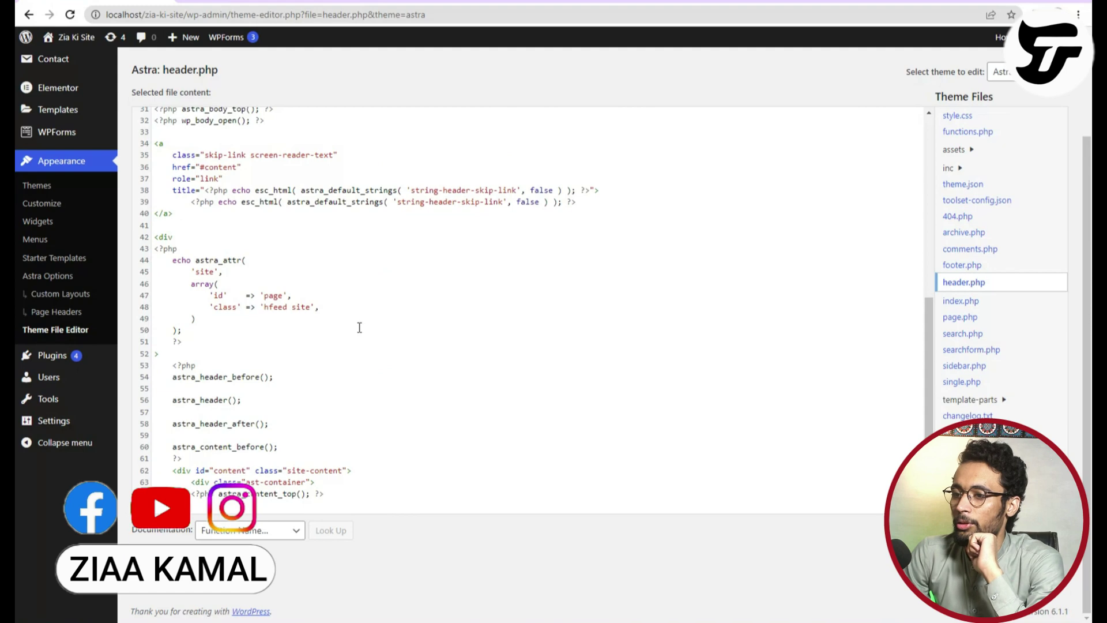
pyautogui.scroll(5, 360, 327)
pyautogui.scroll(1, 360, 328)
pyautogui.scroll(-6, 391, 395)
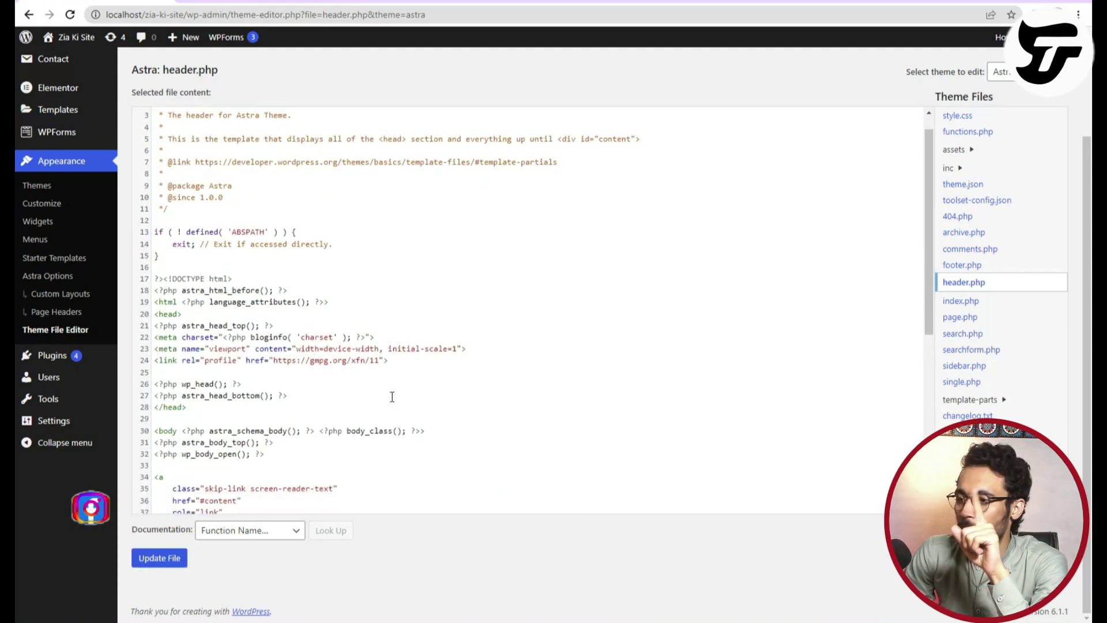
pyautogui.scroll(6, 392, 396)
pyautogui.scroll(-7, 378, 389)
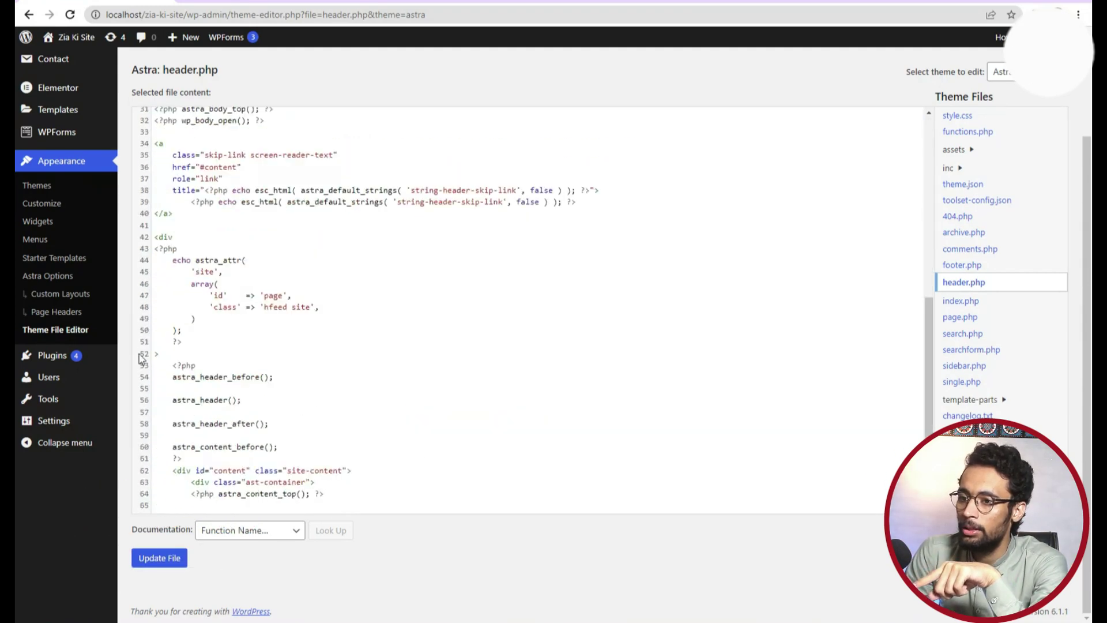
pyautogui.click(977, 121)
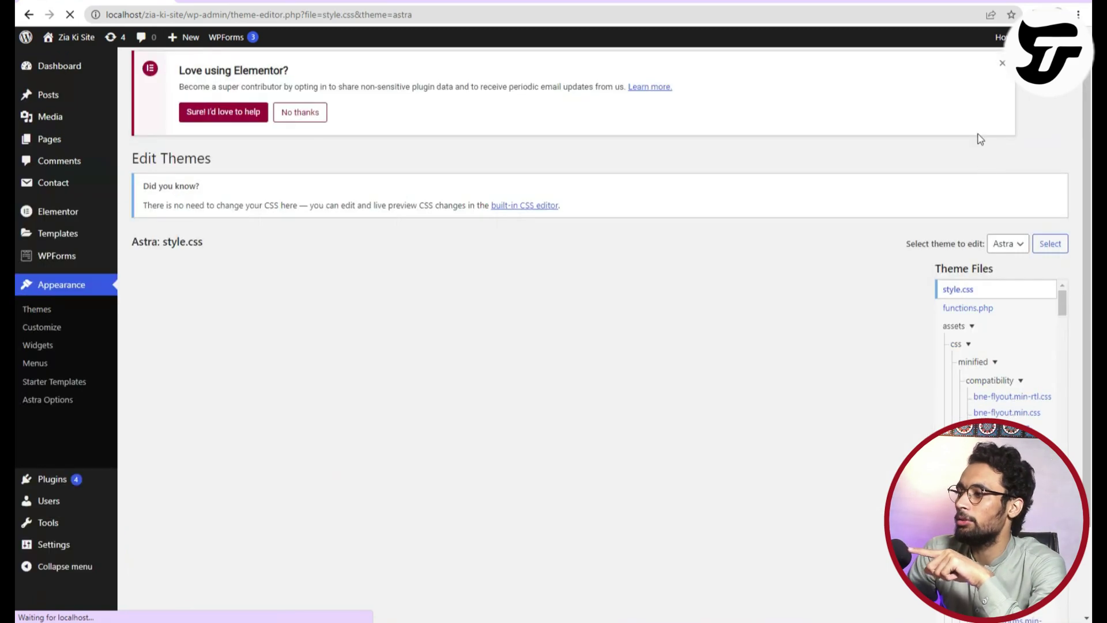
# Scroll through style.css and head to Plugins > Installed Plugins.
pyautogui.scroll(-4, 251, 446)
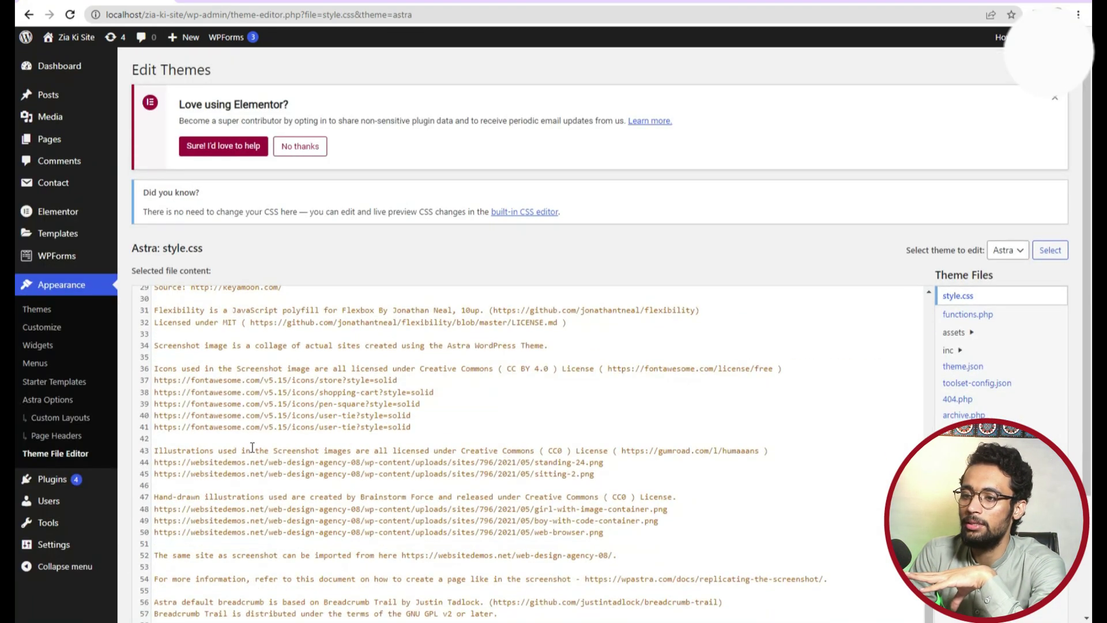
pyautogui.scroll(-3, 33, 435)
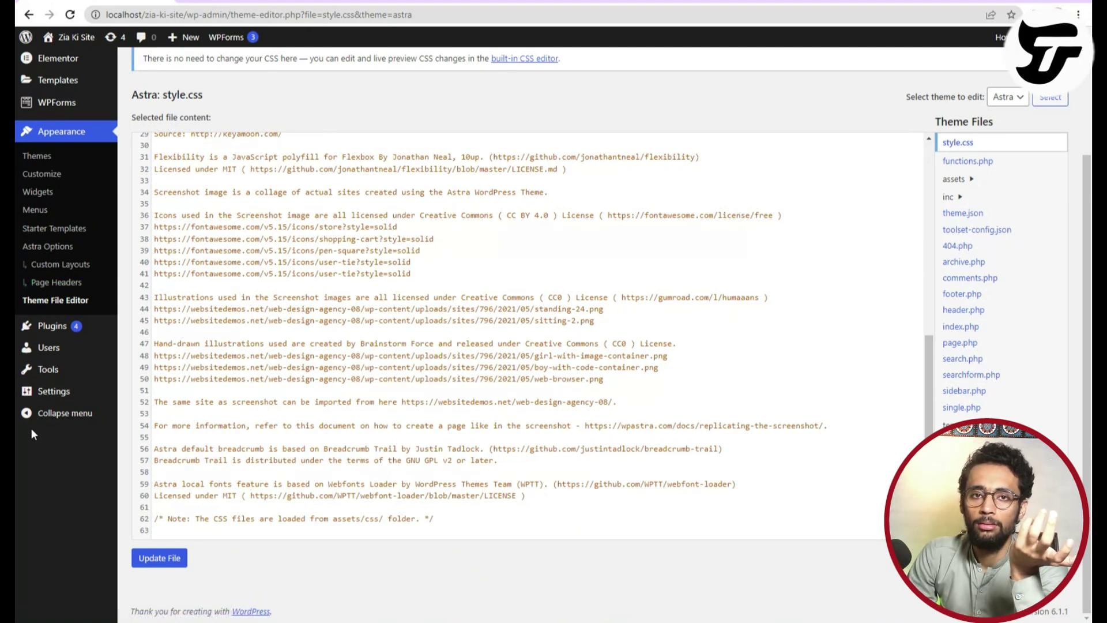
pyautogui.scroll(7, 542, 429)
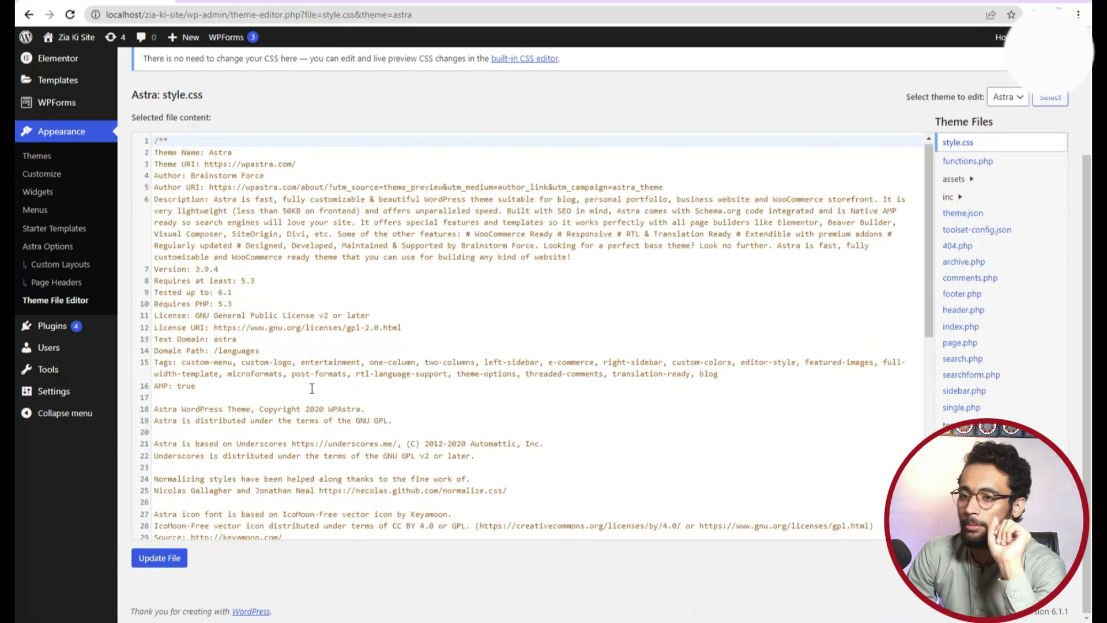
pyautogui.moveTo(74, 334)
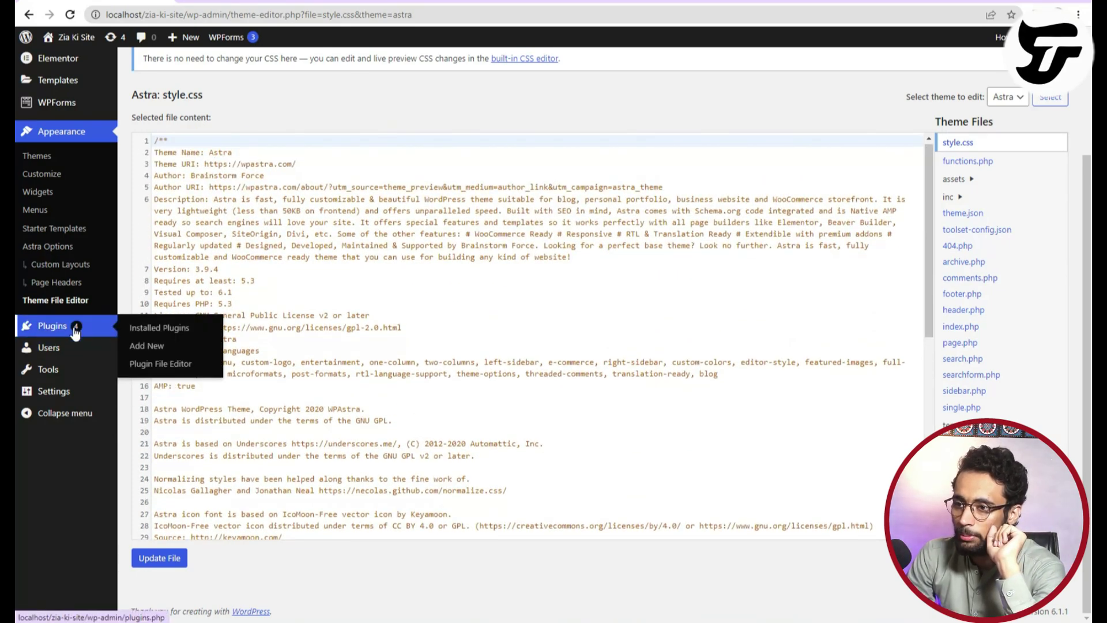
pyautogui.moveTo(107, 281)
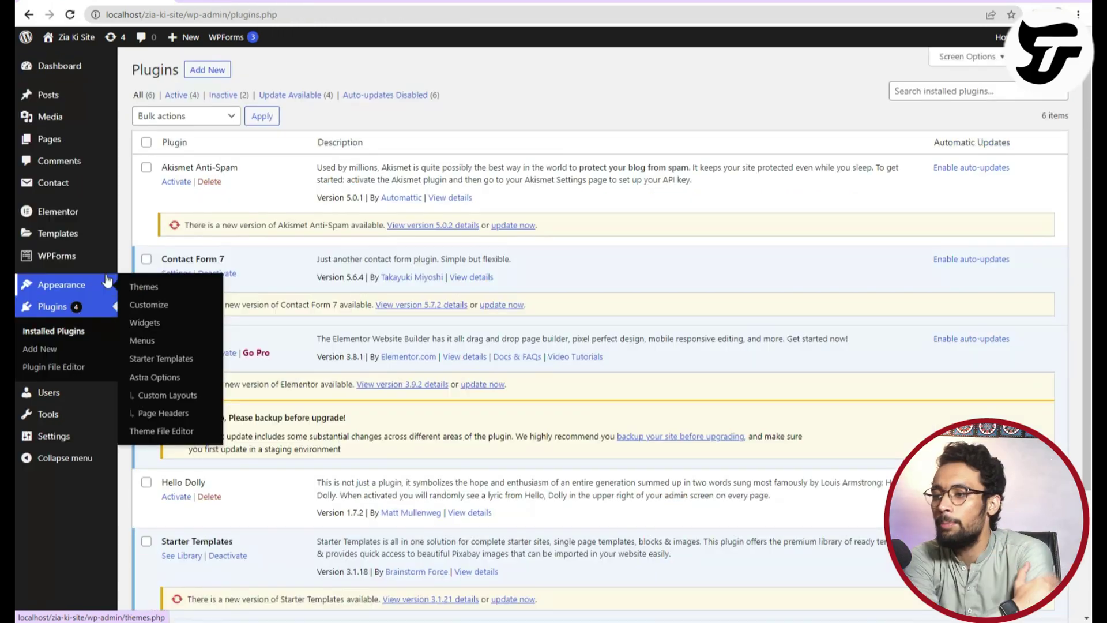